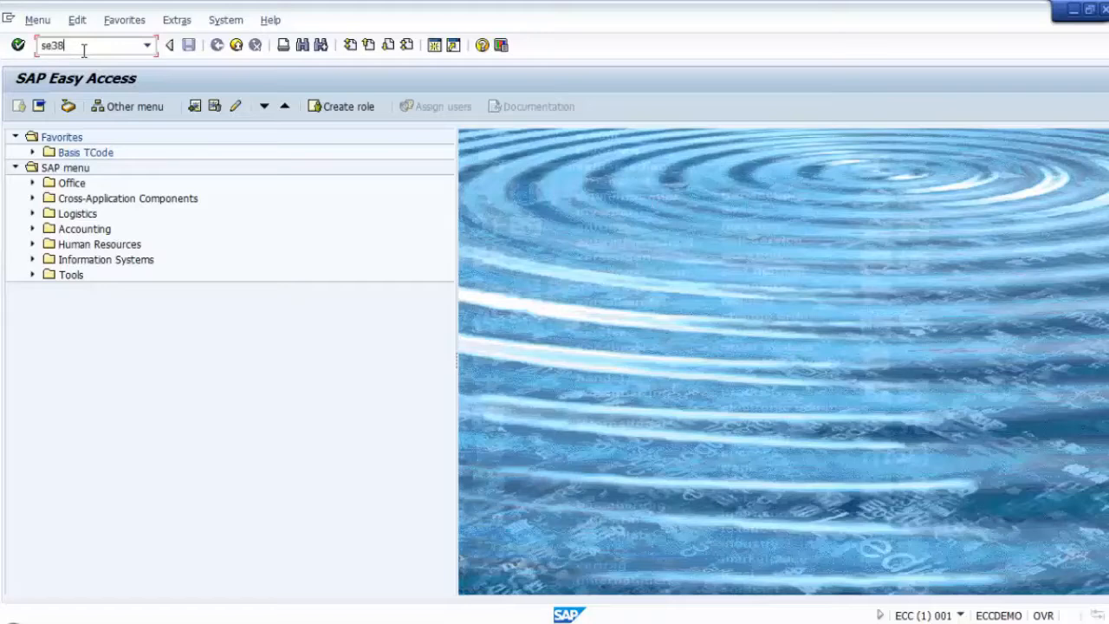
# Step: Open transaction se38 and enter RSPARAM as the program in the ABAP Editor
pyautogui.press('Return')
pyautogui.moveTo(173, 177); pyautogui.dragTo(73, 185)
pyautogui.press('Delete')
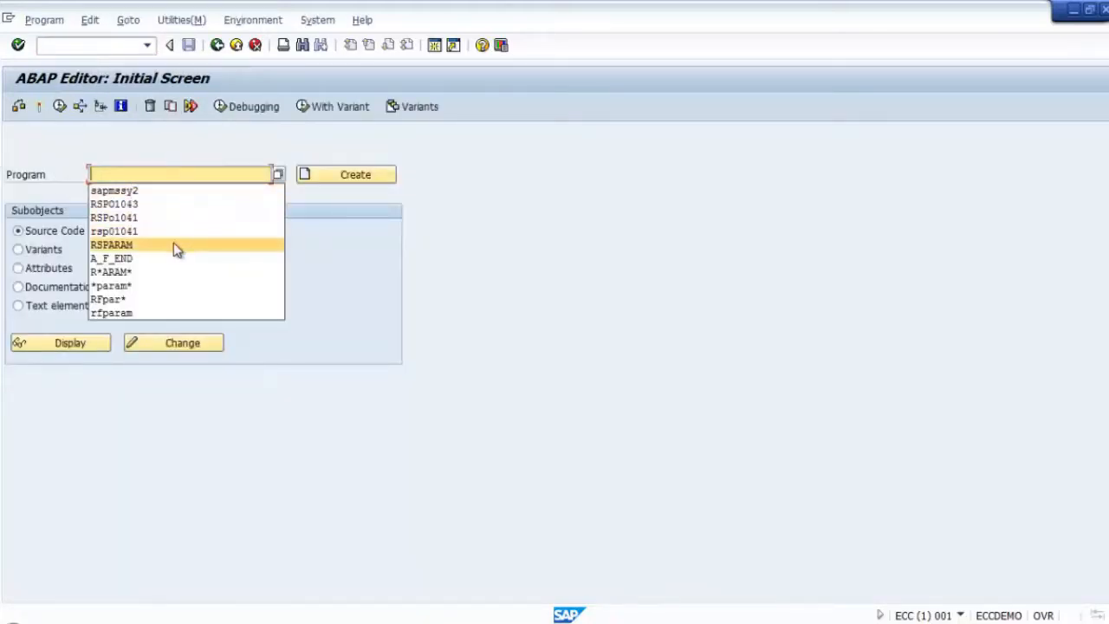
pyautogui.click(172, 246)
pyautogui.doubleClick(158, 174)
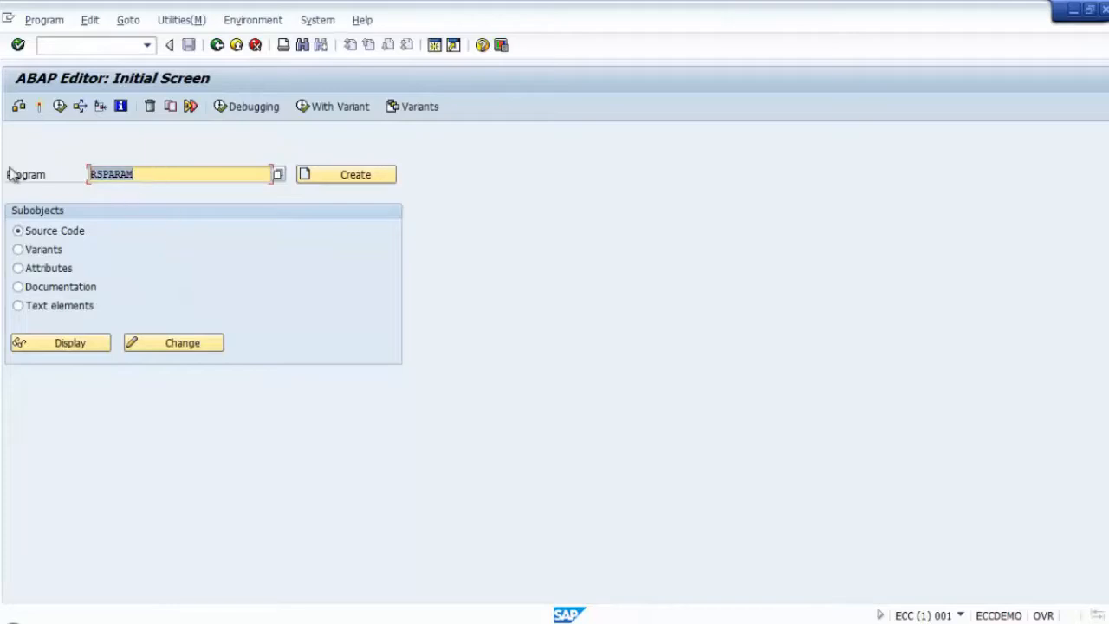
pyautogui.click(326, 286)
# Step: Replace the program with rspfpar, copied from the previously used /nrspfpar command, execute it, and return to the ABAP Editor's initial screen
pyautogui.click(148, 46)
pyautogui.click(111, 90)
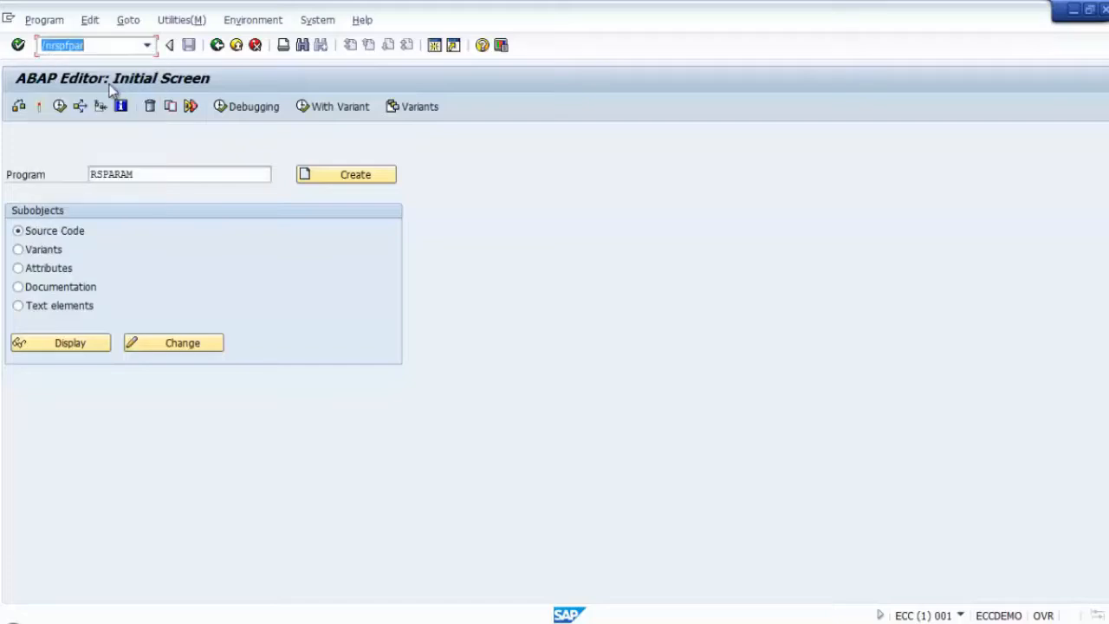
pyautogui.moveTo(98, 45); pyautogui.dragTo(50, 47)
pyautogui.hotkey('ctrl', 'c')
pyautogui.moveTo(163, 176); pyautogui.dragTo(89, 175)
pyautogui.hotkey('ctrl', 'v')
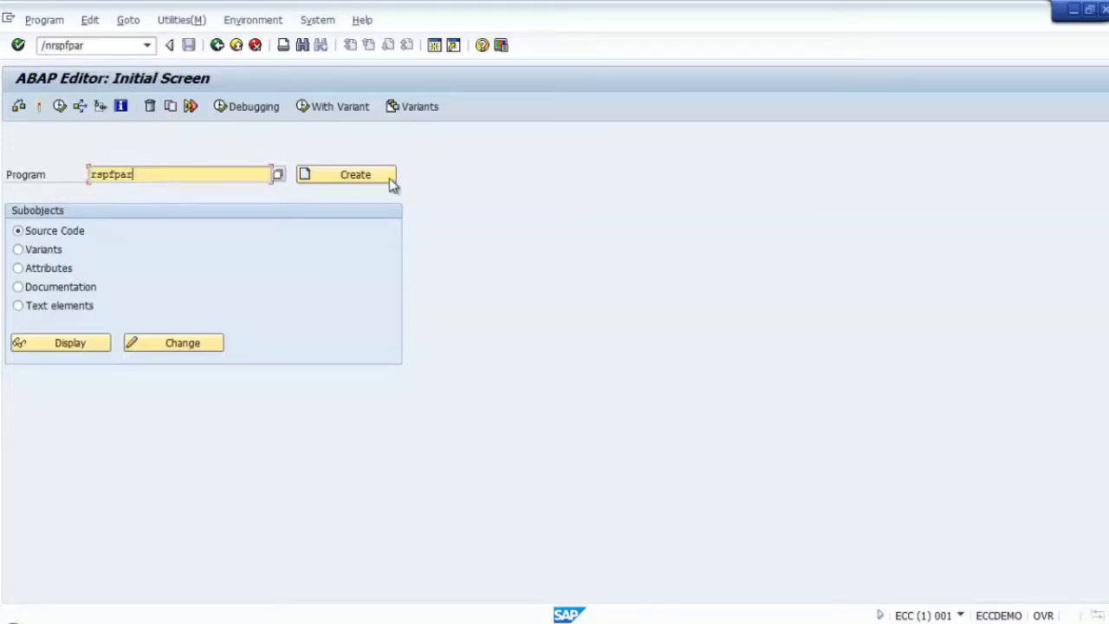
pyautogui.click(58, 106)
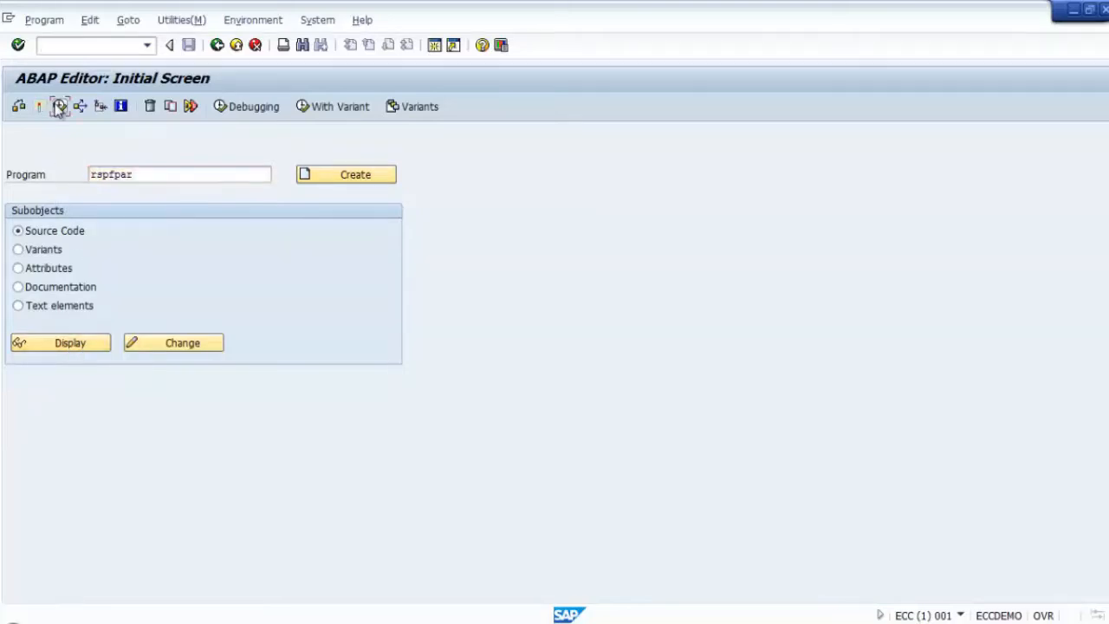
pyautogui.click(217, 44)
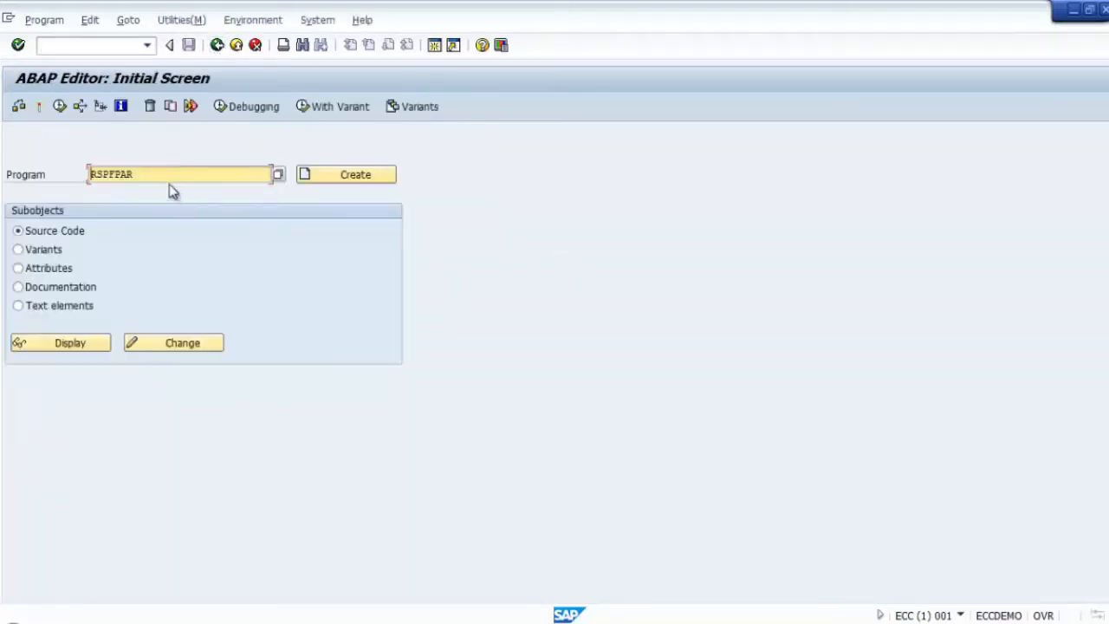
# Step: Execute program RSPFPAR without a parameter filter to list the profile parameters, and return to SAP Easy Access
pyautogui.doubleClick(158, 178)
pyautogui.click(59, 107)
pyautogui.click(17, 107)
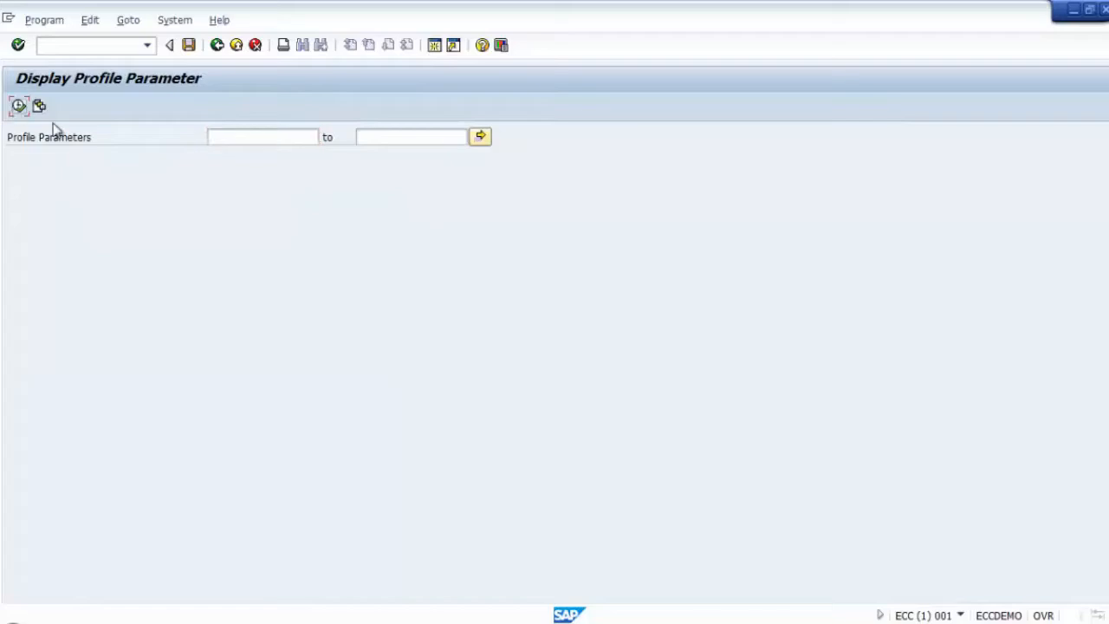
pyautogui.click(18, 106)
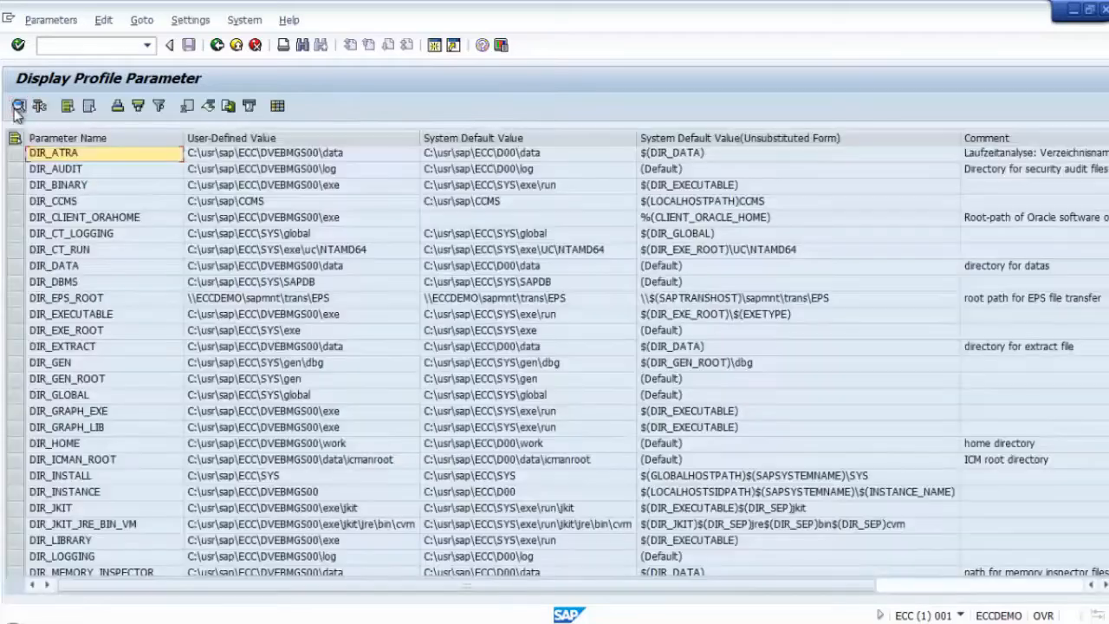
pyautogui.click(217, 45)
pyautogui.click(217, 45)
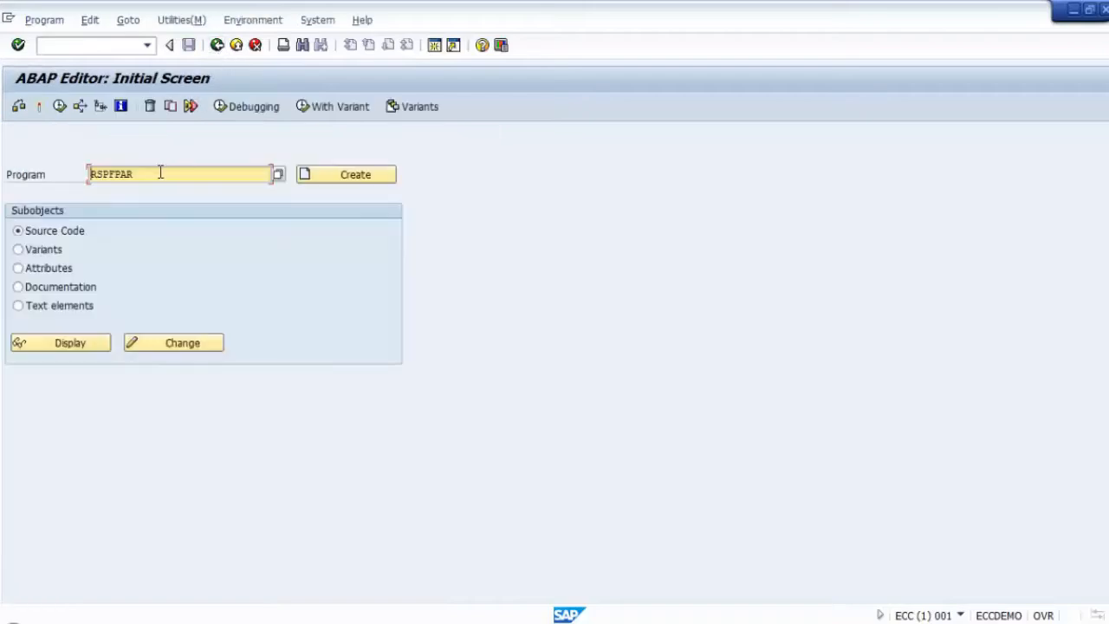
pyautogui.click(200, 242)
pyautogui.click(217, 45)
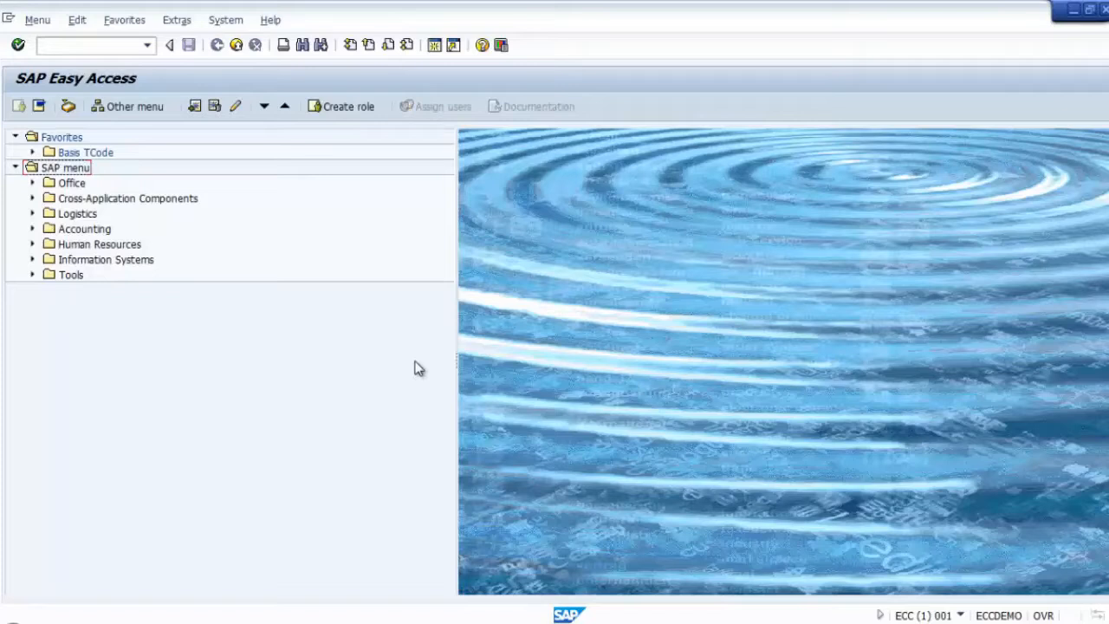
# Step: Open the Display Profile Parameter transaction directly by its code and return to SAP Easy Access
pyautogui.click(104, 49)
pyautogui.write('/nrz11')
pyautogui.press('Return')
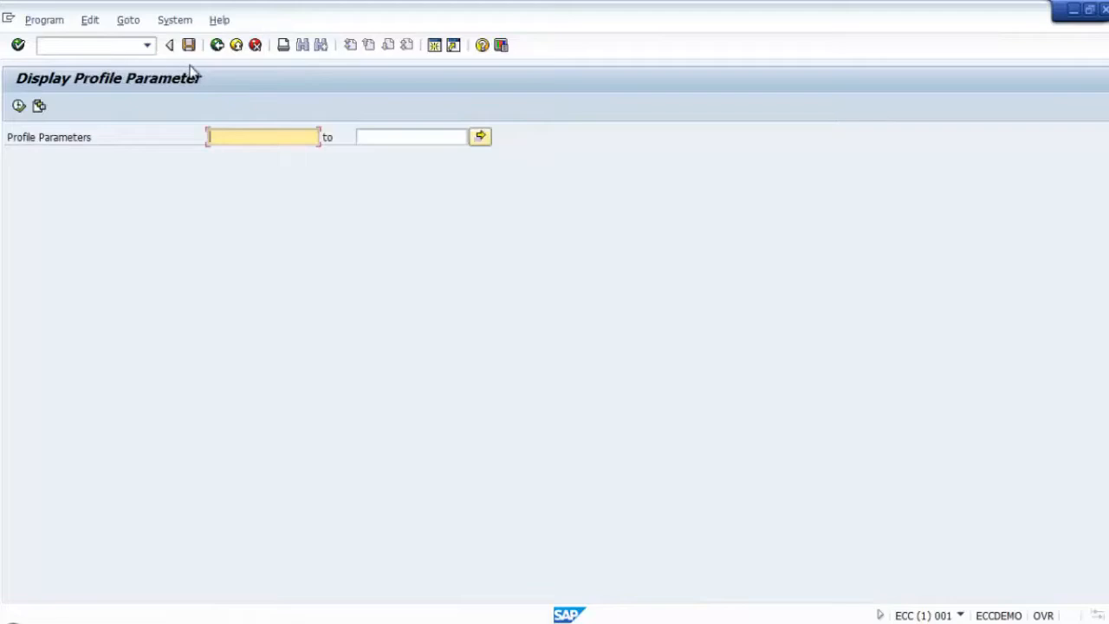
pyautogui.click(216, 45)
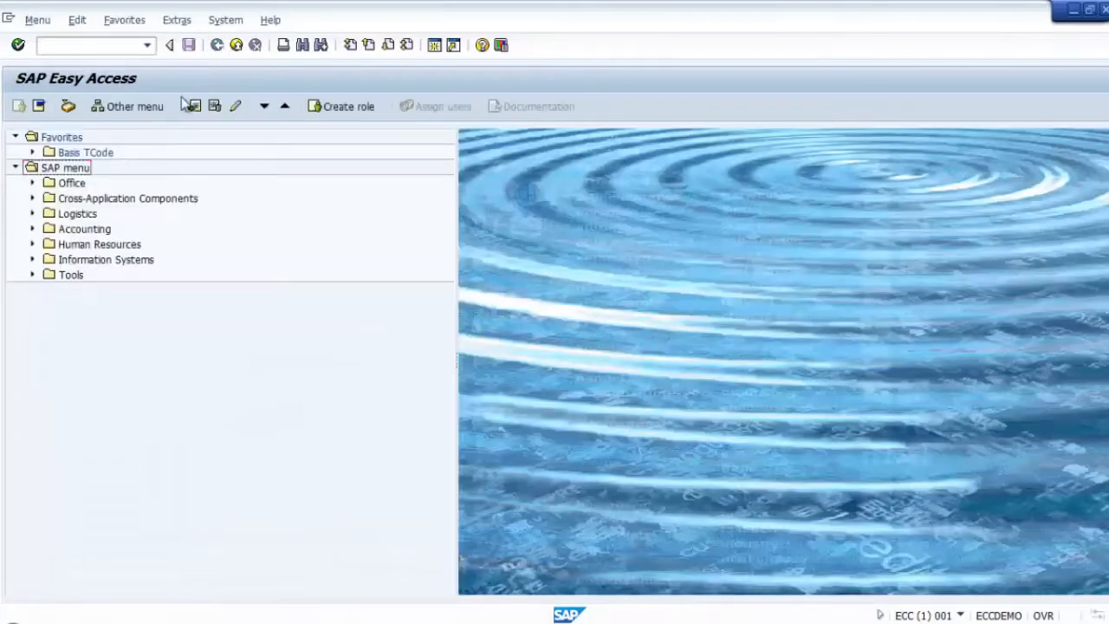
pyautogui.click(149, 46)
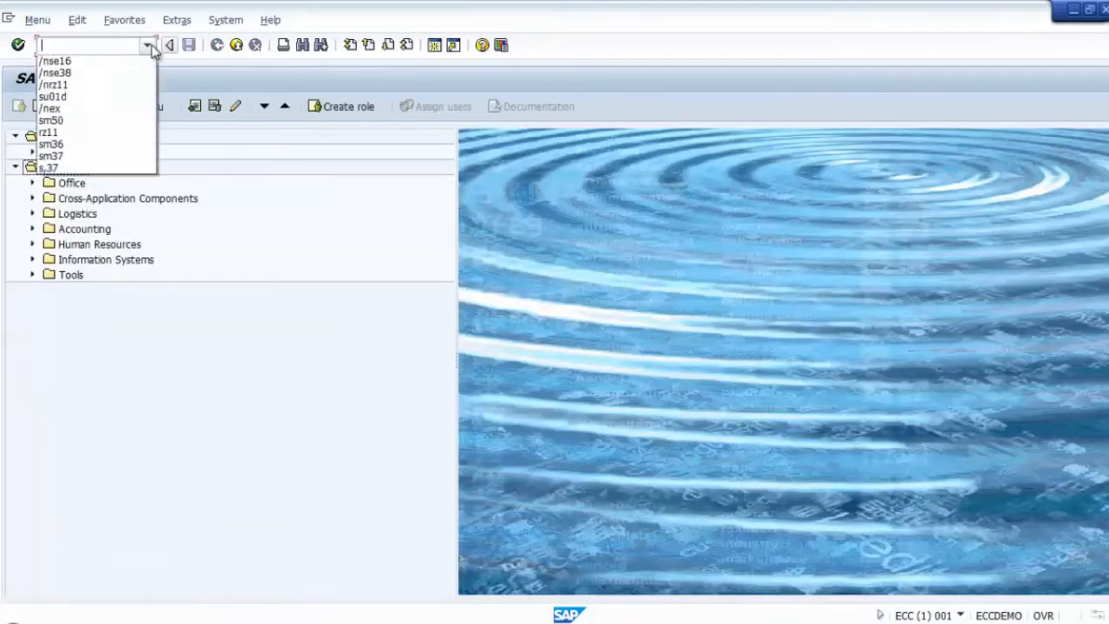
pyautogui.click(261, 250)
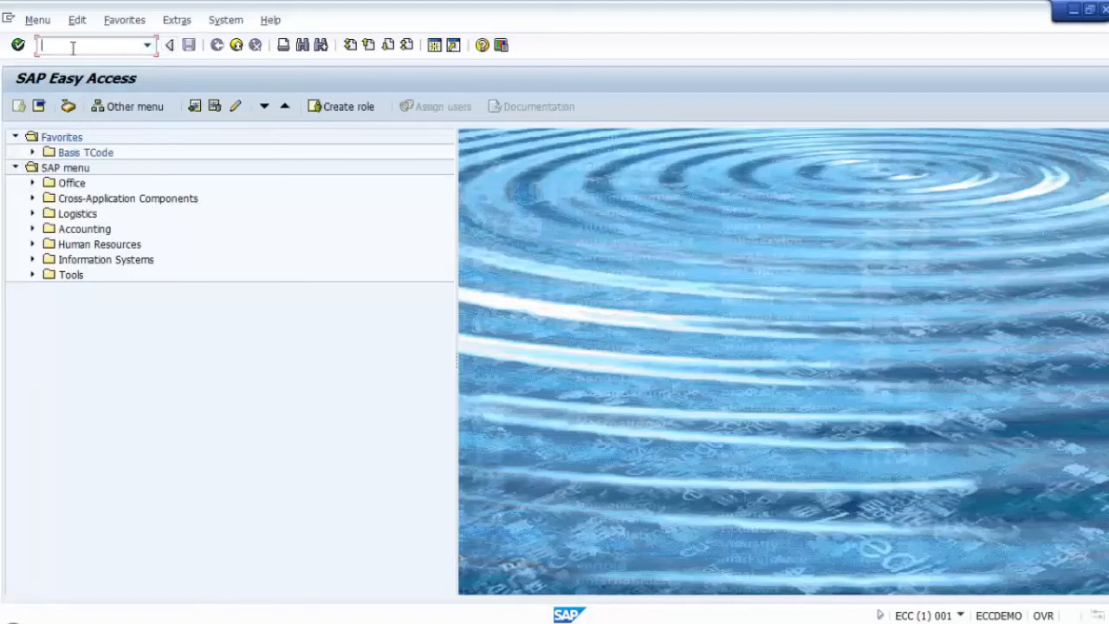
# Step: Run transaction /nRSPFPAR, list all profile parameters with the filter *, and return to its selection screen
pyautogui.write('/nRSPFPAR')
pyautogui.press('Return')
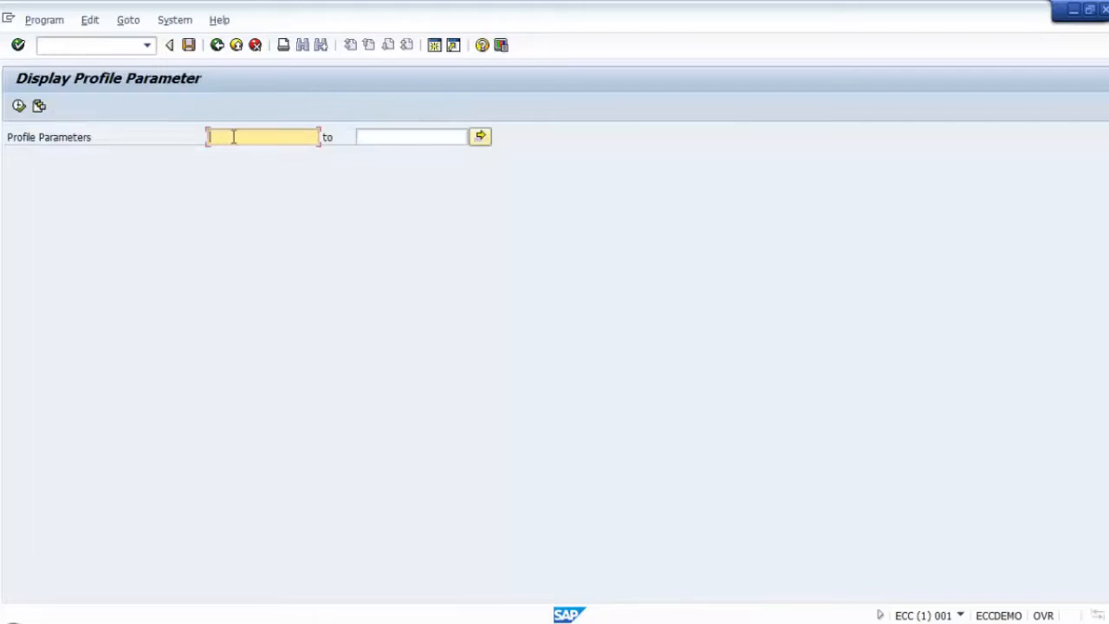
pyautogui.write('*')
pyautogui.click(18, 106)
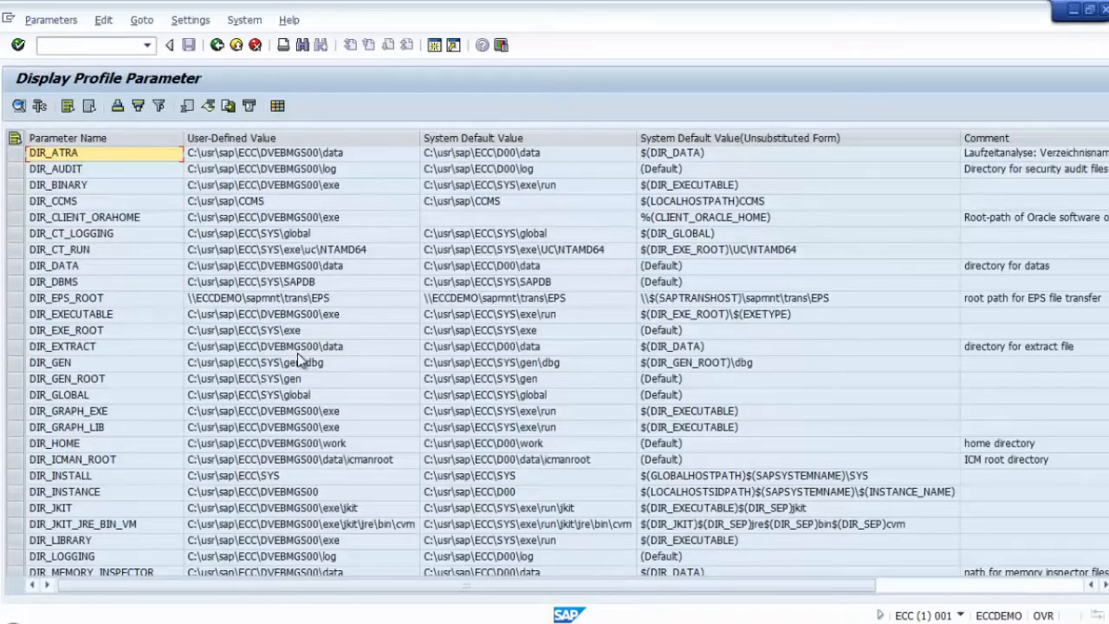
pyautogui.click(216, 45)
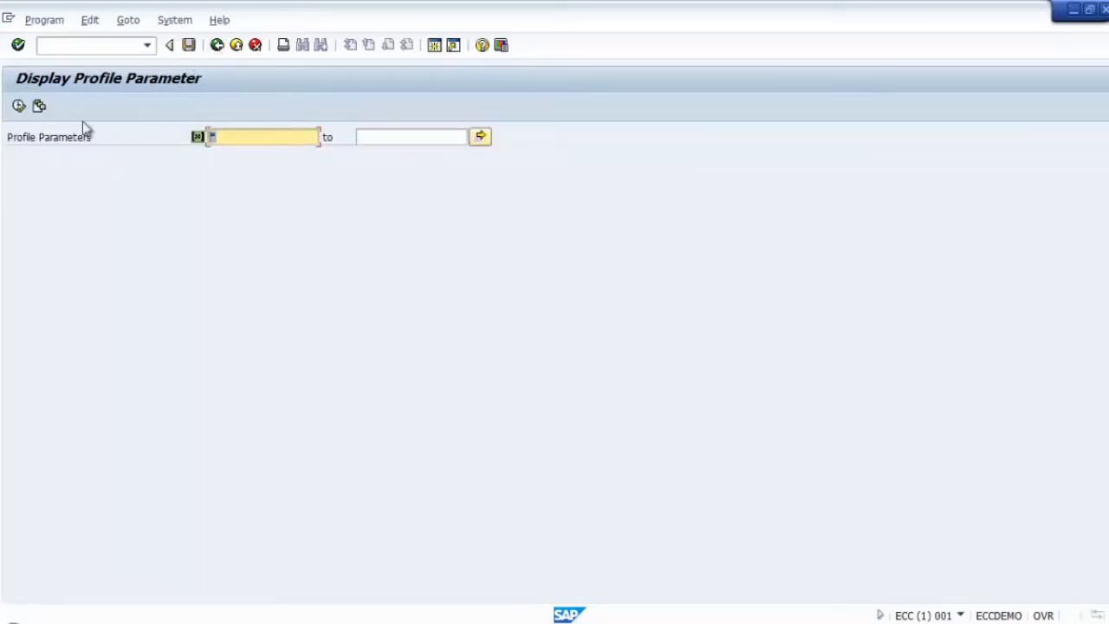
# Step: List the profile parameters matching rdisp/rfc* and return to the selection screen
pyautogui.press('BackSpace')
pyautogui.press('Down')
pyautogui.press('Down')
pyautogui.press('Return')
pyautogui.click(18, 107)
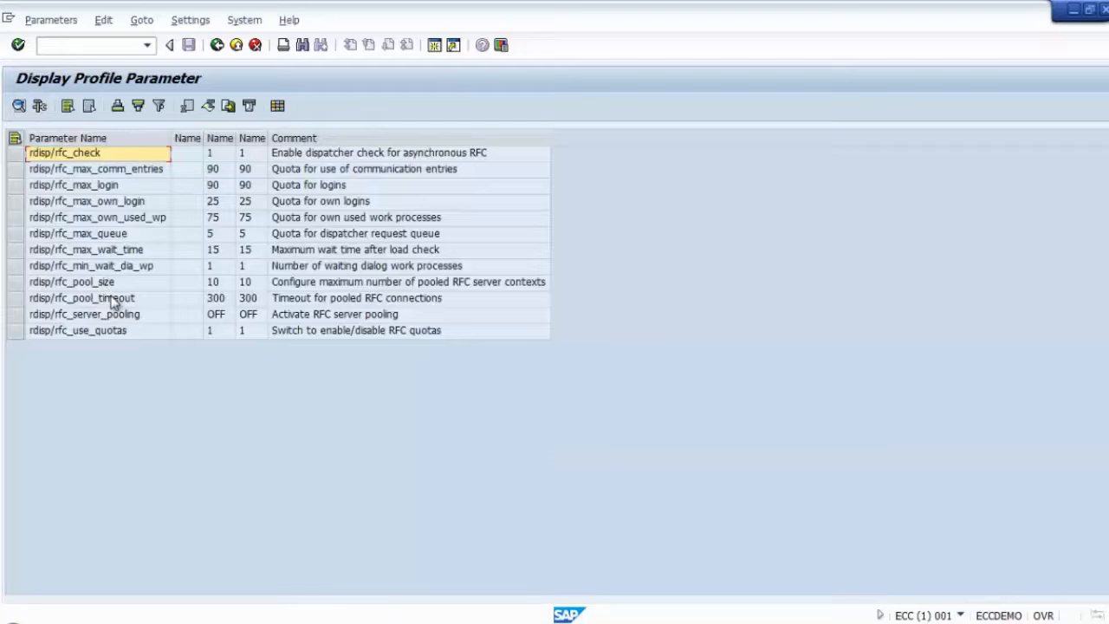
pyautogui.click(217, 45)
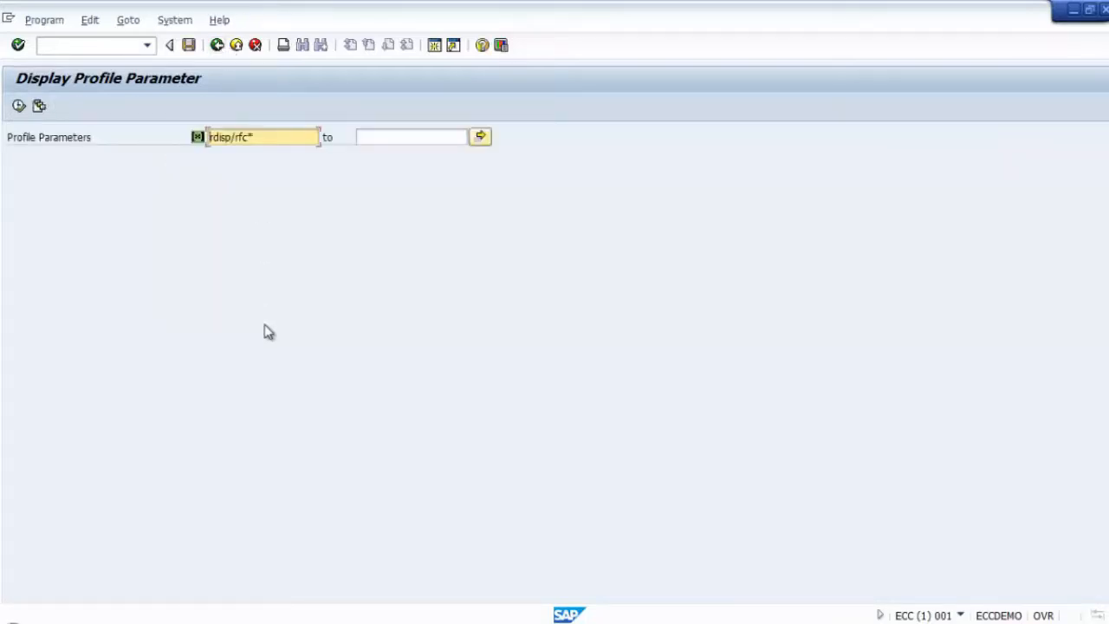
# Step: Recall the /nRSPFPAR command, copy the code RSPFPAR from it without the /n prefix, and return to SAP Easy Access
pyautogui.click(149, 45)
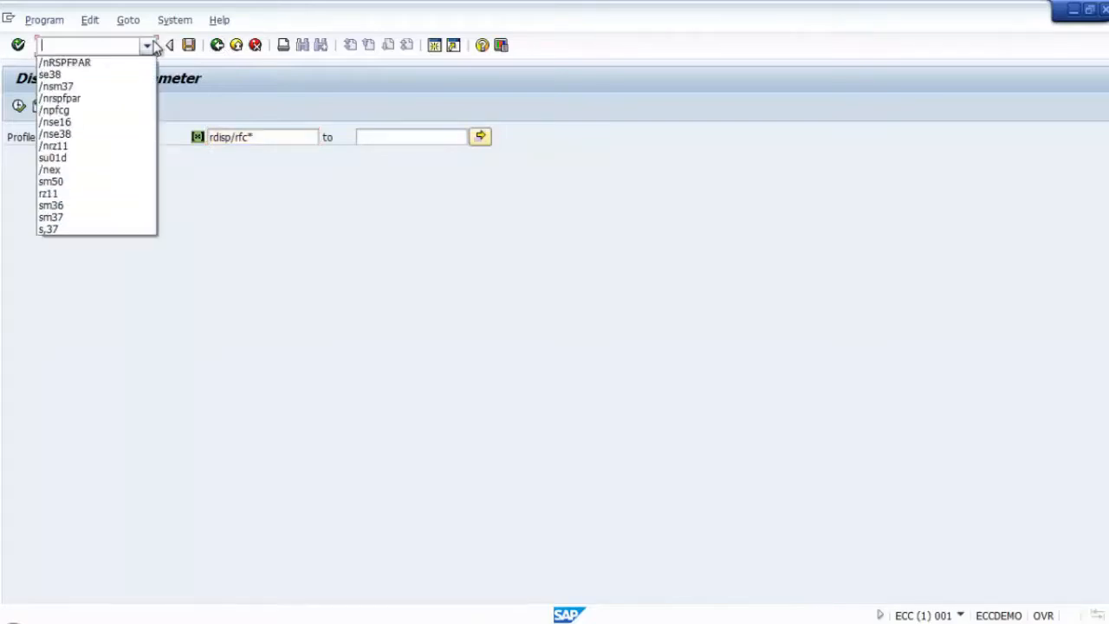
pyautogui.click(65, 63)
pyautogui.press('Return')
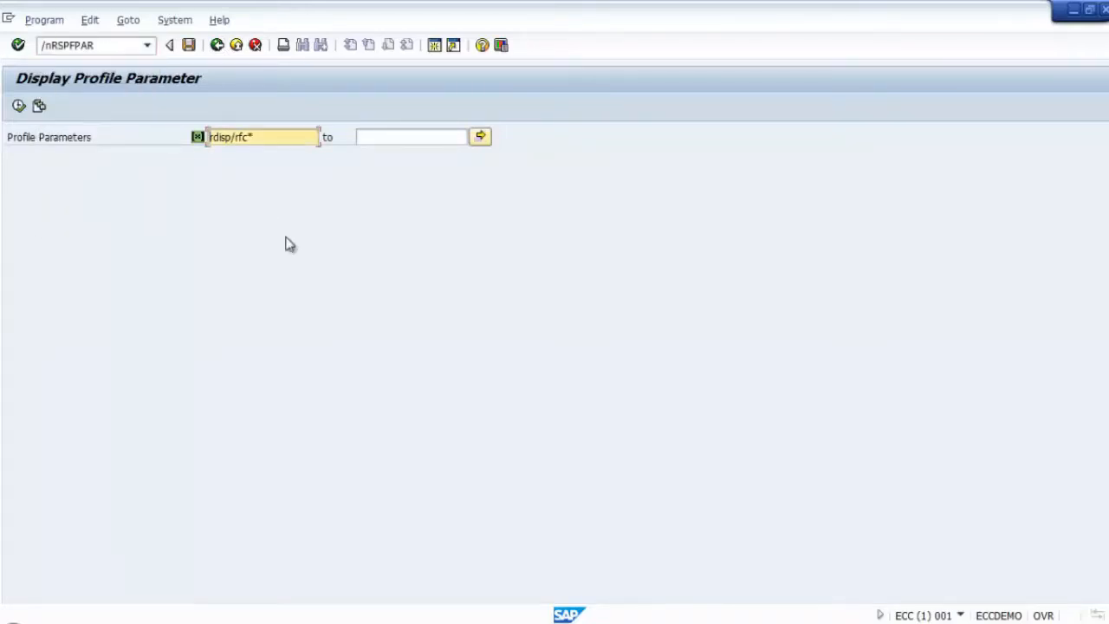
pyautogui.click(180, 21)
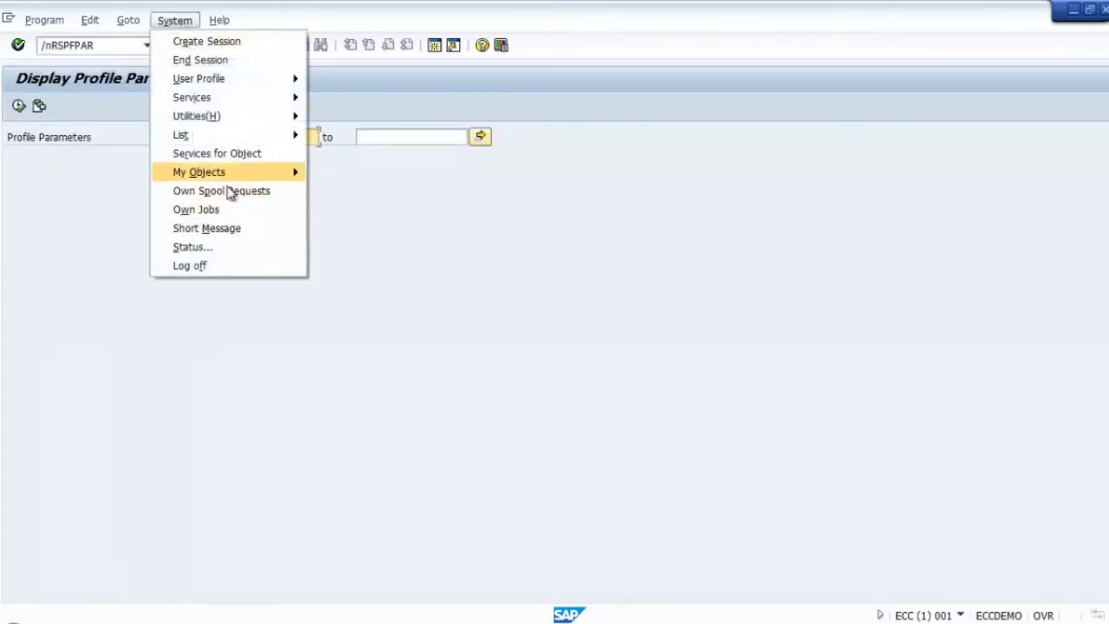
pyautogui.click(393, 316)
pyautogui.doubleClick(91, 45)
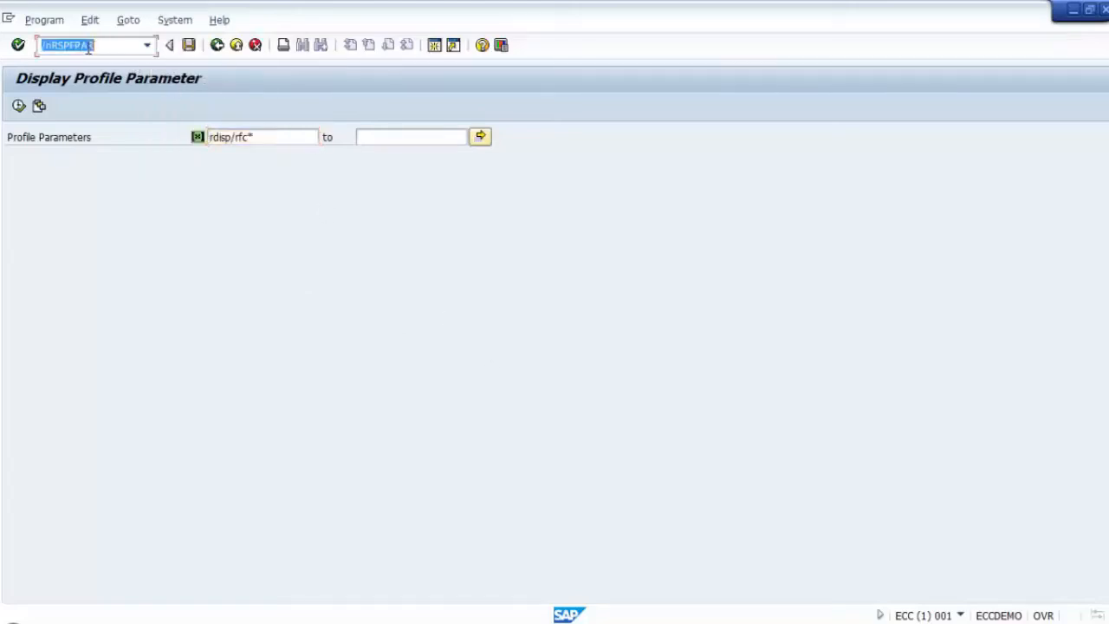
pyautogui.click(52, 45)
pyautogui.moveTo(52, 45); pyautogui.dragTo(91, 45)
pyautogui.hotkey('ctrl', 'c')
pyautogui.click(217, 45)
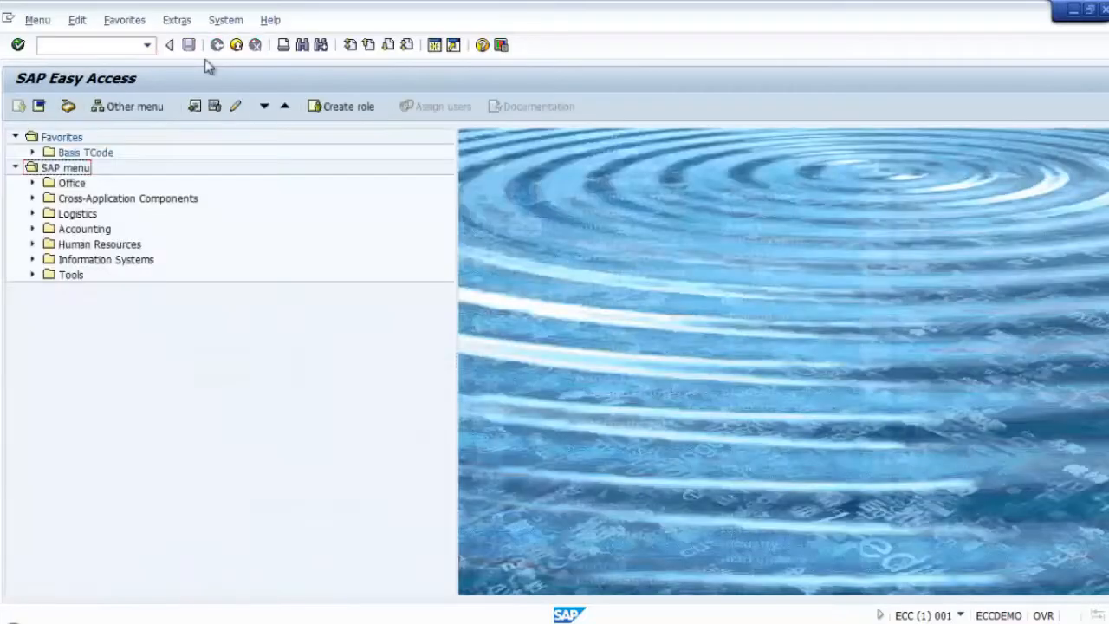
# Step: Open transaction se16 and display the selection screen for table TSTC
pyautogui.write('se16')
pyautogui.press('Return')
pyautogui.moveTo(222, 174); pyautogui.dragTo(130, 174)
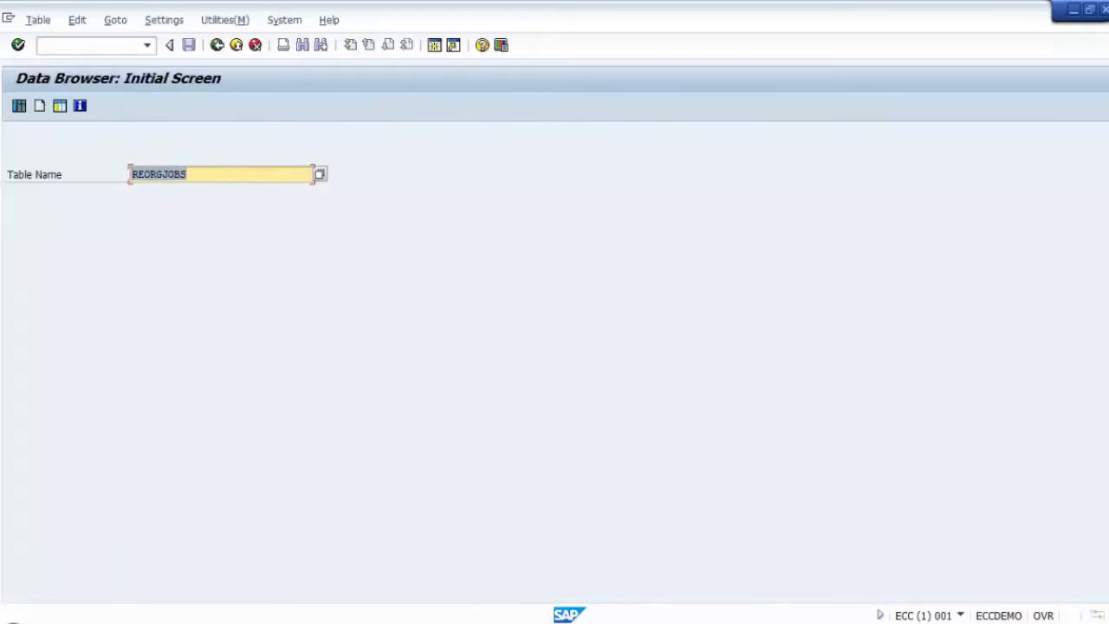
pyautogui.write('TSTC')
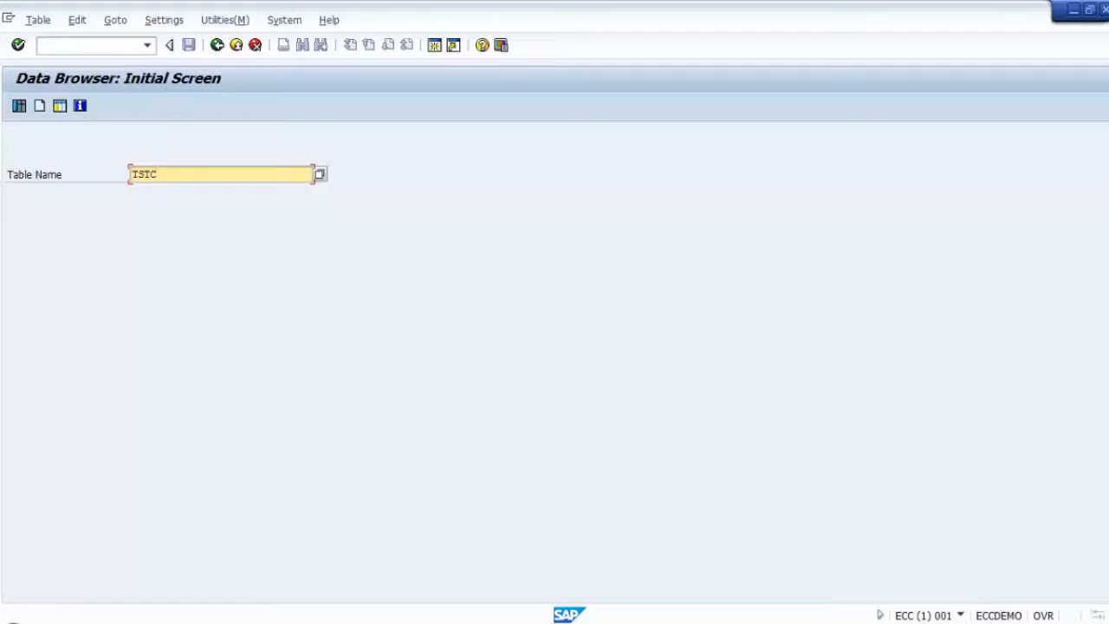
pyautogui.press('Return')
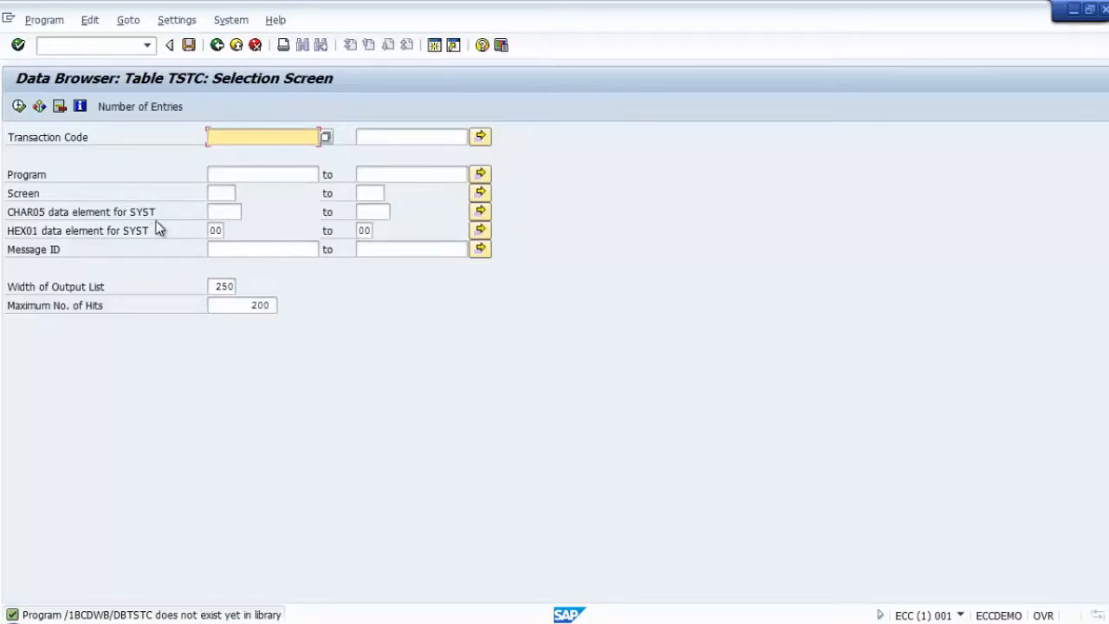
# Step: Look up the copied transaction code RSPFPAR in table TSTC, check its program entry, and return to the selection screen
pyautogui.hotkey('ctrl', 'v')
pyautogui.click(18, 107)
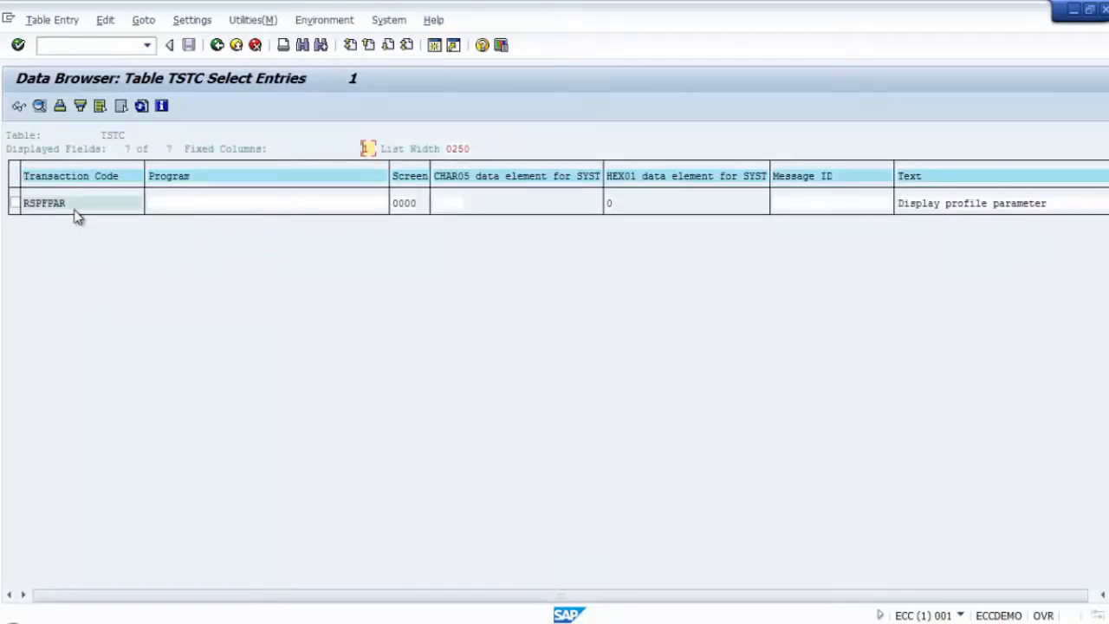
pyautogui.click(184, 209)
pyautogui.click(216, 45)
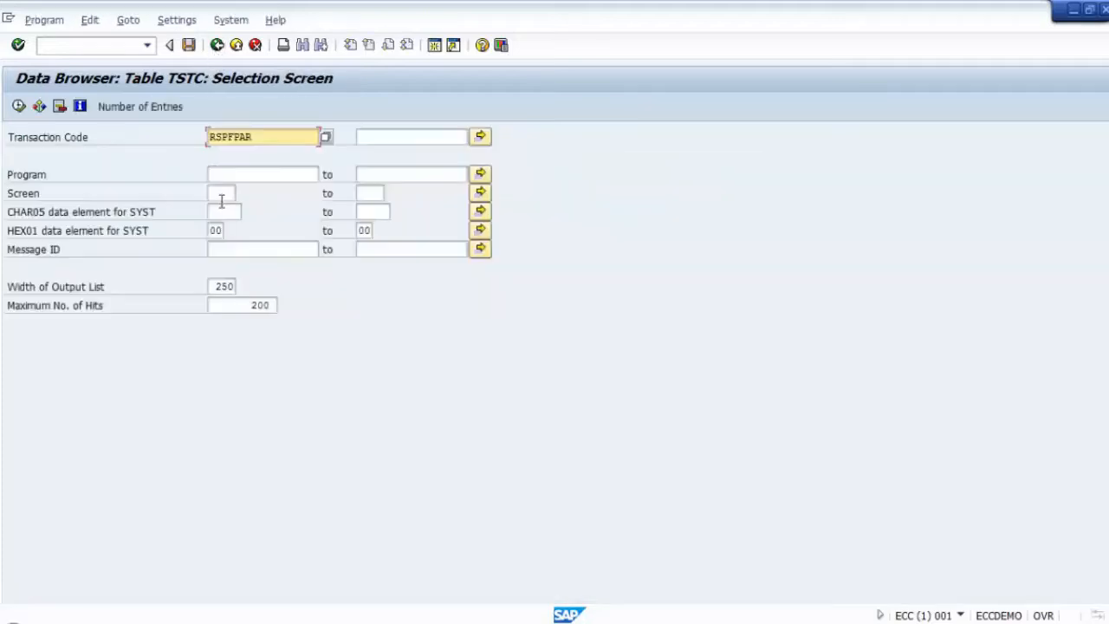
# Step: Look up transaction code SU01 in table TSTC for comparison, and return to SAP Easy Access
pyautogui.moveTo(265, 136); pyautogui.dragTo(2, 127)
pyautogui.write('SU01')
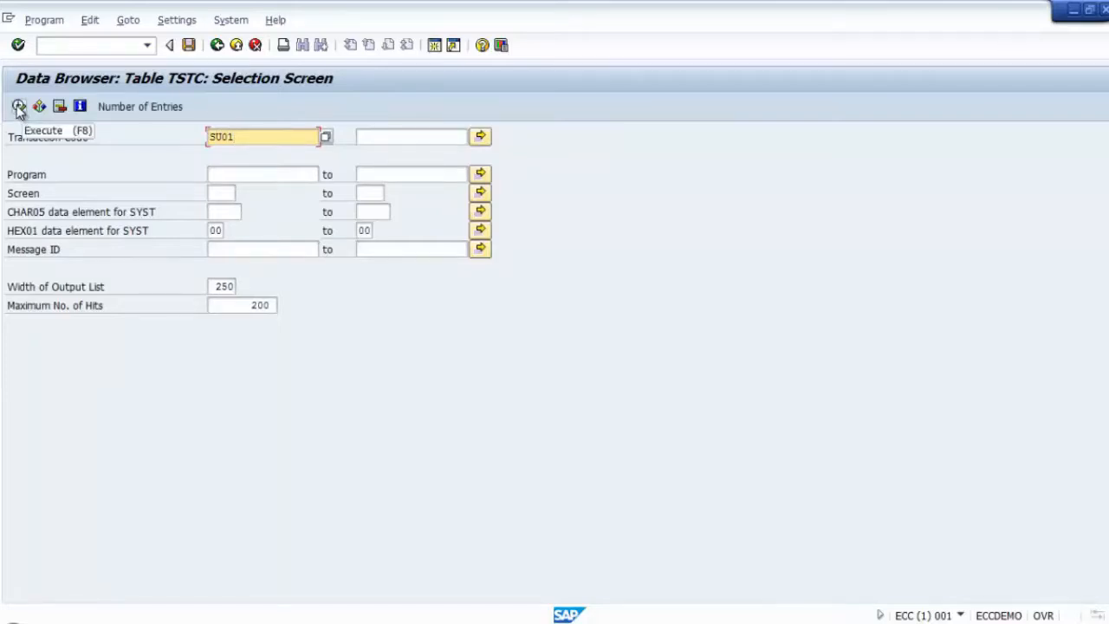
pyautogui.click(20, 108)
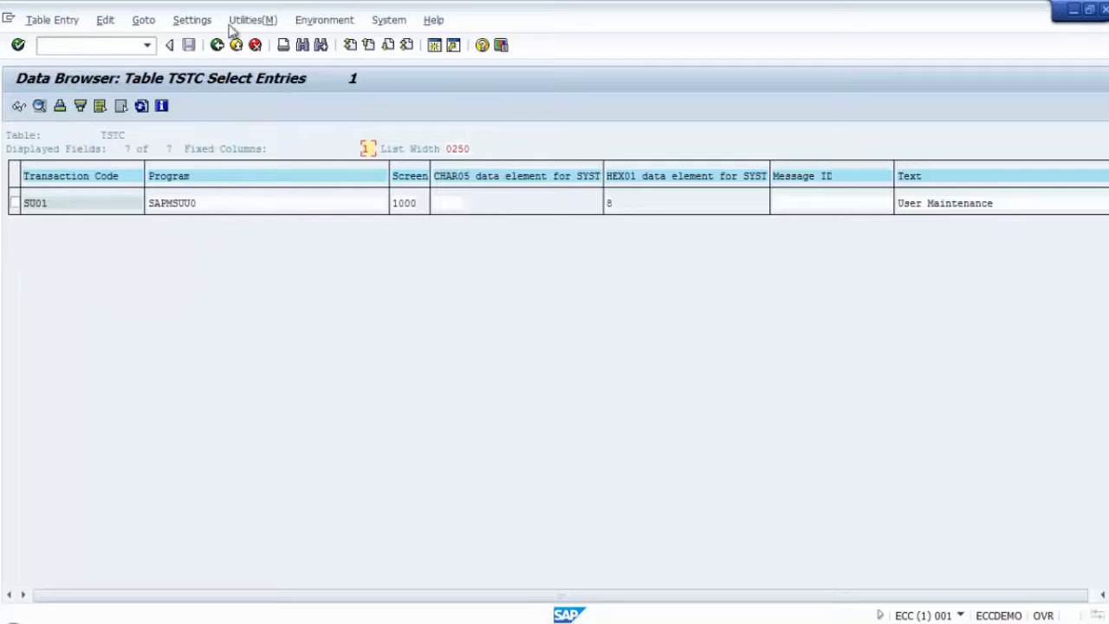
pyautogui.click(216, 44)
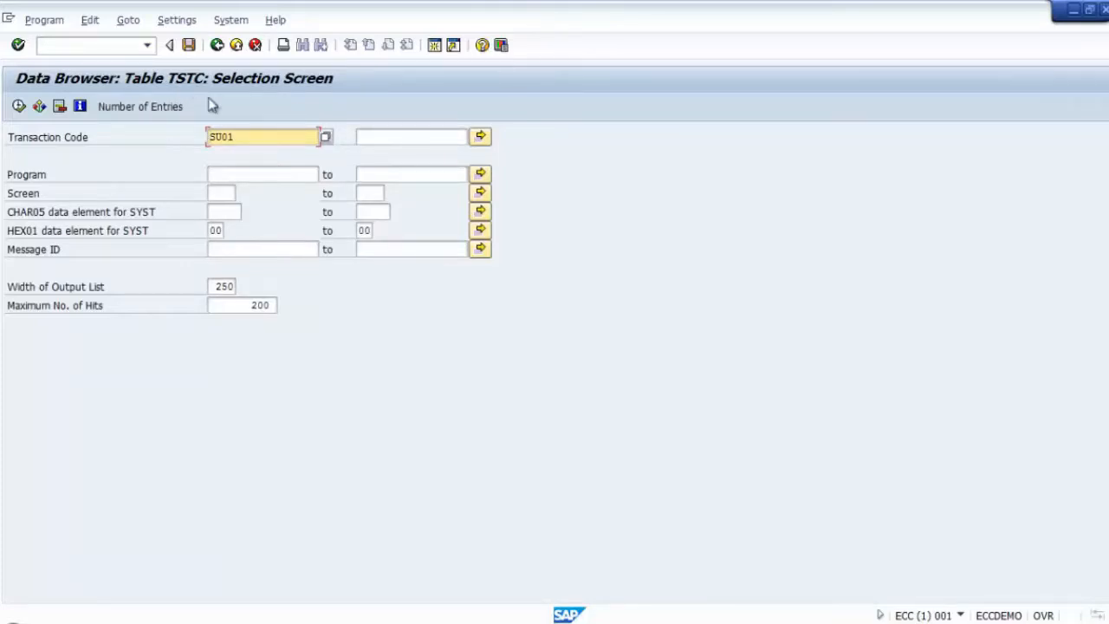
pyautogui.click(215, 48)
pyautogui.click(217, 48)
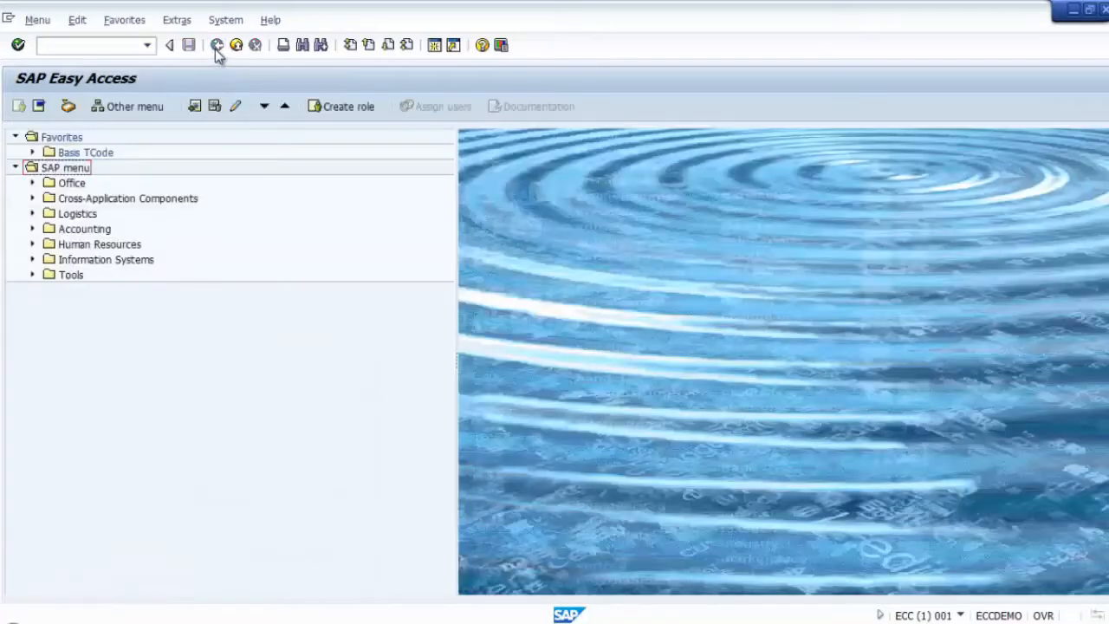
# Step: Reopen the Display Profile Parameter selection screen with the previously used command /nRSPFPAR
pyautogui.click(147, 47)
pyautogui.scroll(2, 148, 52)
pyautogui.click(107, 73)
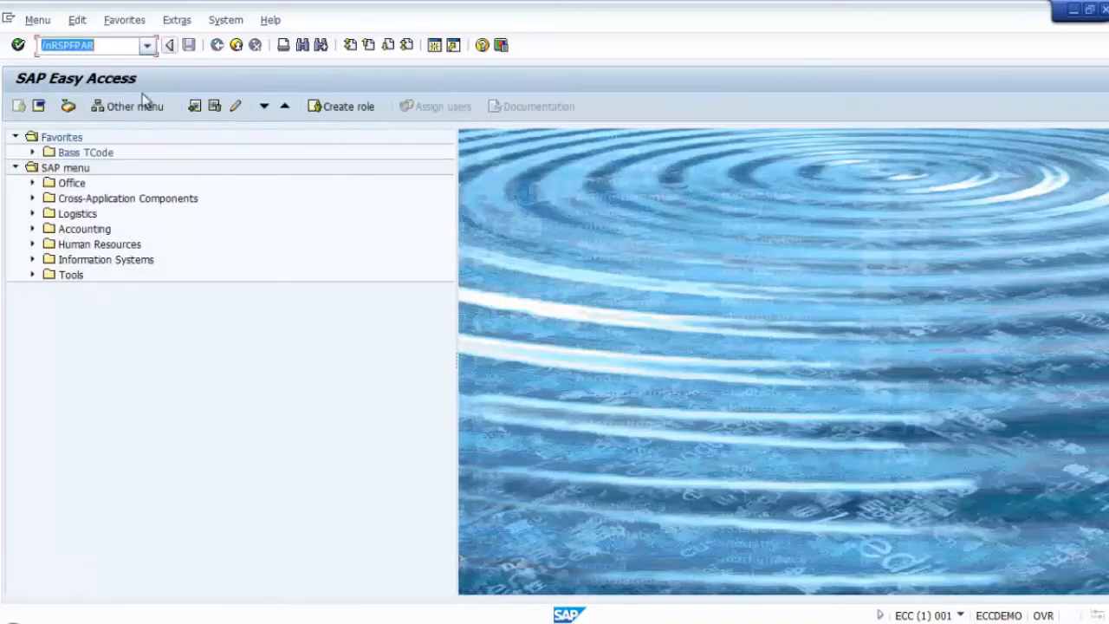
pyautogui.press('Return')
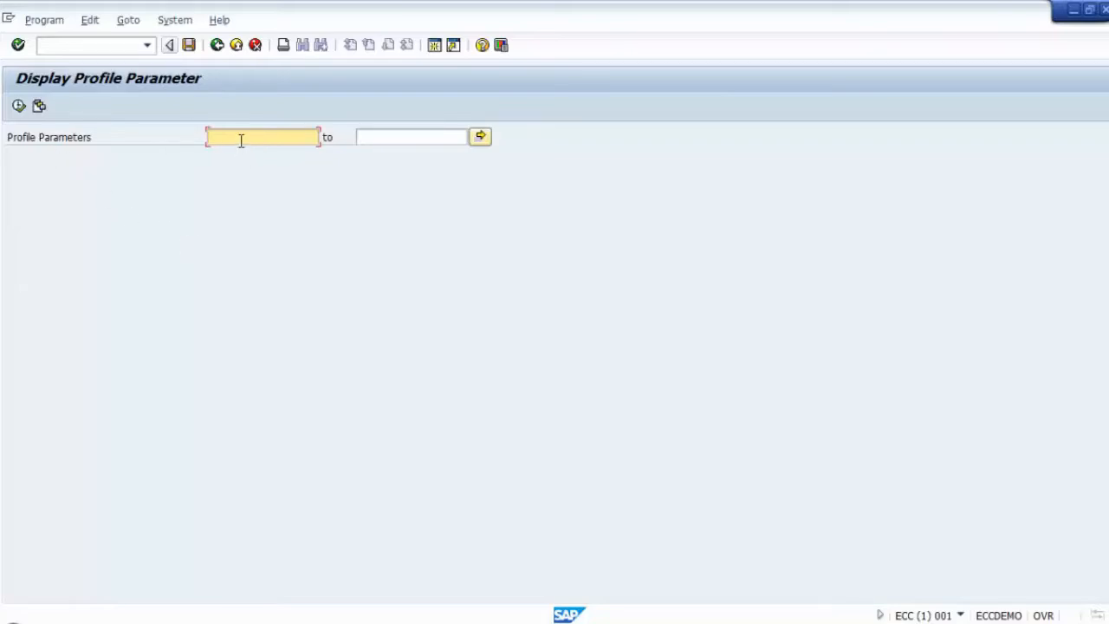
# Step: Run the profile parameter report repeatedly without any selection, view the full parameter list, and return to the selection screen each time
pyautogui.click(19, 107)
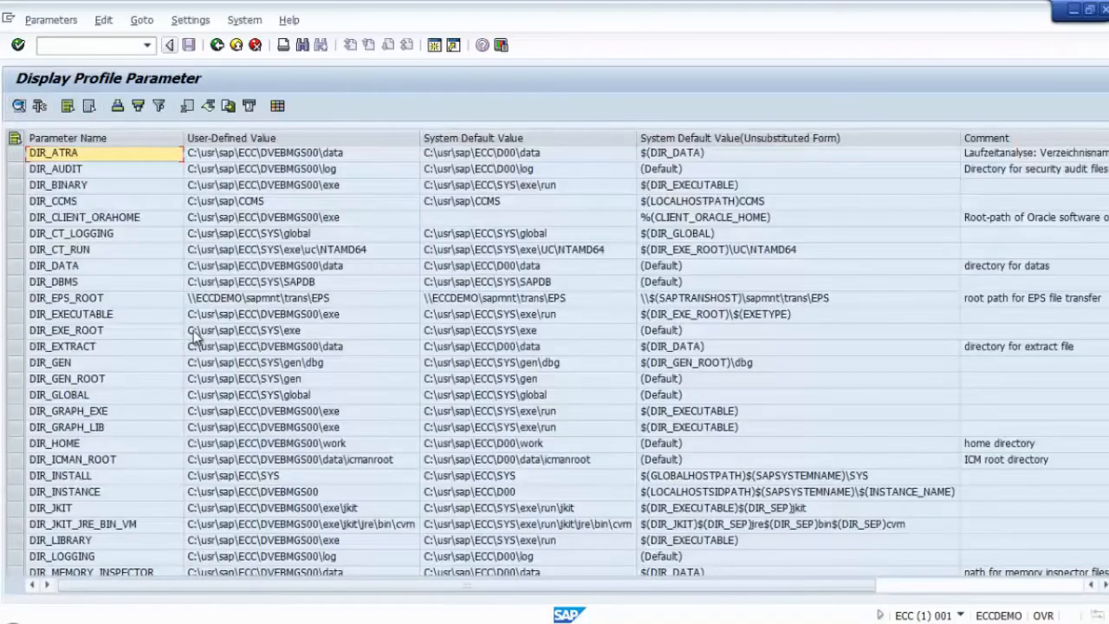
pyautogui.click(217, 45)
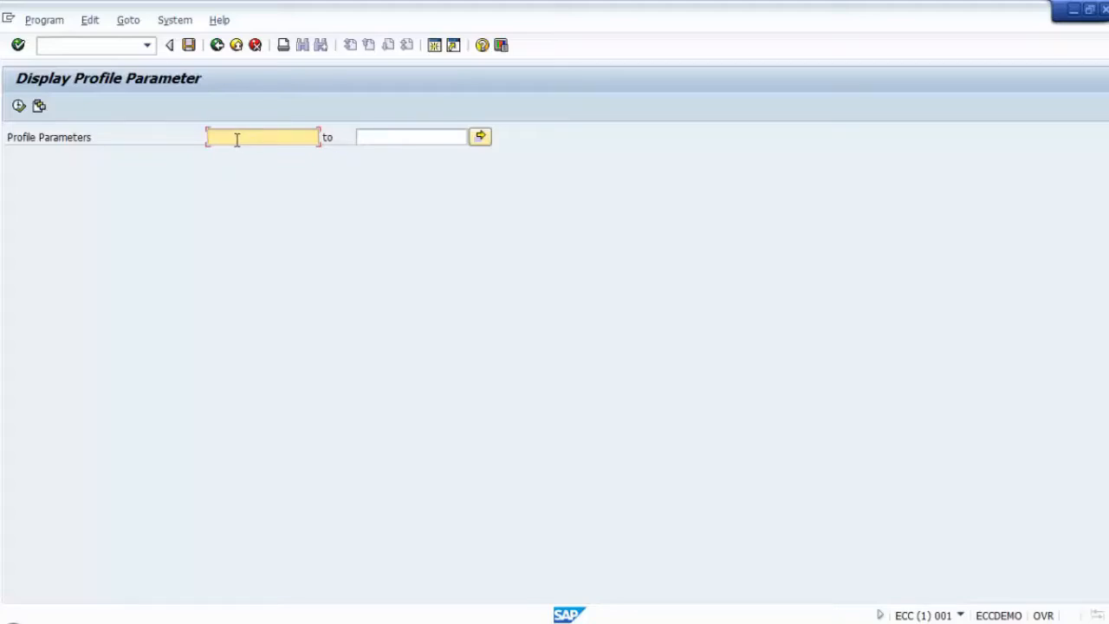
pyautogui.click(19, 107)
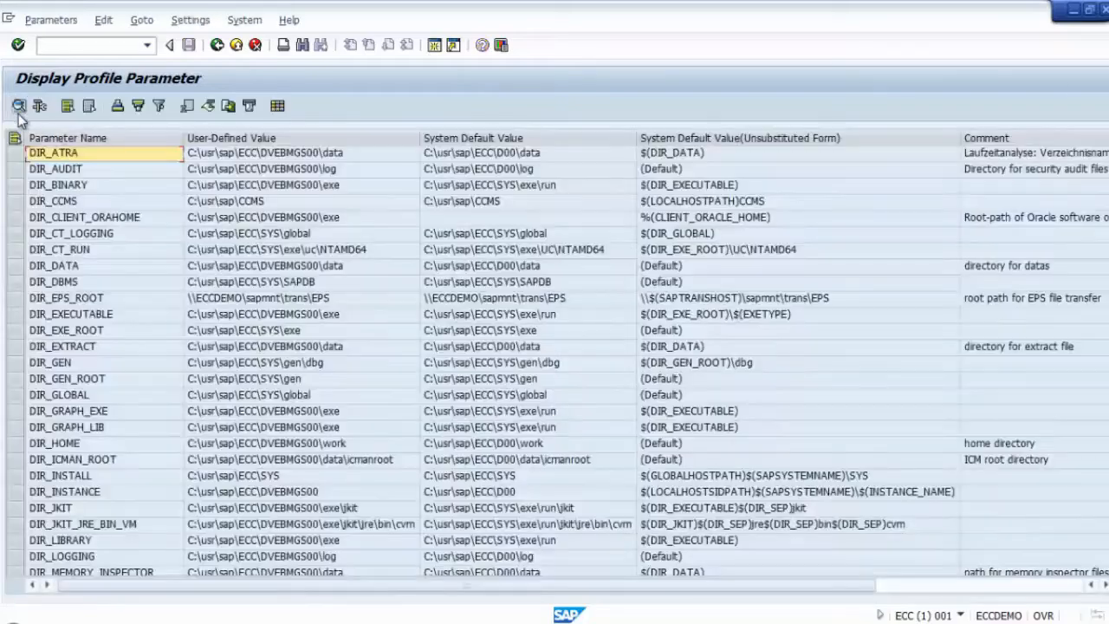
pyautogui.click(232, 45)
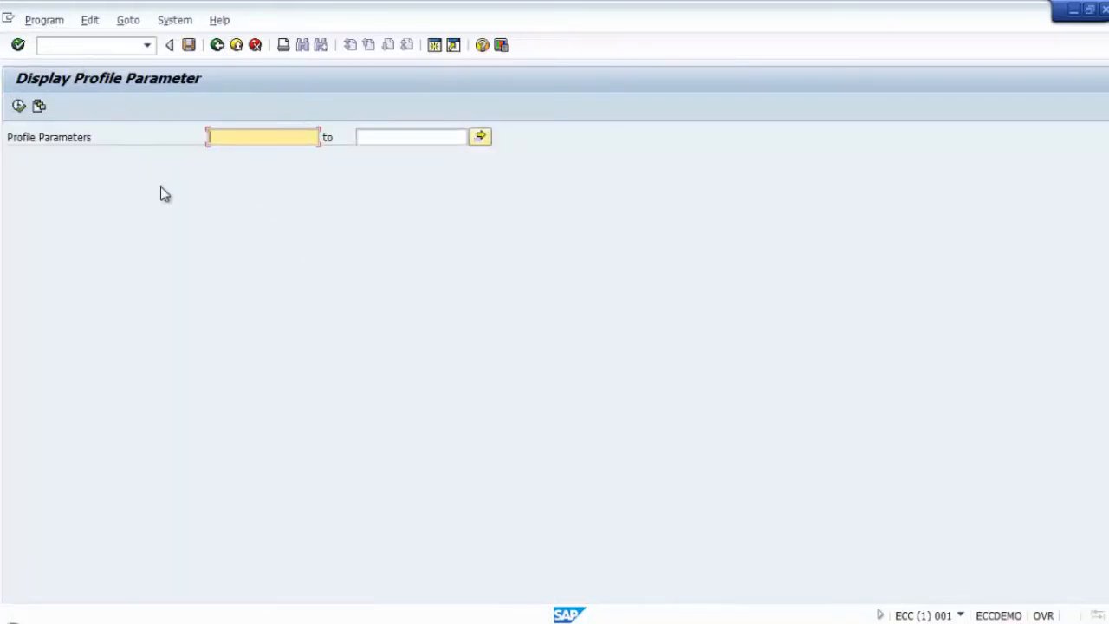
pyautogui.click(42, 22)
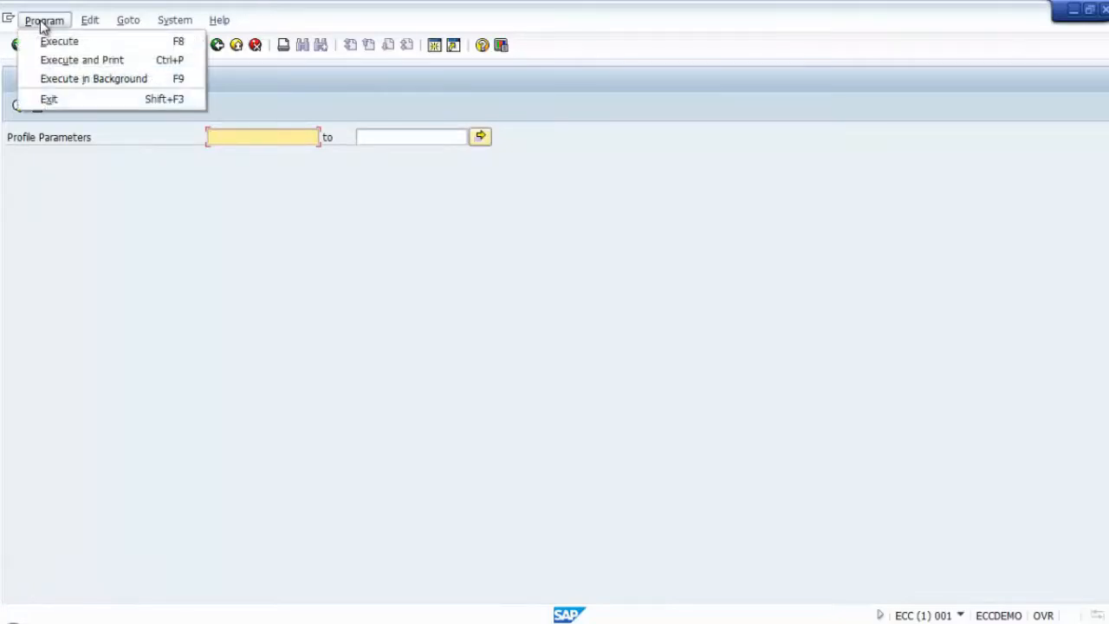
pyautogui.click(84, 42)
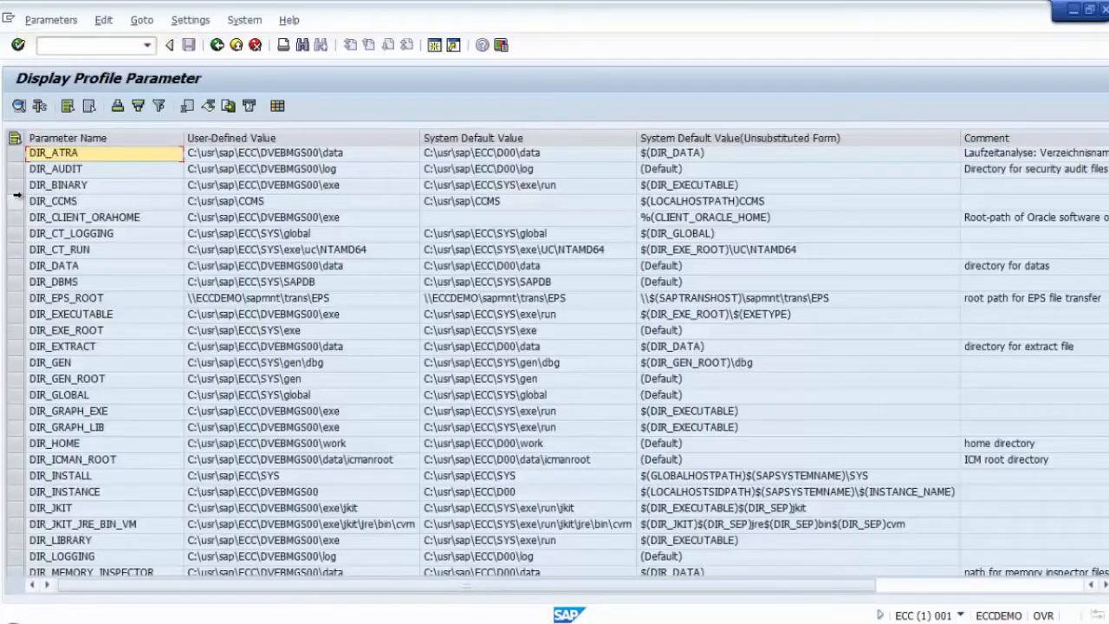
pyautogui.click(216, 45)
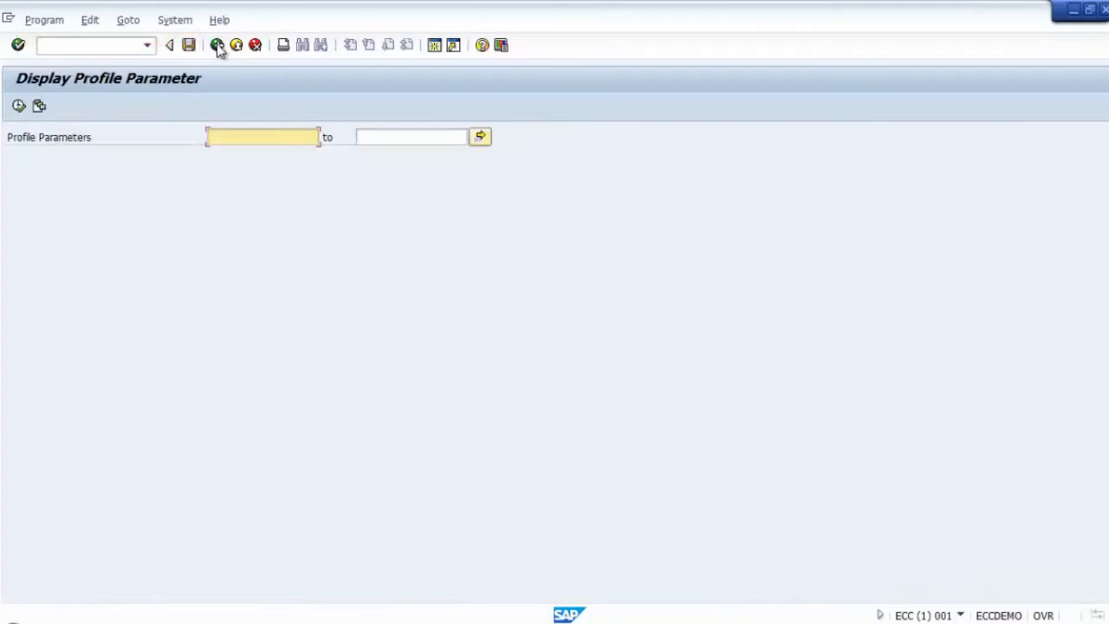
# Step: View the print settings offered by Execute and Print for the report, and close them without printing
pyautogui.click(41, 23)
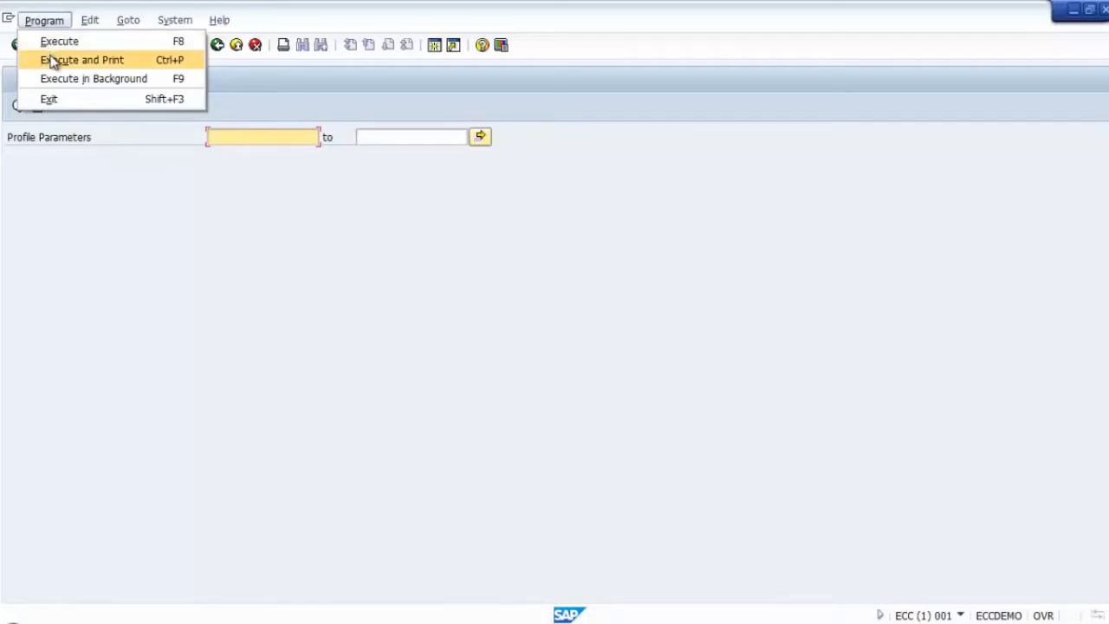
pyautogui.click(52, 61)
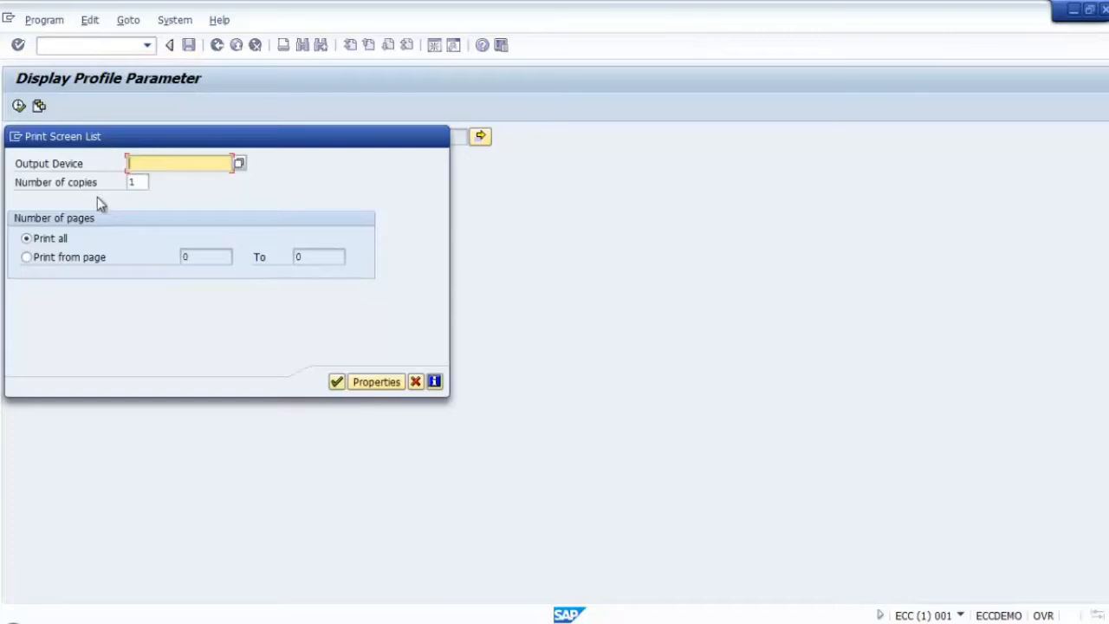
pyautogui.click(416, 383)
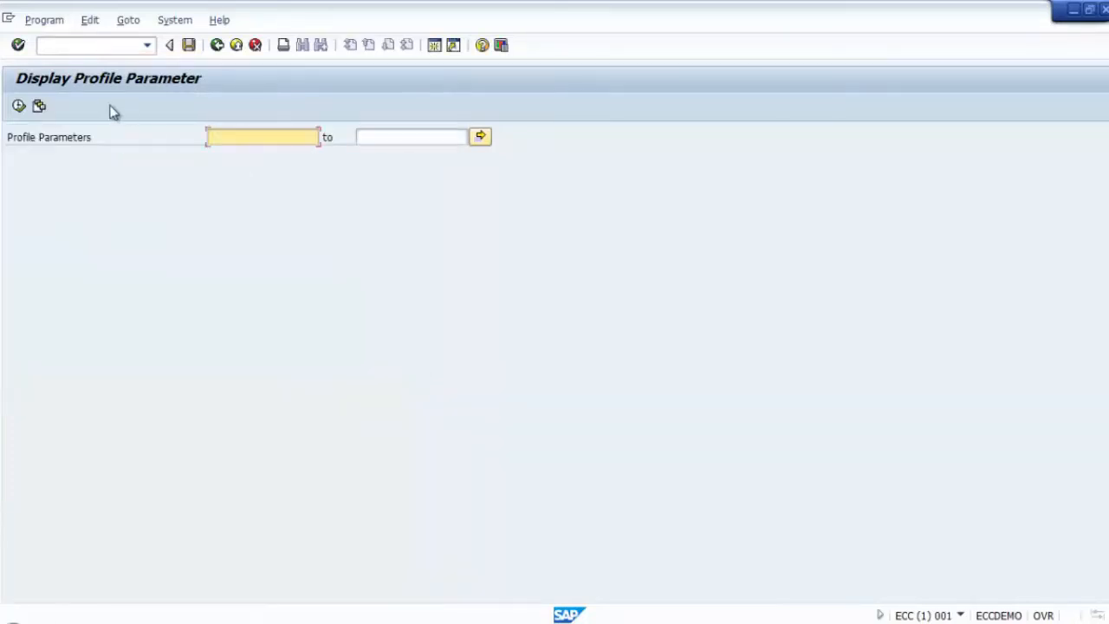
# Step: Execute the report in the background with output device LP01 and accept the print formatting
pyautogui.click(33, 26)
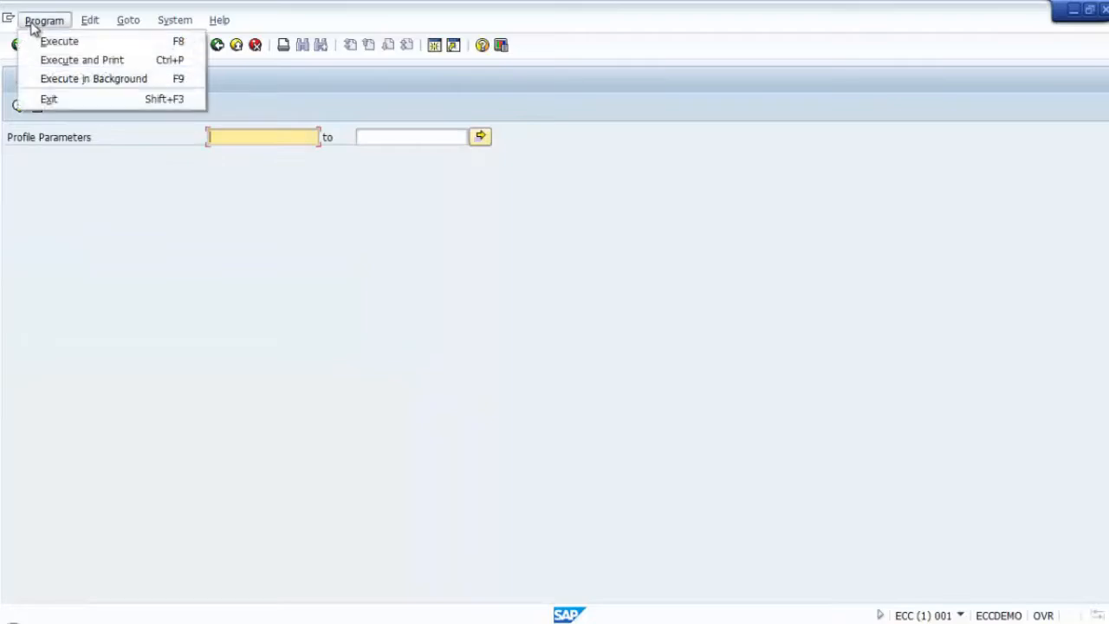
pyautogui.click(52, 81)
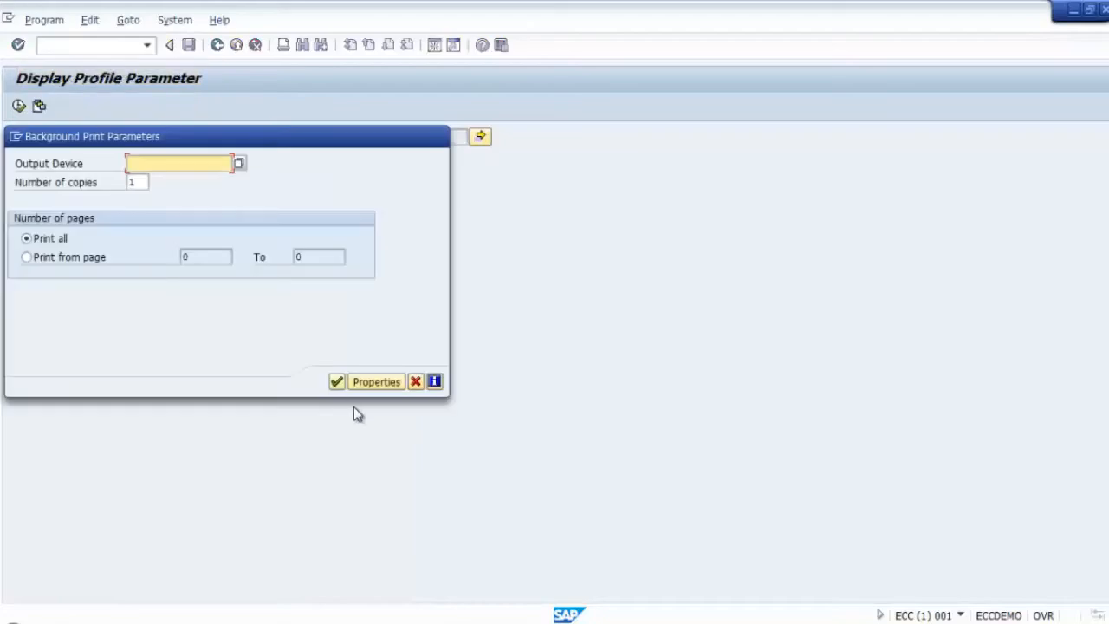
pyautogui.moveTo(249, 145); pyautogui.dragTo(375, 204)
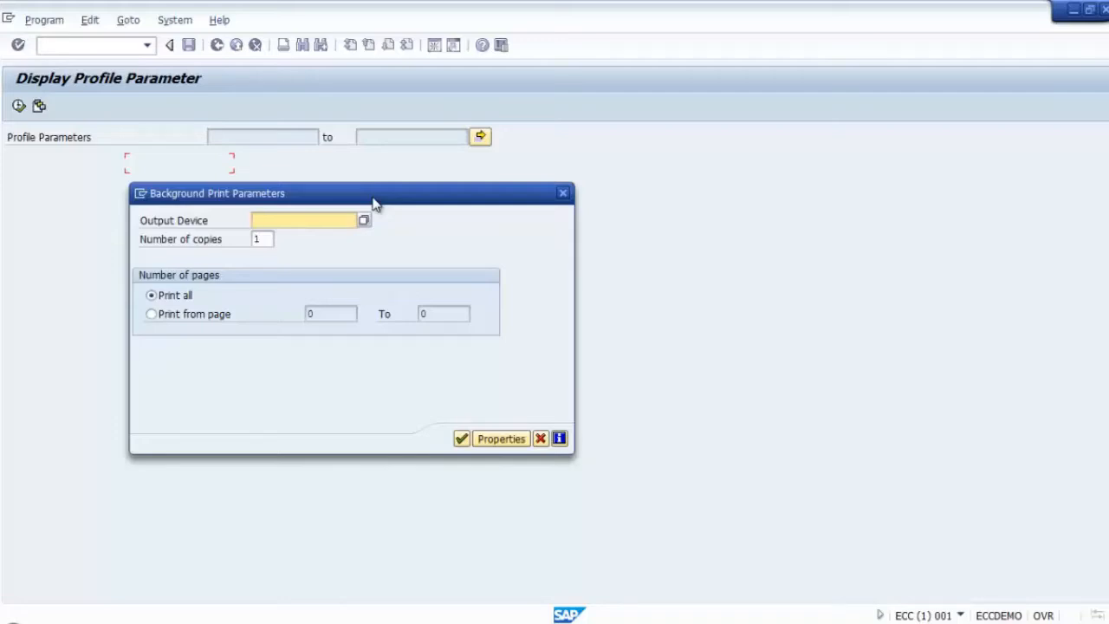
pyautogui.press('BackSpace')
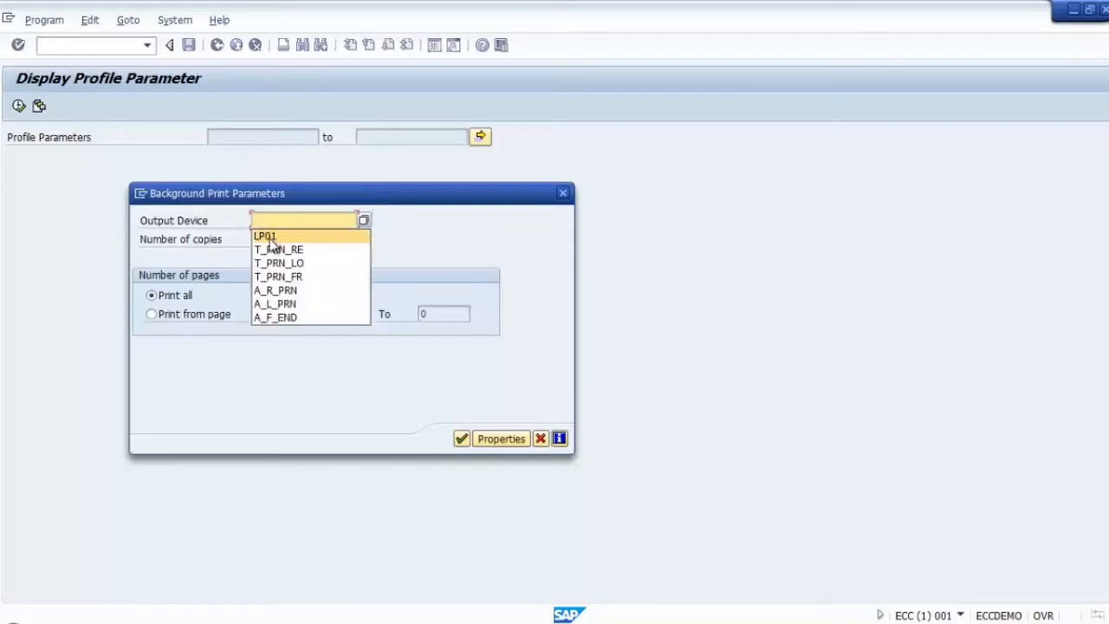
pyautogui.click(280, 236)
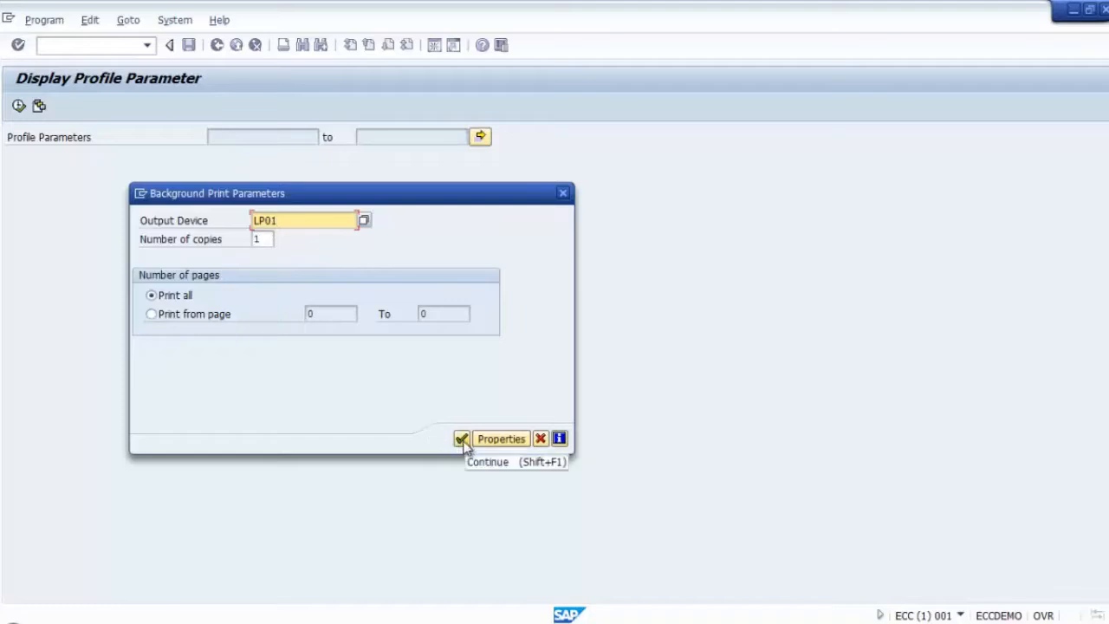
pyautogui.click(461, 439)
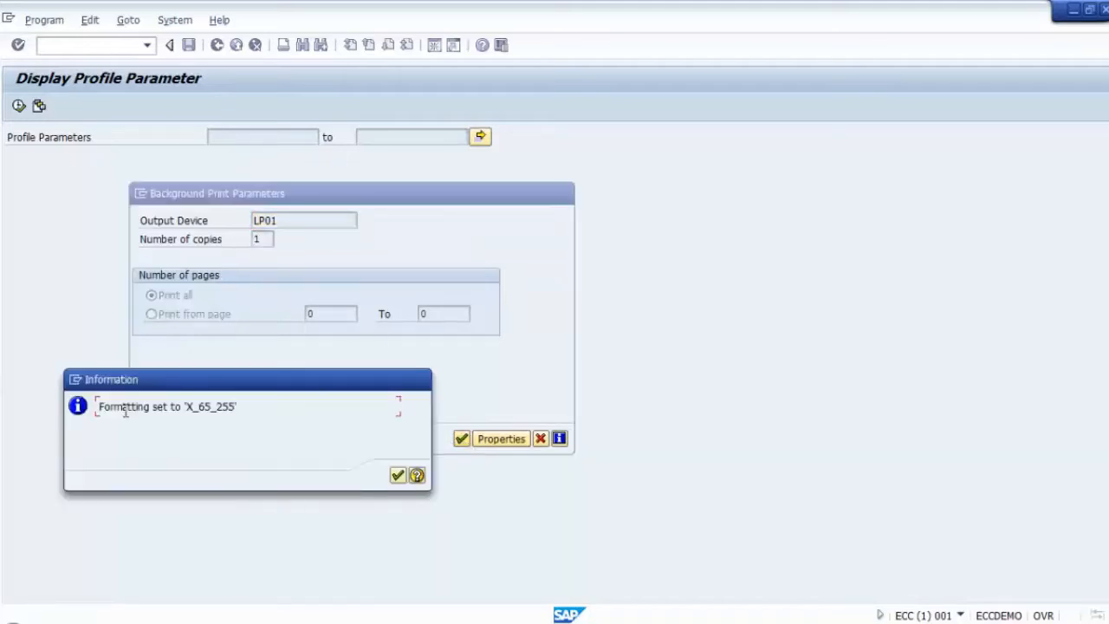
pyautogui.click(398, 475)
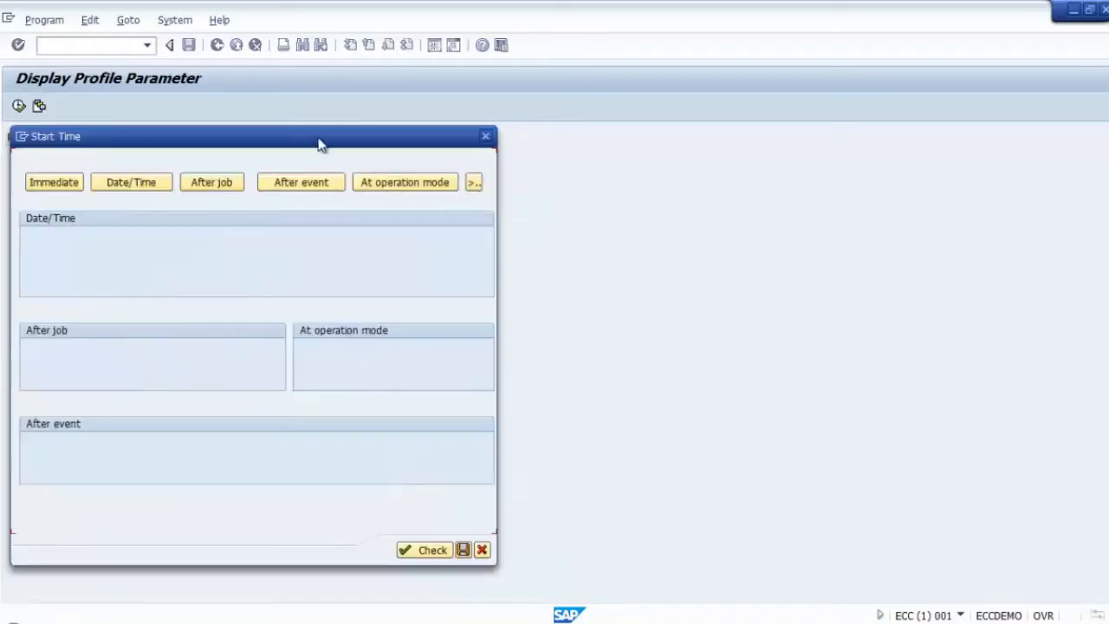
# Step: Set the background job to start immediately, check the start time, and save the schedule
pyautogui.moveTo(334, 145); pyautogui.dragTo(572, 104)
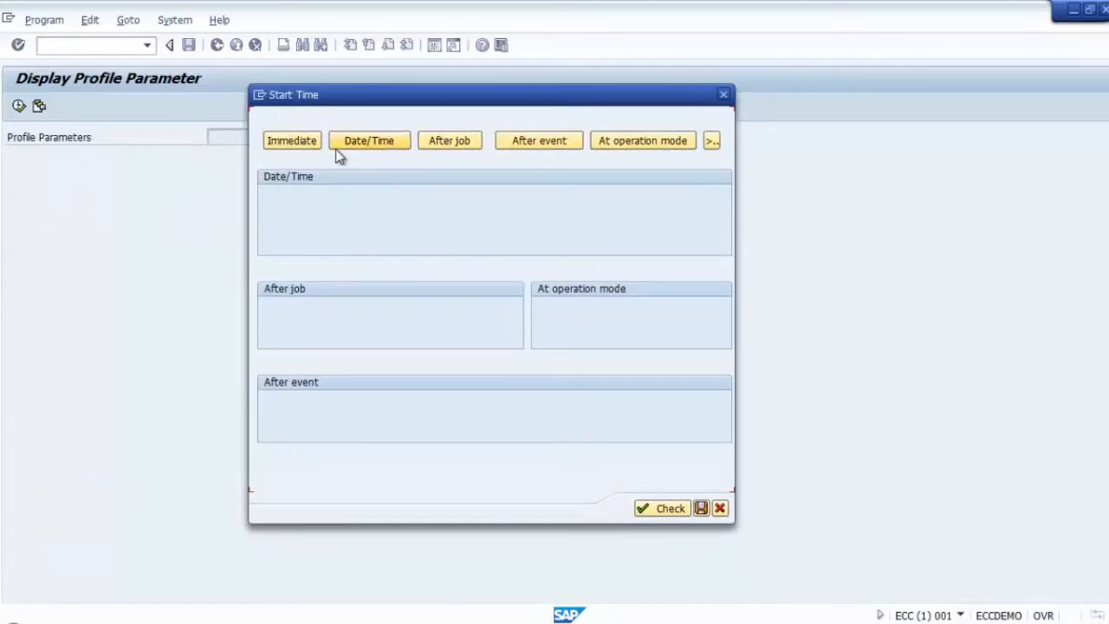
pyautogui.click(282, 146)
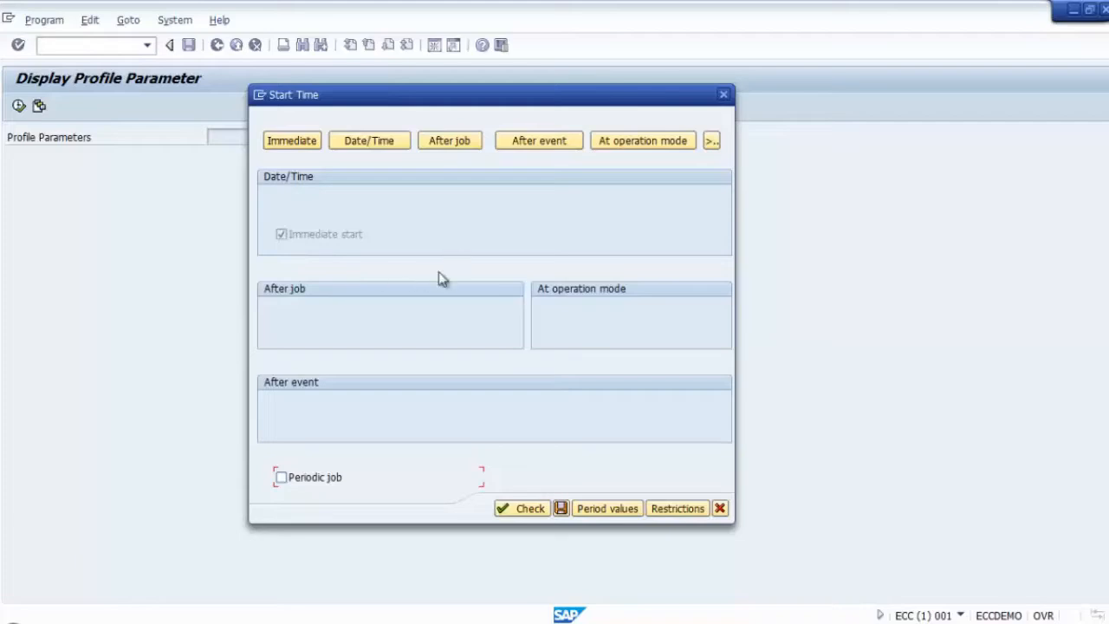
pyautogui.click(525, 508)
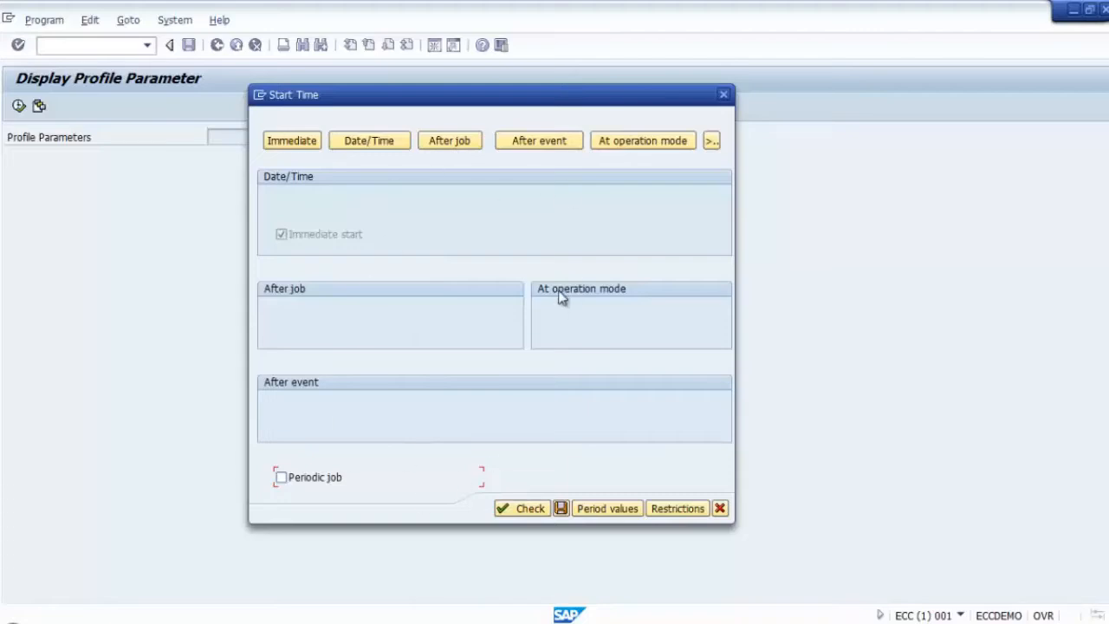
pyautogui.click(561, 509)
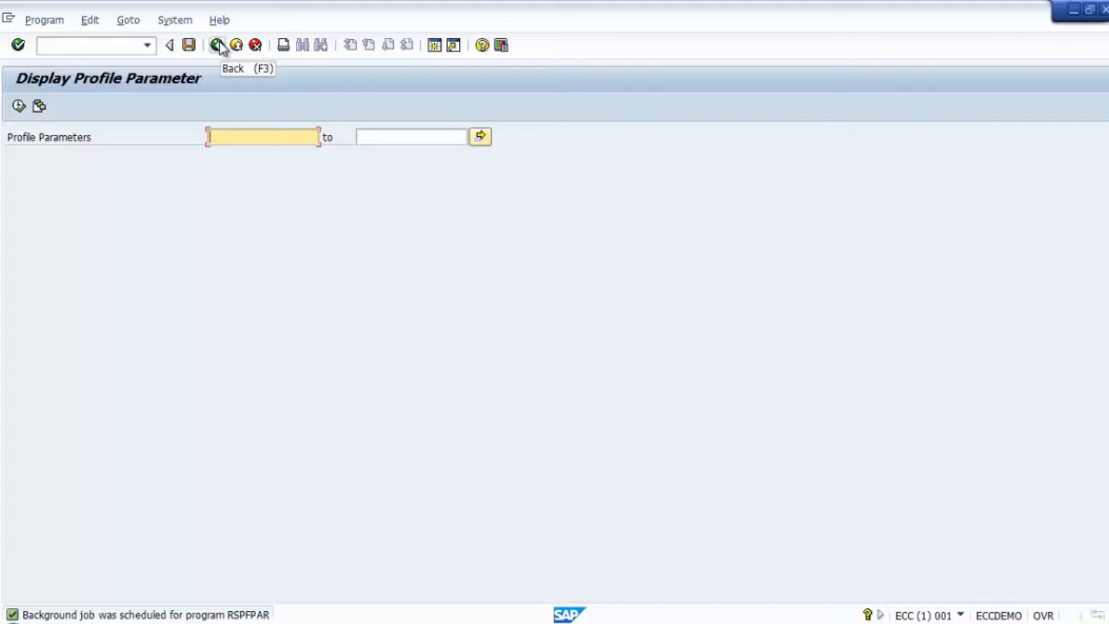
# Step: Open the Simple Job Selection screen with the transaction command /nsm37
pyautogui.click(107, 45)
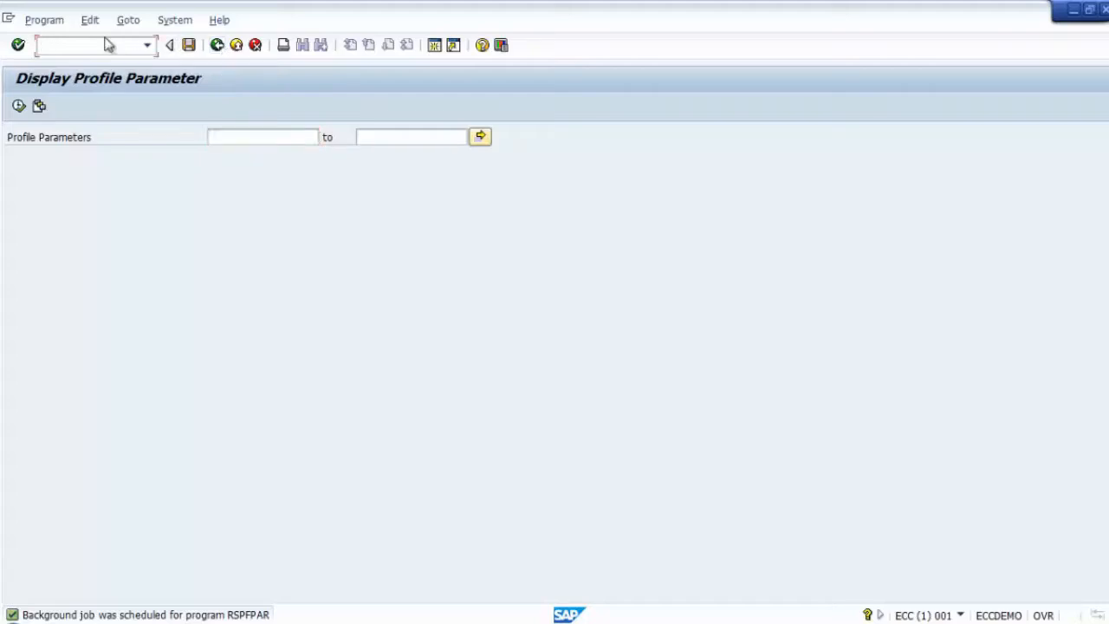
pyautogui.write('/nsm3')
pyautogui.write('7')
pyautogui.click(18, 45)
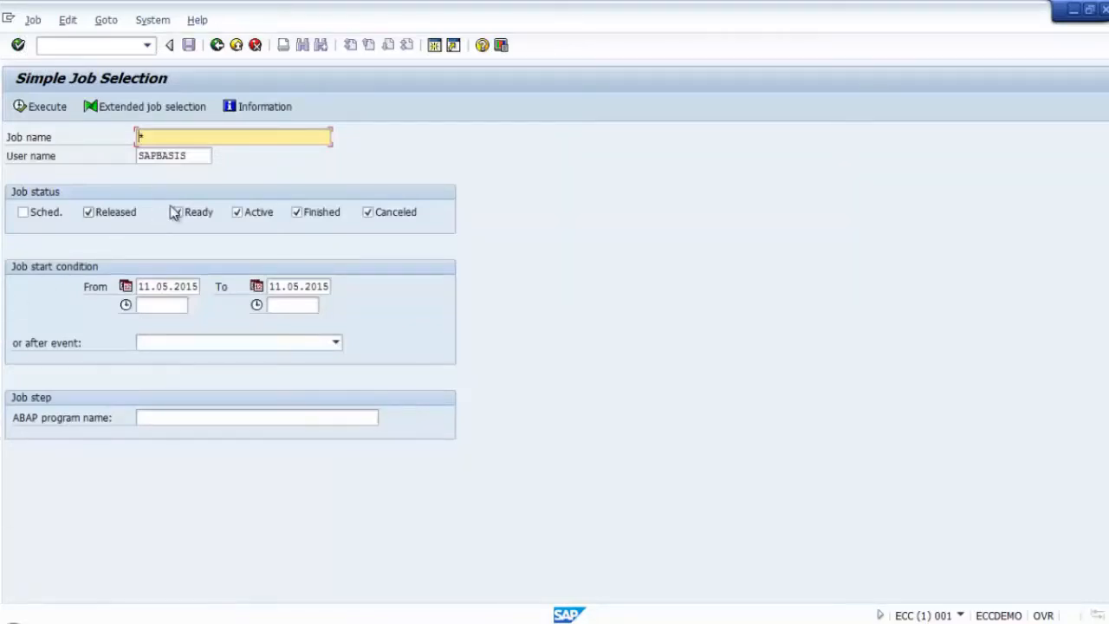
# Step: Examine the job selection criteria, browsing the available after-event options and leaving the event and ABAP program name blank
pyautogui.click(175, 136)
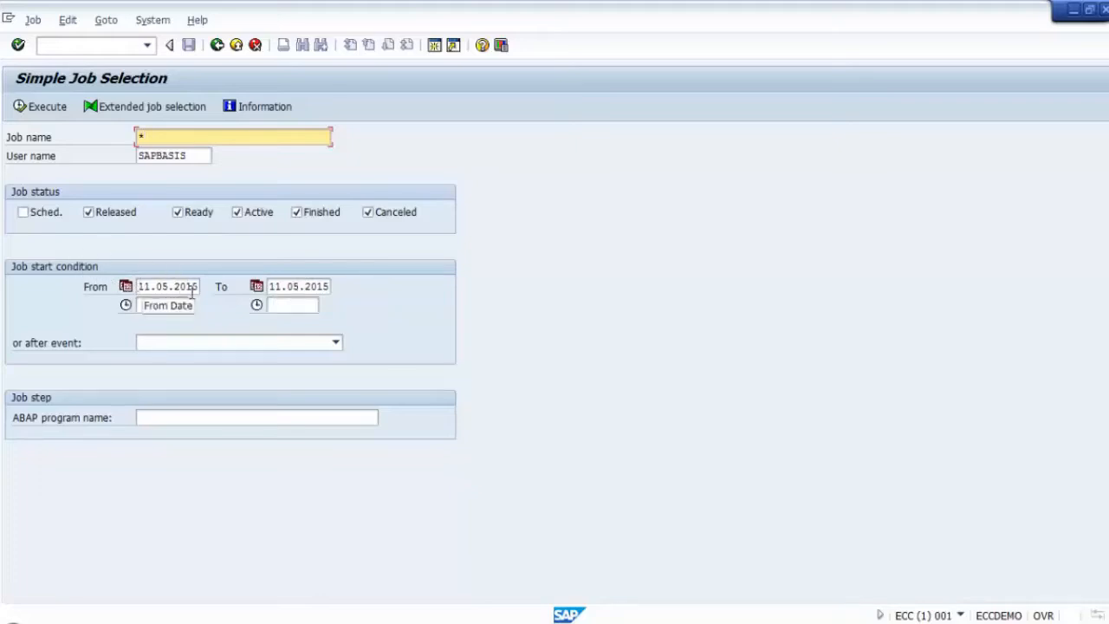
pyautogui.click(336, 344)
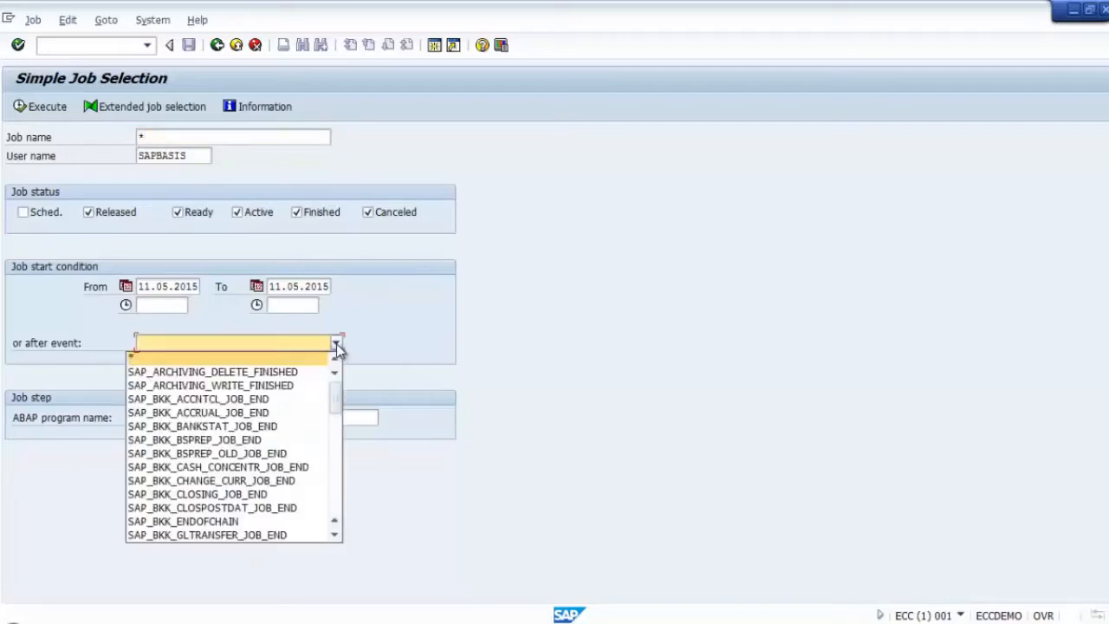
pyautogui.moveTo(338, 404); pyautogui.dragTo(305, 372)
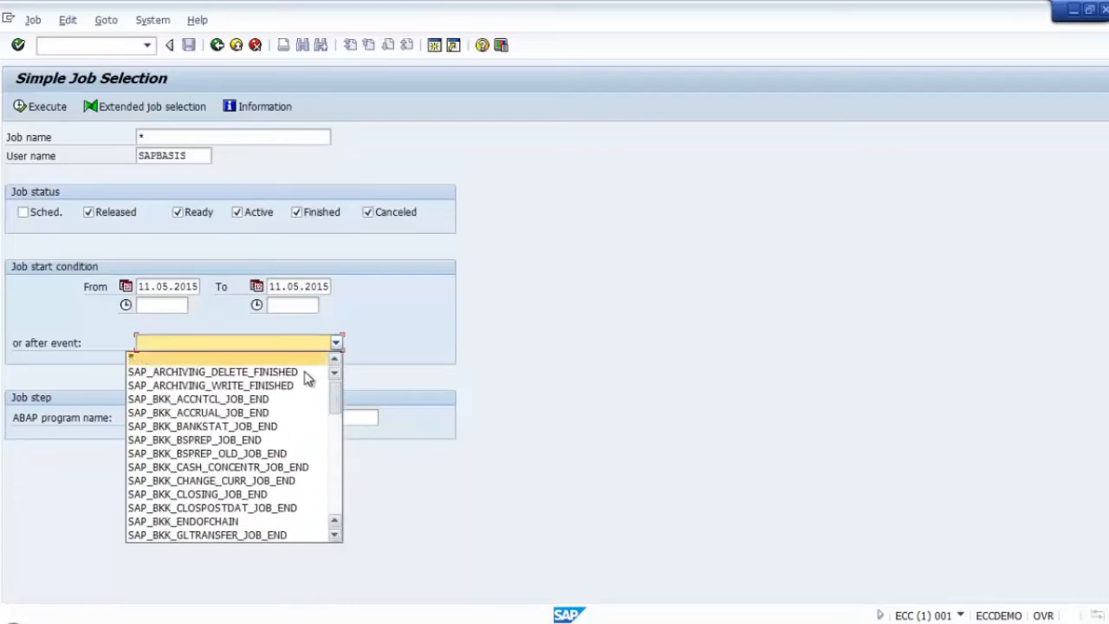
pyautogui.click(404, 323)
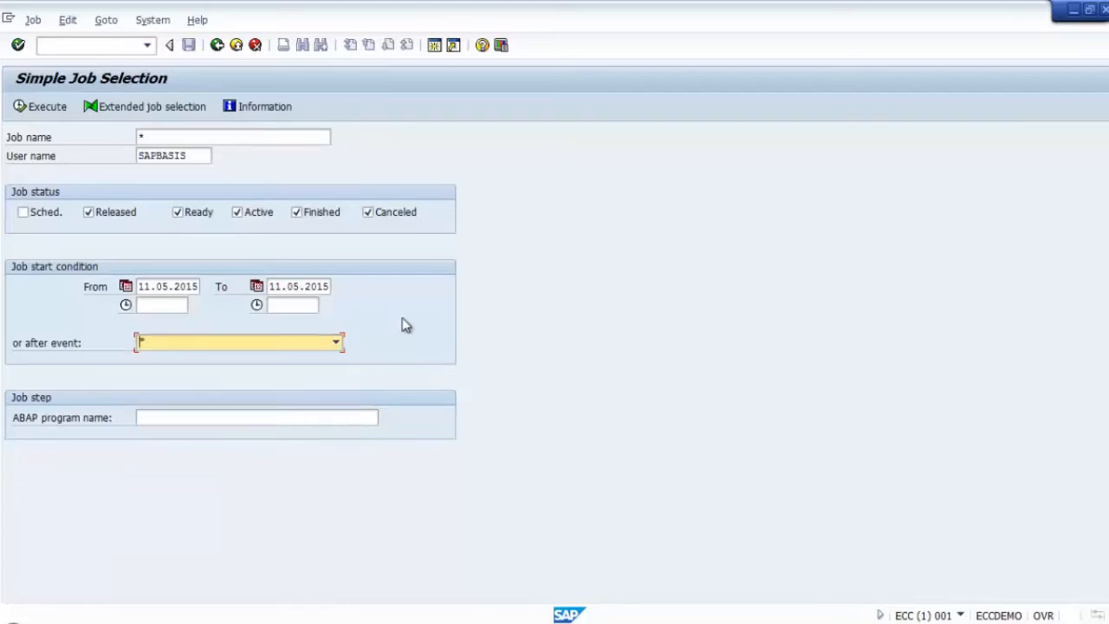
pyautogui.click(336, 345)
pyautogui.moveTo(337, 403); pyautogui.dragTo(354, 547)
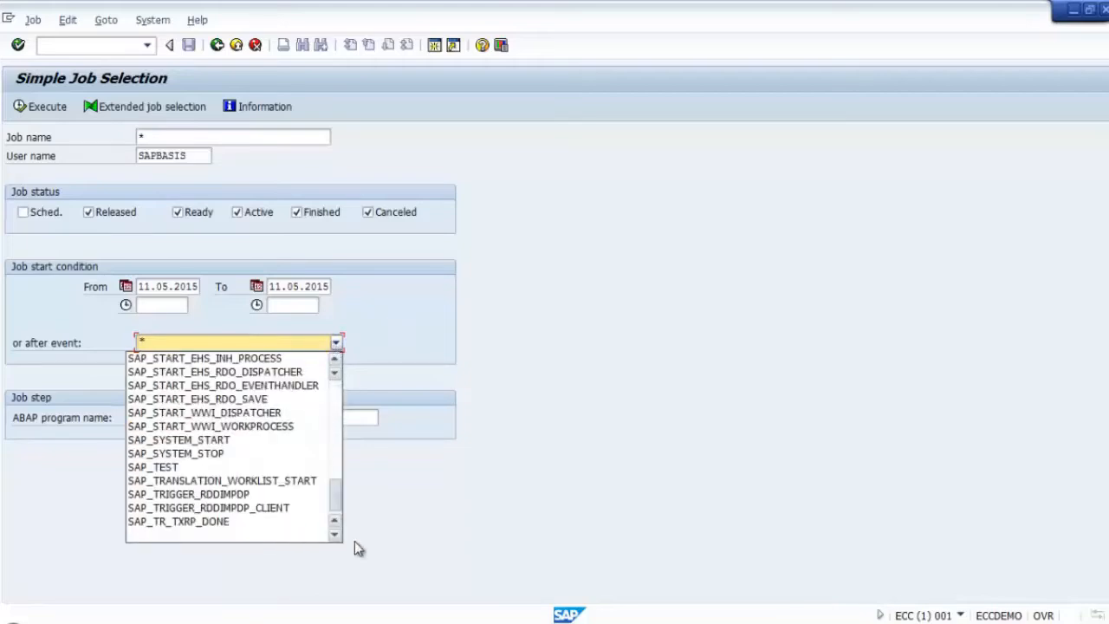
pyautogui.click(217, 535)
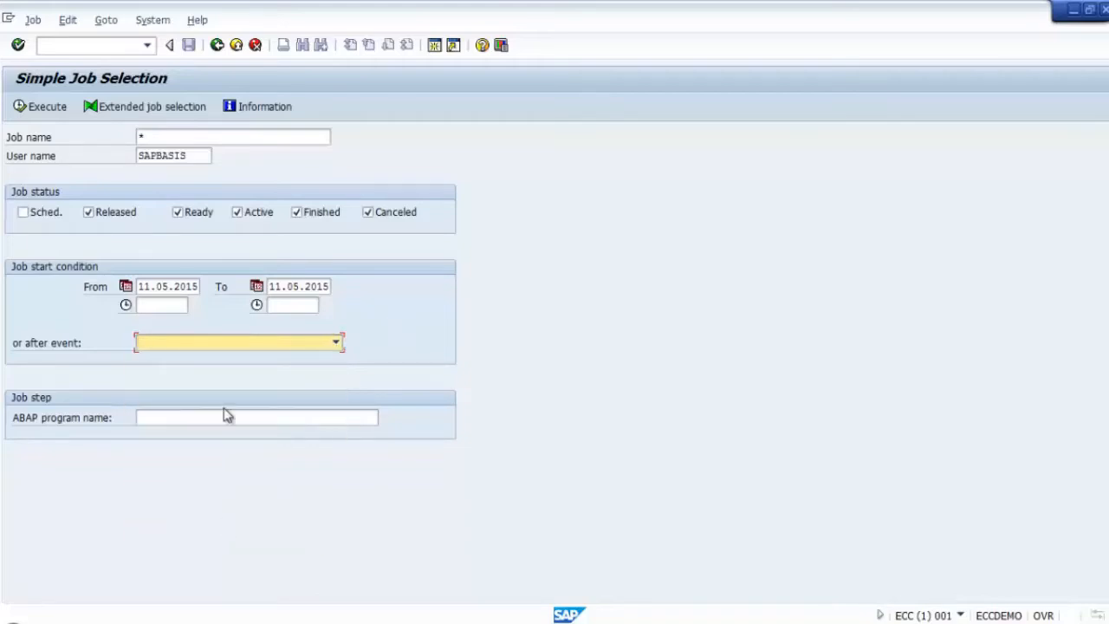
pyautogui.click(206, 420)
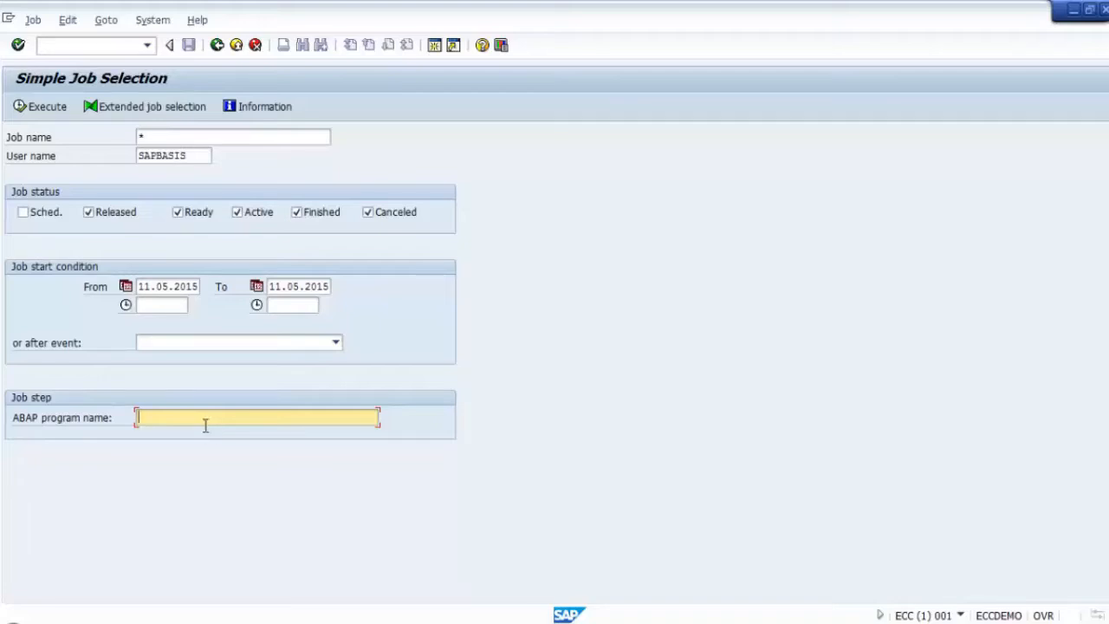
pyautogui.click(186, 136)
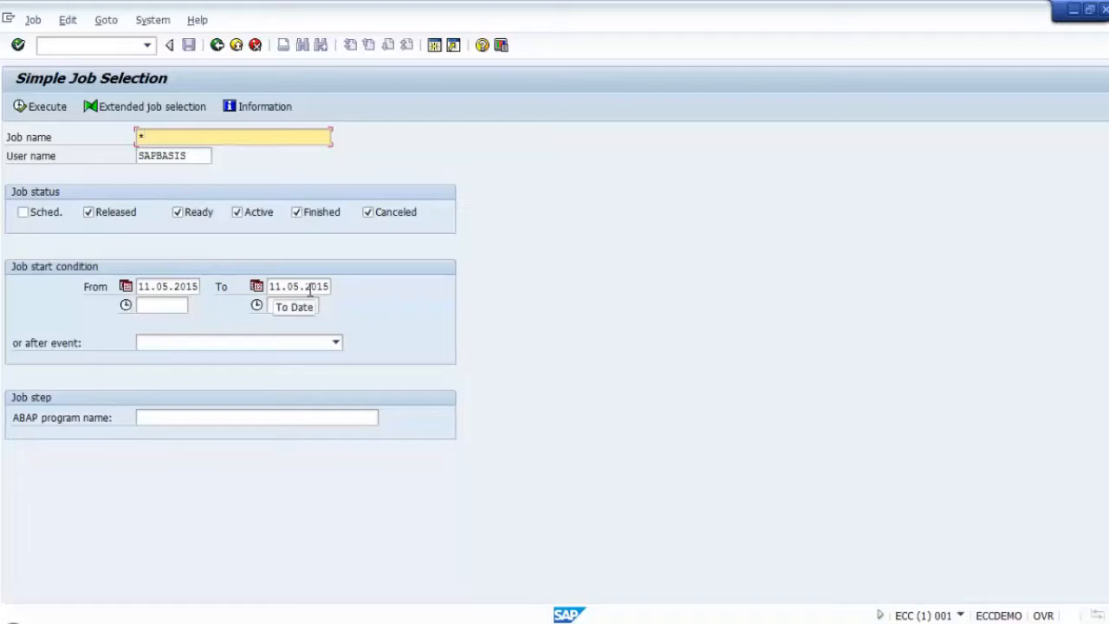
# Step: List the matching background jobs, display the spool output of the first RSPFPAR job, and go back from it
pyautogui.click(47, 107)
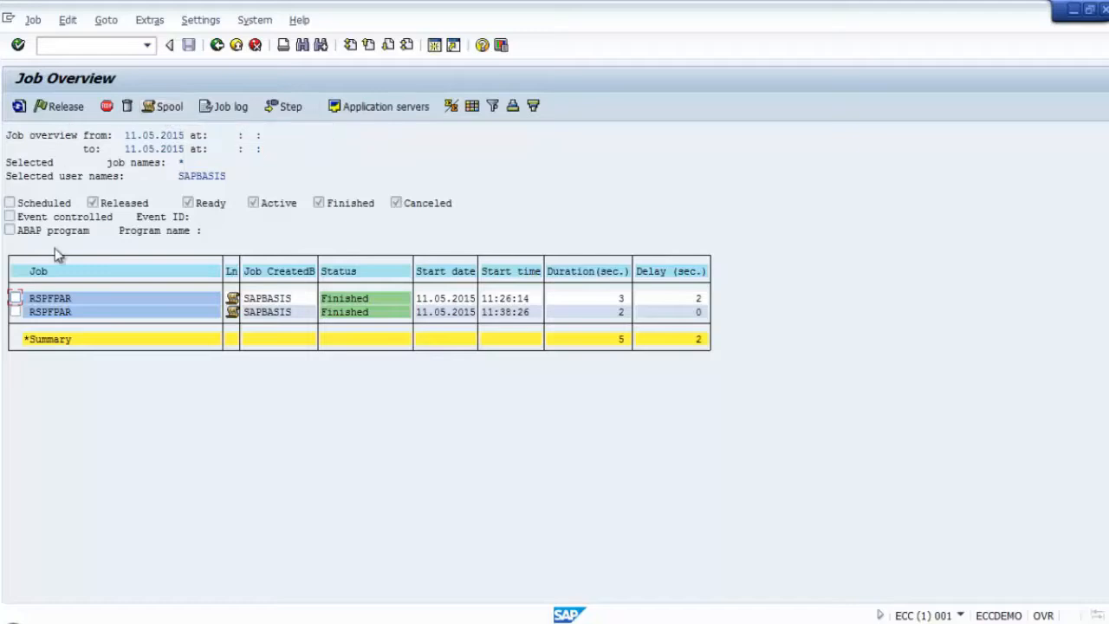
pyautogui.click(15, 300)
pyautogui.click(169, 107)
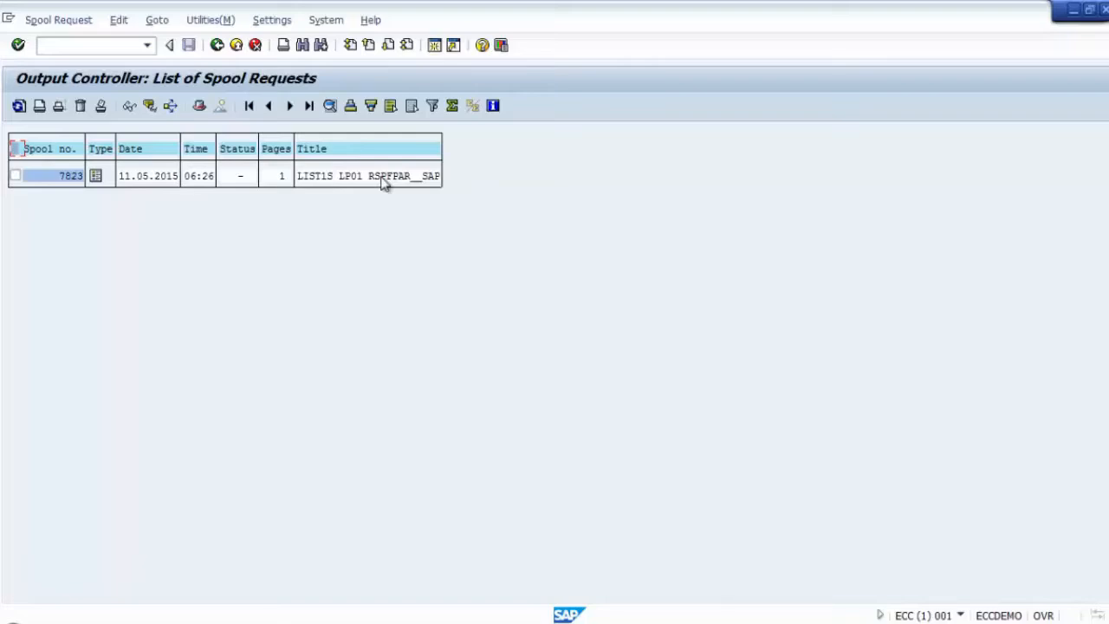
pyautogui.click(96, 178)
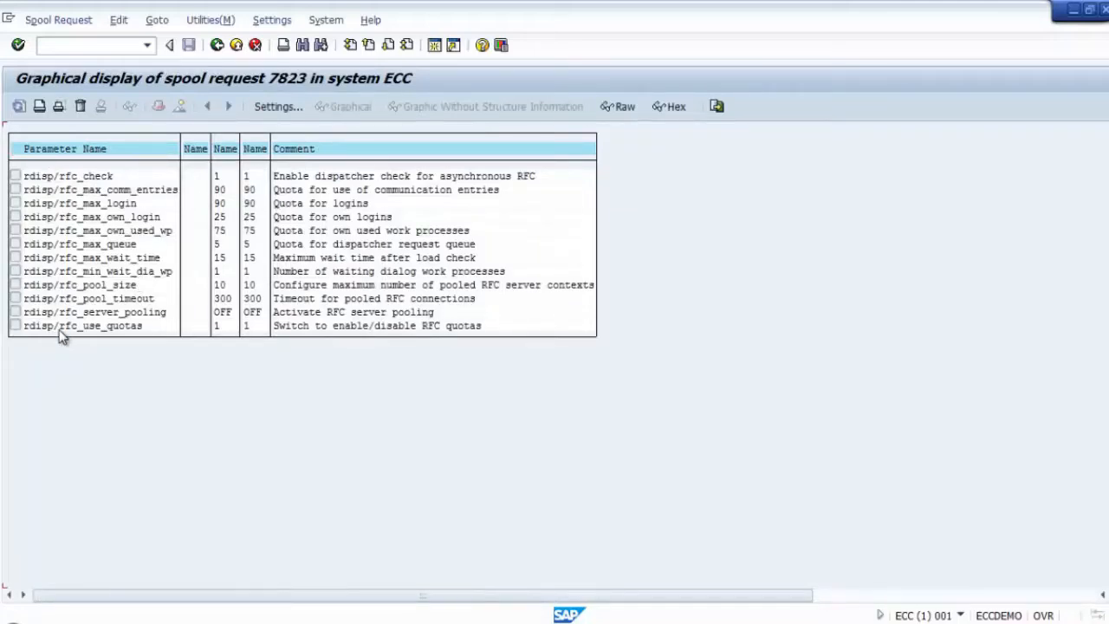
pyautogui.click(217, 45)
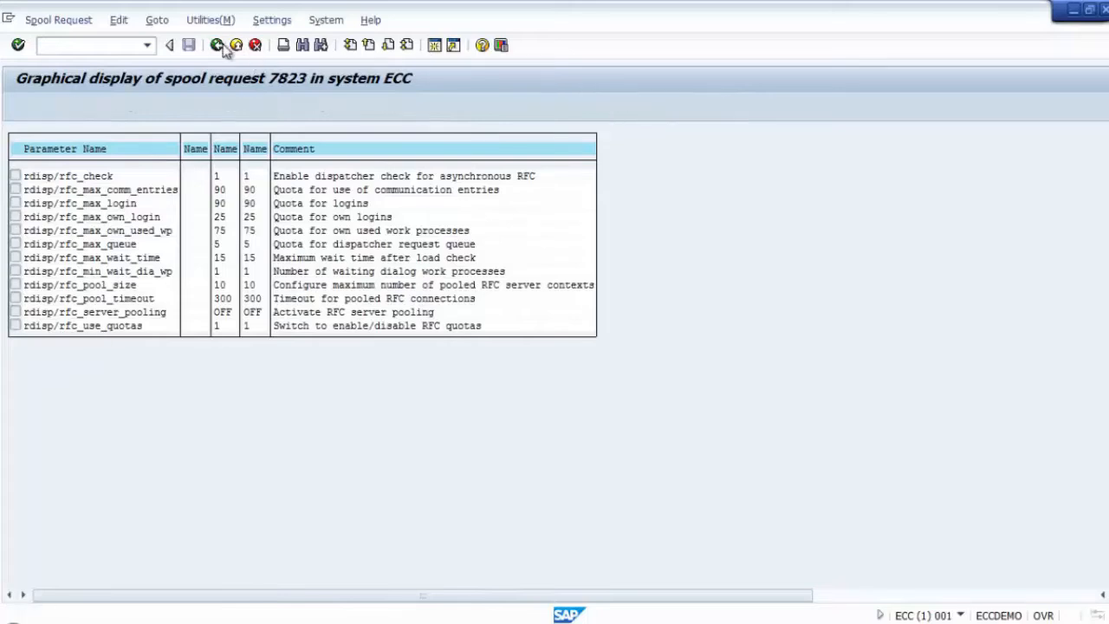
# Step: Return to the job overview, select only the second RSPFPAR job, and display the contents of its spool request
pyautogui.click(216, 45)
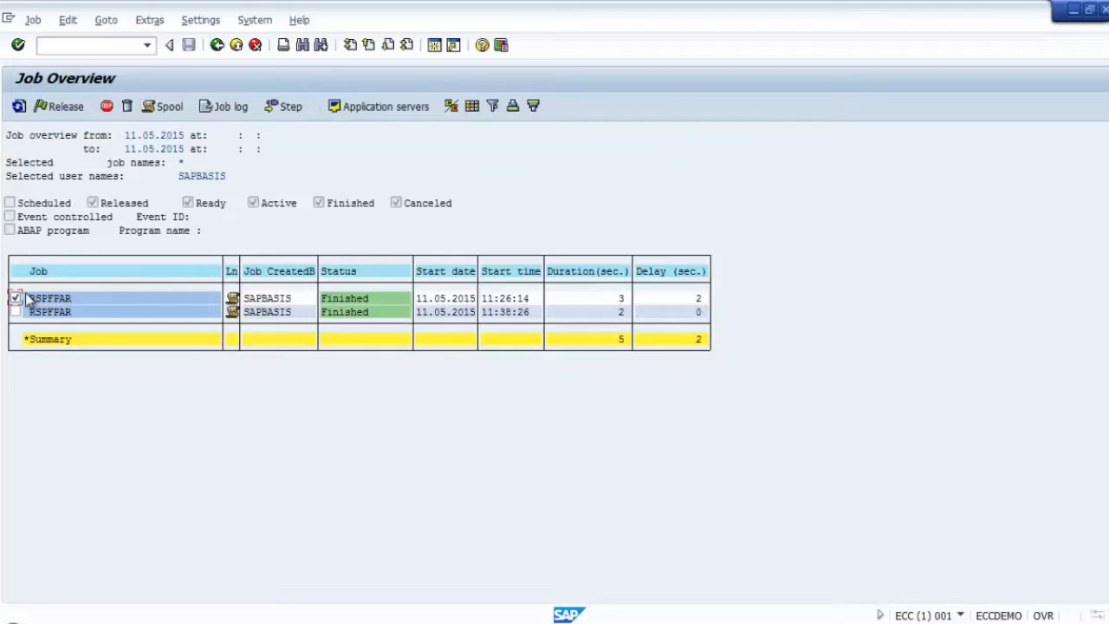
pyautogui.click(16, 298)
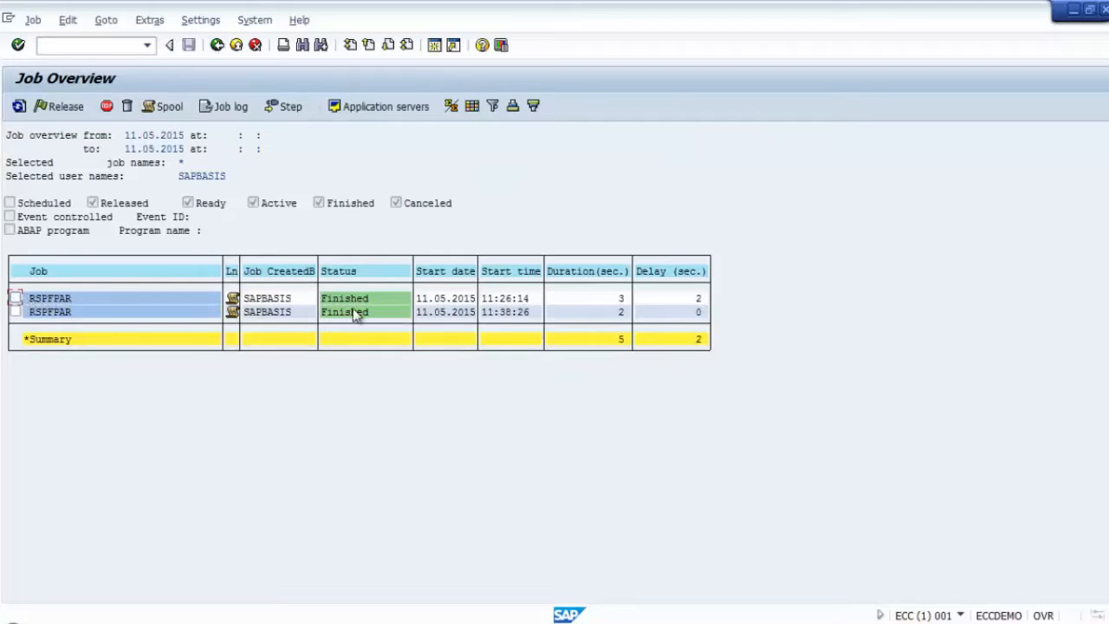
pyautogui.click(16, 312)
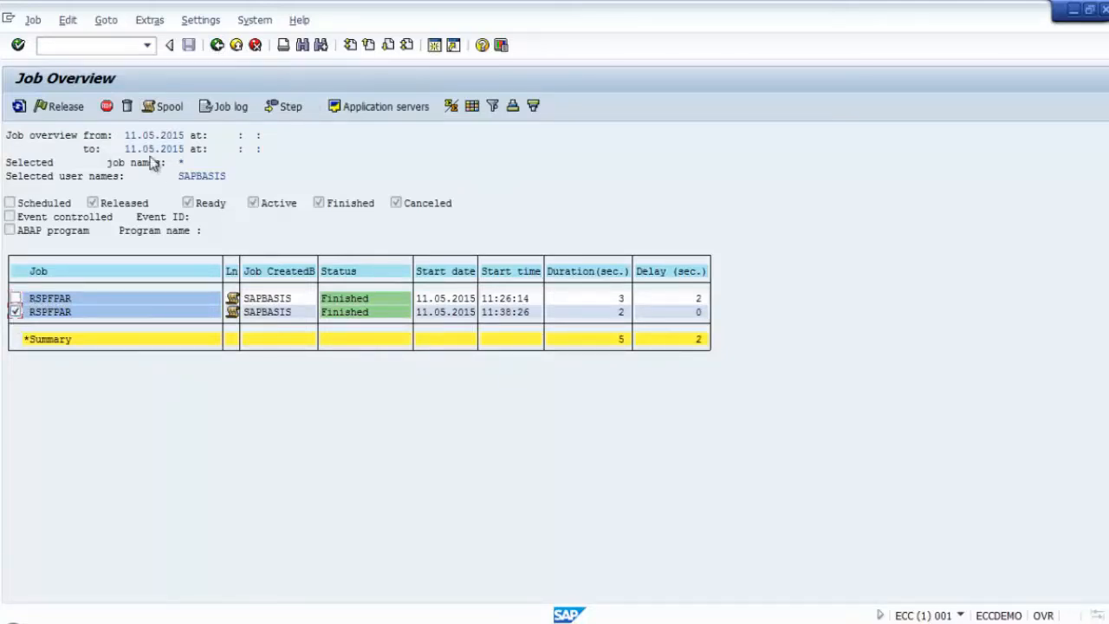
pyautogui.click(162, 108)
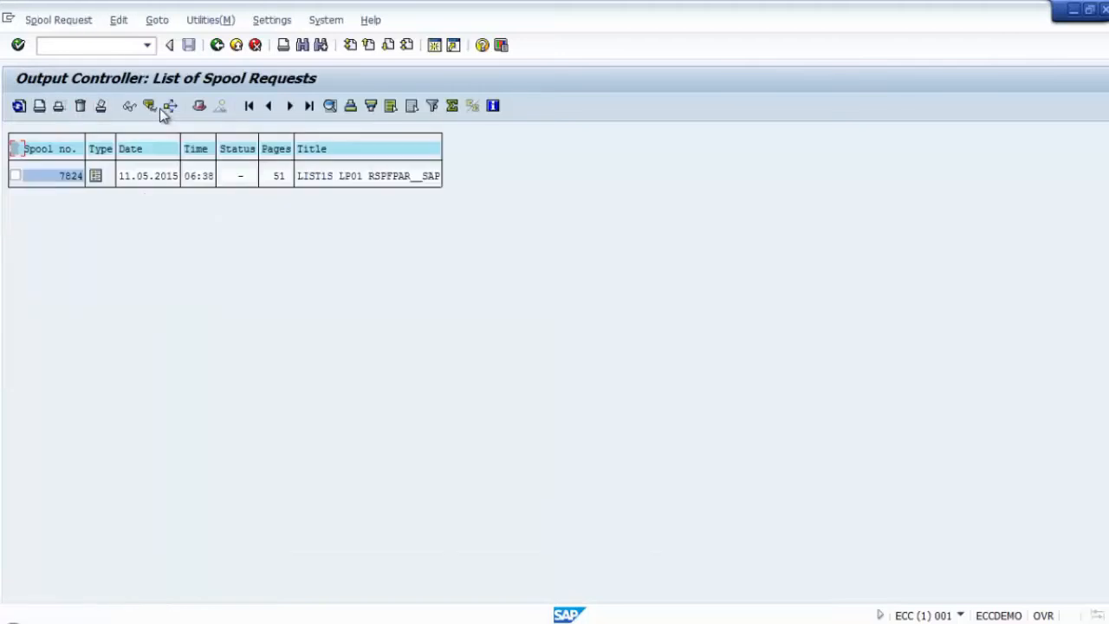
pyautogui.click(95, 177)
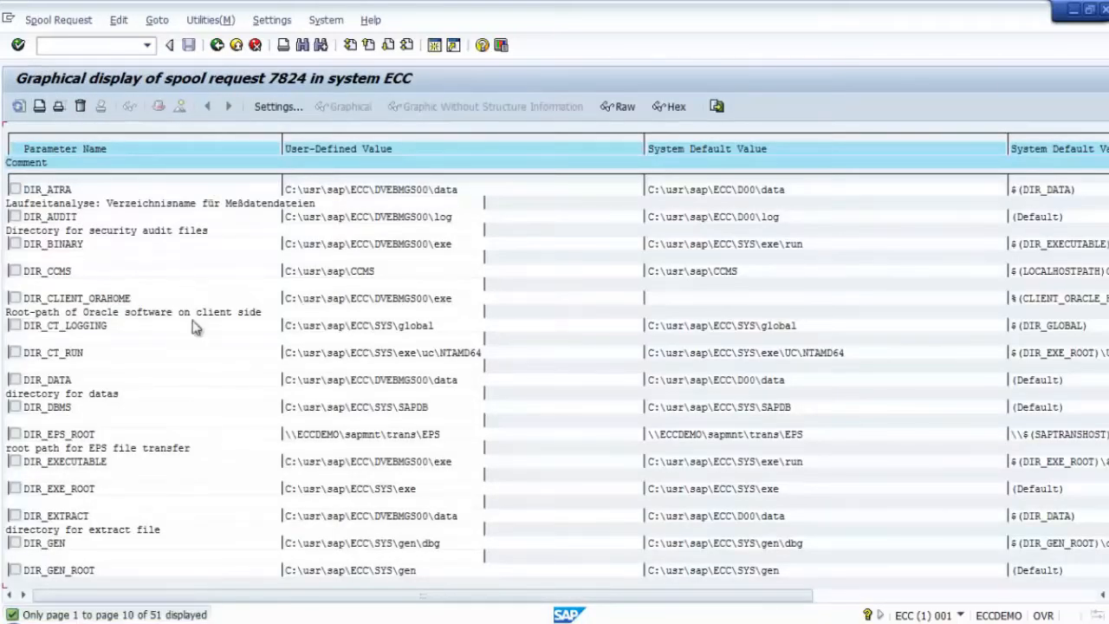
# Step: Look through the profile parameters listed in spool request 7824, and return to the job overview
pyautogui.scroll(-5, 241, 320)
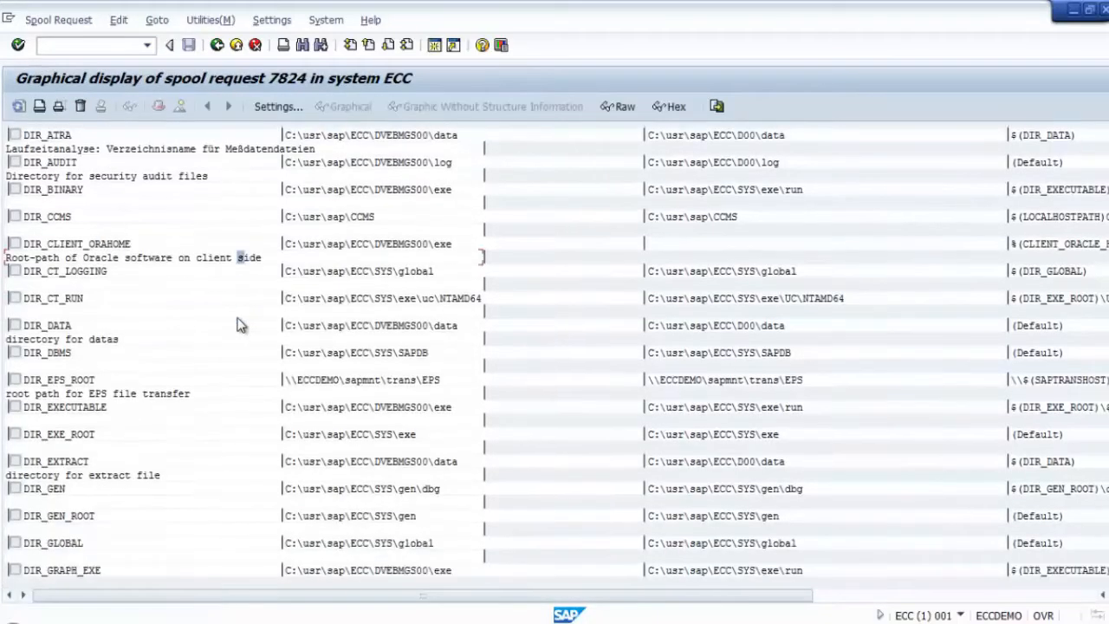
pyautogui.scroll(-20, 241, 323)
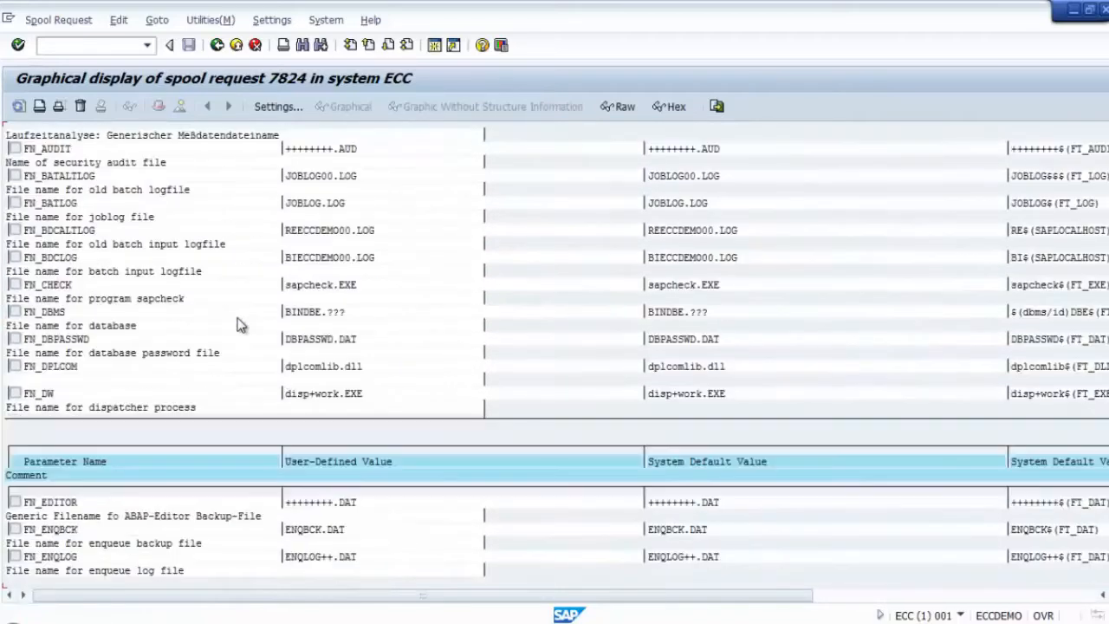
pyautogui.scroll(-20, 241, 324)
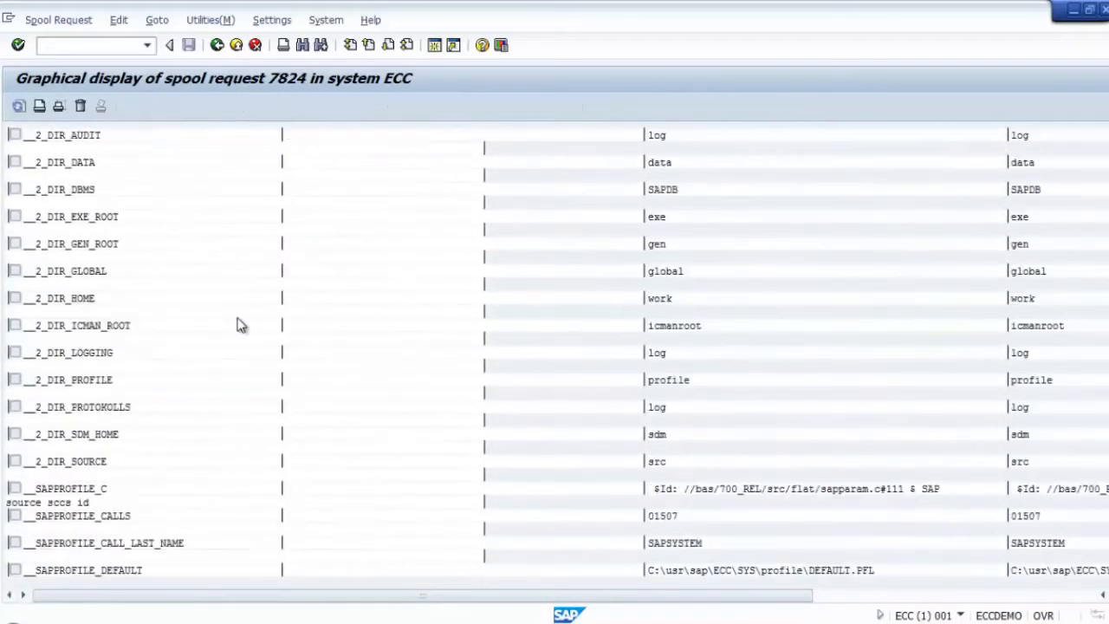
pyautogui.scroll(20, 241, 325)
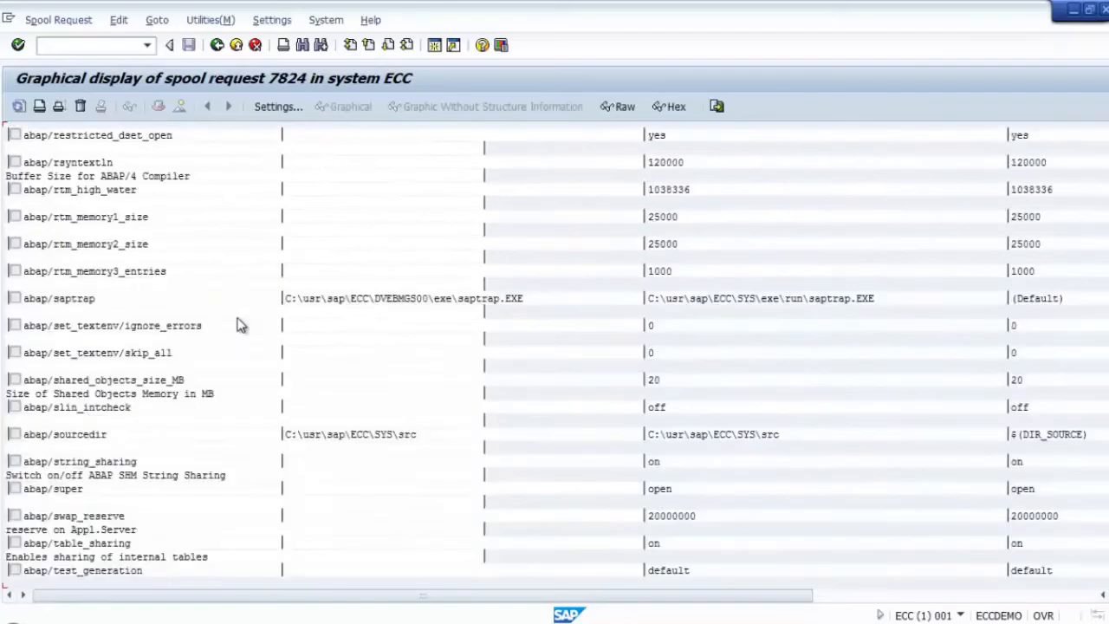
pyautogui.scroll(15, 241, 324)
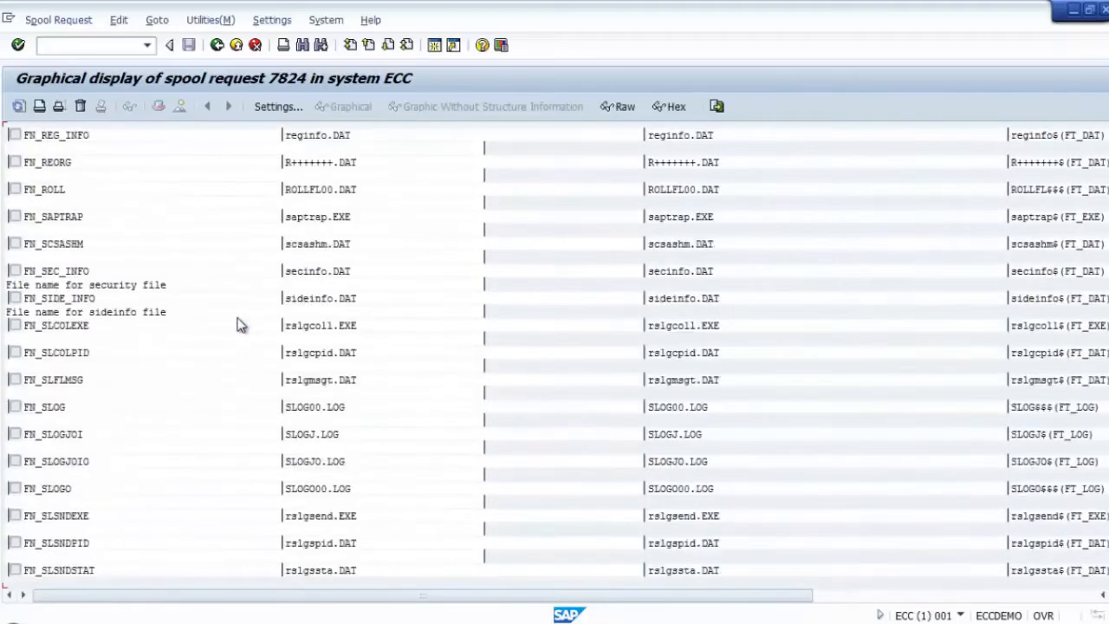
pyautogui.scroll(20, 241, 324)
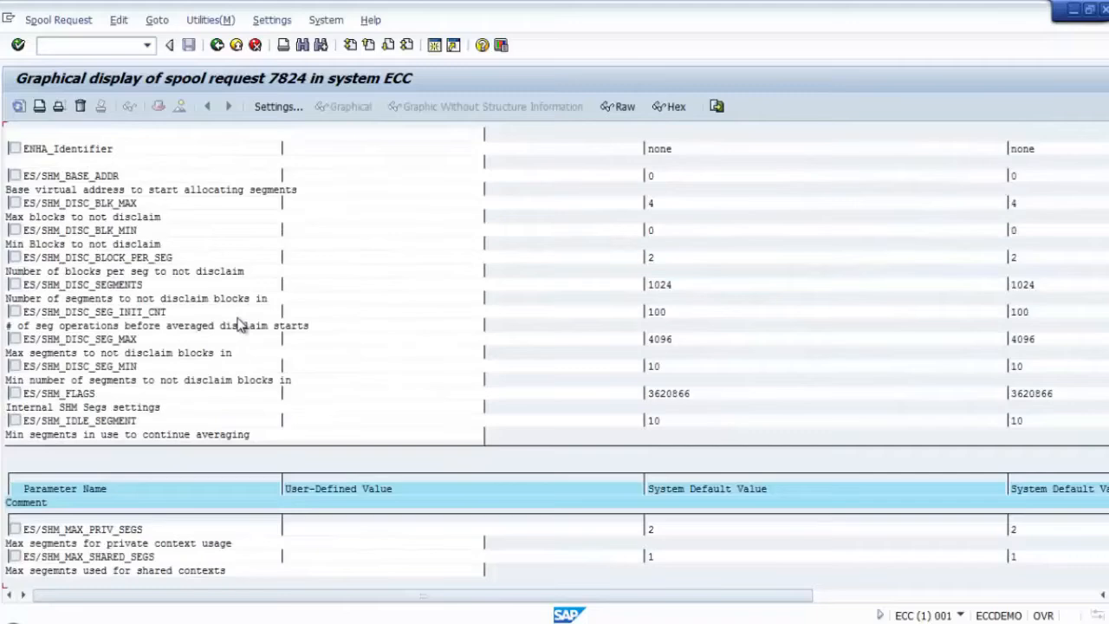
pyautogui.scroll(15, 241, 325)
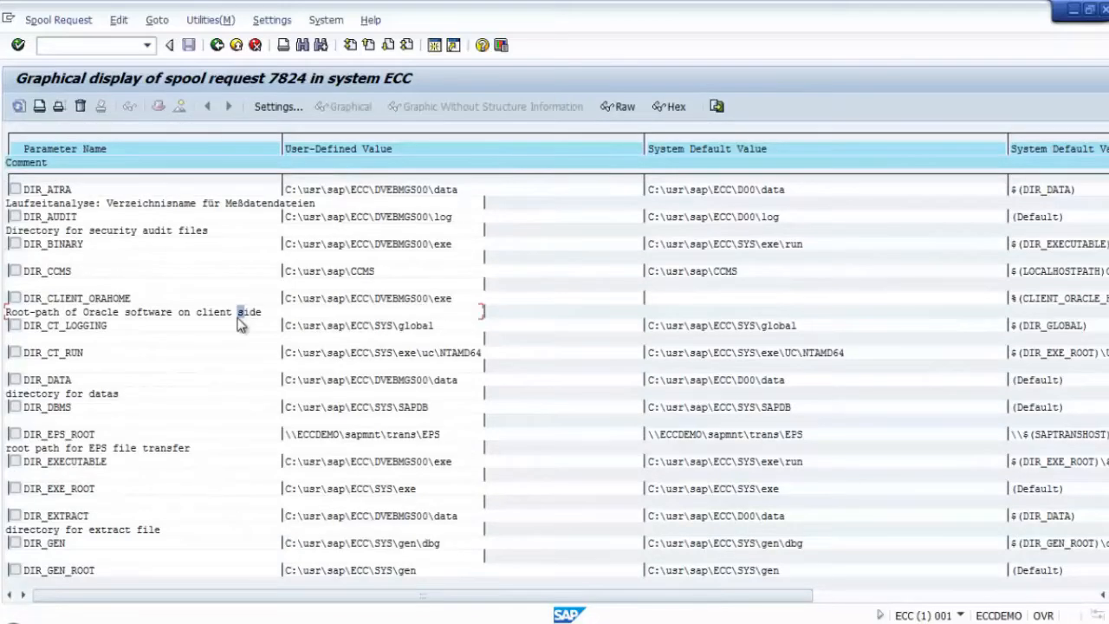
pyautogui.click(217, 45)
pyautogui.click(218, 48)
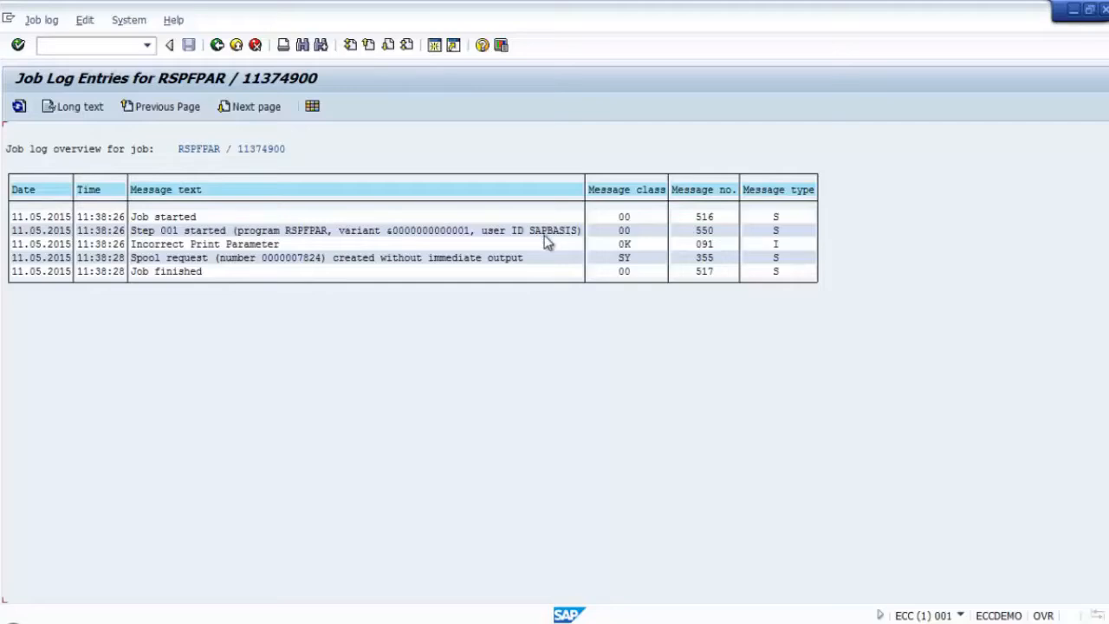
# Step: Review the job log of the second RSPFPAR job, and exit the job overview to SAP Easy Access
pyautogui.click(218, 45)
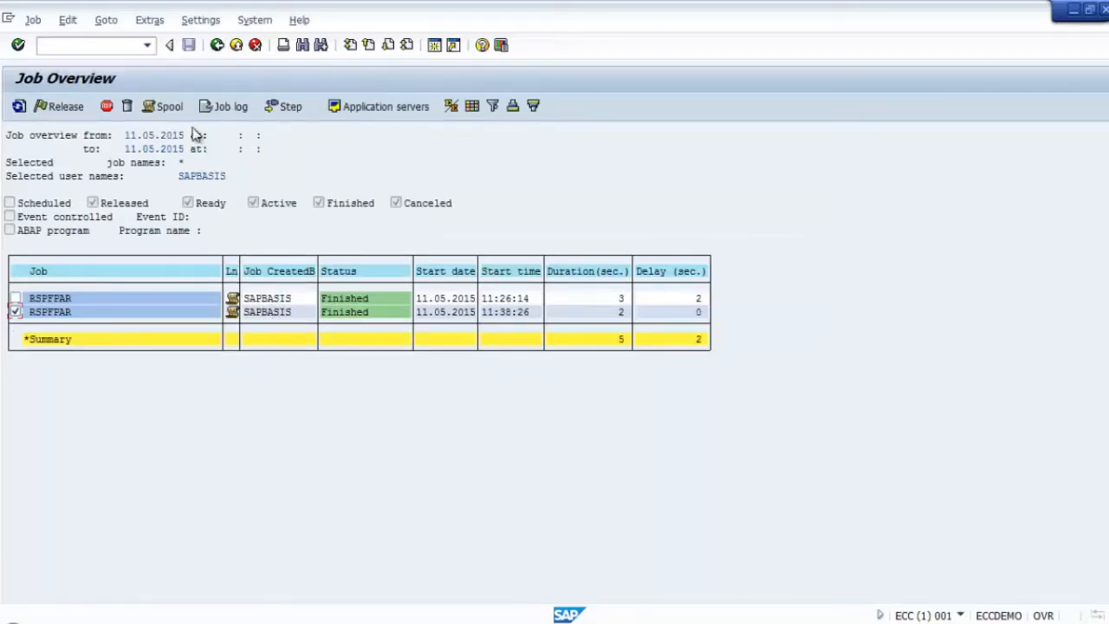
pyautogui.click(231, 108)
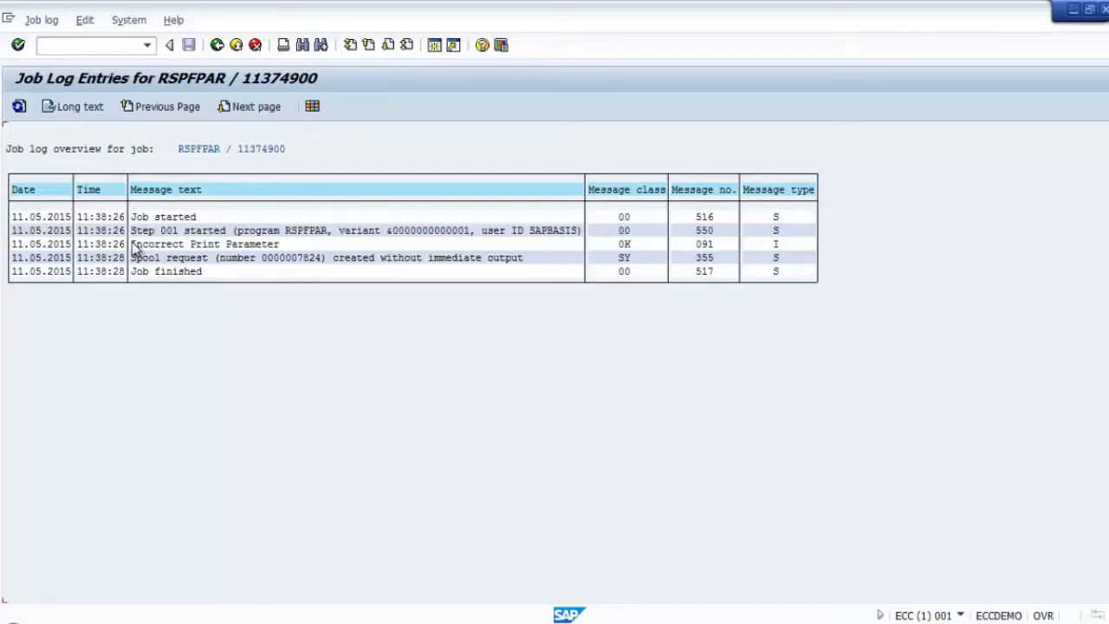
pyautogui.click(217, 45)
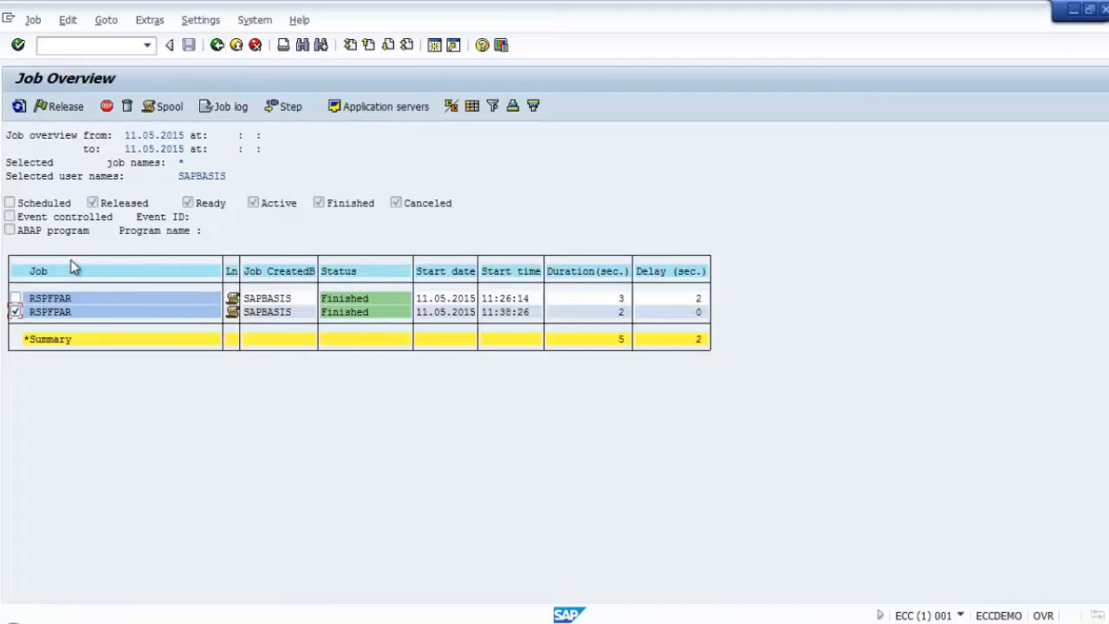
pyautogui.click(14, 311)
pyautogui.click(219, 47)
pyautogui.click(218, 45)
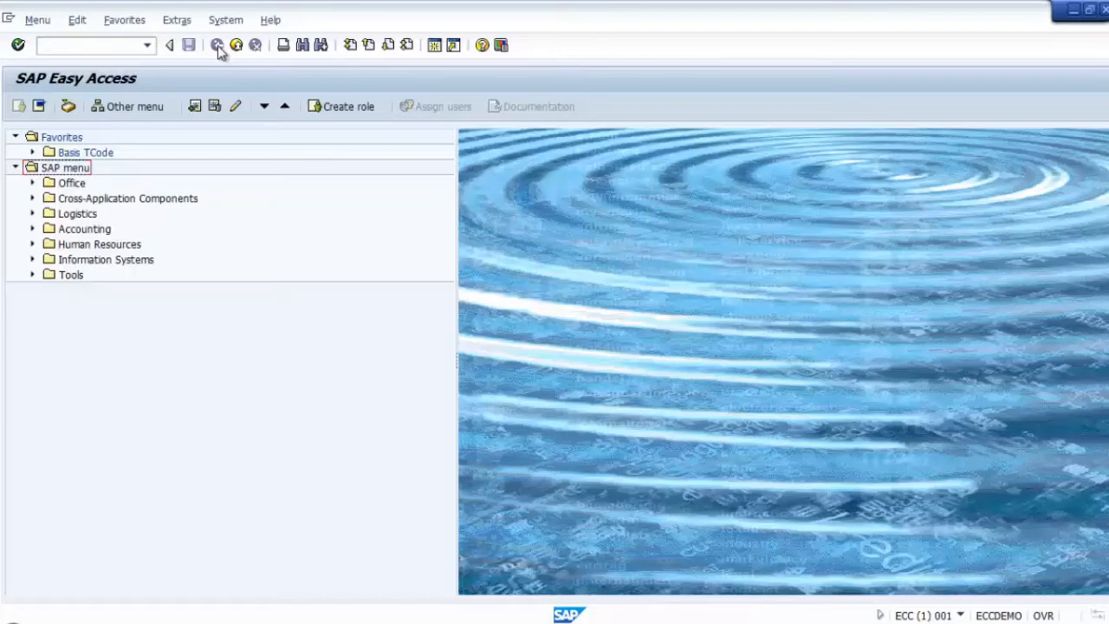
# Step: Open the Display Profile Parameter screen with the previously used transaction command /nRSPFPAR
pyautogui.click(93, 44)
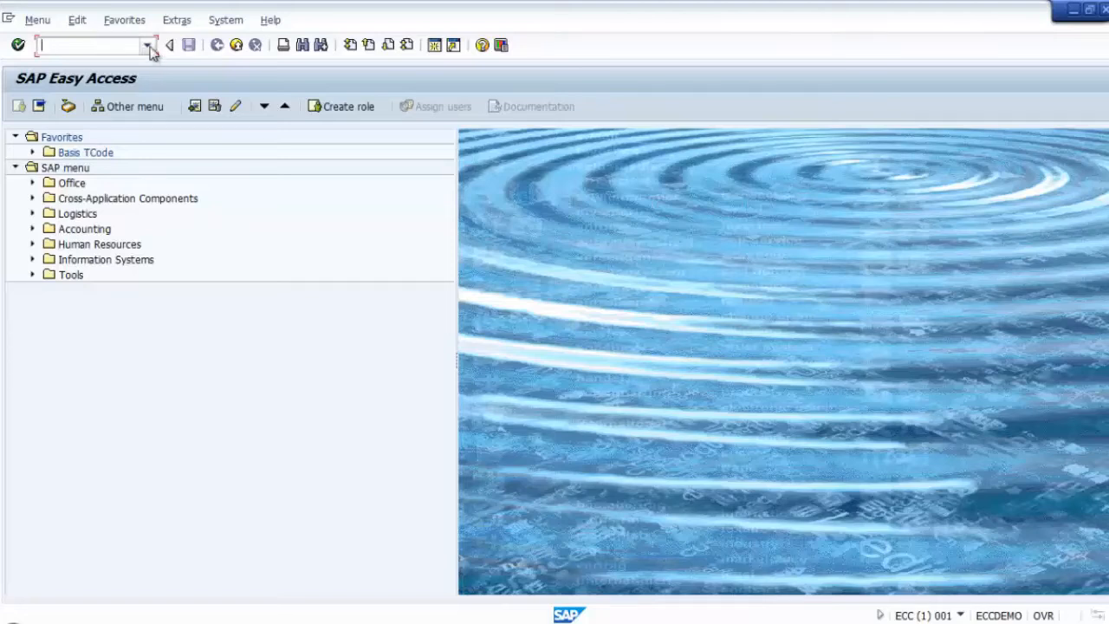
pyautogui.click(147, 45)
pyautogui.click(105, 75)
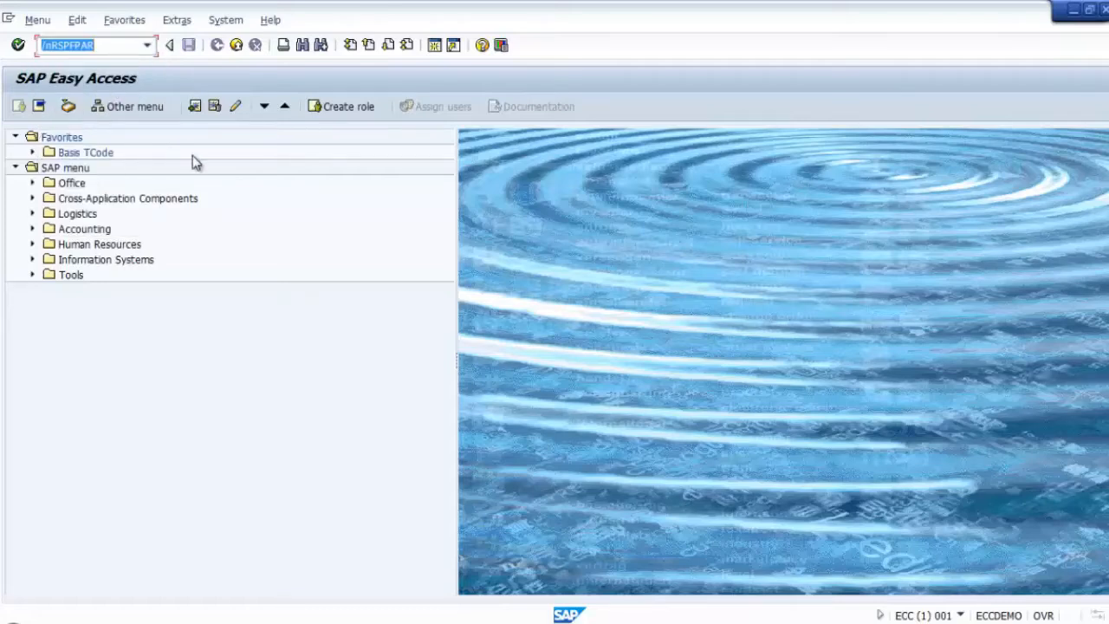
pyautogui.press('Return')
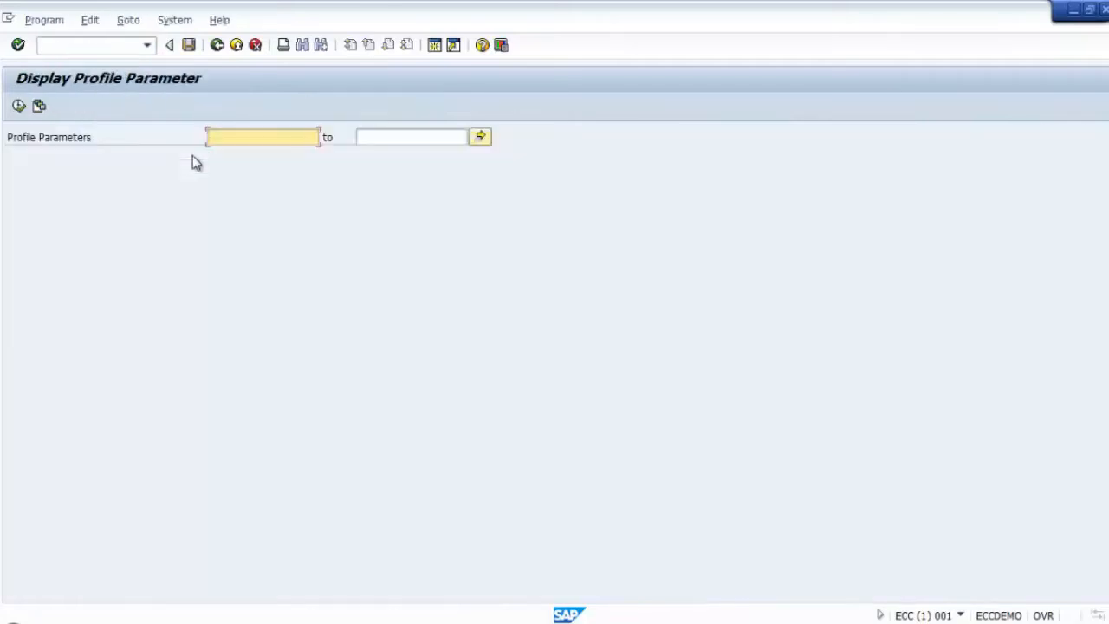
# Step: Display the profile parameters matching rdisp/rfc*, and go back to SAP Easy Access
pyautogui.click(267, 138)
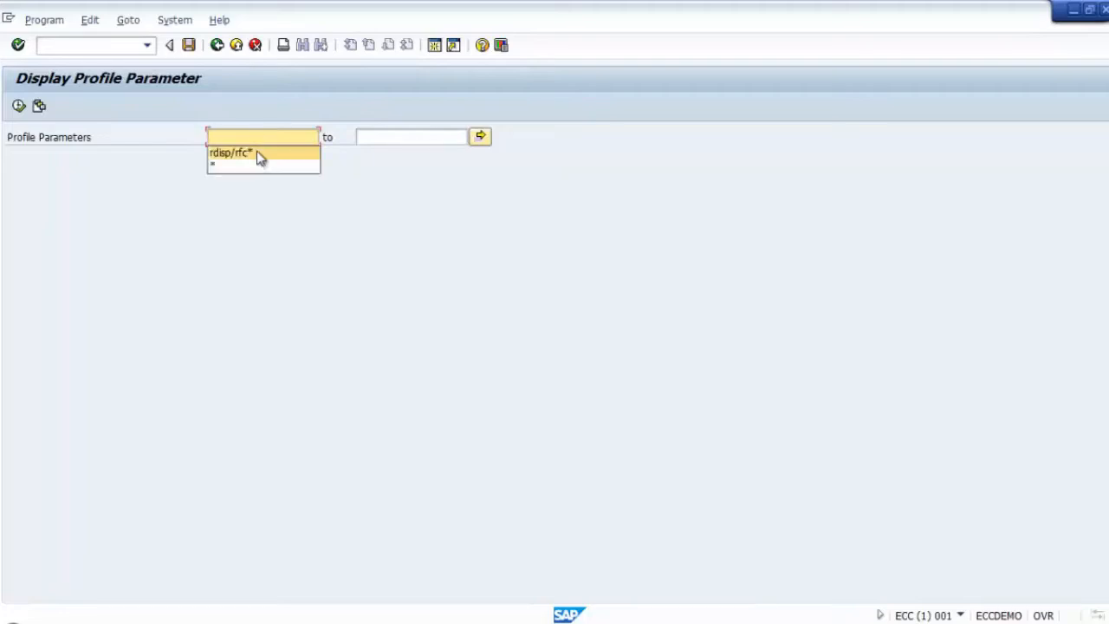
pyautogui.click(257, 152)
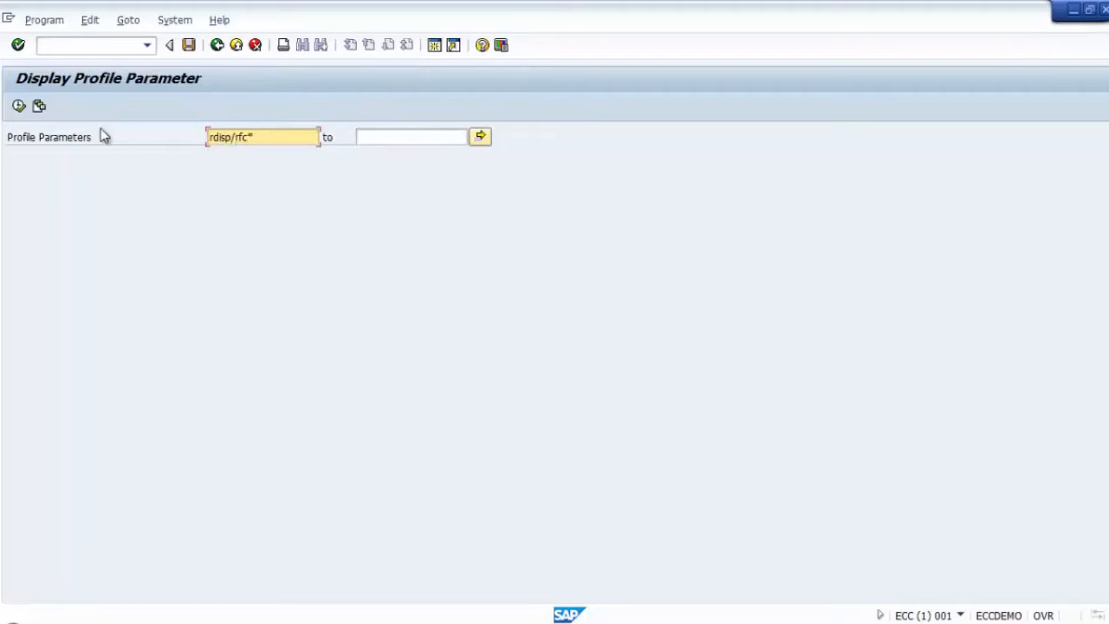
pyautogui.click(19, 108)
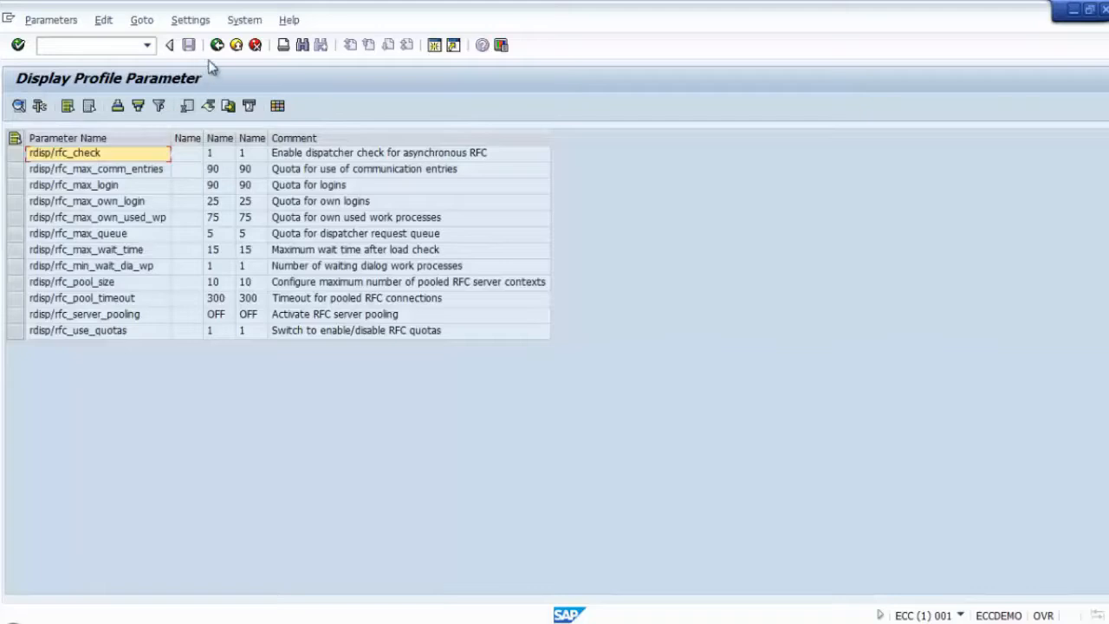
pyautogui.click(217, 46)
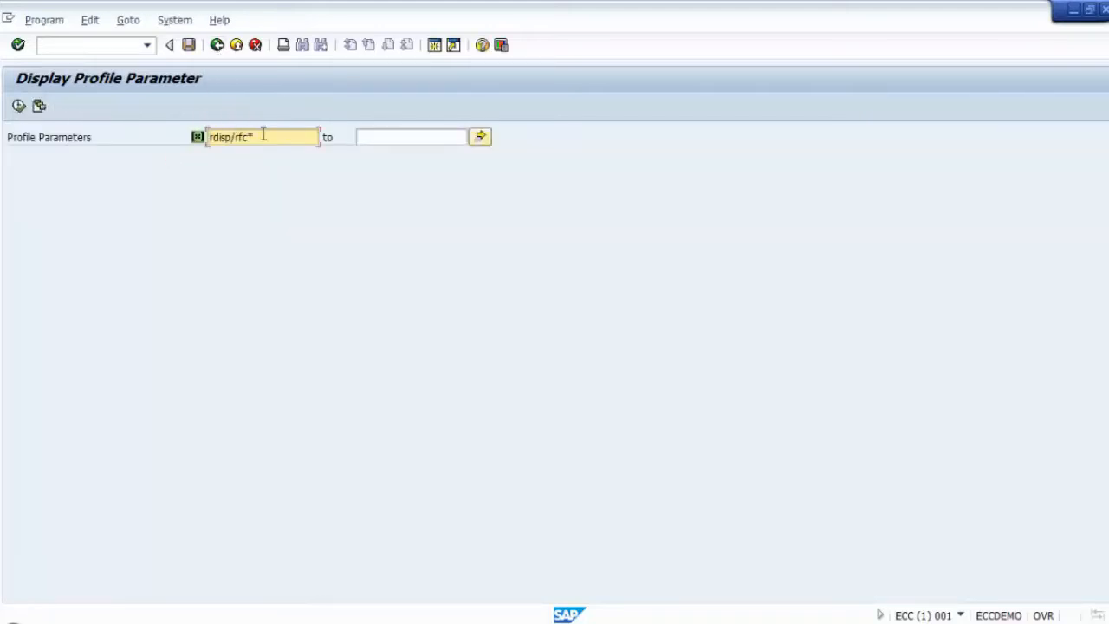
pyautogui.moveTo(262, 136); pyautogui.dragTo(147, 286)
pyautogui.click(217, 46)
# Step: Open the ABAP Editor with transaction se38, execute program RSPFPAR, and return to the editor's initial screen
pyautogui.click(78, 48)
pyautogui.write('se38')
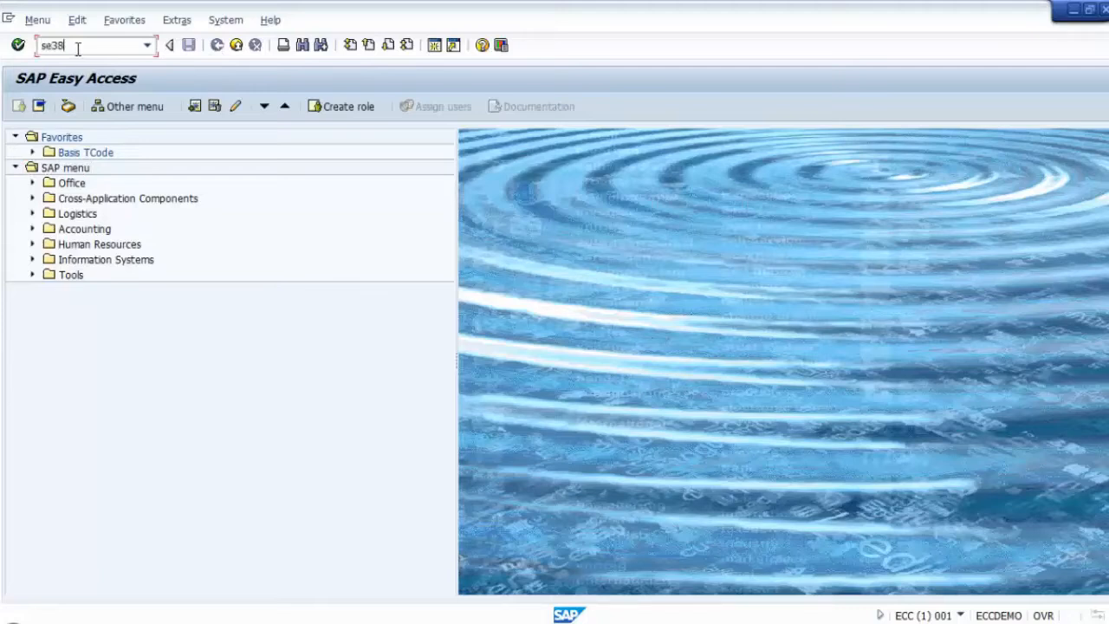
pyautogui.press('Return')
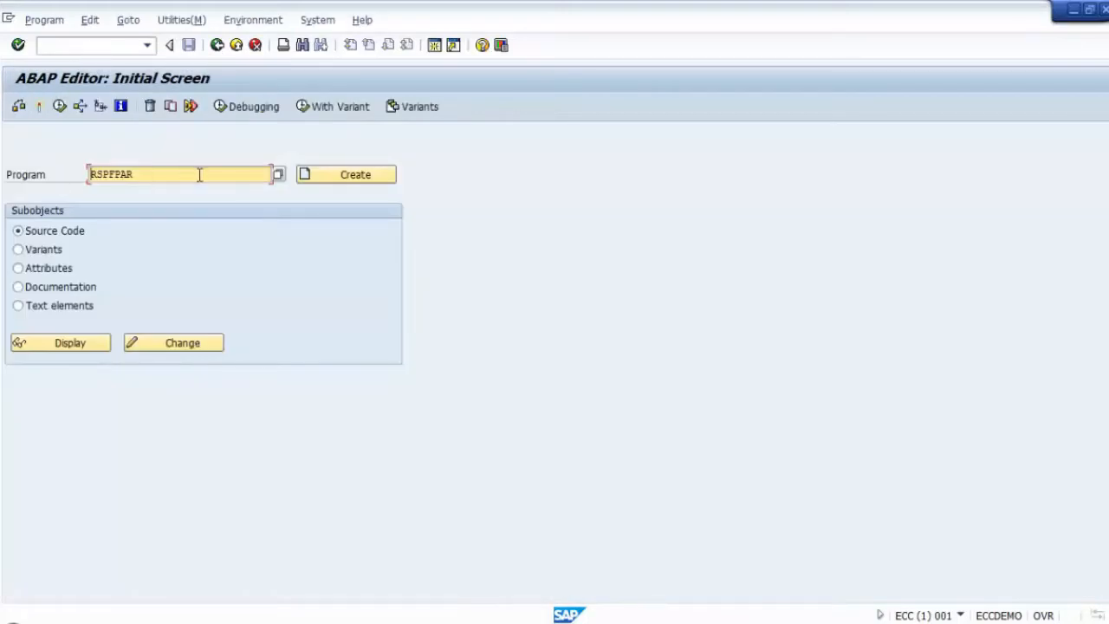
pyautogui.click(59, 107)
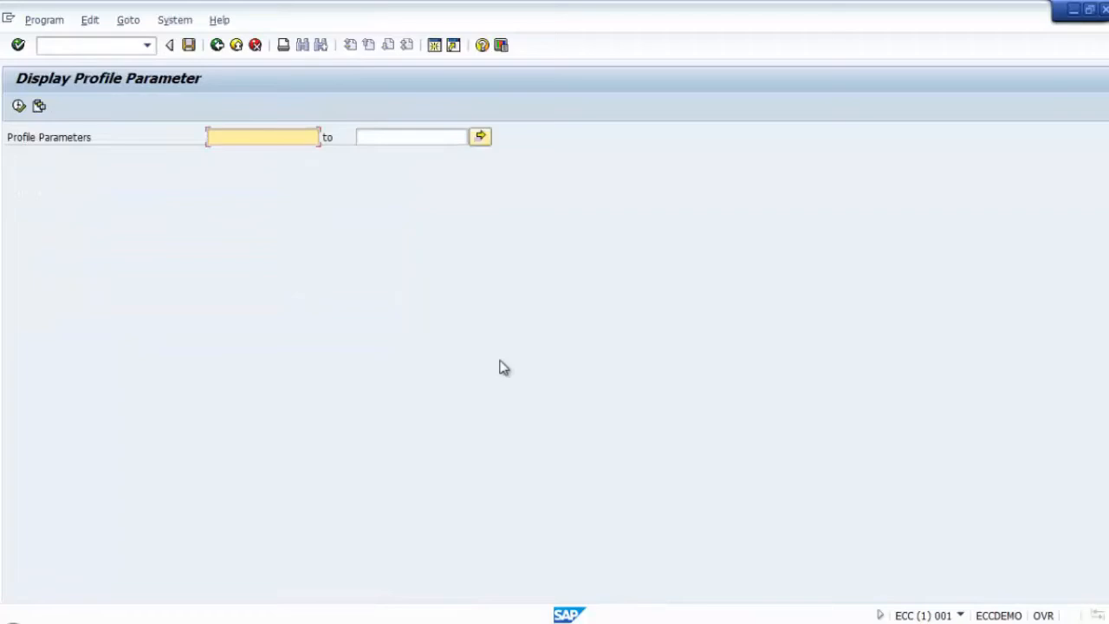
pyautogui.click(216, 44)
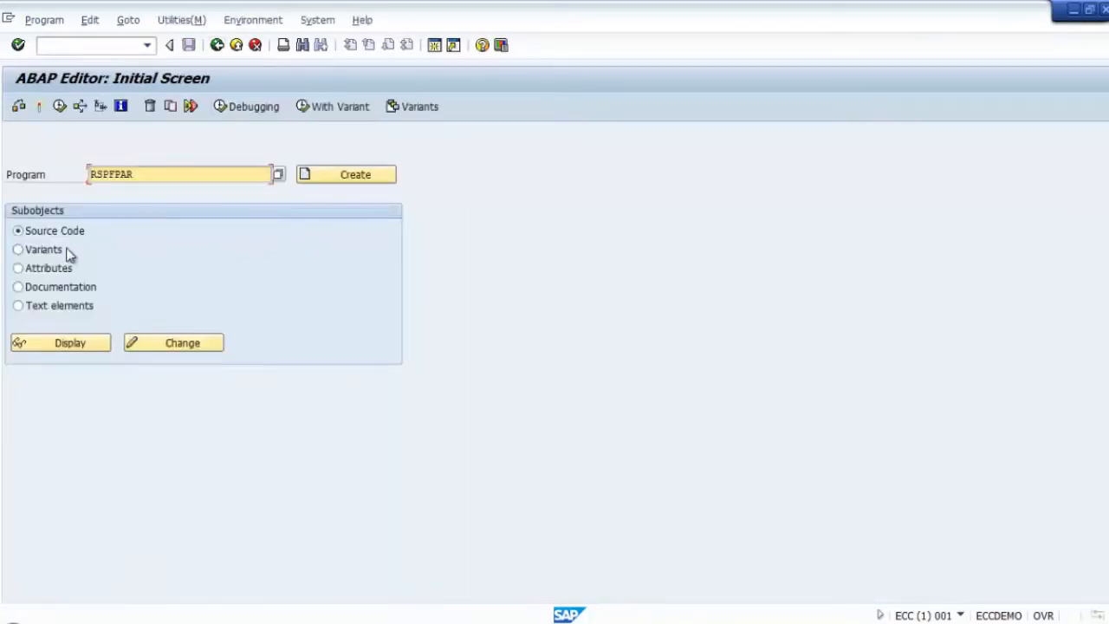
# Step: Step through the subobject options of program RSPFPAR, display its source code, and return to the editor's initial screen
pyautogui.click(19, 249)
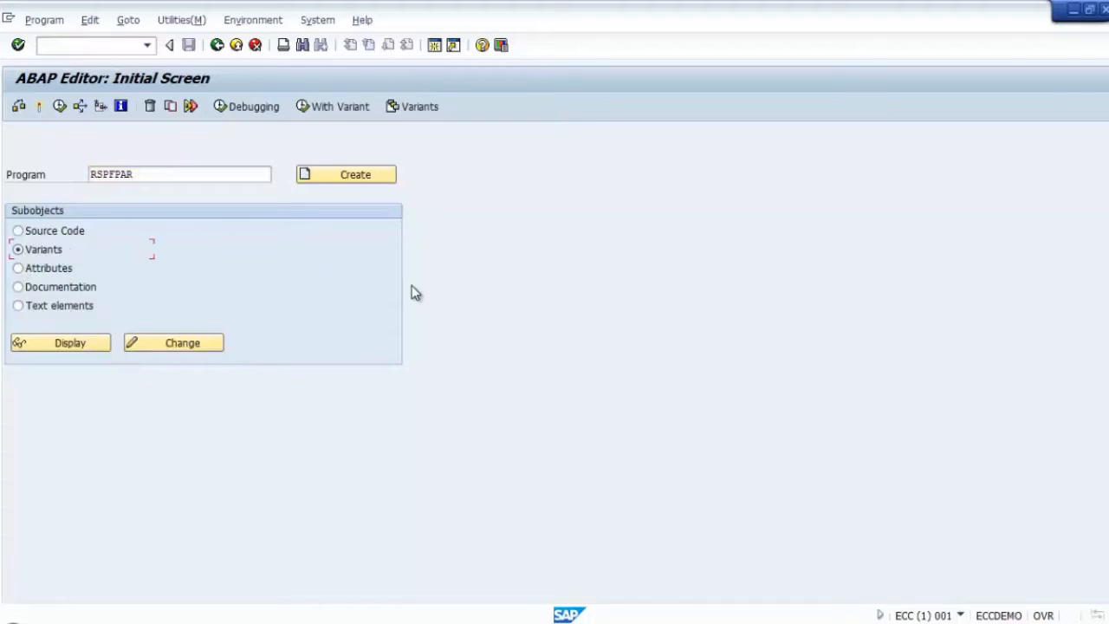
pyautogui.click(18, 230)
pyautogui.click(19, 249)
pyautogui.click(35, 270)
pyautogui.click(32, 295)
pyautogui.click(33, 310)
pyautogui.click(71, 232)
pyautogui.click(86, 347)
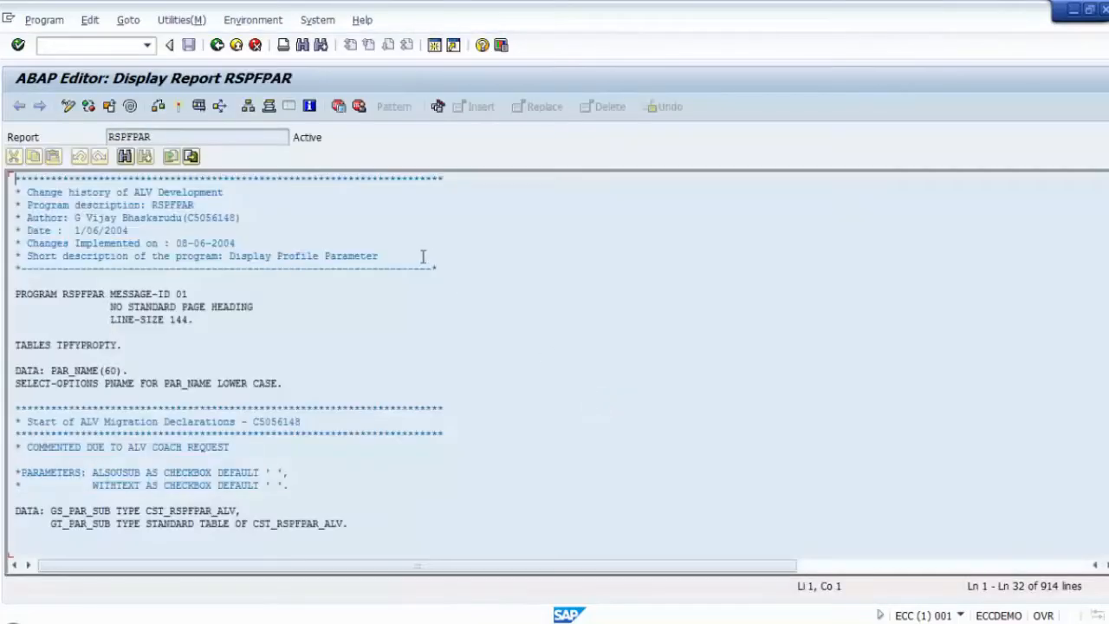
pyautogui.click(217, 44)
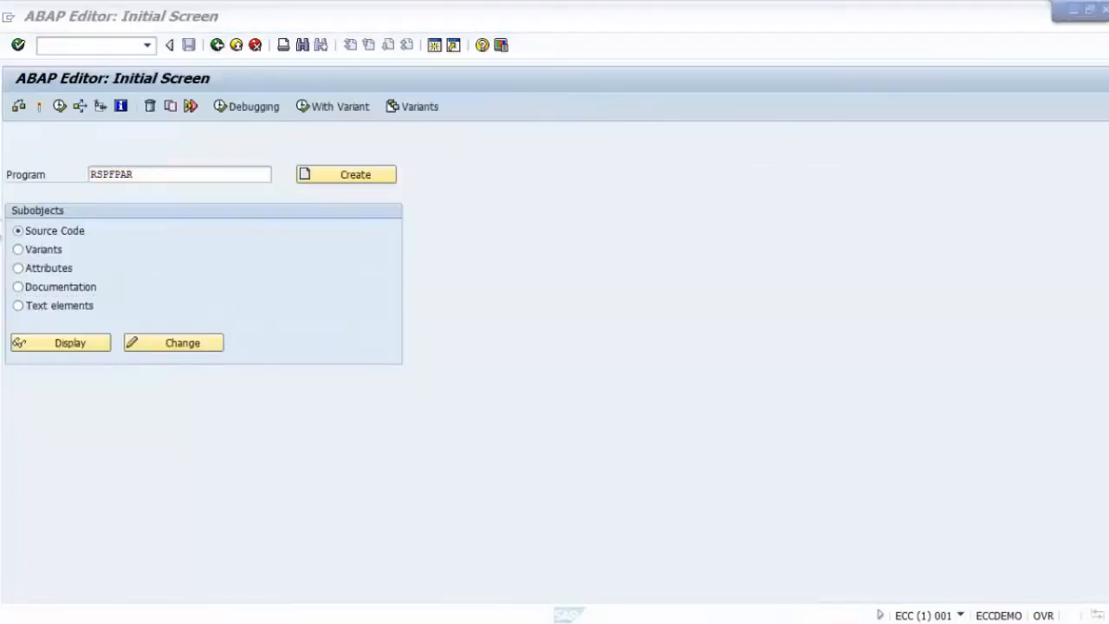
# Step: Open the variants of program RSPFPAR for changing, and pick the variant SAP&AUTH from the variant directory
pyautogui.click(23, 251)
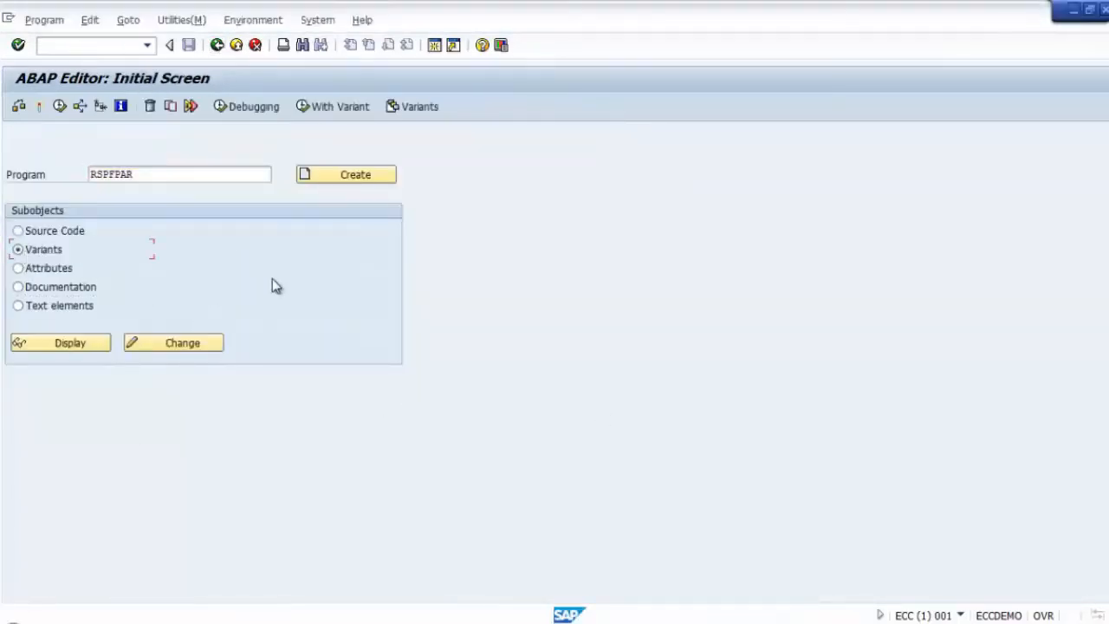
pyautogui.click(195, 336)
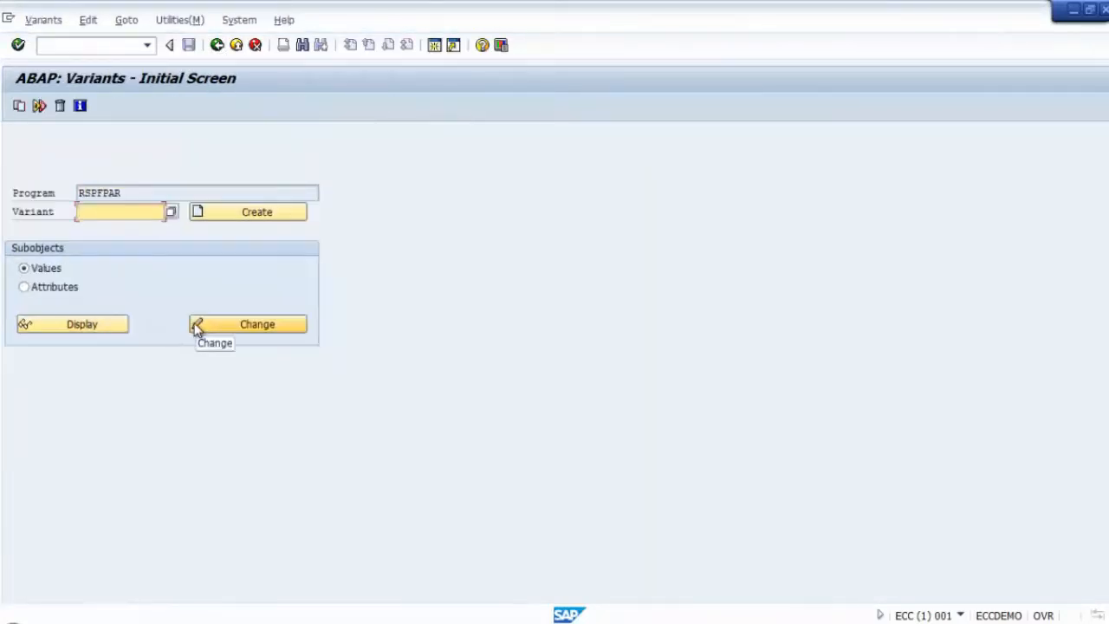
pyautogui.click(170, 212)
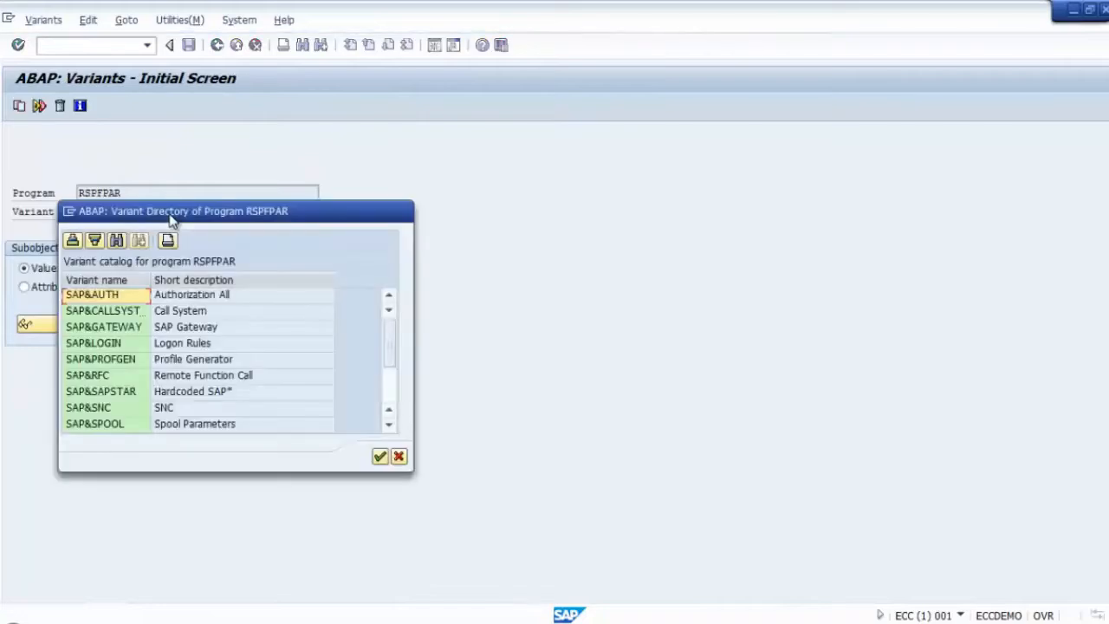
pyautogui.click(389, 391)
pyautogui.scroll(2, 389, 382)
pyautogui.doubleClick(115, 298)
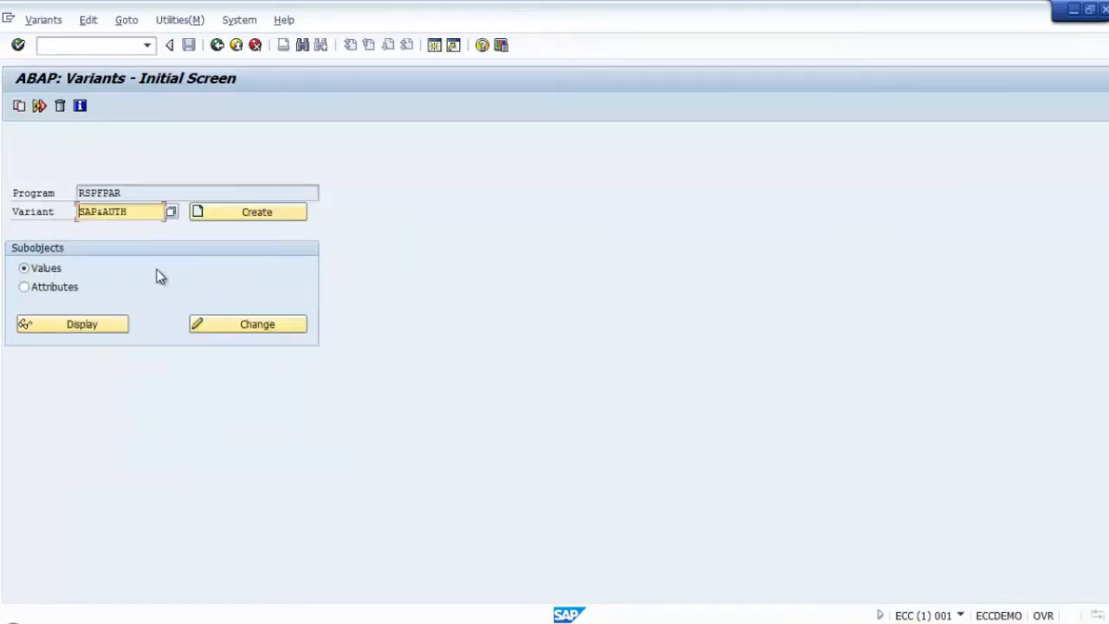
# Step: Display the values of variant SAP&AUTH, return to the ABAP Editor, and briefly open the variants display of RSPFPAR
pyautogui.click(100, 327)
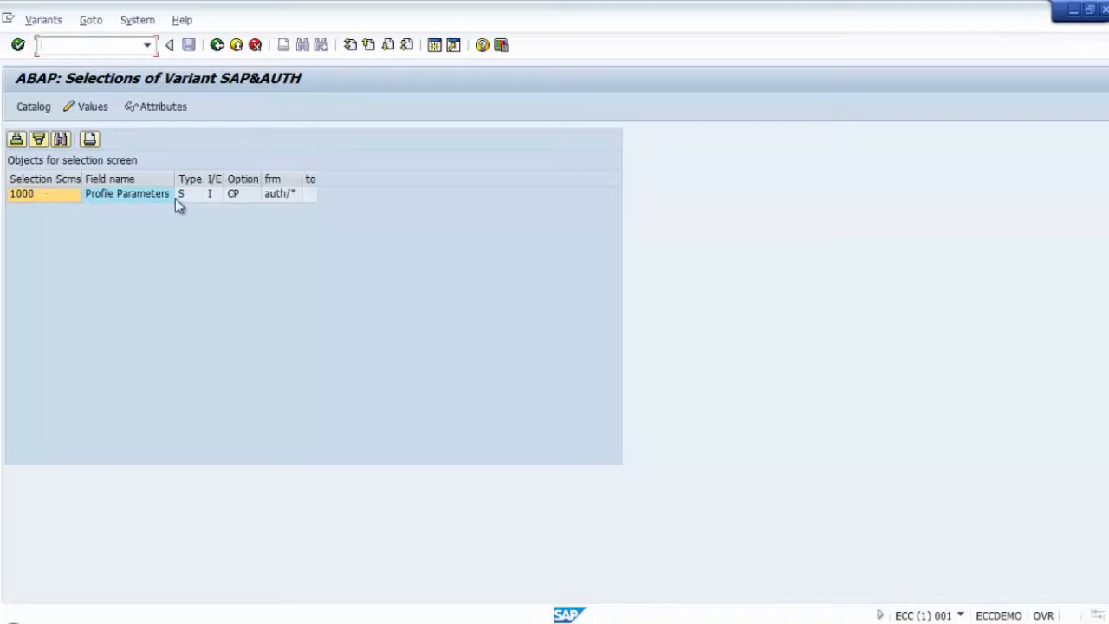
pyautogui.click(279, 197)
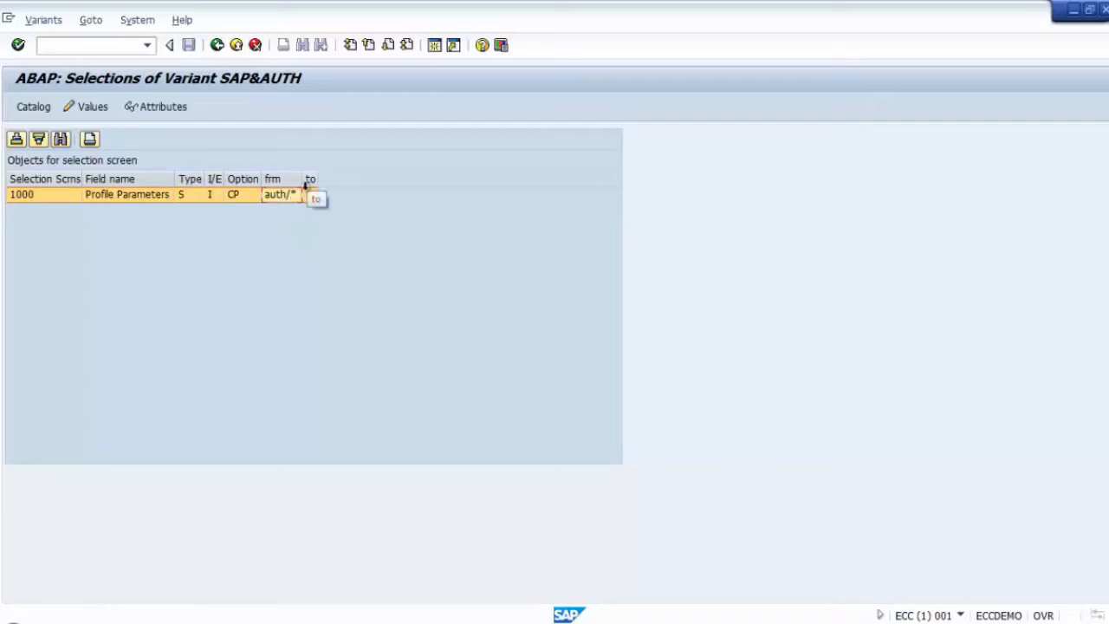
pyautogui.click(216, 45)
pyautogui.click(221, 45)
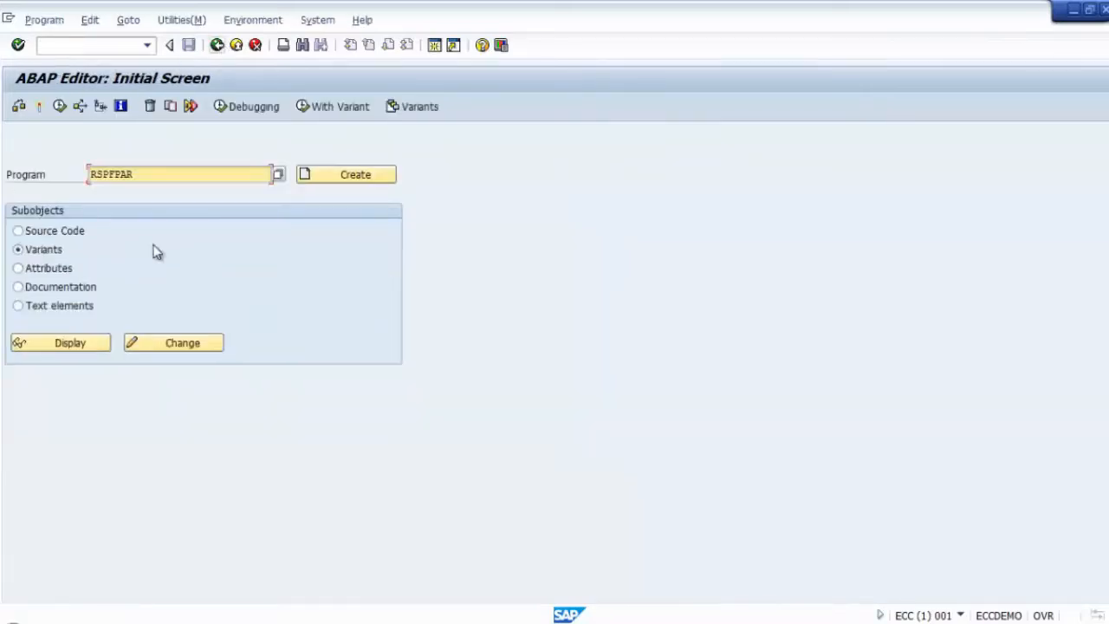
pyautogui.click(65, 345)
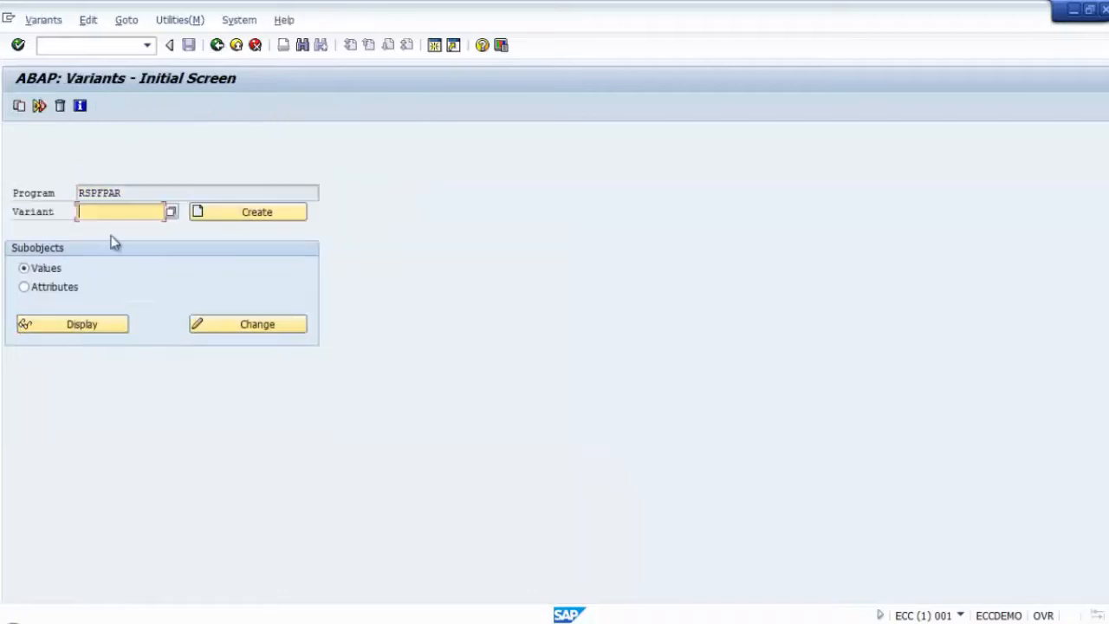
pyautogui.click(217, 45)
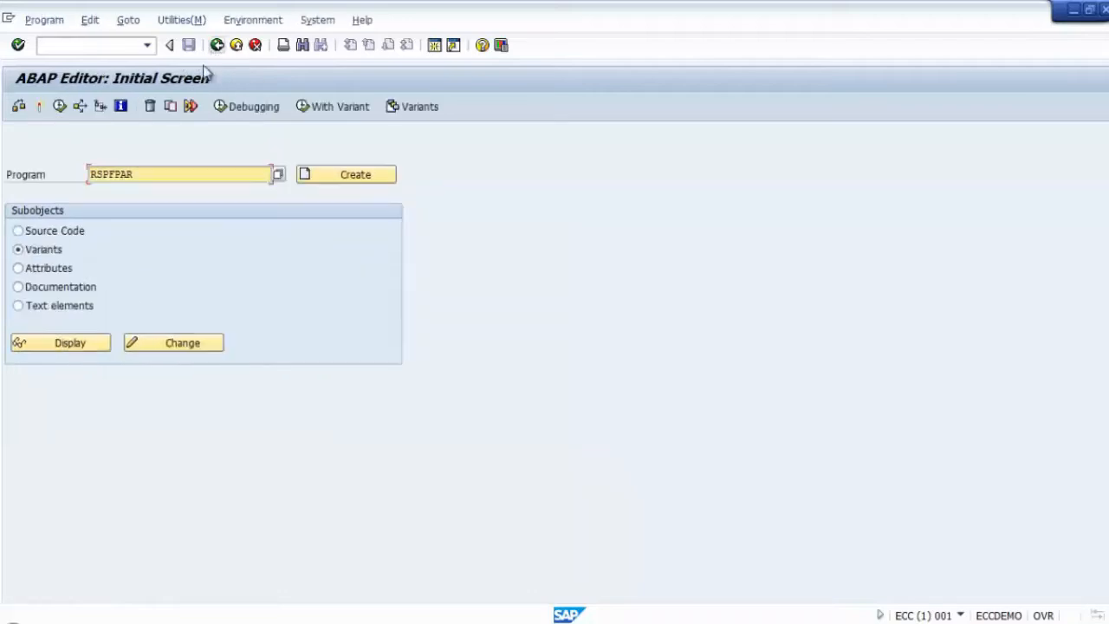
# Step: Execute program RSPFPAR with source code as the subobject, pick rdisp/rfc* for the profile parameters, and return to the editor's initial screen
pyautogui.click(18, 231)
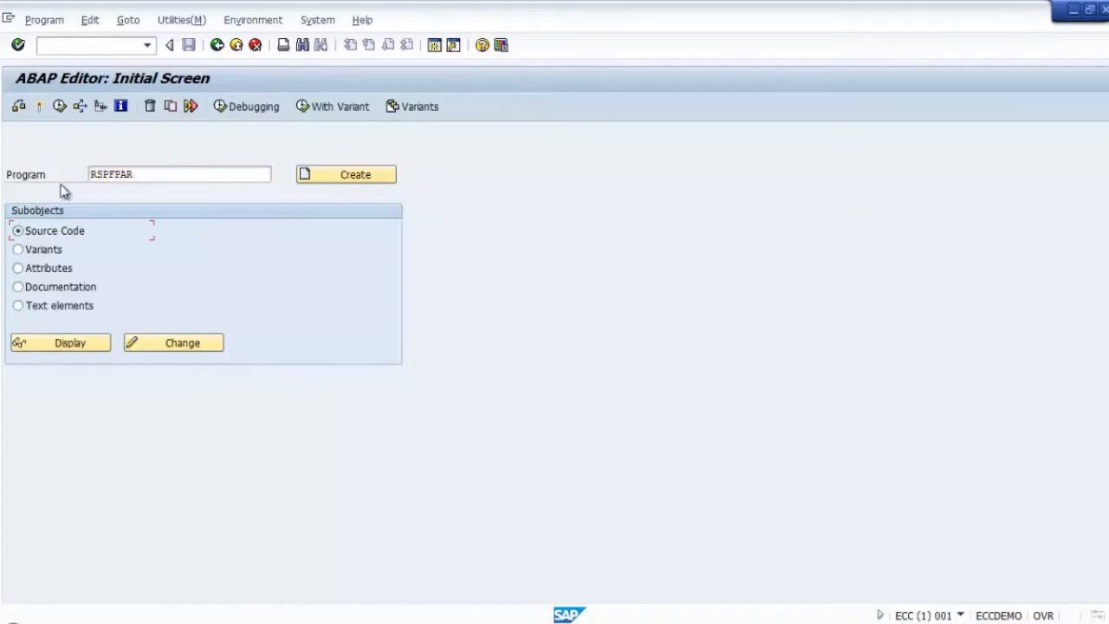
pyautogui.click(62, 114)
pyautogui.click(272, 135)
pyautogui.click(265, 154)
pyautogui.moveTo(271, 137); pyautogui.dragTo(184, 123)
pyautogui.click(240, 141)
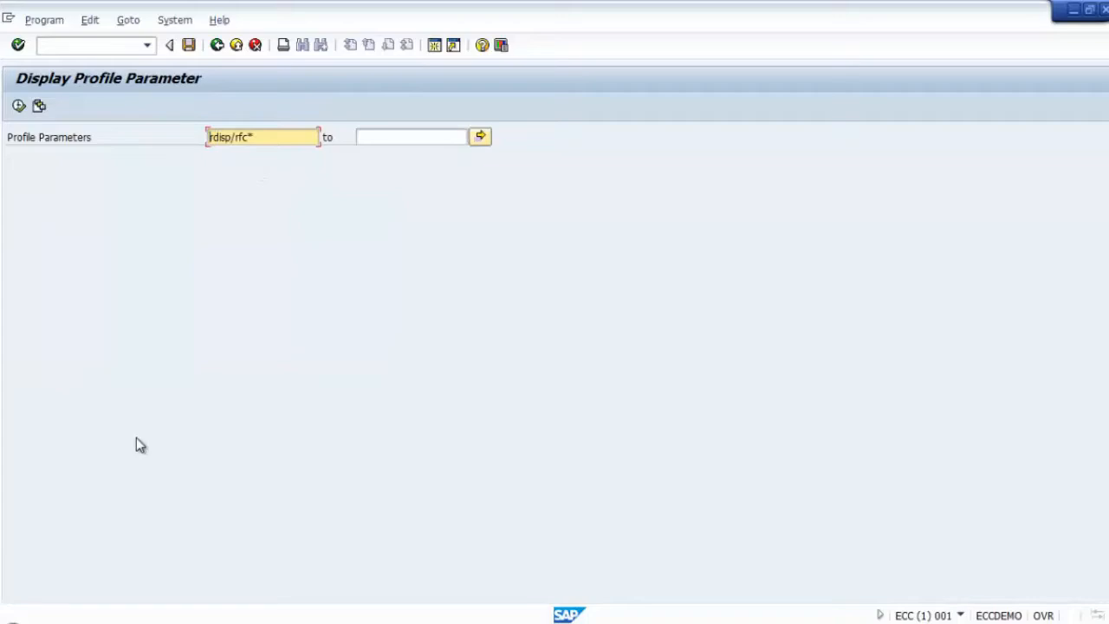
pyautogui.click(219, 47)
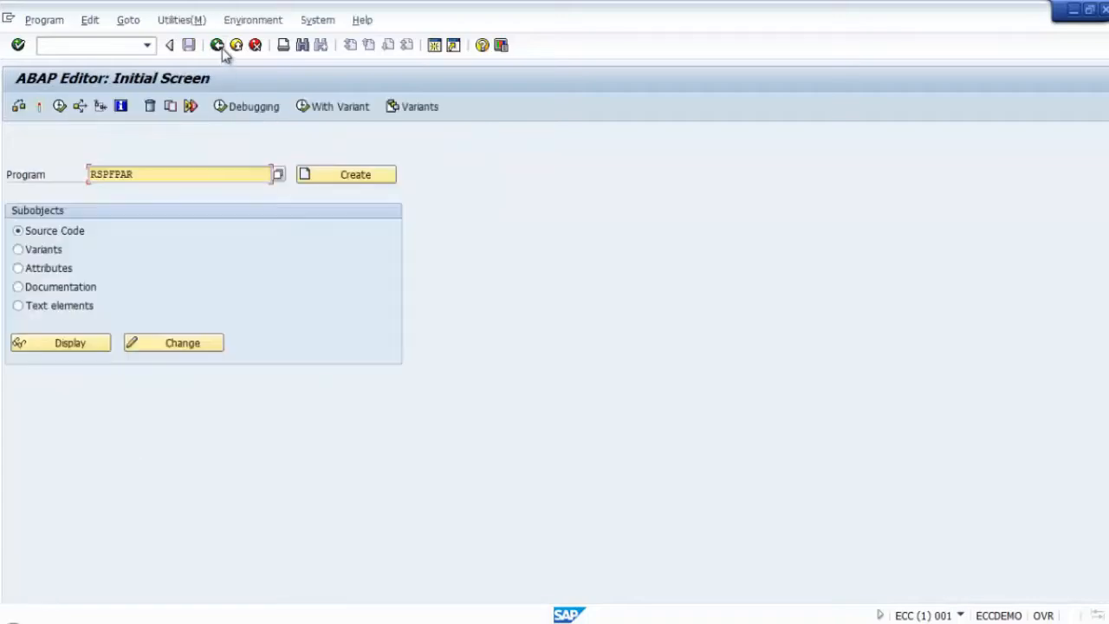
# Step: Open the variants of program RSPFPAR for changing, and create a variant named Z_RFC_BASIS
pyautogui.click(34, 267)
pyautogui.click(48, 253)
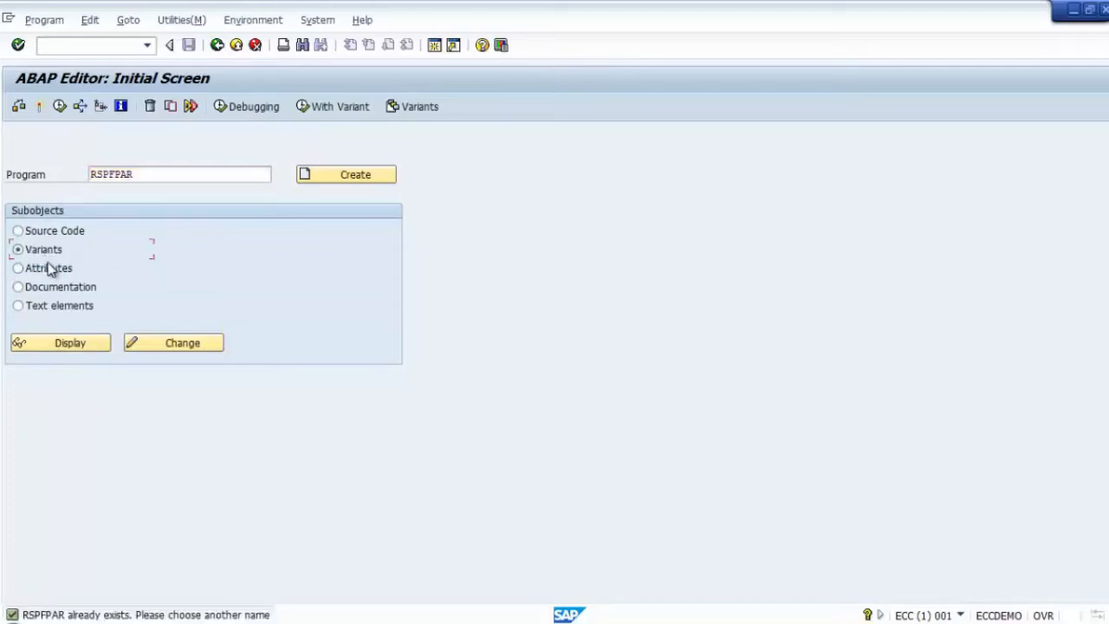
pyautogui.click(177, 345)
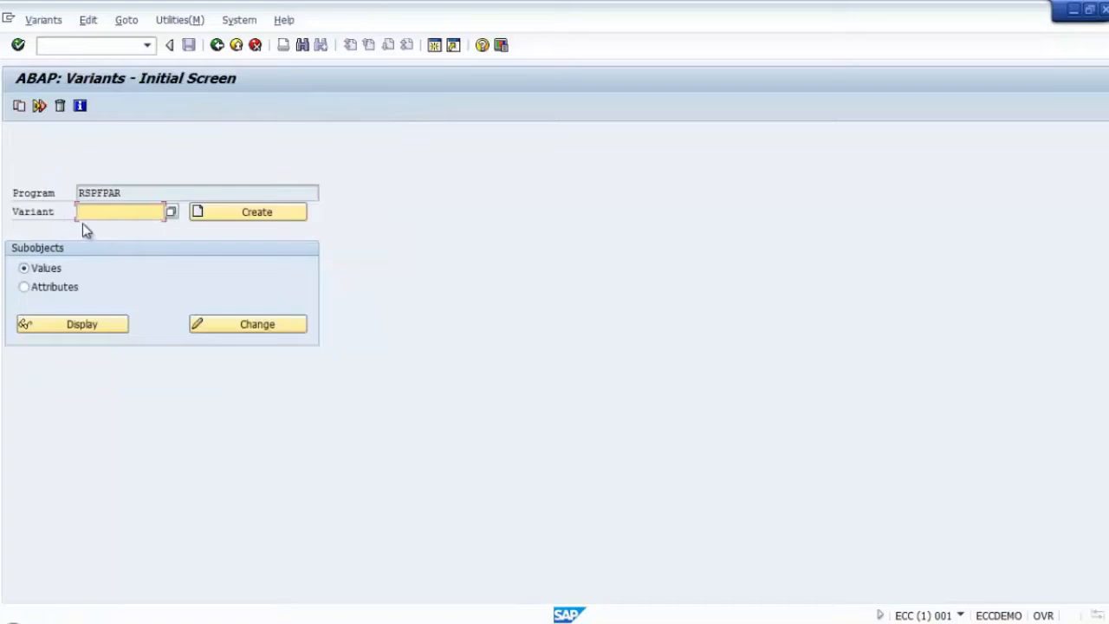
pyautogui.click(232, 219)
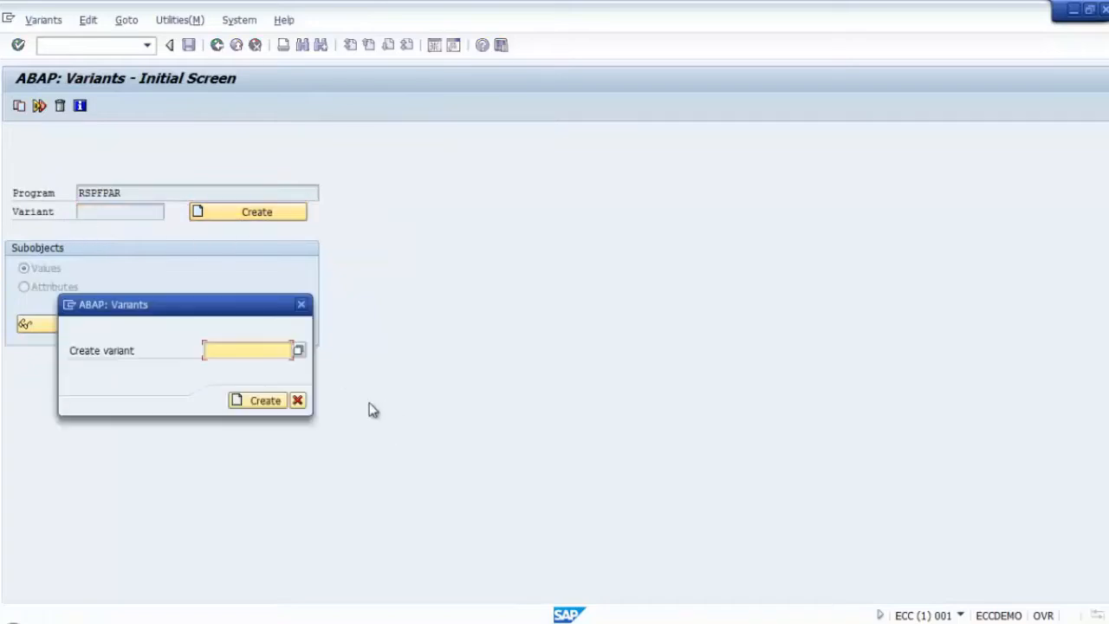
pyautogui.write('Z')
pyautogui.write('_RFC_BASIS')
pyautogui.click(247, 399)
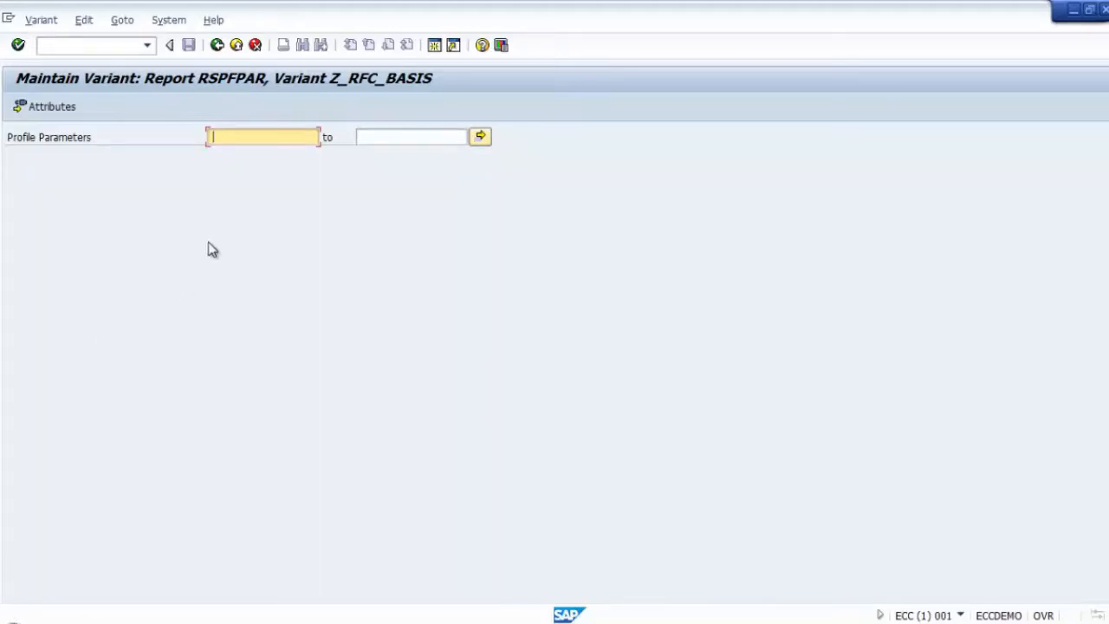
# Step: Give the variant profile parameters rdisp/rfc* and the meaning "RFC Para for Basis Training", save it, and return to the ABAP Editor
pyautogui.click(246, 157)
pyautogui.click(55, 111)
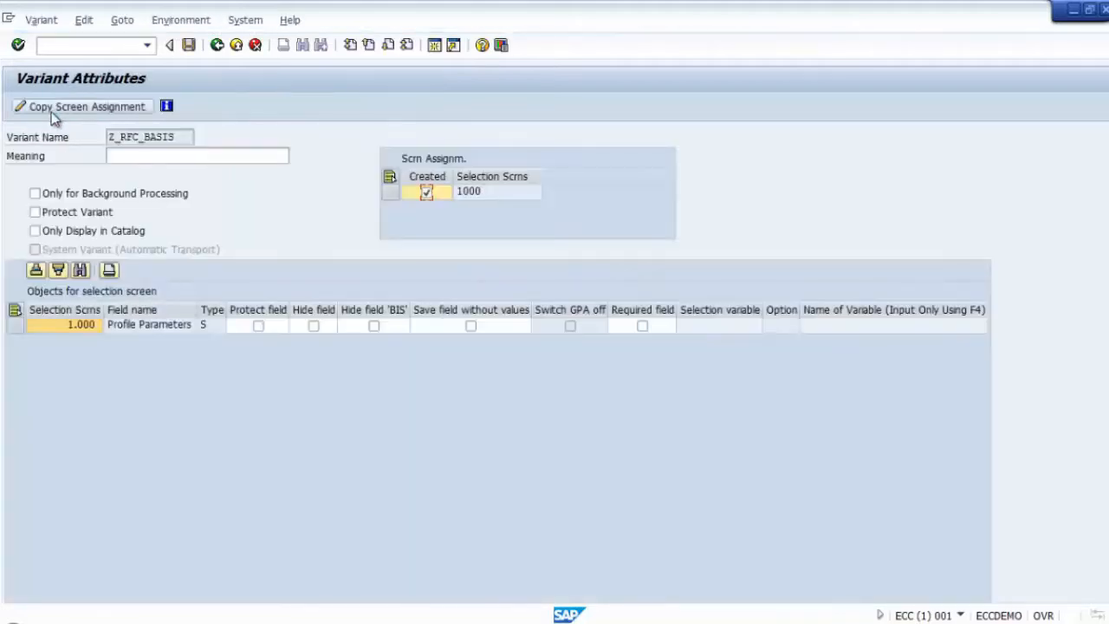
pyautogui.click(136, 156)
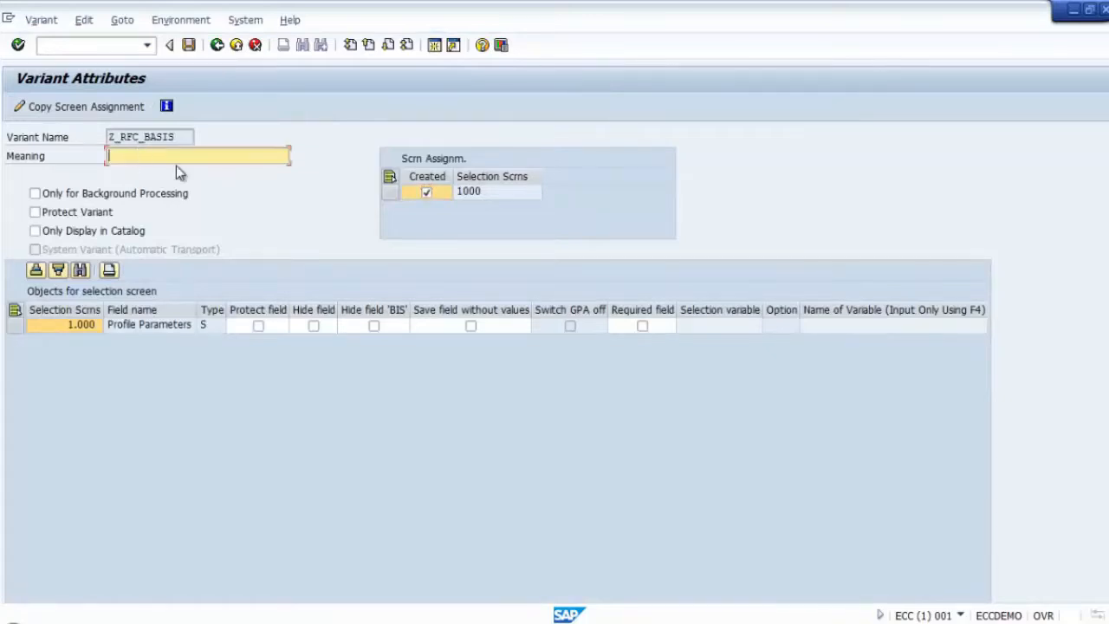
pyautogui.write('RFC Para for Basis Training')
pyautogui.click(189, 47)
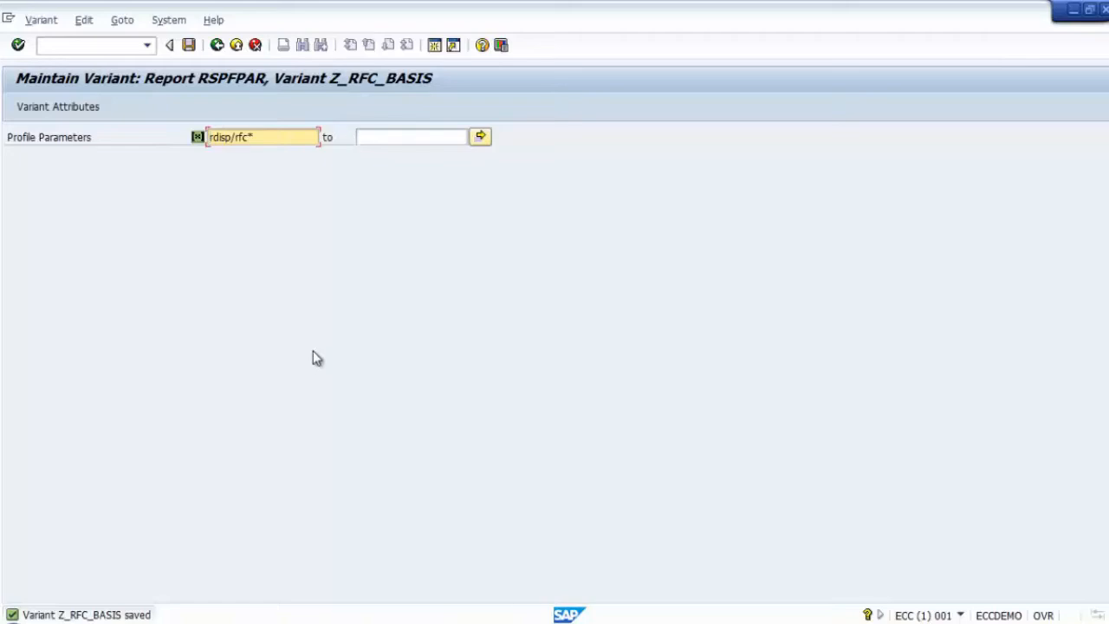
pyautogui.click(219, 51)
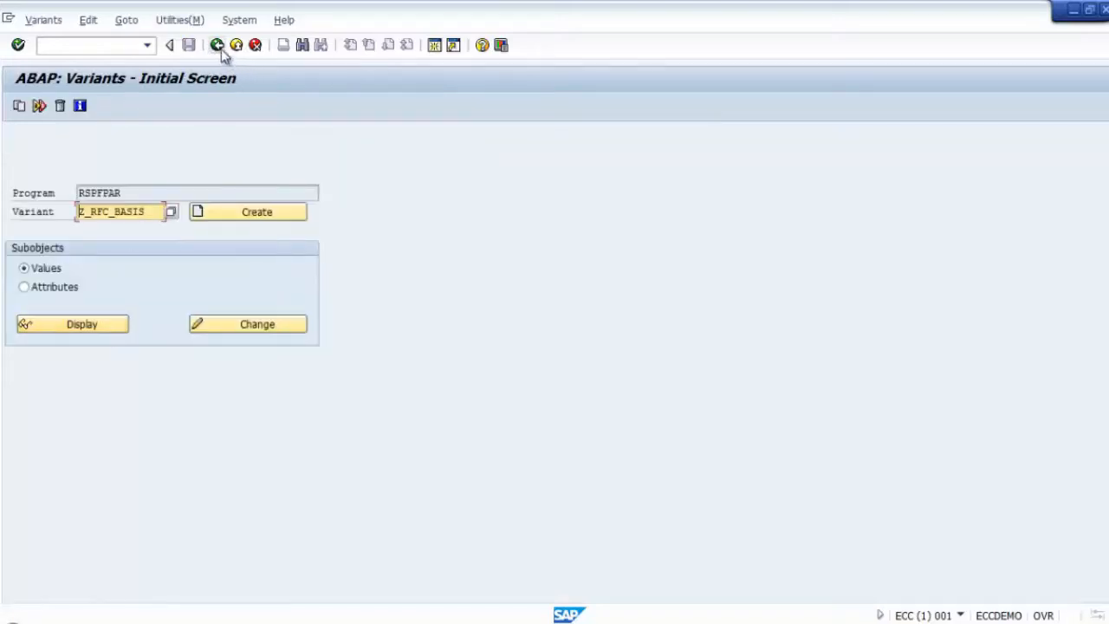
pyautogui.click(219, 51)
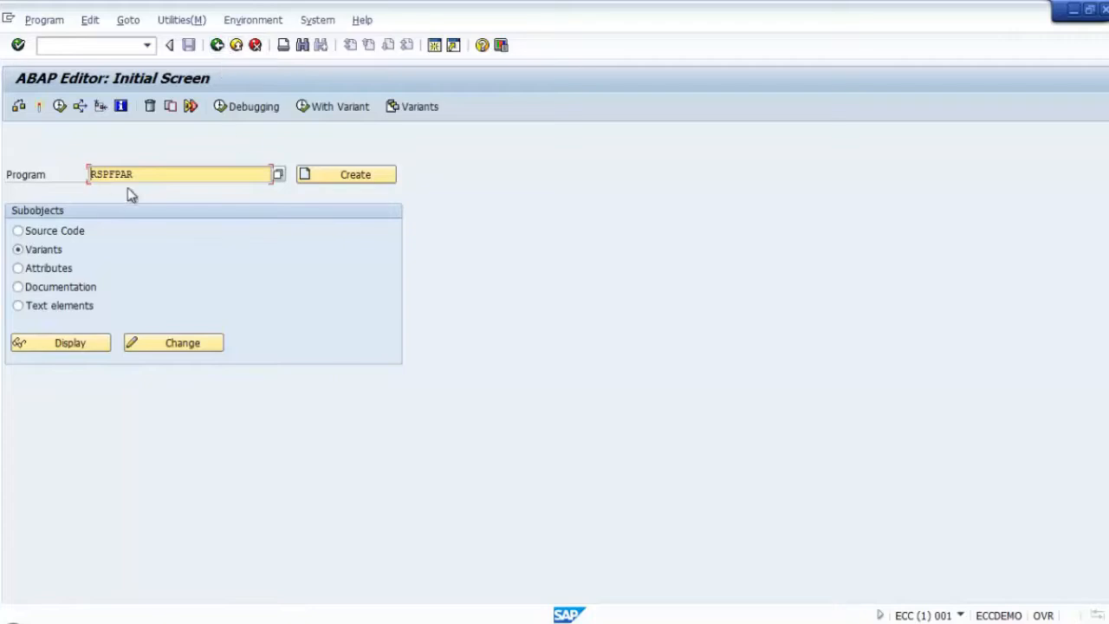
# Step: Execute program RSPFPAR for the profile parameters rdisp/rfc*, display the resulting list, and return to the selection screen
pyautogui.moveTo(144, 174); pyautogui.dragTo(72, 173)
pyautogui.click(477, 341)
pyautogui.click(59, 106)
pyautogui.click(234, 136)
pyautogui.click(247, 153)
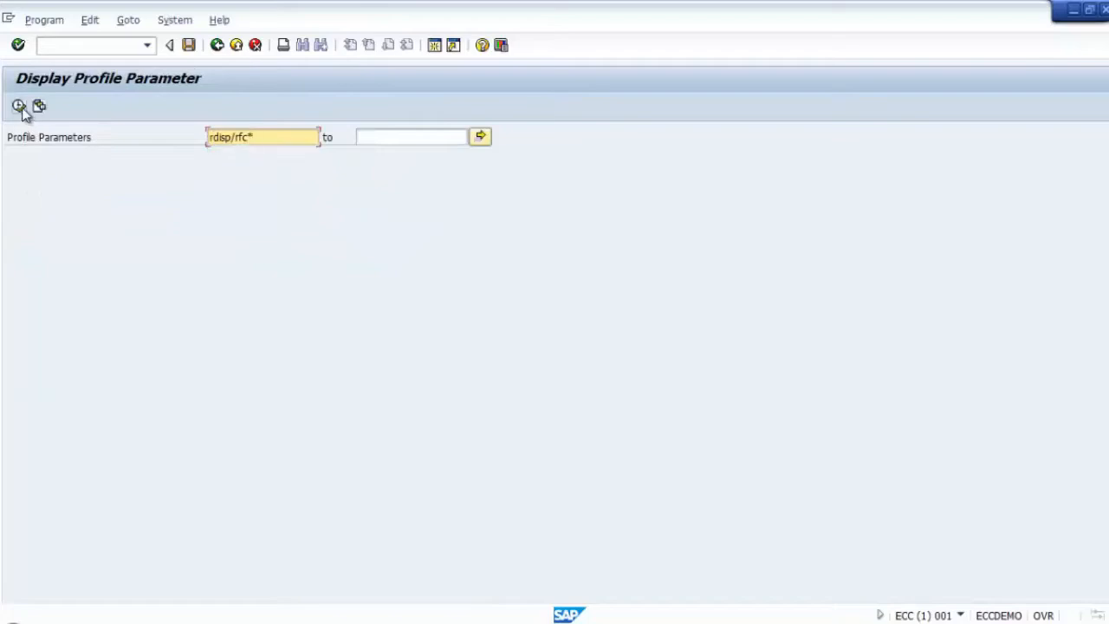
pyautogui.click(19, 105)
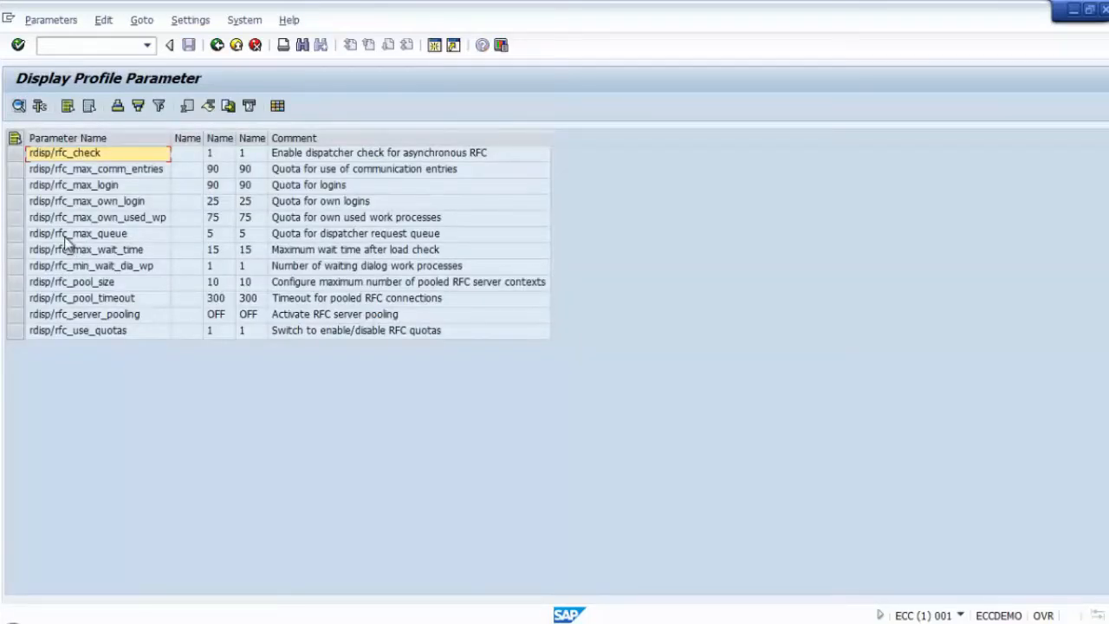
pyautogui.click(217, 47)
# Step: Review the execution options for program RSPFPAR, including background execution, and go back to SAP Easy Access
pyautogui.click(40, 21)
pyautogui.click(350, 268)
pyautogui.click(45, 20)
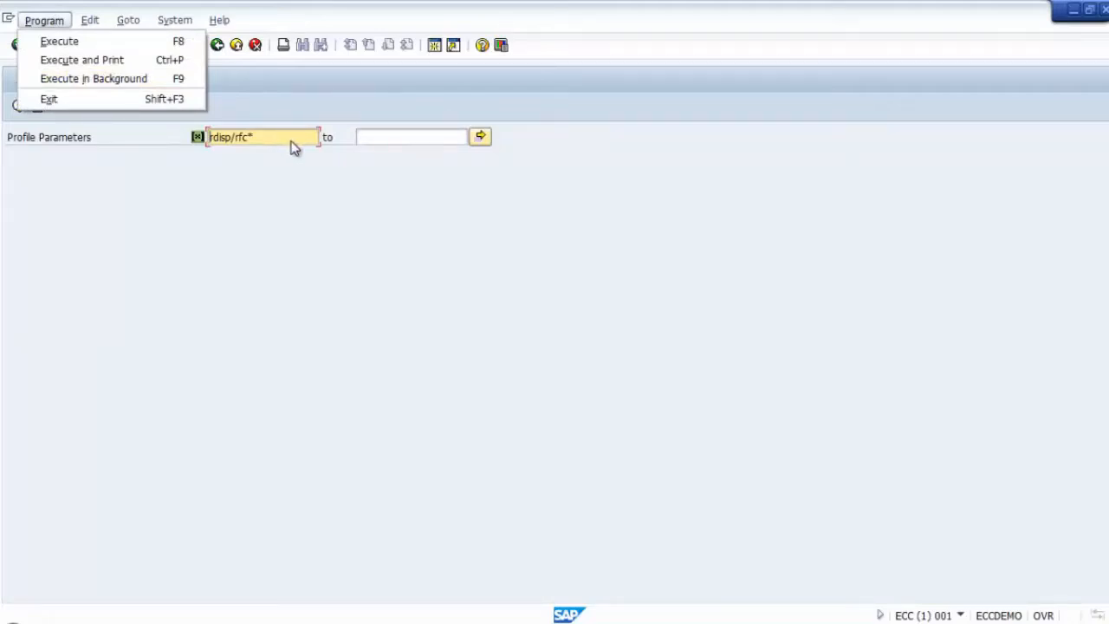
pyautogui.click(270, 204)
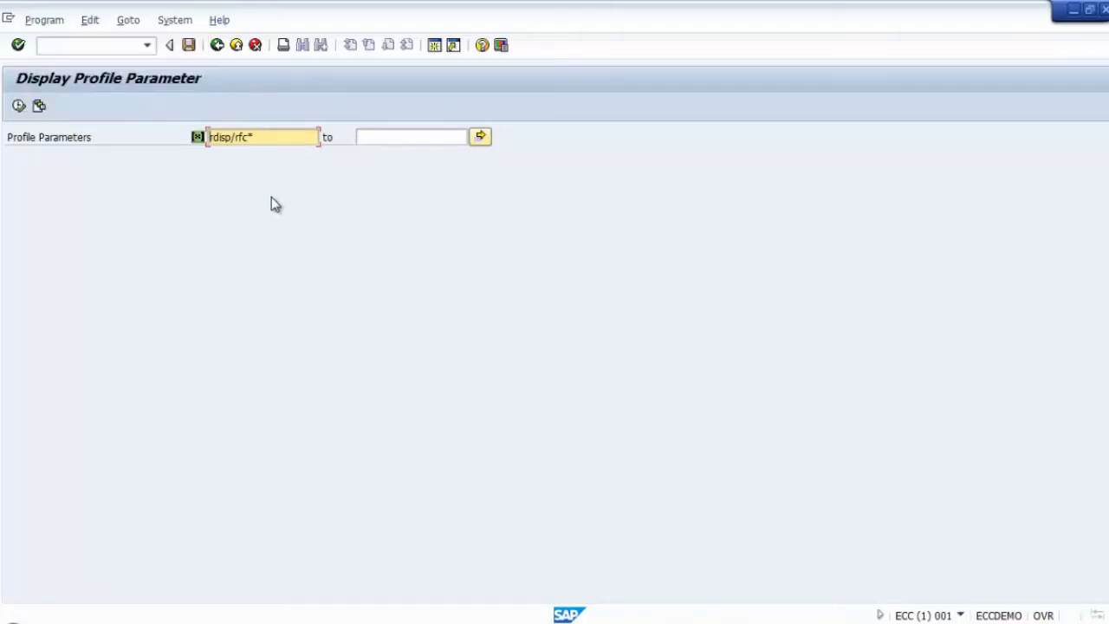
pyautogui.click(216, 47)
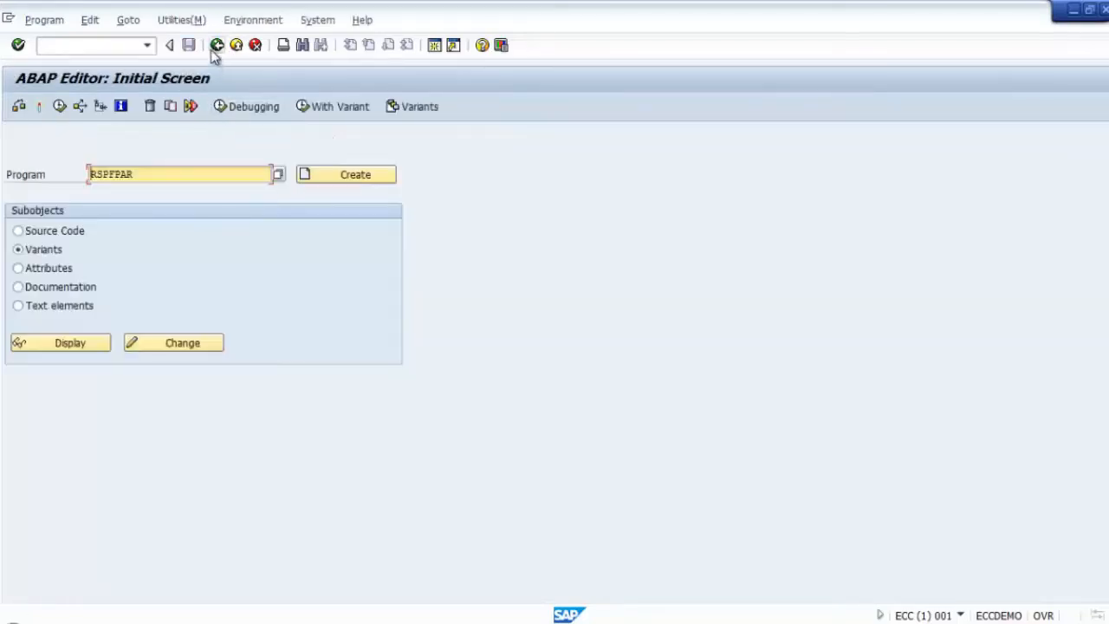
pyautogui.doubleClick(146, 177)
pyautogui.click(216, 45)
# Step: Open background job definition with transaction sm36, and name the job BASIS_TR_BG_RSPFPAR_01
pyautogui.click(108, 46)
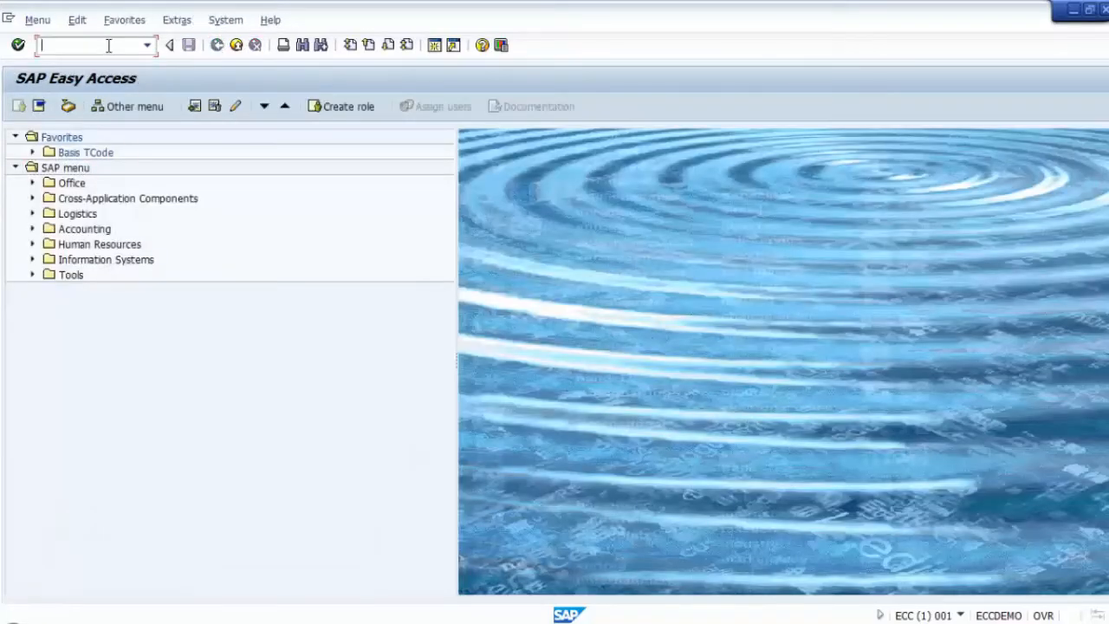
pyautogui.write('sm36')
pyautogui.press('Return')
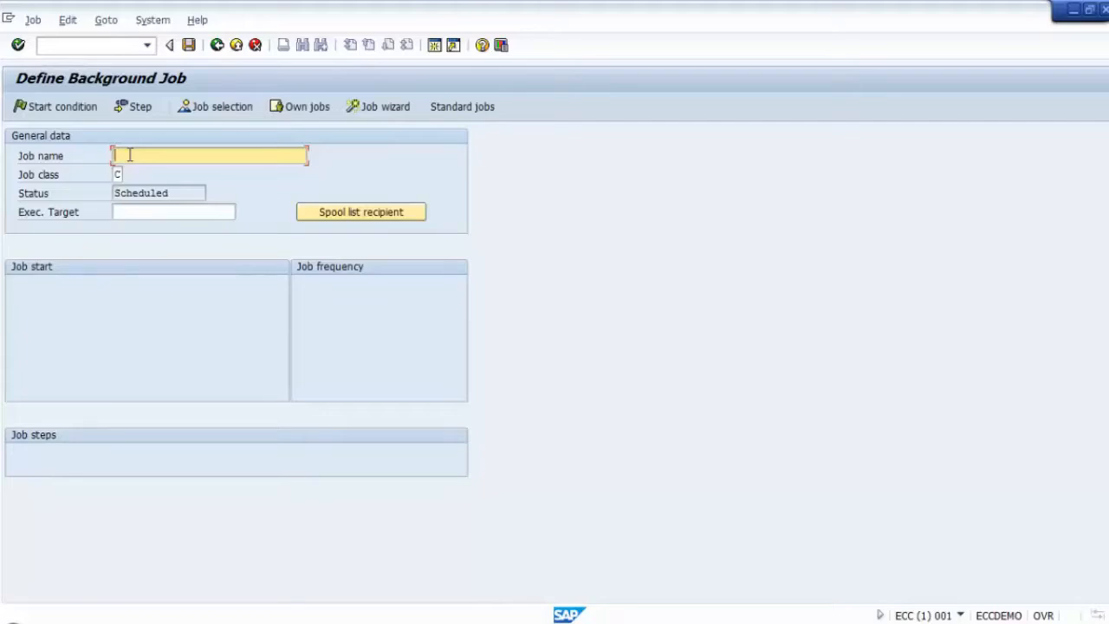
pyautogui.write('BASIS_TR')
pyautogui.write('_BG_RSPFPAR_01')
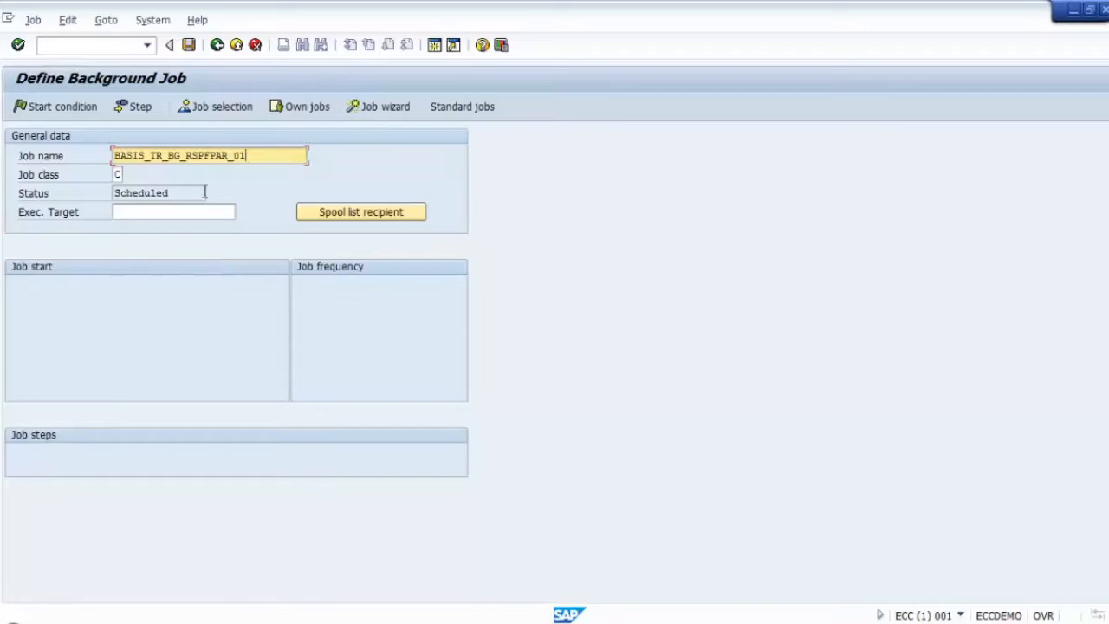
pyautogui.moveTo(144, 156); pyautogui.dragTo(83, 154)
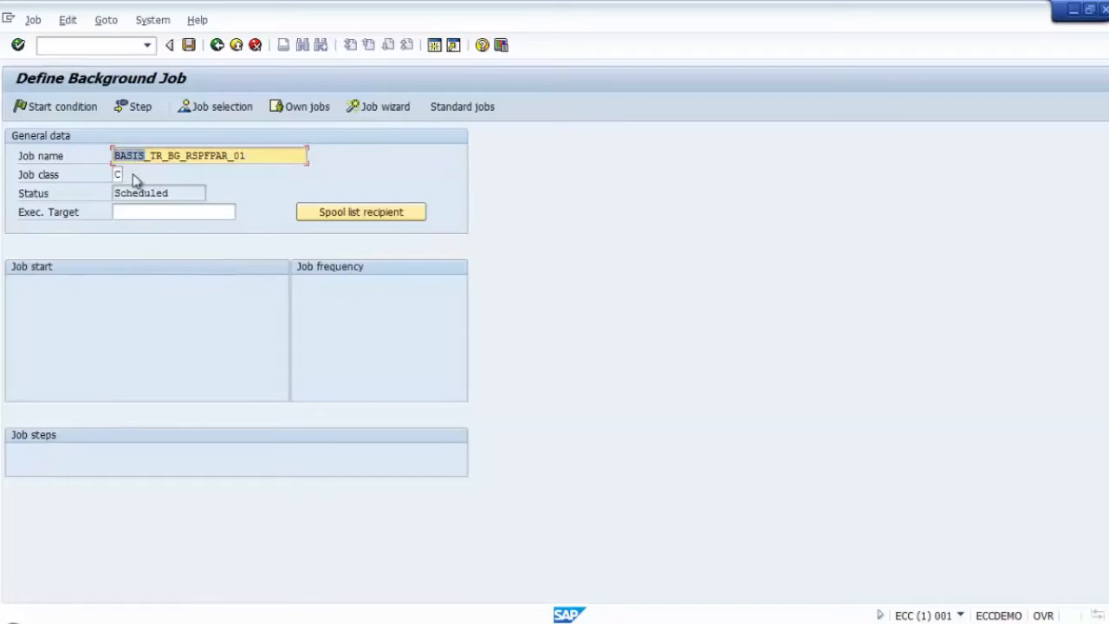
pyautogui.click(175, 157)
# Step: Look up the available job class priorities without choosing another one, and examine the job's execution target field
pyautogui.click(119, 174)
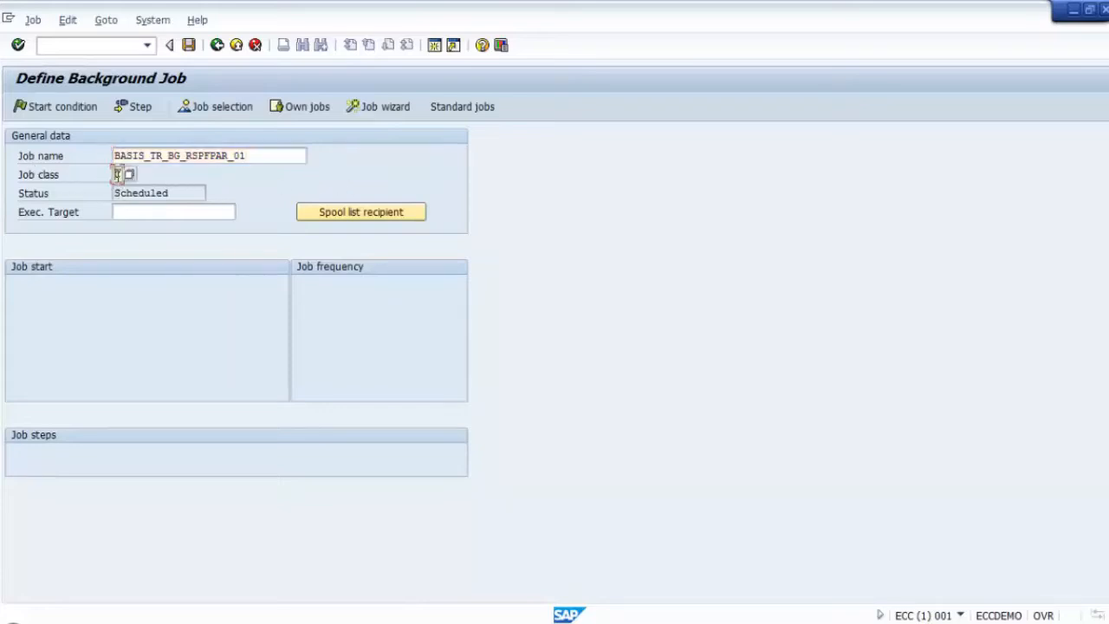
pyautogui.click(129, 174)
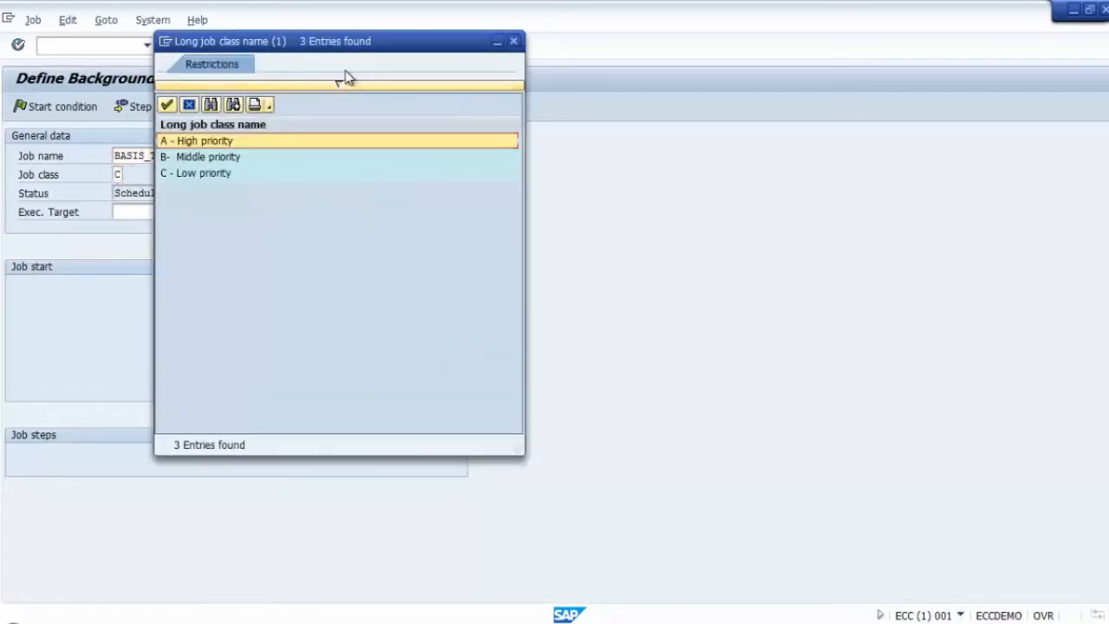
pyautogui.moveTo(350, 48); pyautogui.dragTo(728, 44)
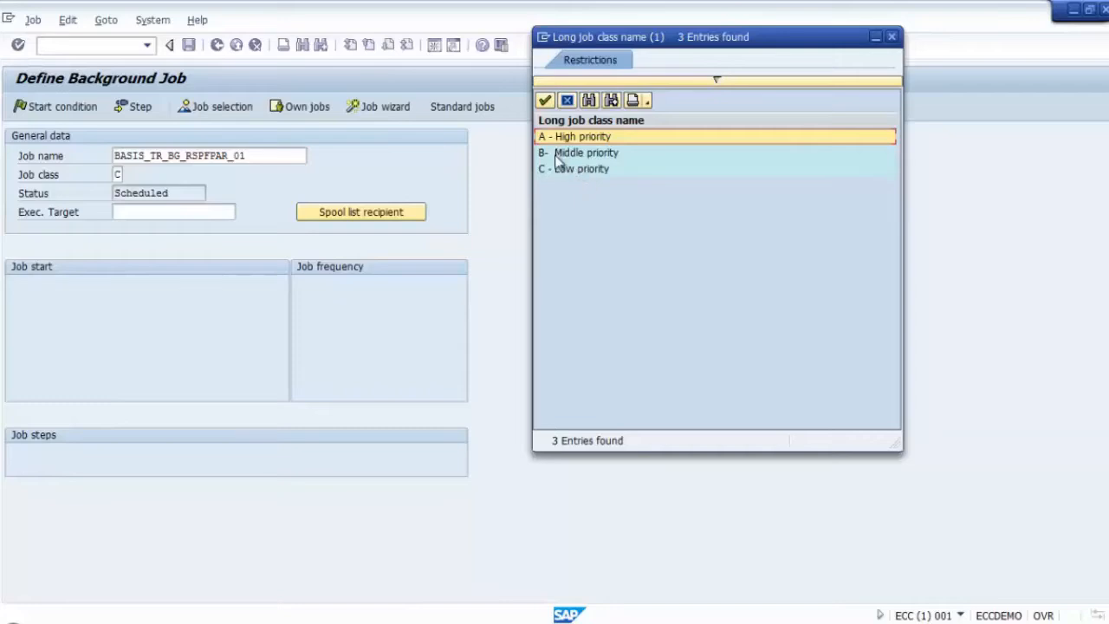
pyautogui.click(892, 37)
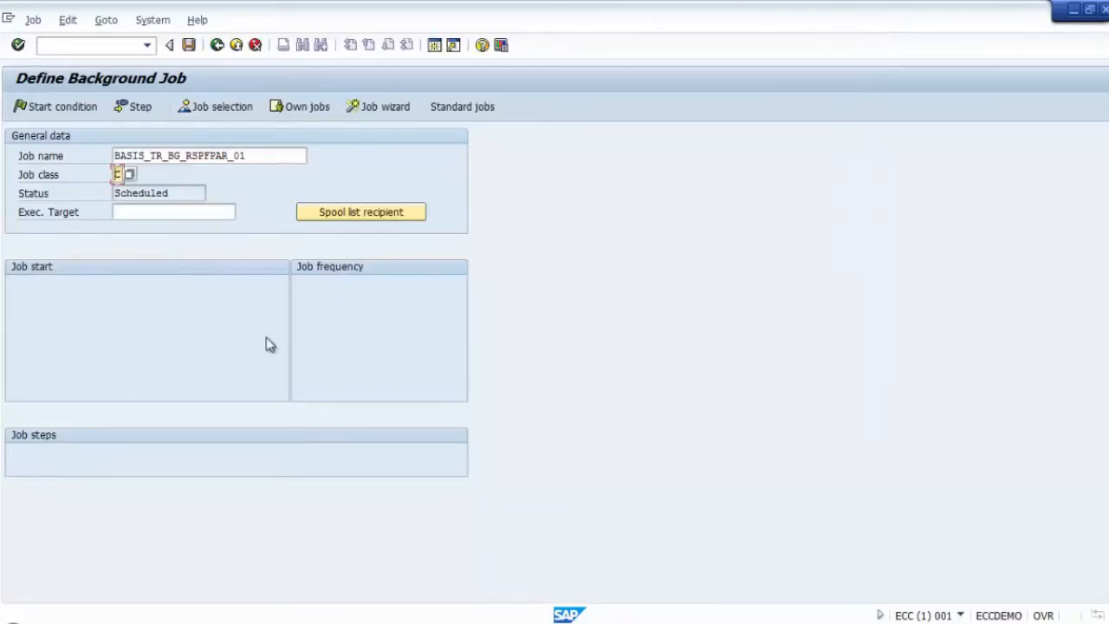
pyautogui.click(153, 214)
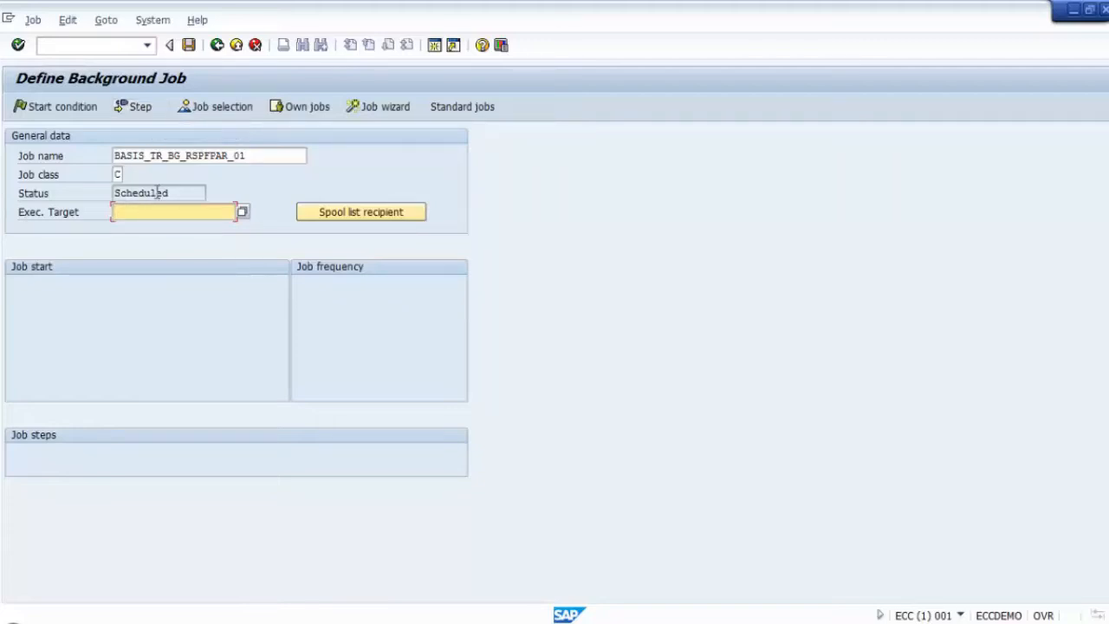
# Step: Start creating the job's first step, look through the external command and external program types, and choose ABAP program with RSPFPAR
pyautogui.click(136, 107)
pyautogui.moveTo(274, 94); pyautogui.dragTo(482, 43)
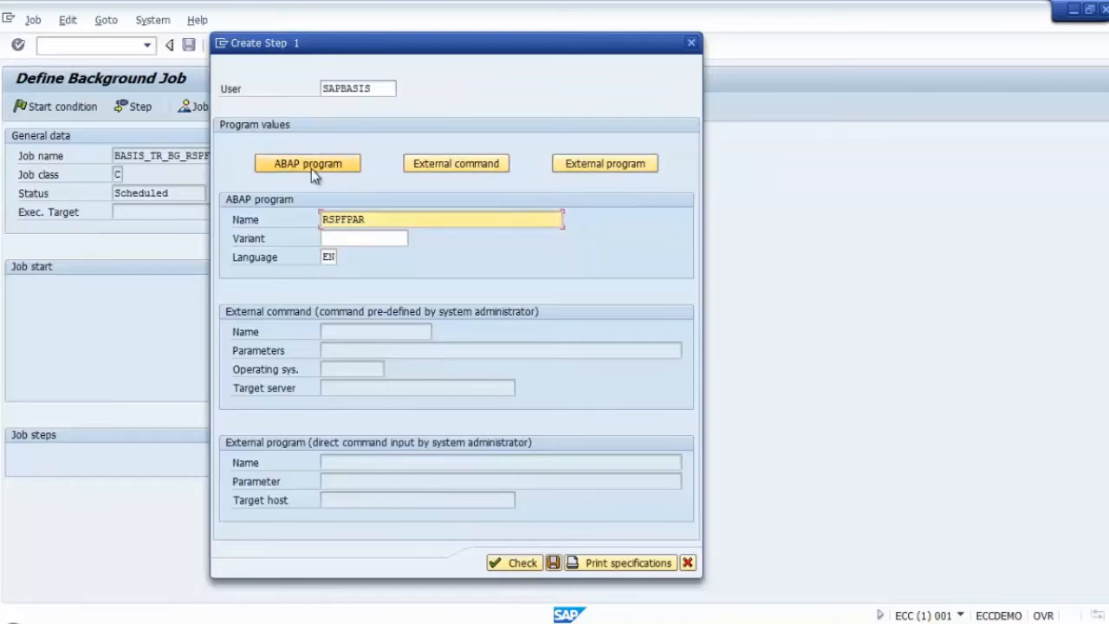
pyautogui.click(473, 170)
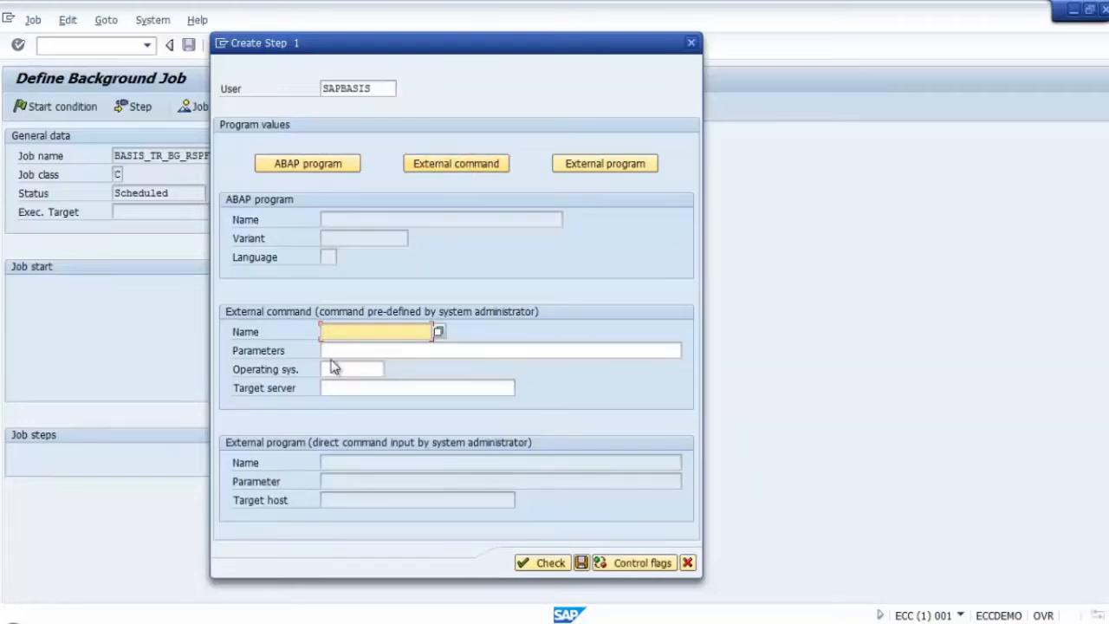
pyautogui.click(604, 169)
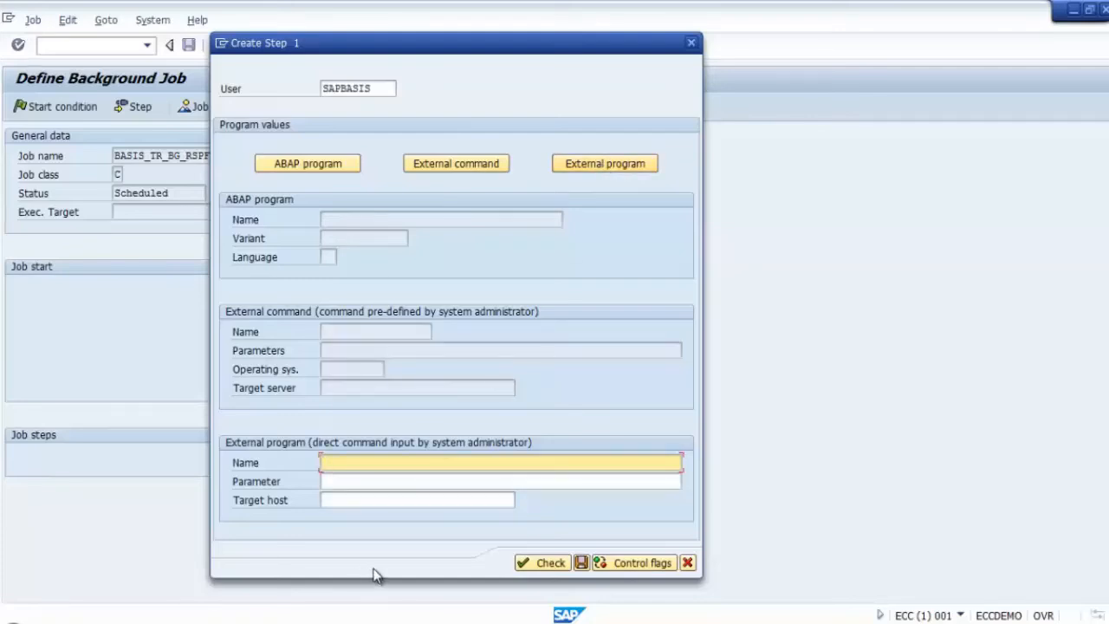
pyautogui.click(414, 169)
pyautogui.click(321, 166)
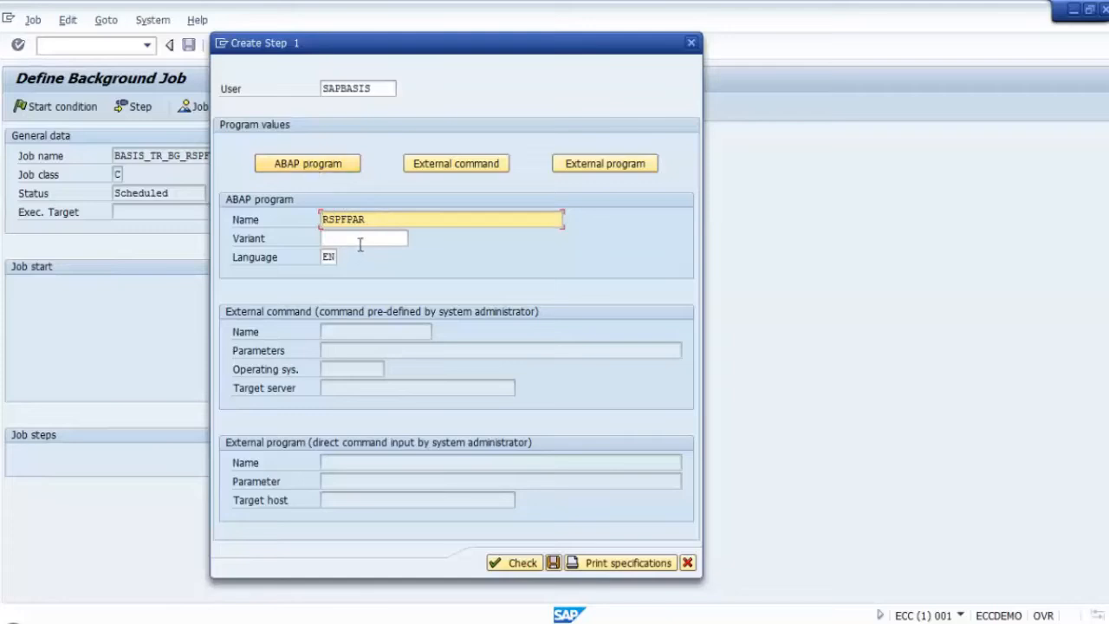
# Step: Assign variant Z_RFC_BASIS to the RSPFPAR job step and check the step's entries
pyautogui.press('Tab')
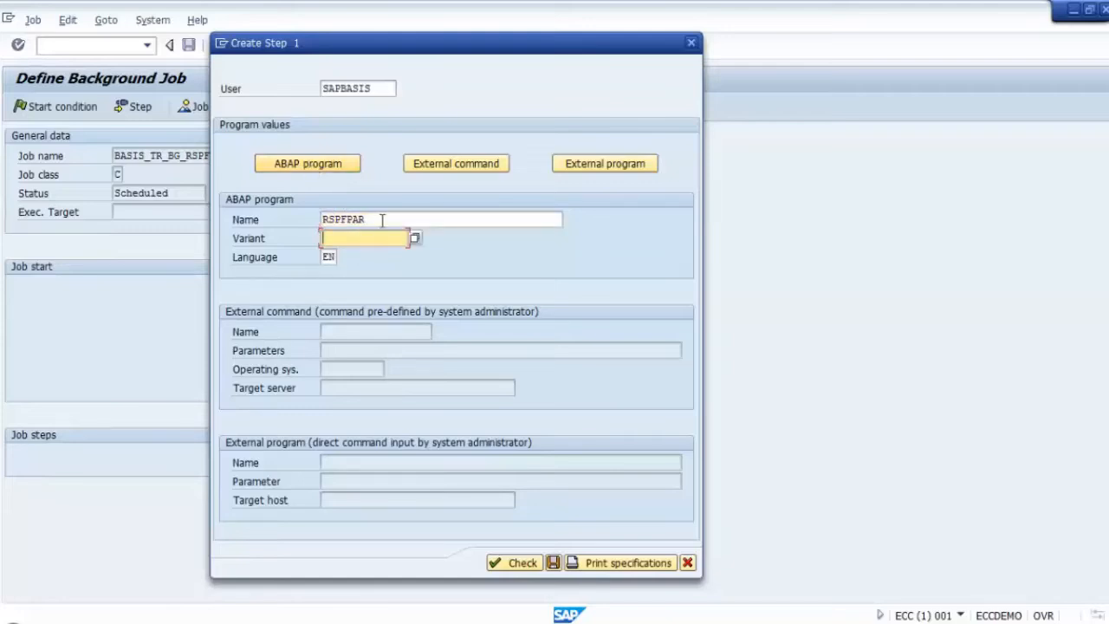
pyautogui.moveTo(381, 220); pyautogui.dragTo(319, 222)
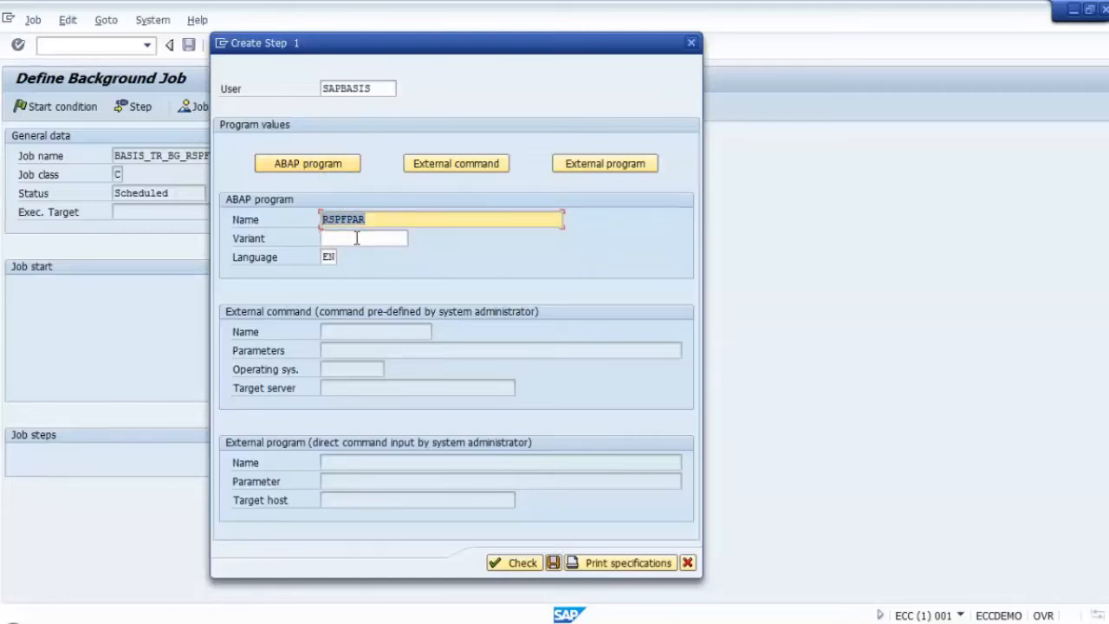
pyautogui.click(356, 239)
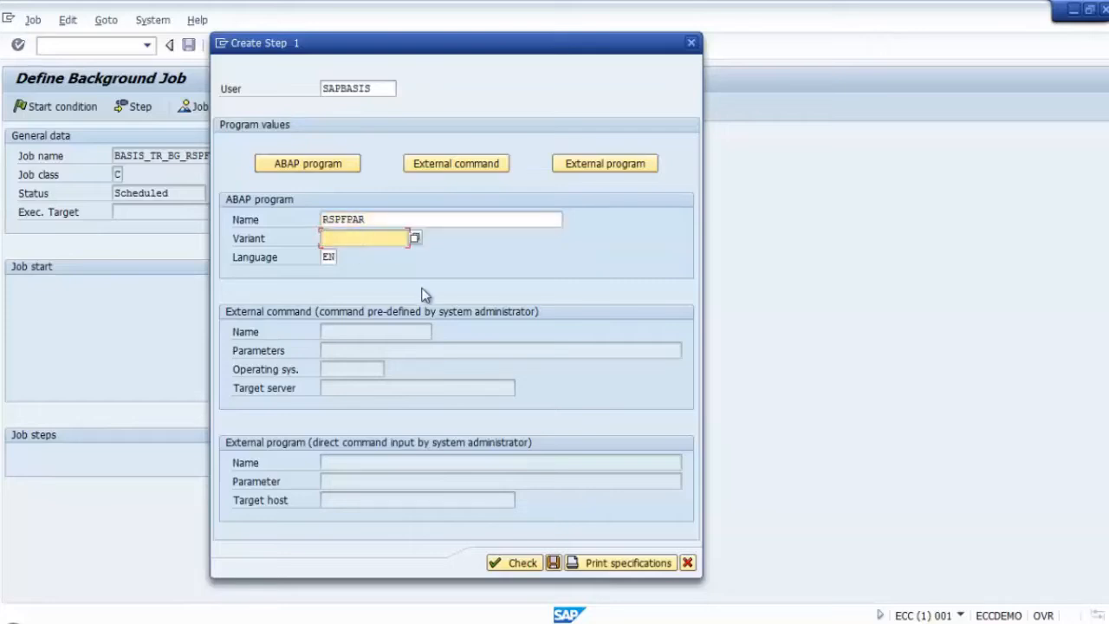
pyautogui.click(414, 240)
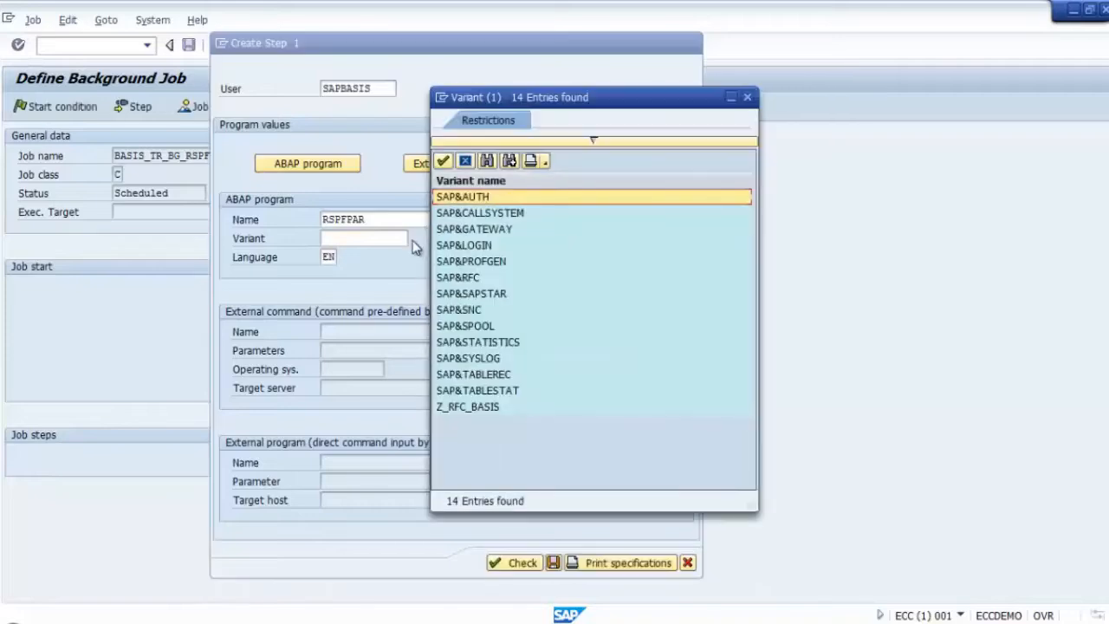
pyautogui.click(476, 407)
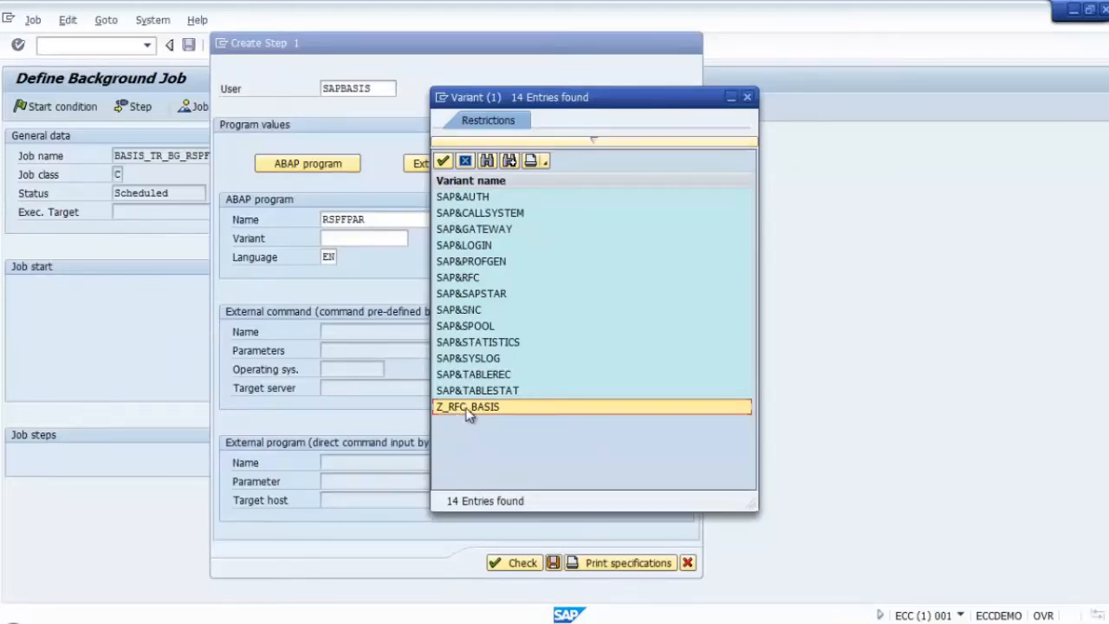
pyautogui.doubleClick(470, 409)
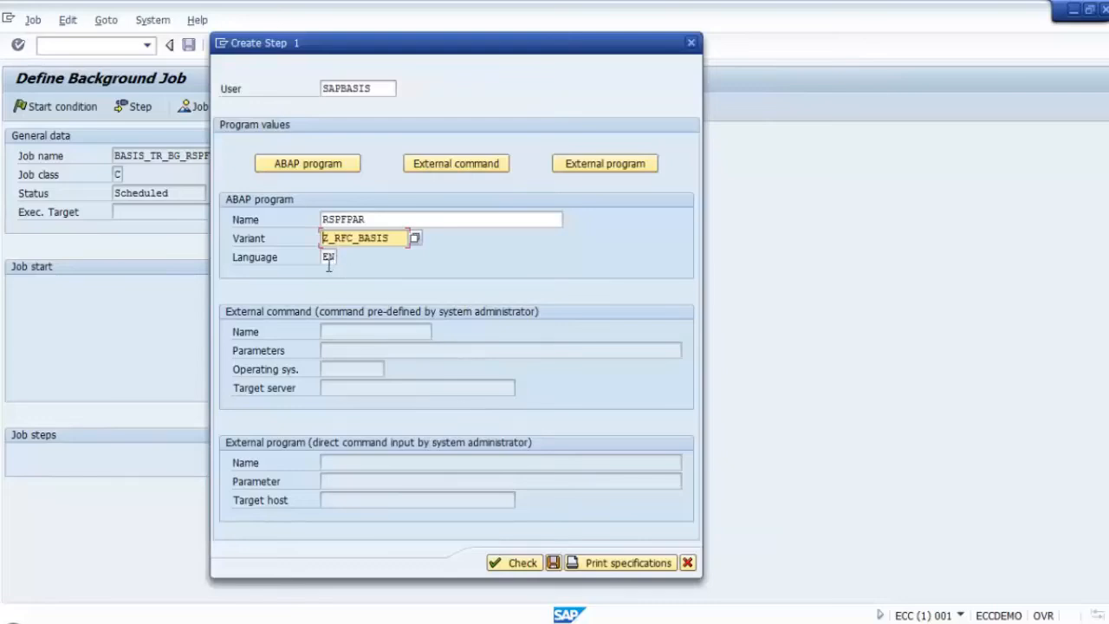
pyautogui.click(518, 564)
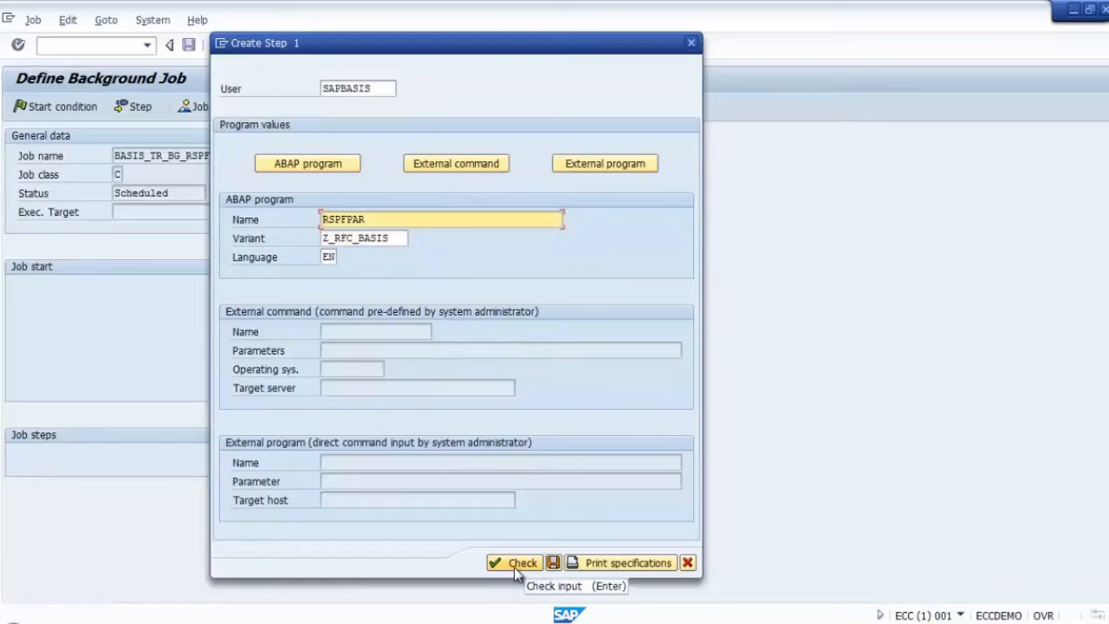
# Step: Try checking the job step with the incomplete variant name Z_RFC_BASI, and dismiss the resulting dialog
pyautogui.click(392, 238)
pyautogui.press('BackSpace')
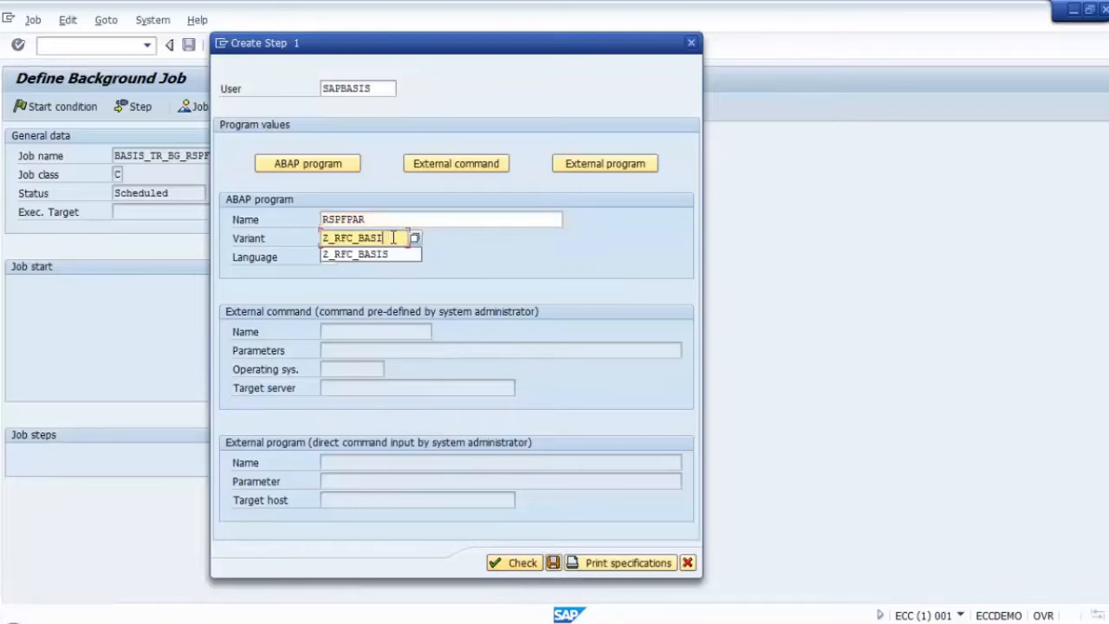
pyautogui.press('Return')
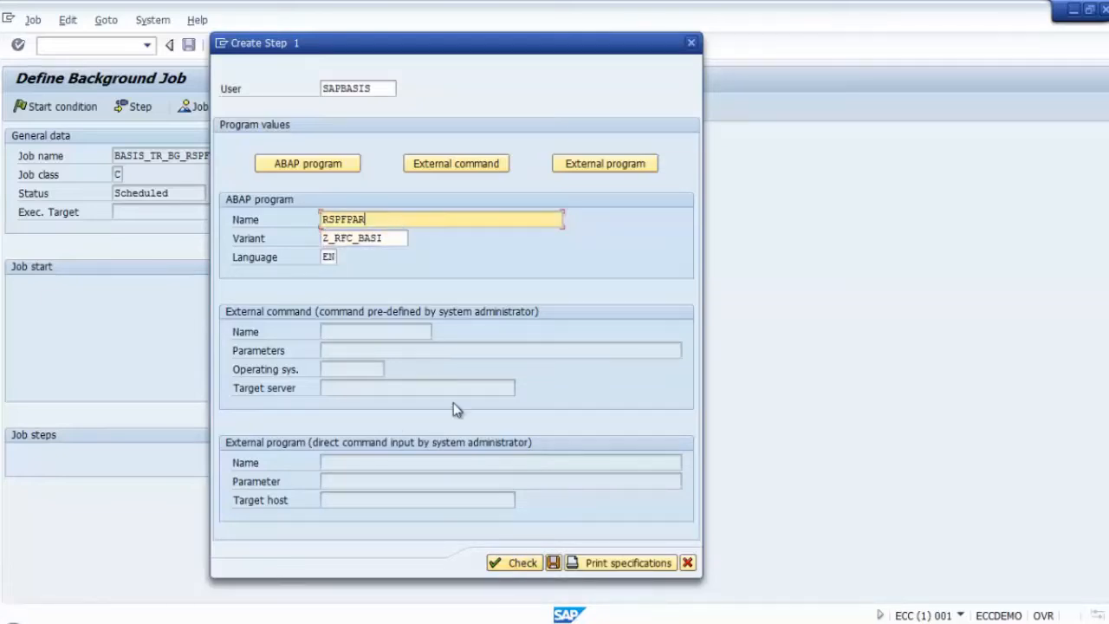
pyautogui.click(387, 239)
pyautogui.click(515, 564)
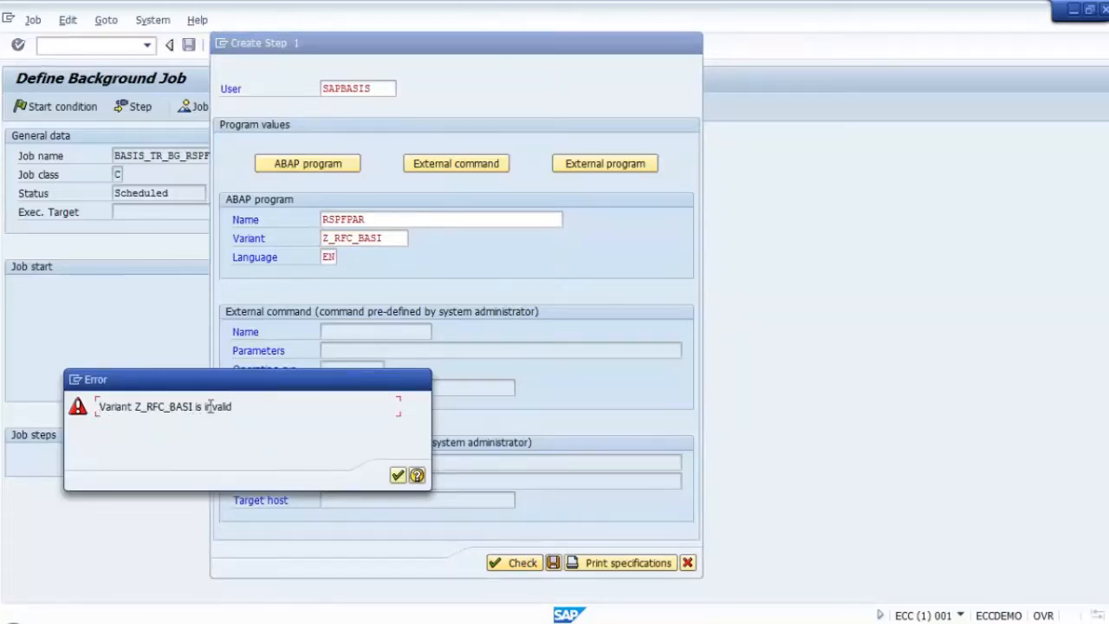
pyautogui.click(397, 476)
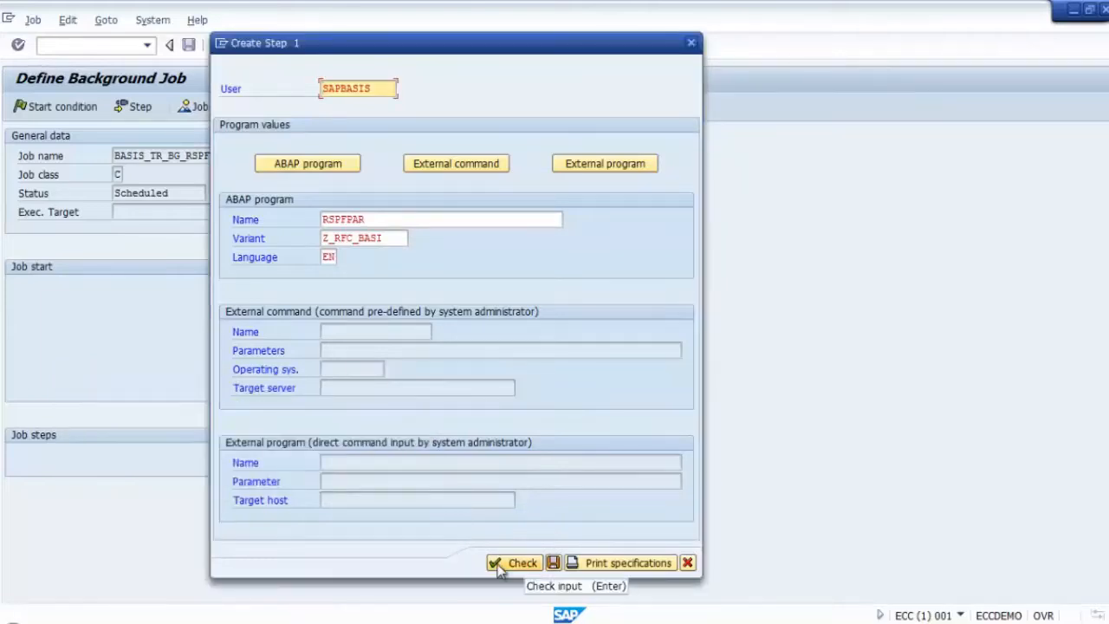
# Step: Set the step's variant to Z_RFC_BASIS, check and save the step, and return to the job definition
pyautogui.click(384, 238)
pyautogui.write('C')
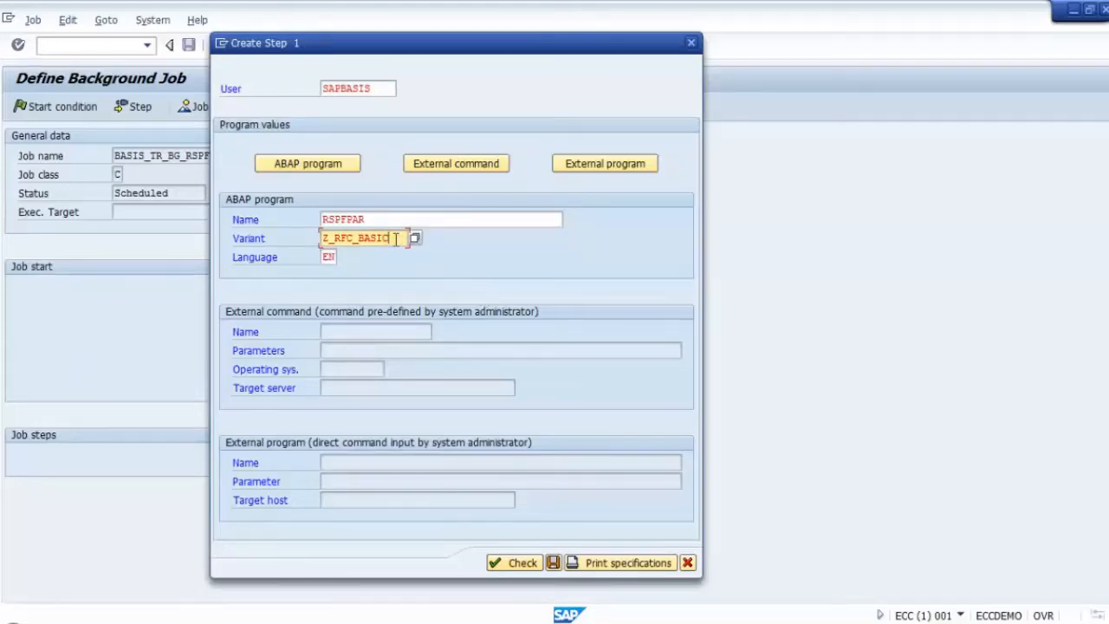
pyautogui.press('BackSpace')
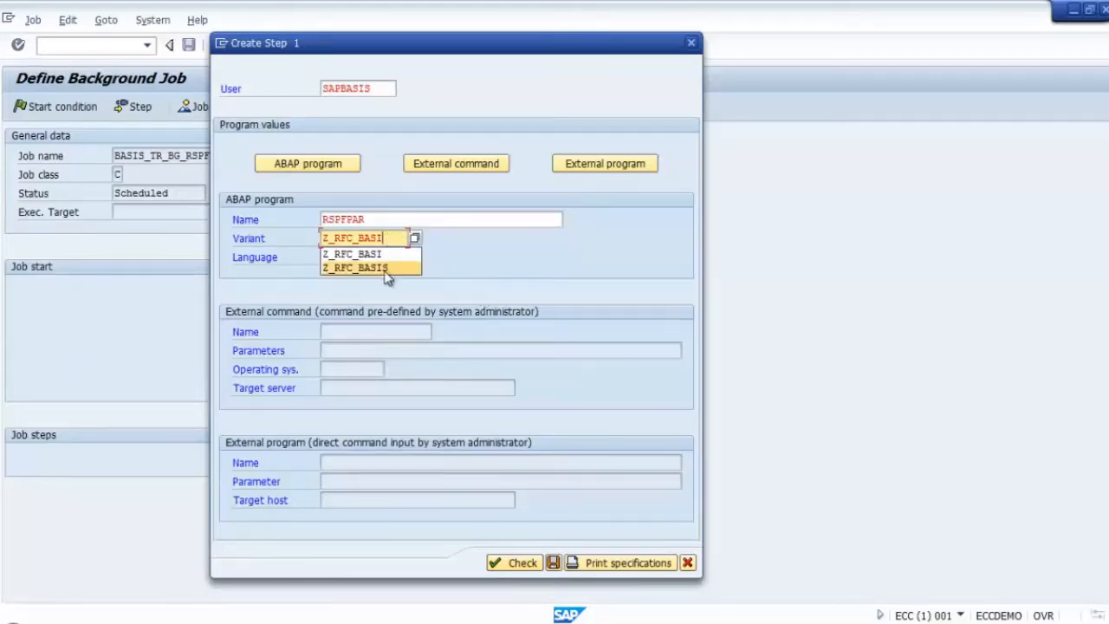
pyautogui.click(383, 269)
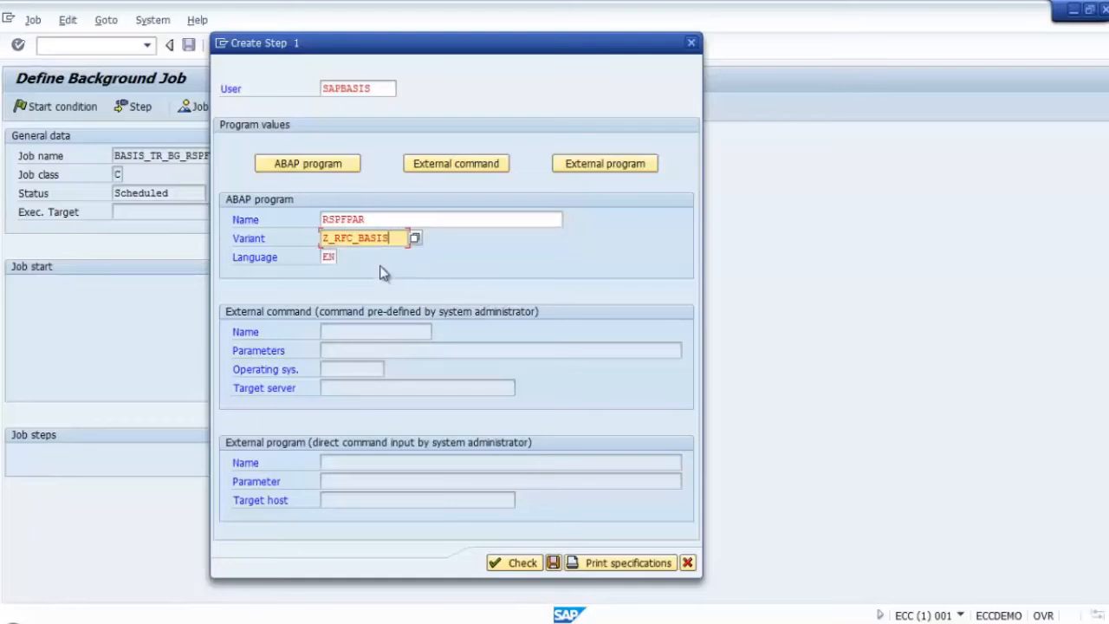
pyautogui.click(520, 564)
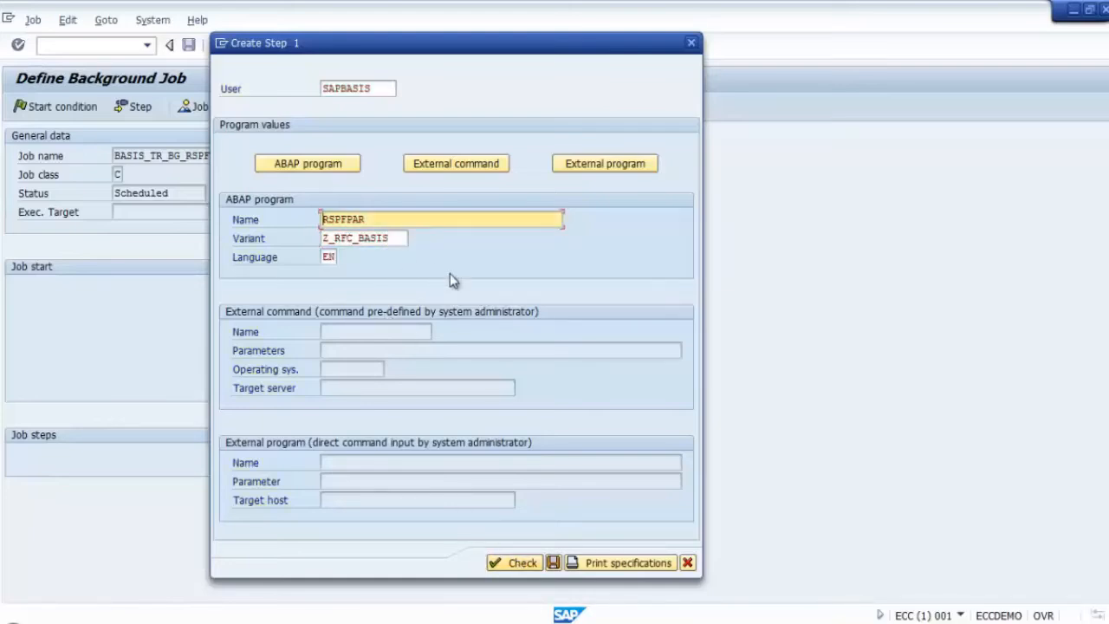
pyautogui.click(554, 564)
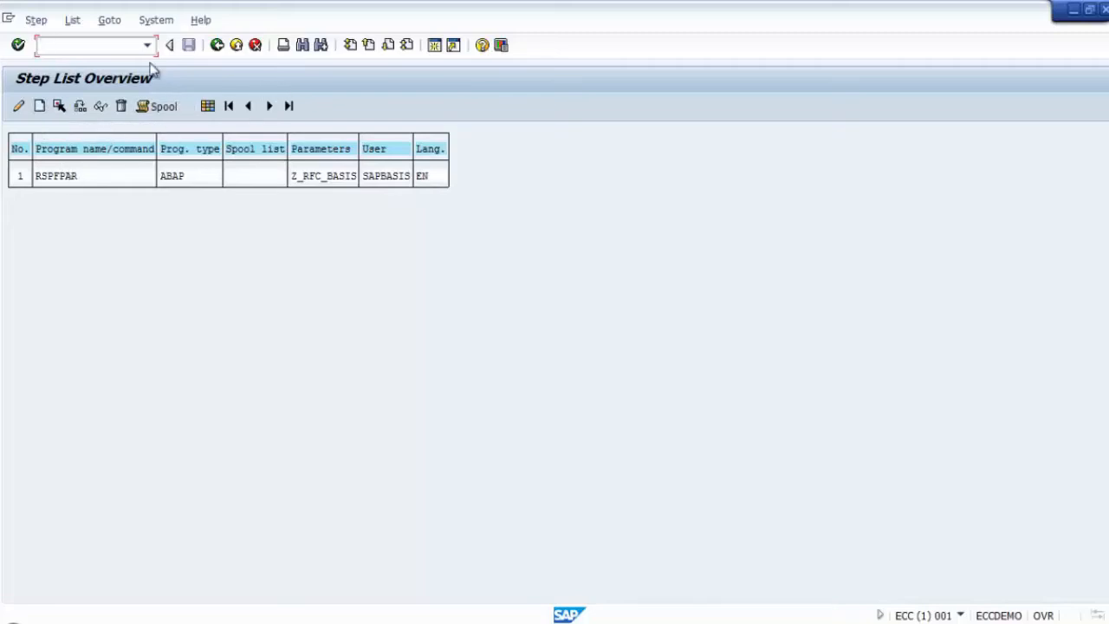
pyautogui.click(217, 45)
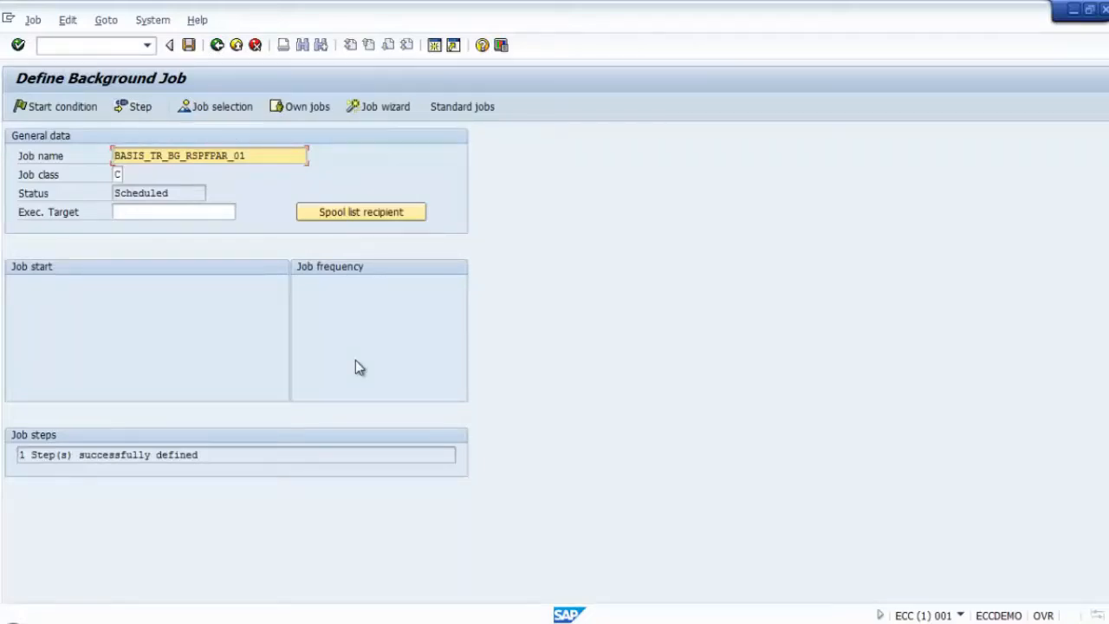
# Step: Set the job's start condition to immediate without periodic repetition, and save the job
pyautogui.click(64, 110)
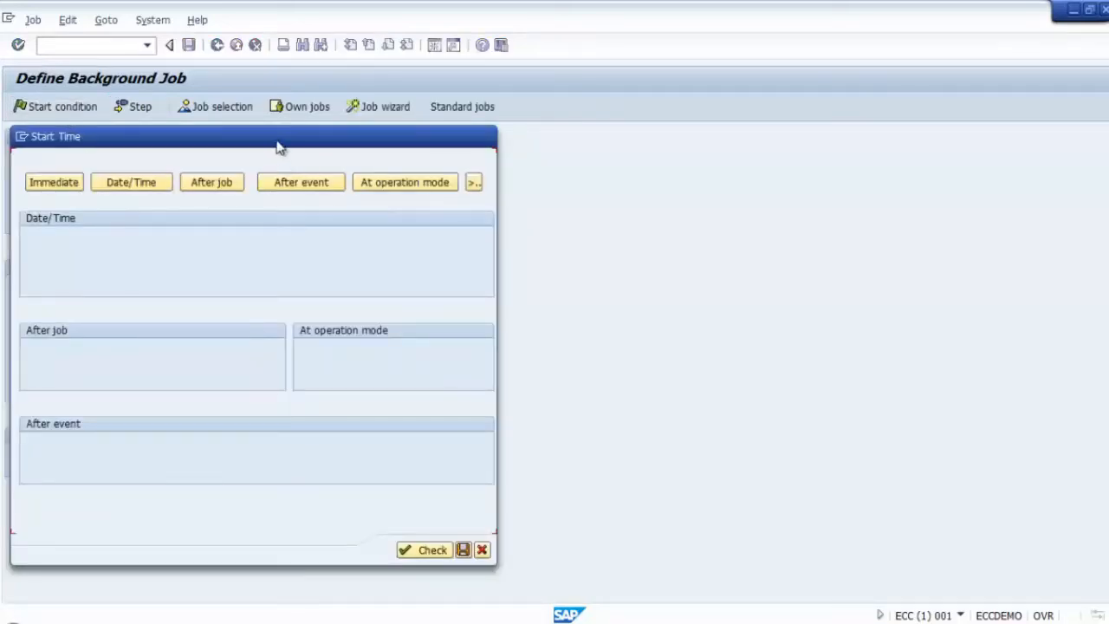
pyautogui.moveTo(280, 146); pyautogui.dragTo(382, 132)
pyautogui.click(156, 167)
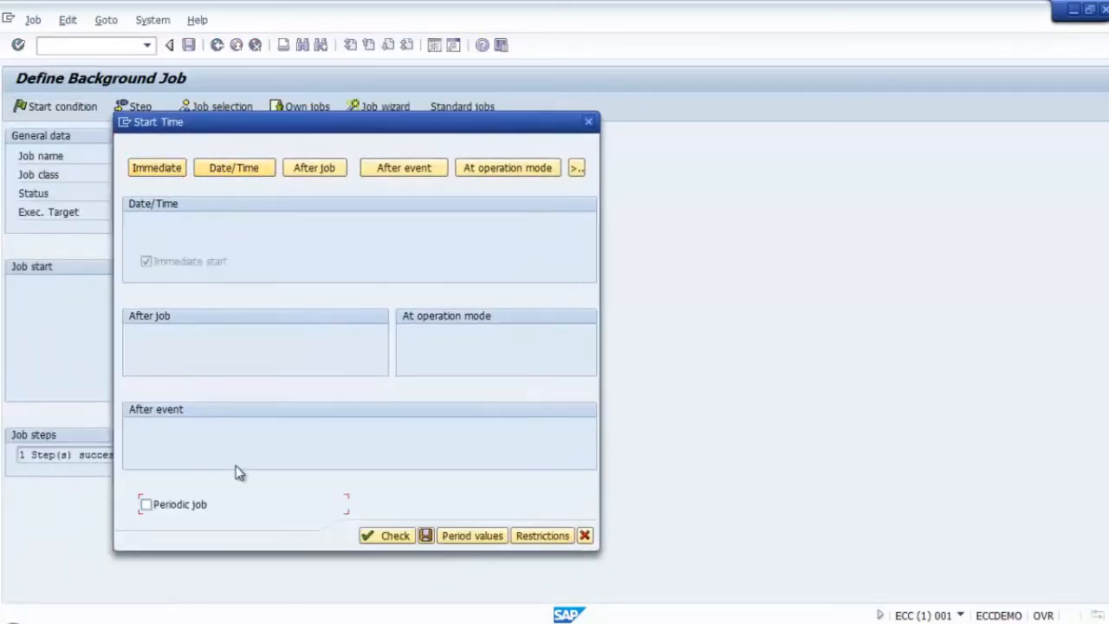
pyautogui.click(427, 535)
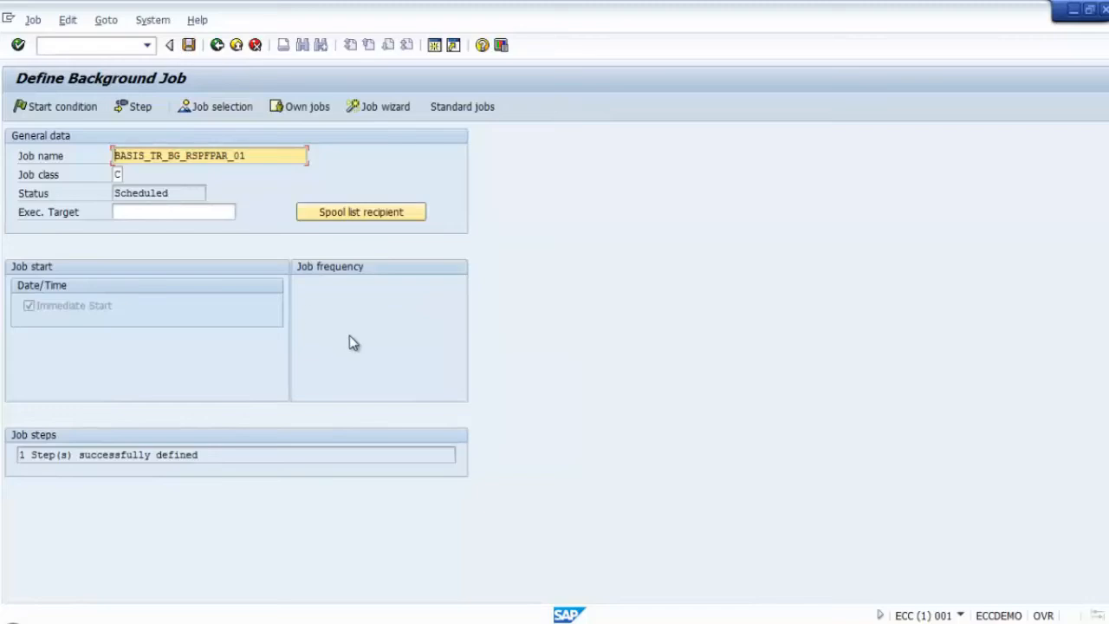
pyautogui.click(189, 46)
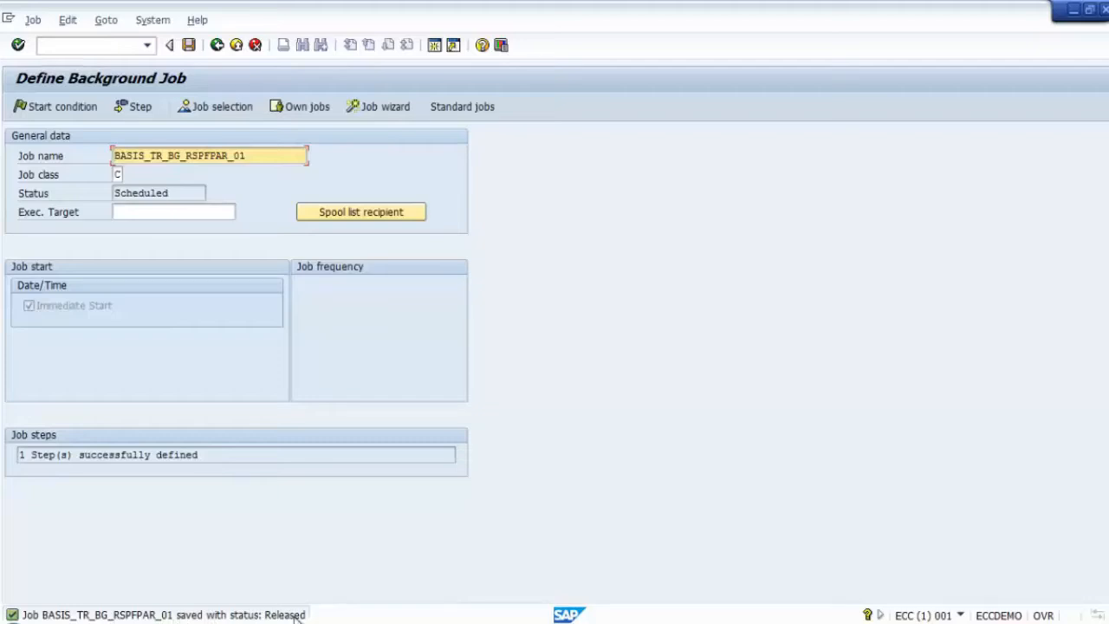
# Step: Open job selection with transaction sm37 and list the SAPBASIS user's jobs of 11.05.2015 under any job name
pyautogui.click(217, 46)
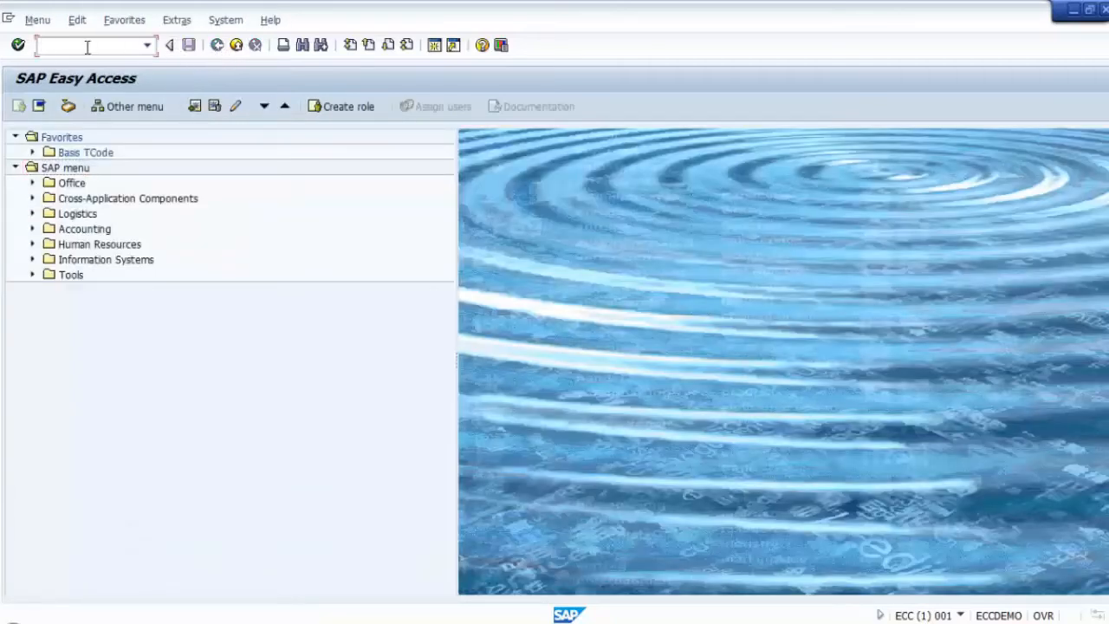
pyautogui.write('/nsm37')
pyautogui.press('Return')
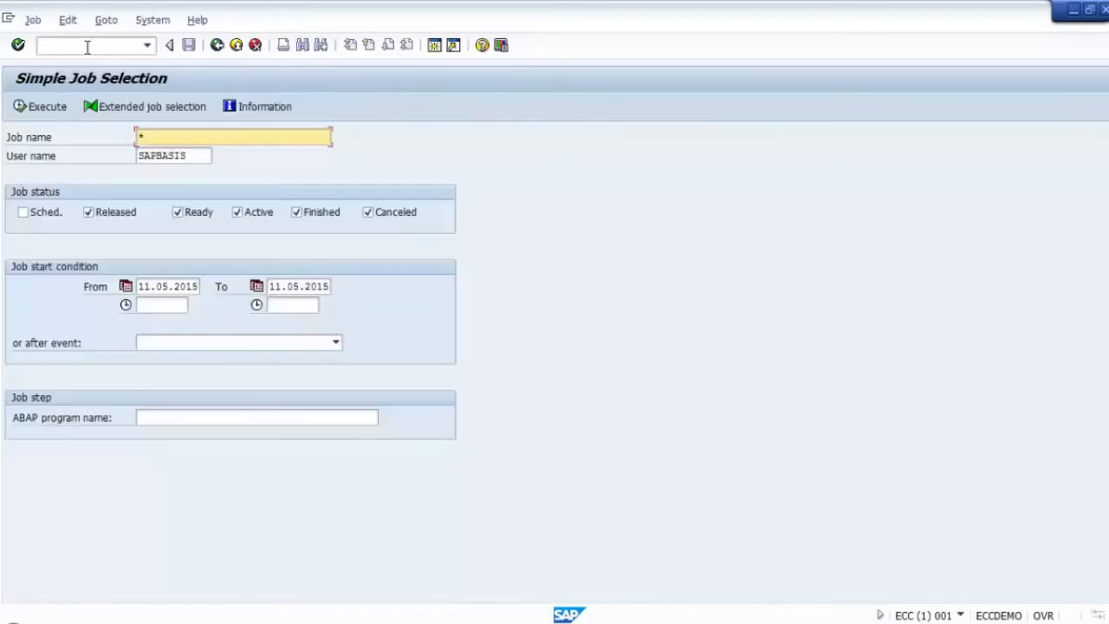
pyautogui.click(41, 108)
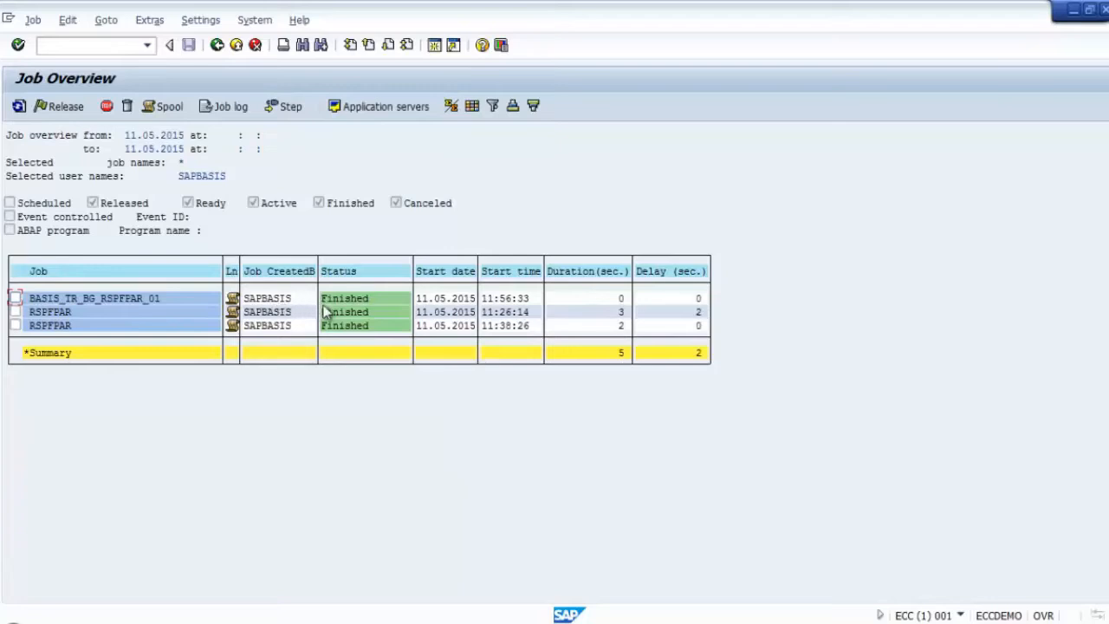
# Step: Examine the spool output of job BASIS_TR_BG_RSPFPAR_01, then return to the job overview and deselect the job
pyautogui.click(15, 298)
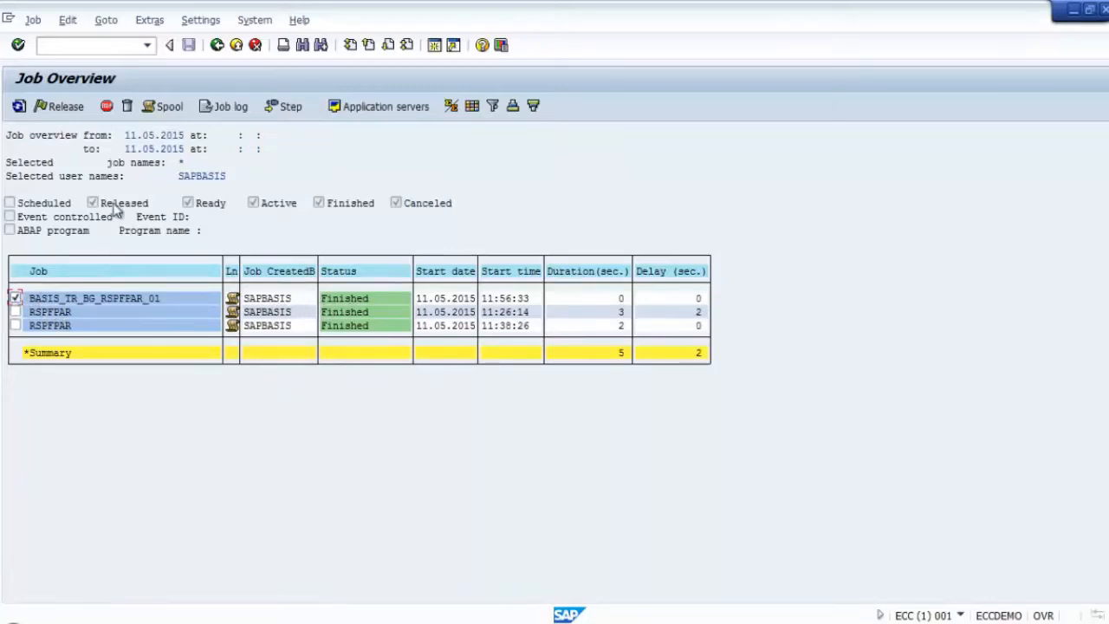
pyautogui.click(166, 108)
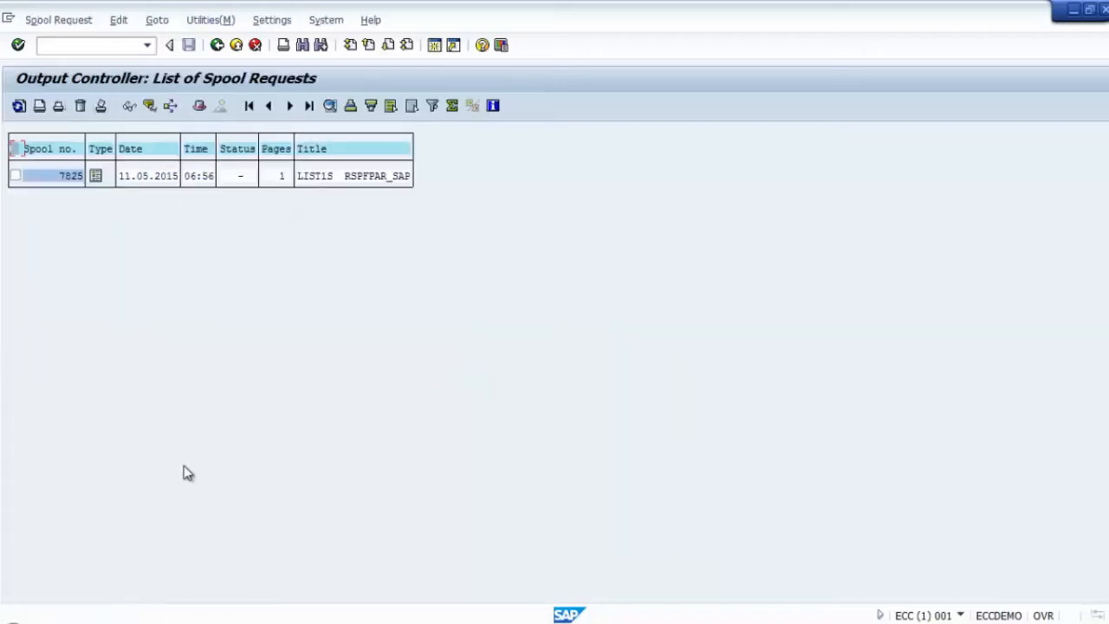
pyautogui.click(95, 176)
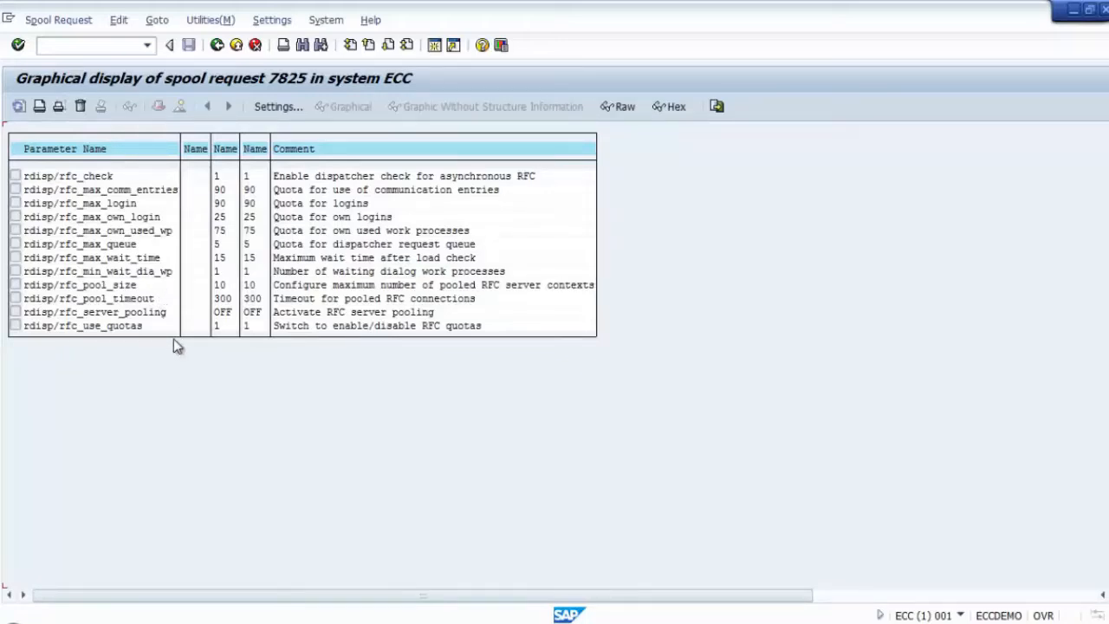
pyautogui.click(218, 46)
pyautogui.click(217, 46)
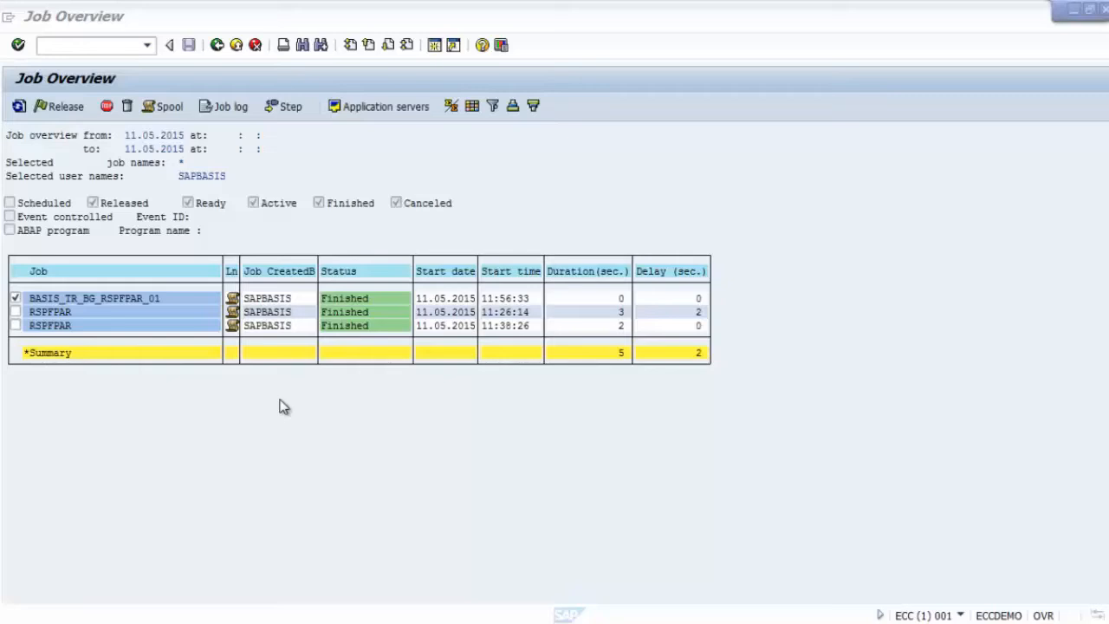
pyautogui.click(15, 300)
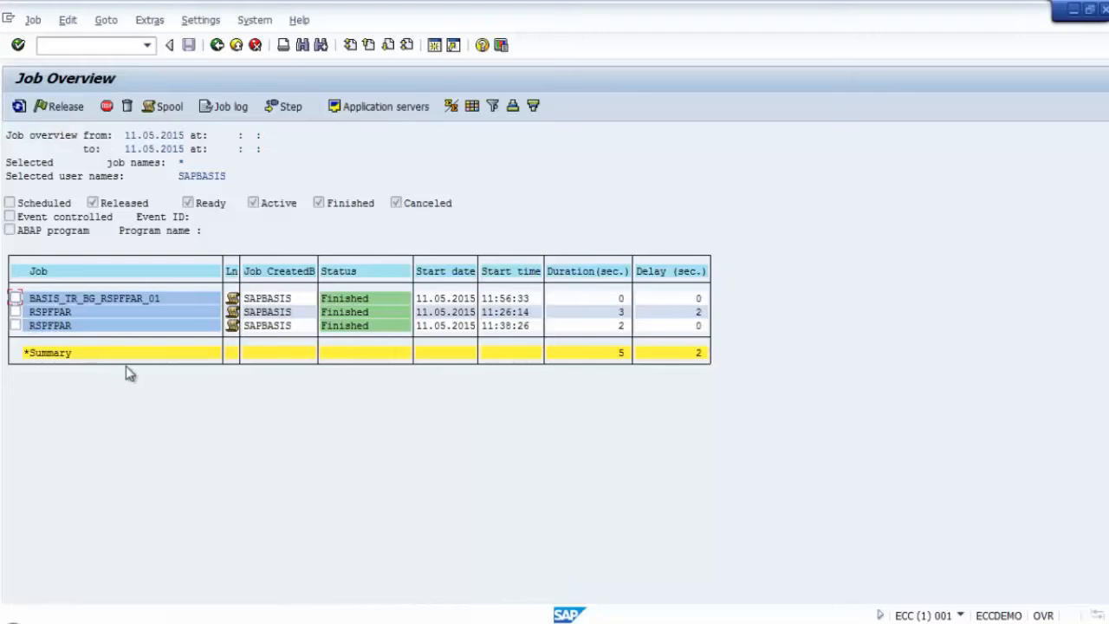
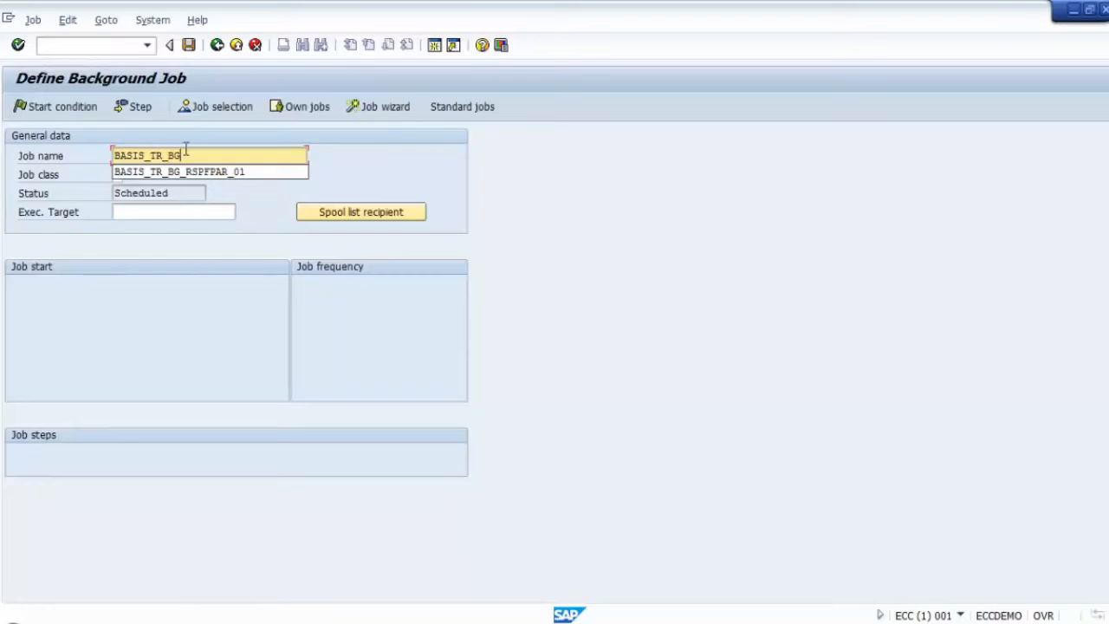
# Step: Name the job BASIS_TR_BG_RSPFPAR_02, then check and save its first step running ABAP program RSPFPAR with variant SAP&AUTH
pyautogui.write('_RSPFFAR_02')
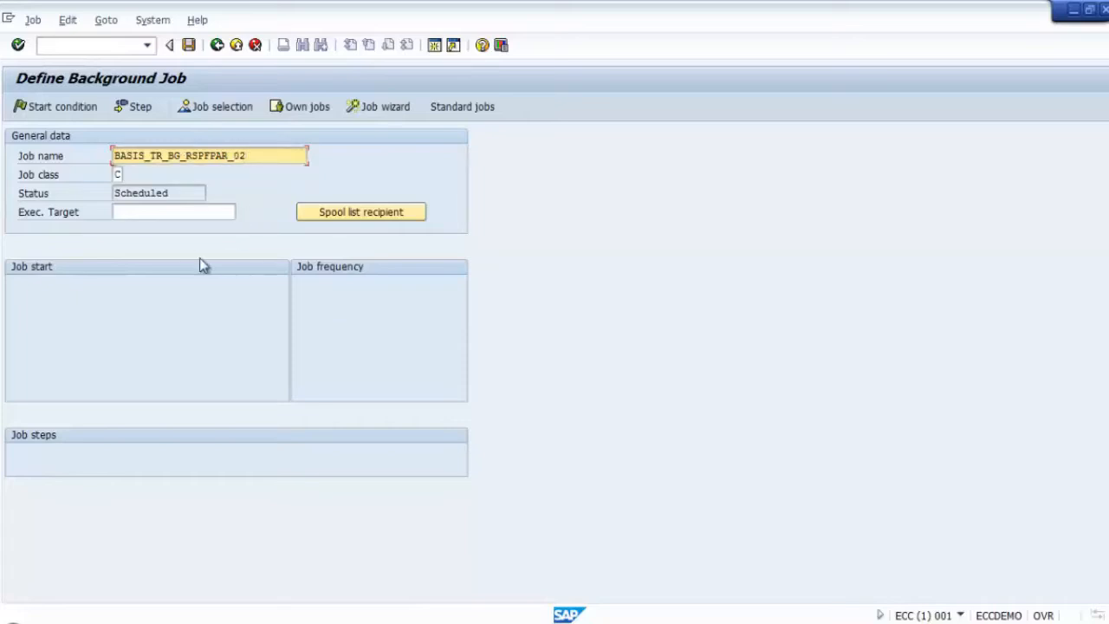
pyautogui.click(176, 211)
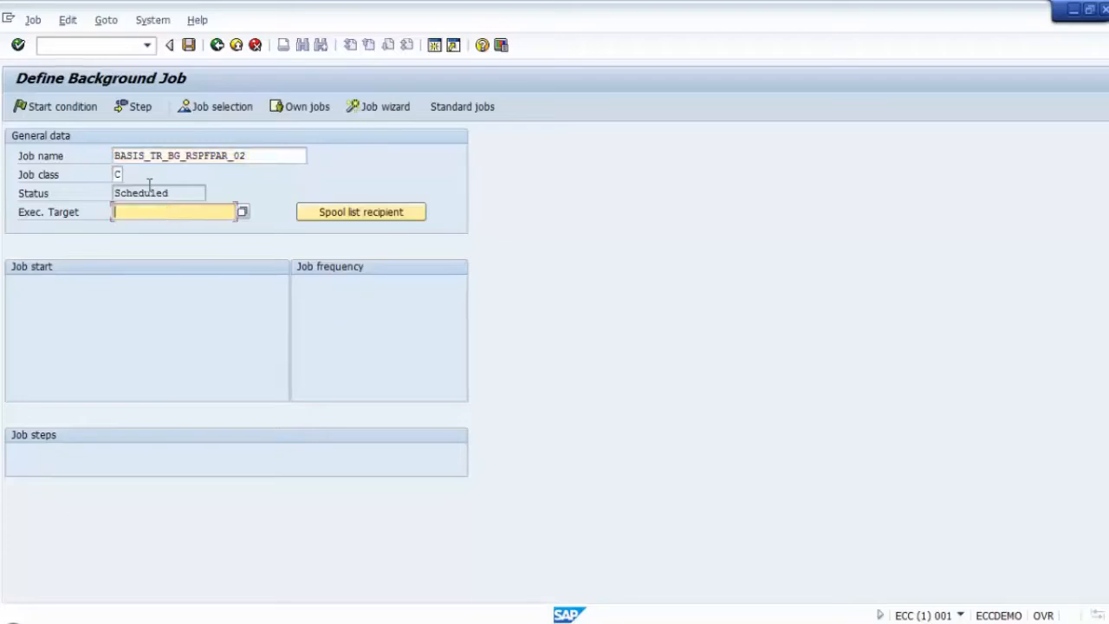
pyautogui.click(123, 106)
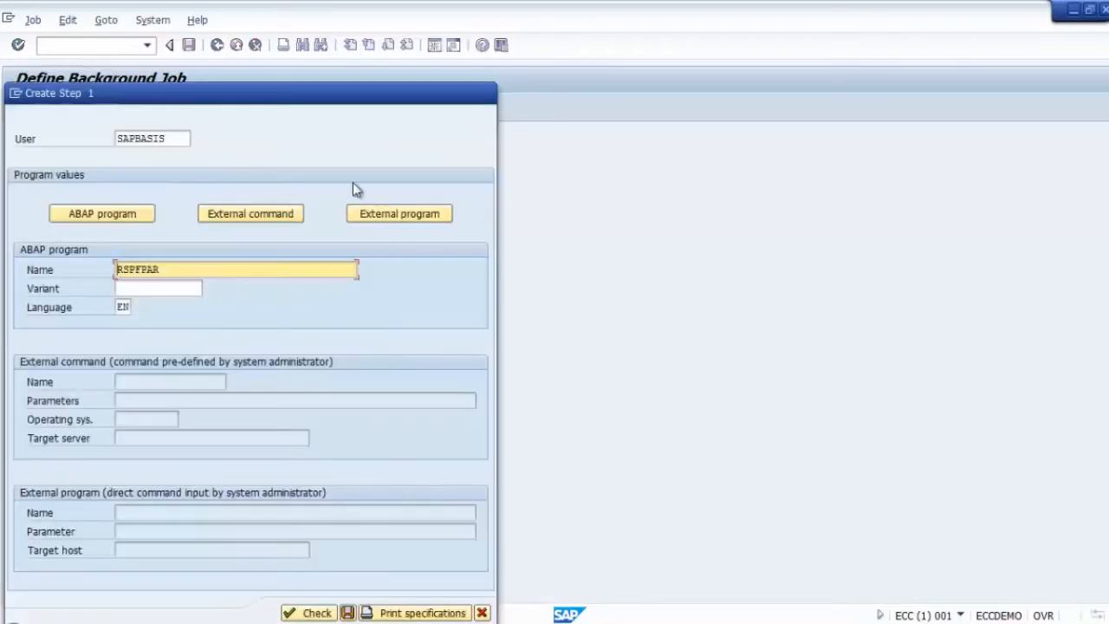
pyautogui.moveTo(312, 101); pyautogui.dragTo(688, 50)
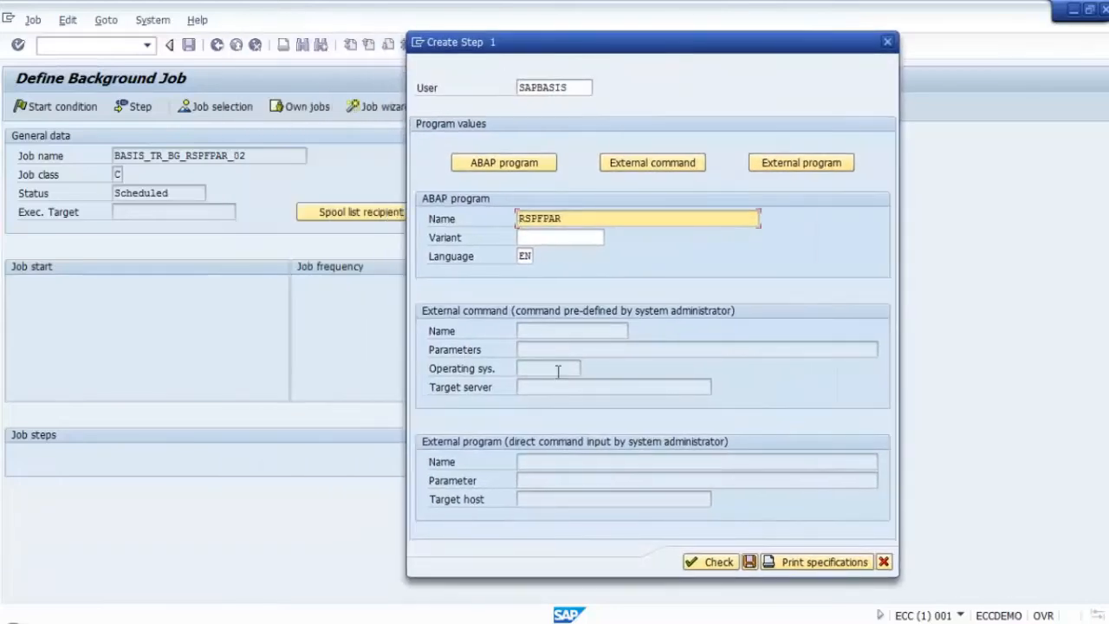
pyautogui.click(535, 235)
pyautogui.click(610, 240)
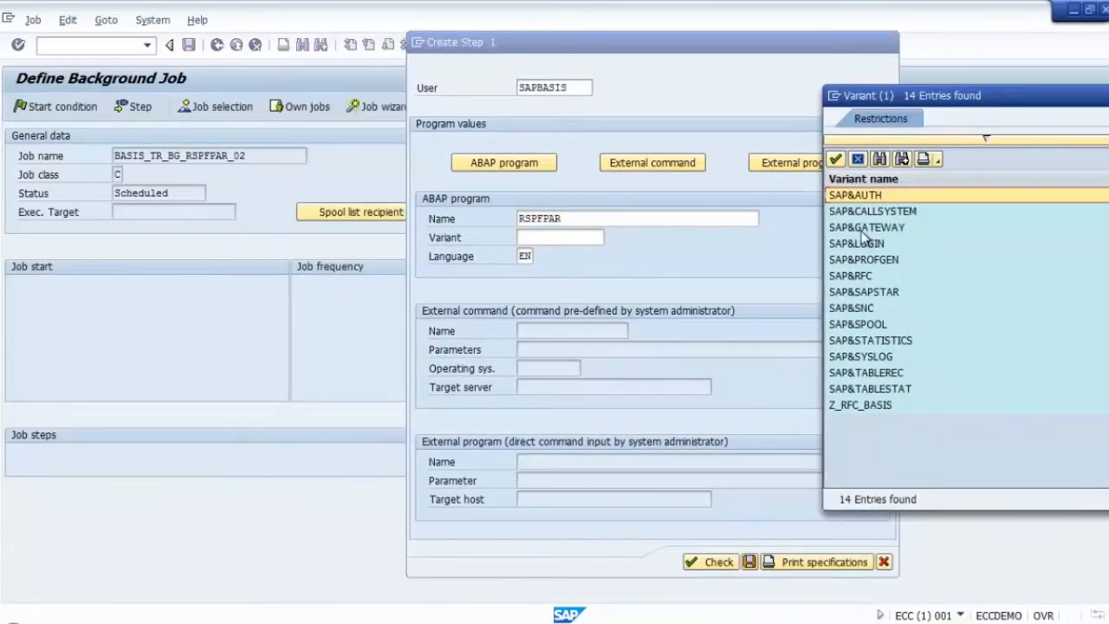
pyautogui.doubleClick(869, 201)
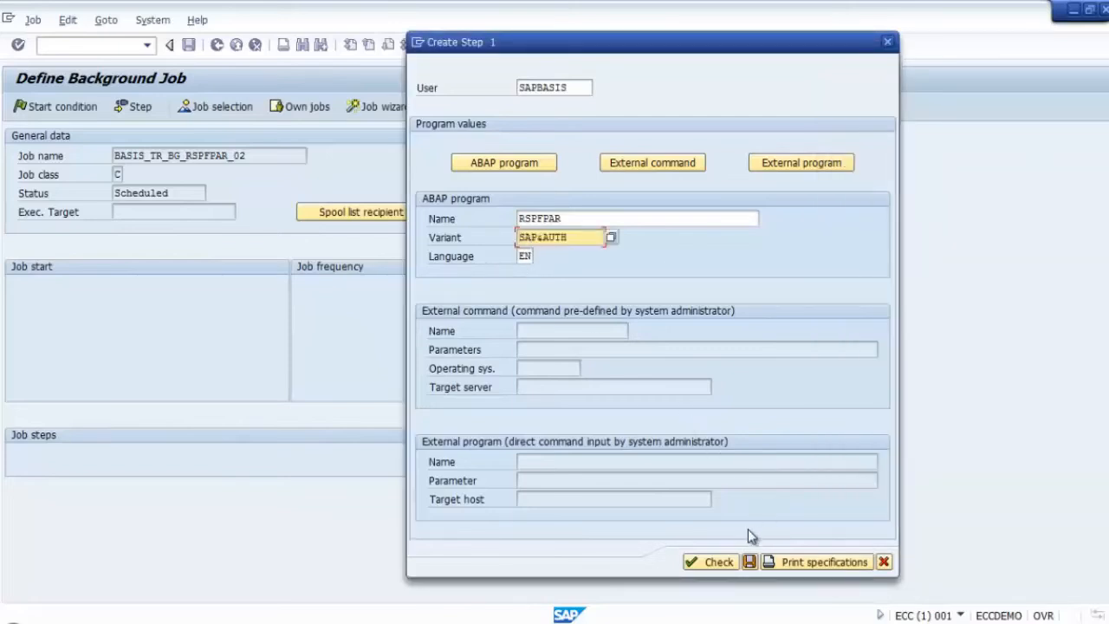
pyautogui.click(702, 562)
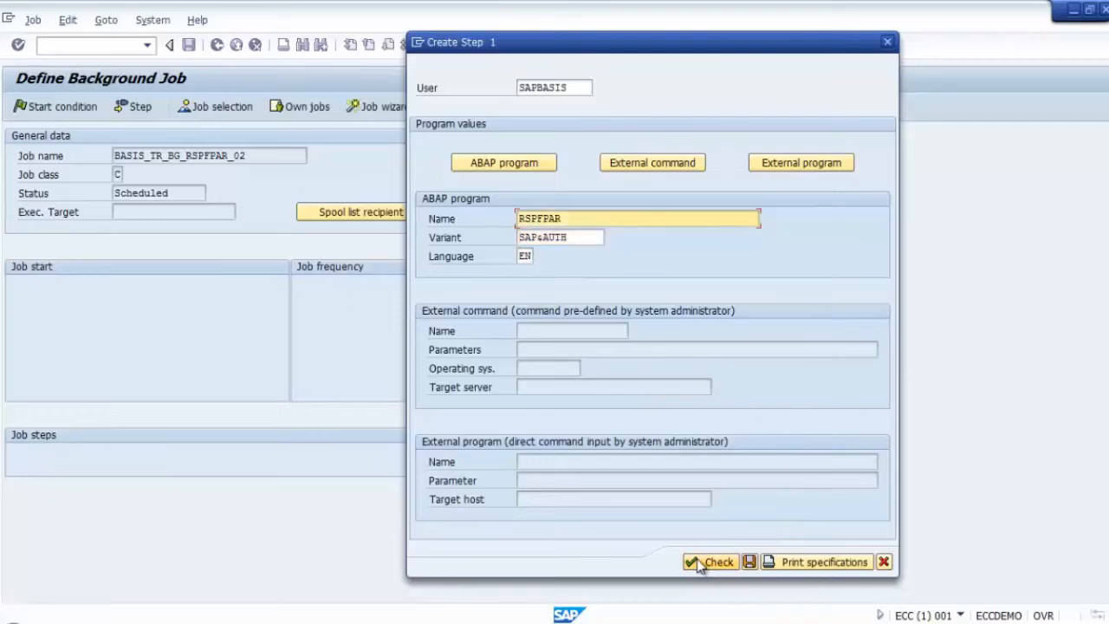
pyautogui.click(749, 562)
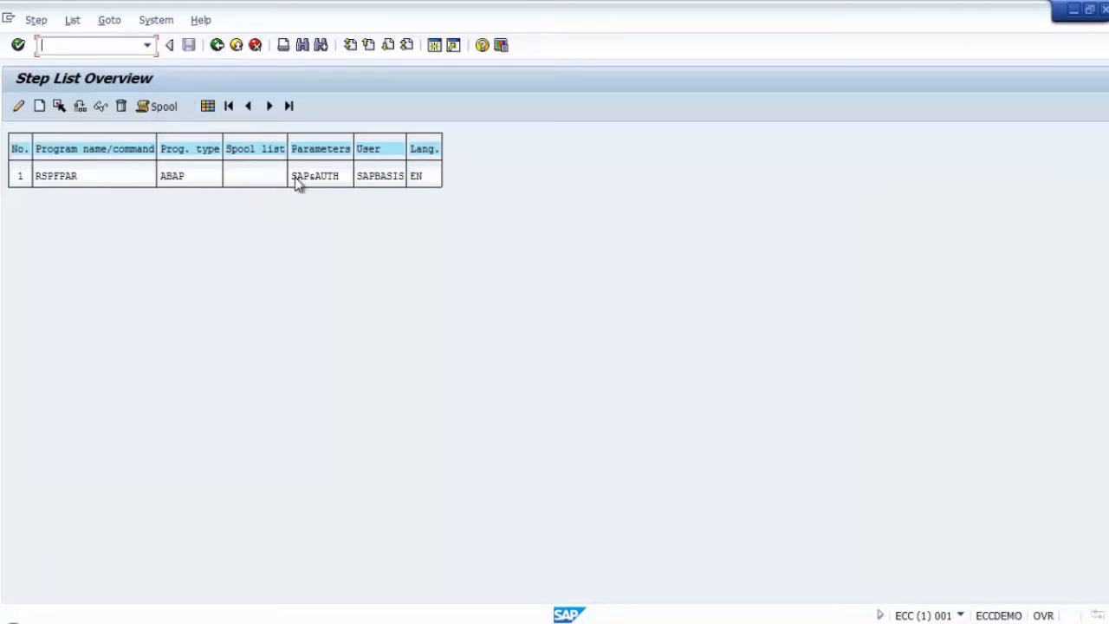
# Step: Add a second step running ABAP program RSPFPAR with variant Z_RFC_BASIS, check and save it, and return to the job definition
pyautogui.click(40, 106)
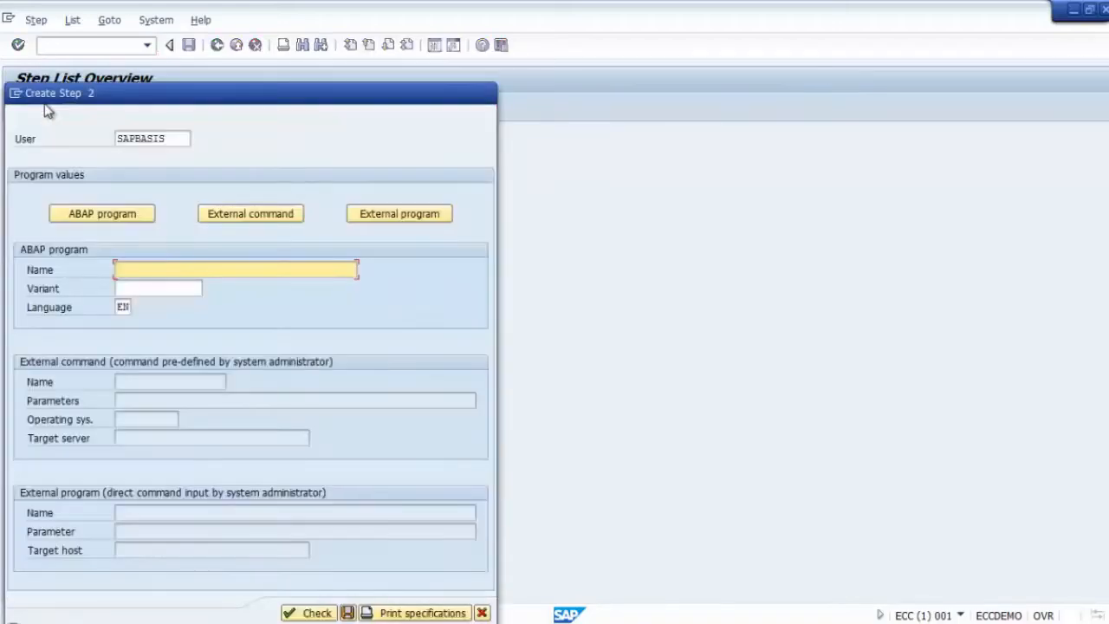
pyautogui.moveTo(227, 93); pyautogui.dragTo(368, 52)
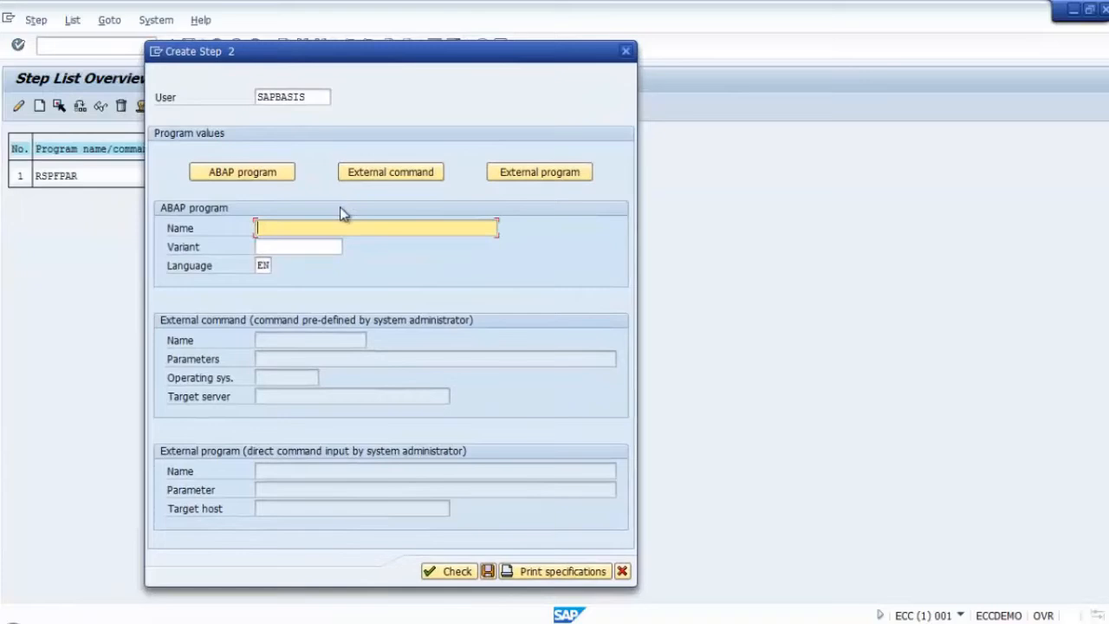
pyautogui.write('R')
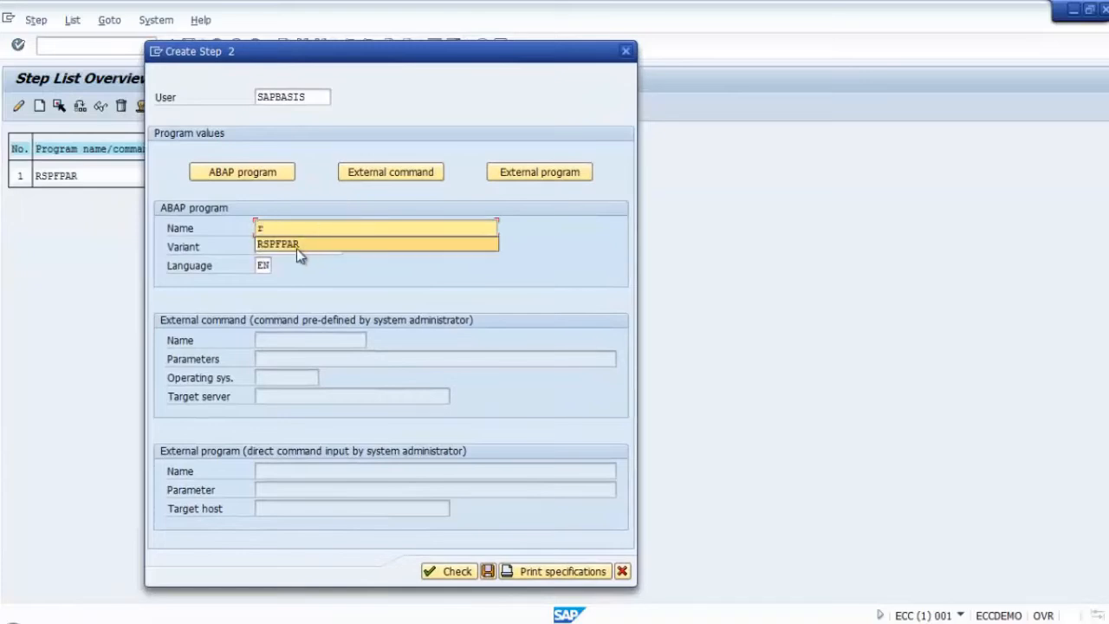
pyautogui.click(297, 249)
pyautogui.click(330, 247)
pyautogui.click(350, 247)
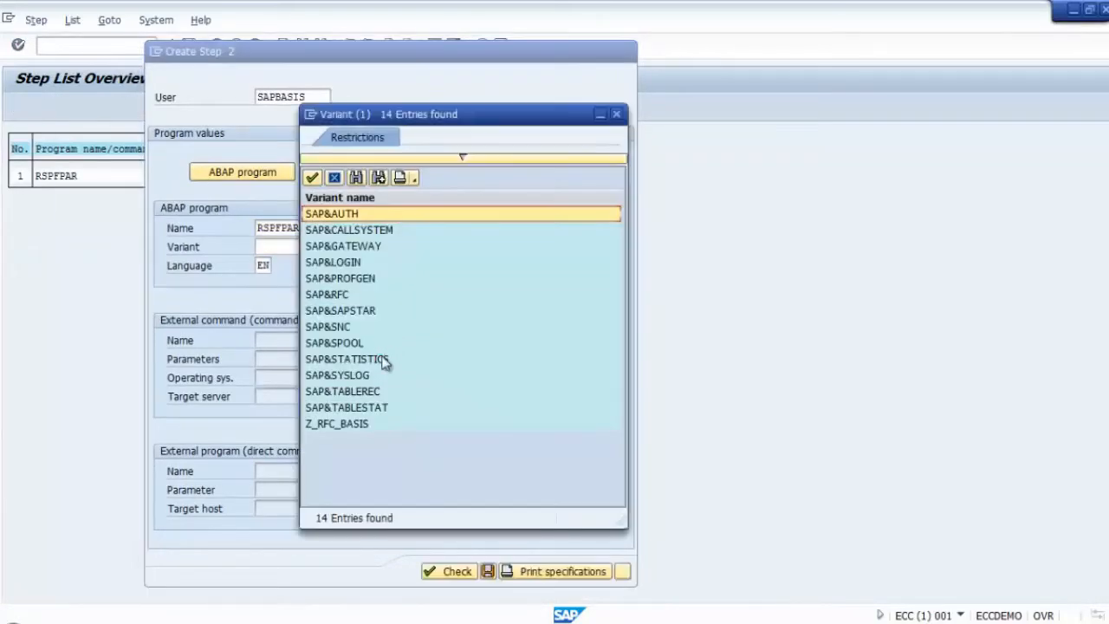
pyautogui.doubleClick(318, 423)
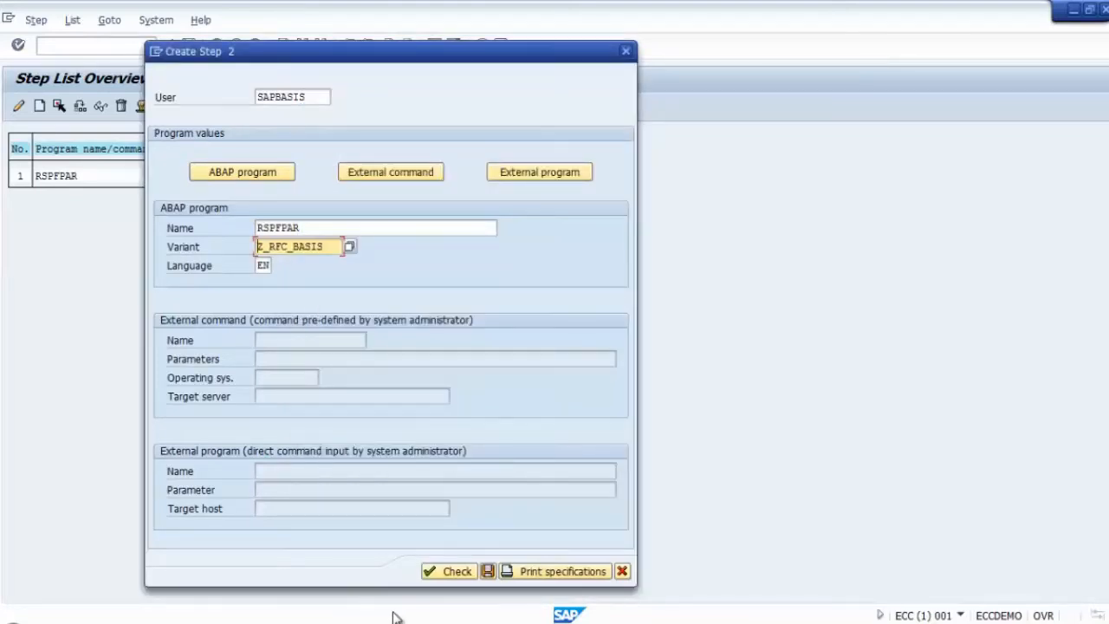
pyautogui.click(453, 573)
pyautogui.click(488, 572)
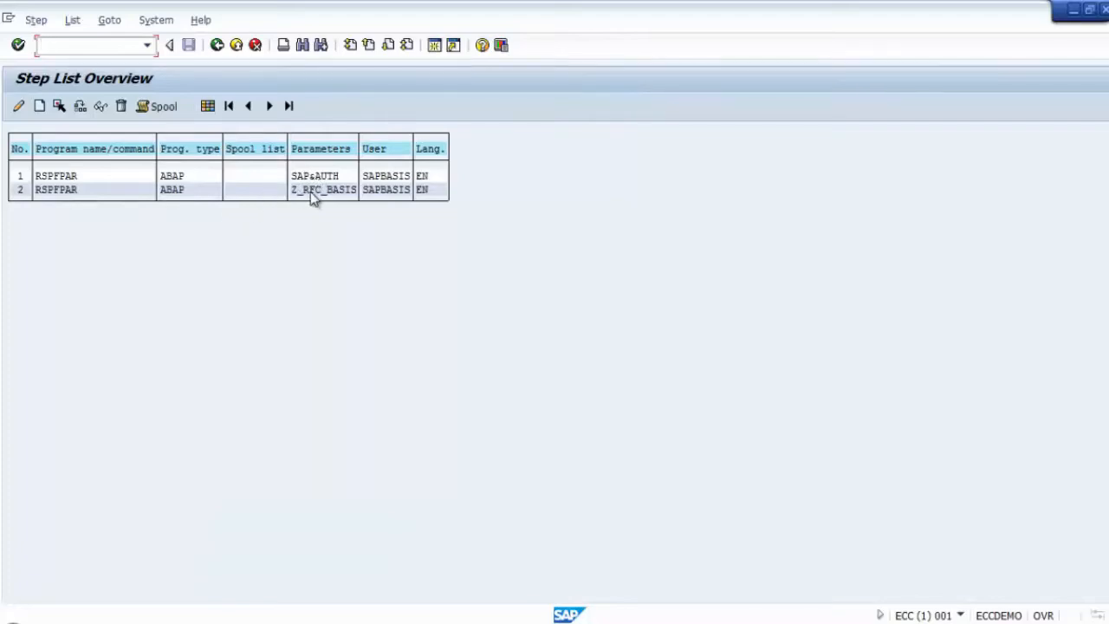
pyautogui.click(217, 45)
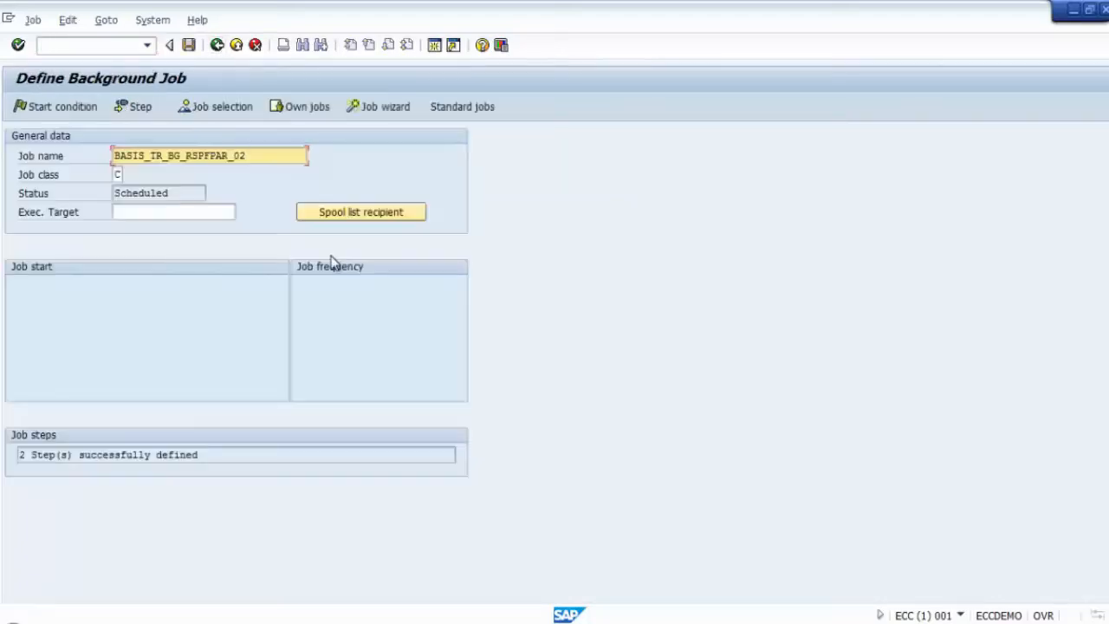
# Step: Open the job's start condition and choose a start by date and time
pyautogui.click(61, 106)
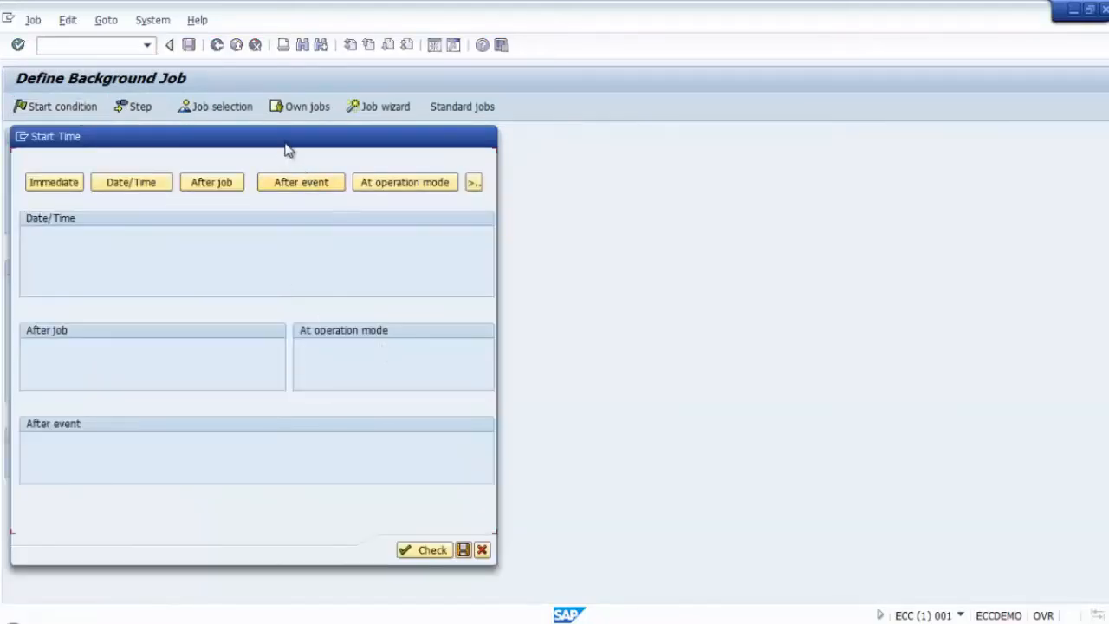
pyautogui.moveTo(357, 139); pyautogui.dragTo(547, 152)
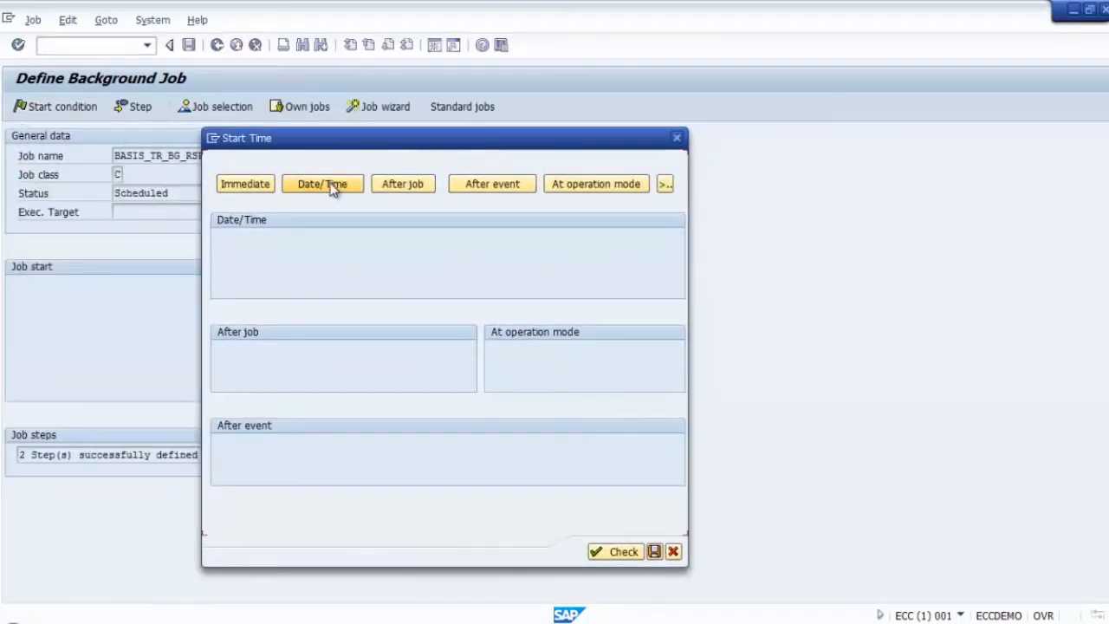
pyautogui.click(332, 187)
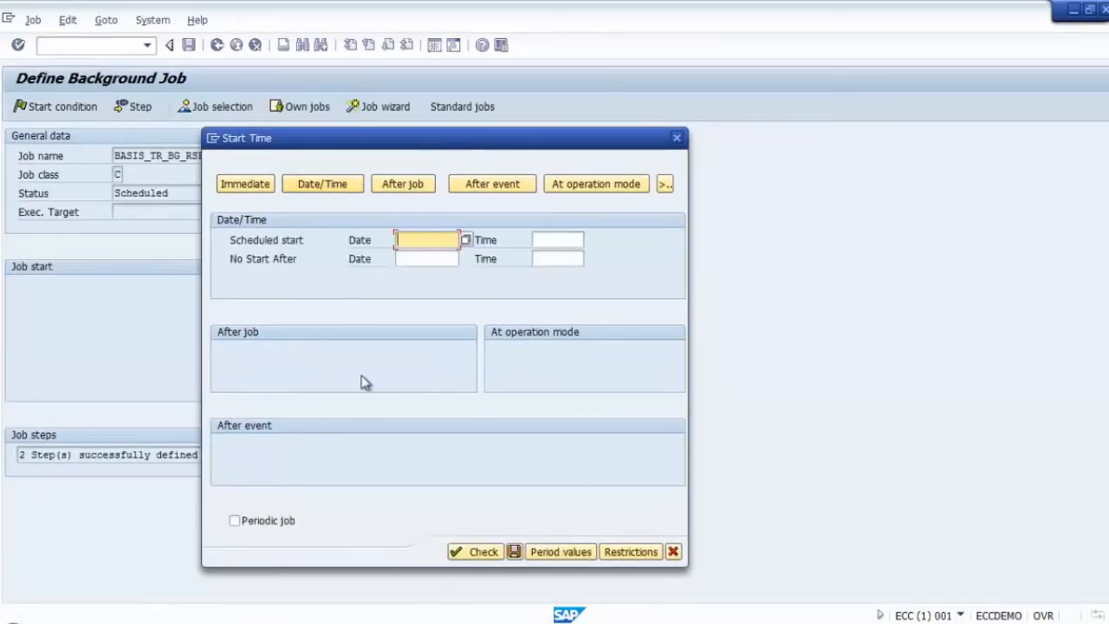
# Step: Create a new session, examine the system time in the system status, and close that session again
pyautogui.click(216, 142)
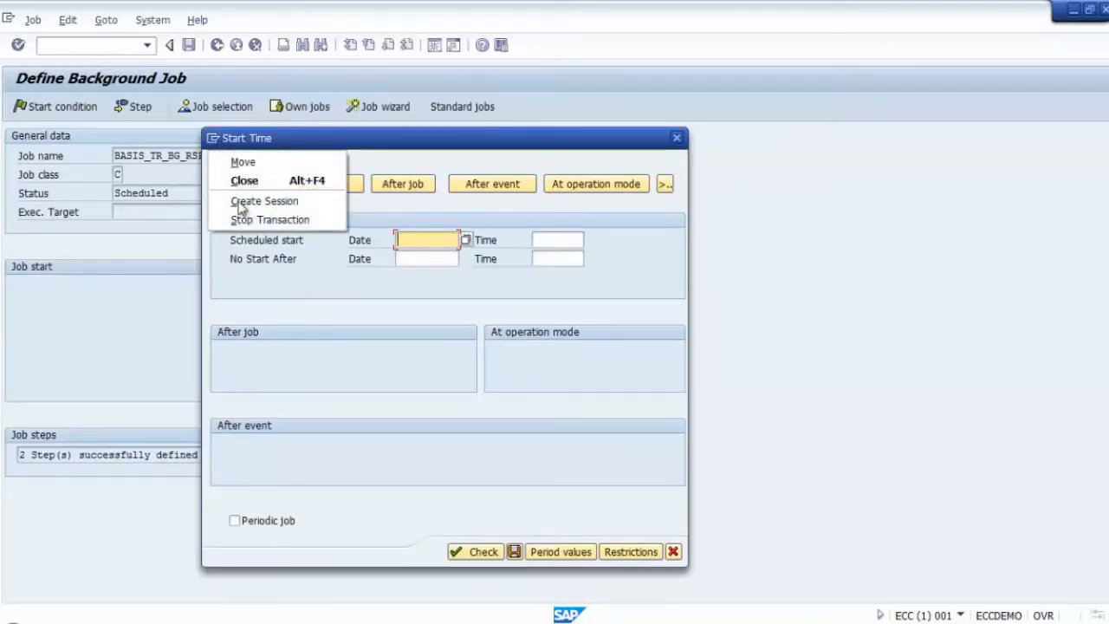
pyautogui.click(14, 21)
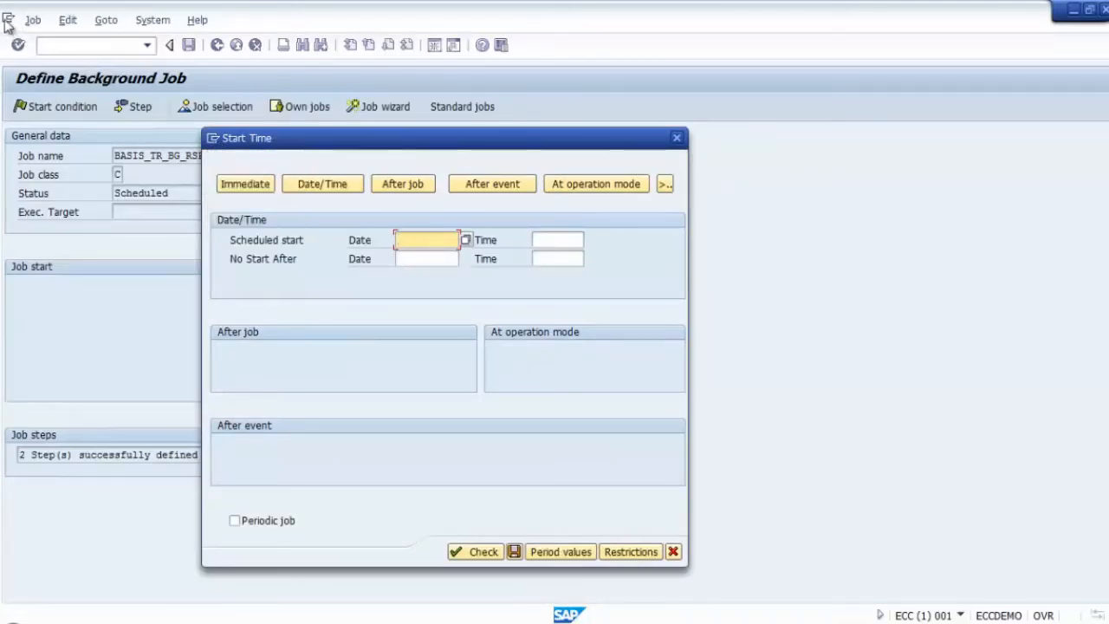
pyautogui.click(218, 144)
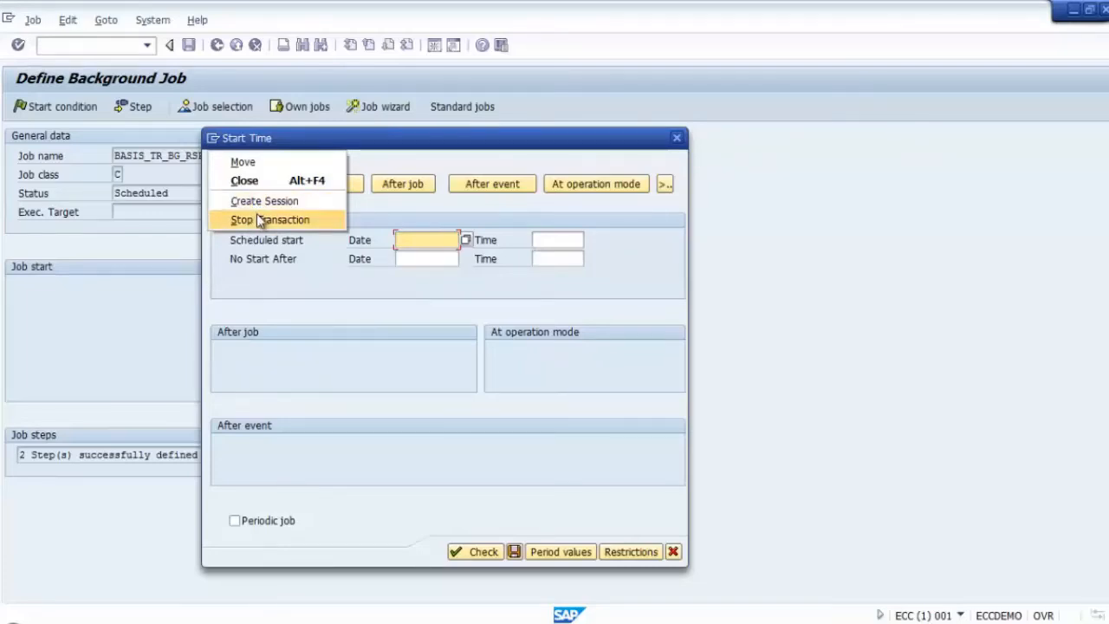
pyautogui.click(256, 204)
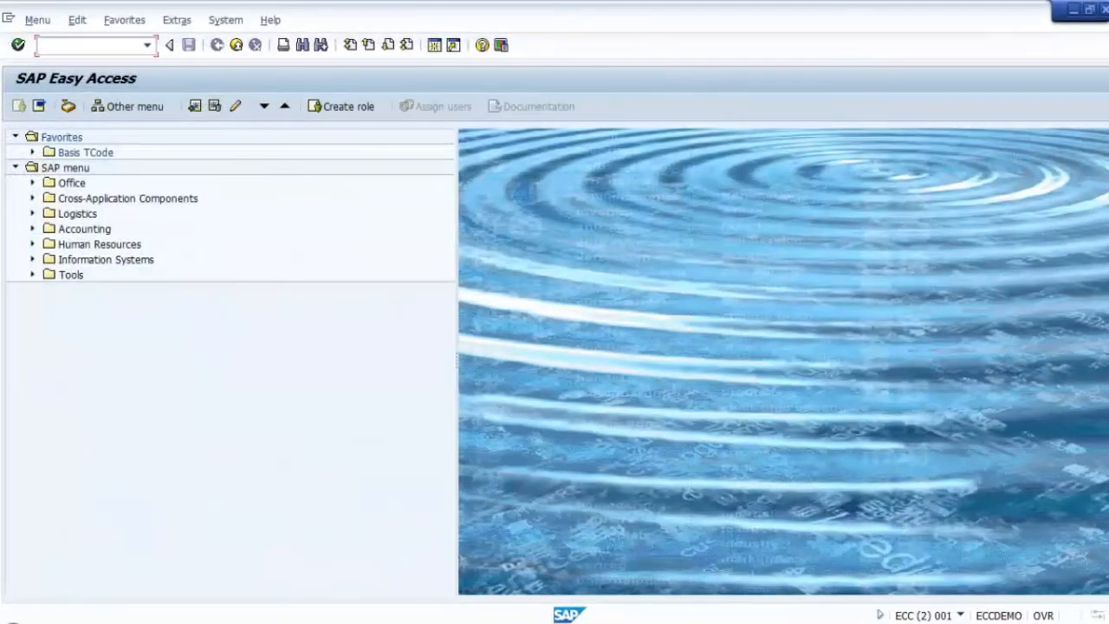
pyautogui.click(225, 20)
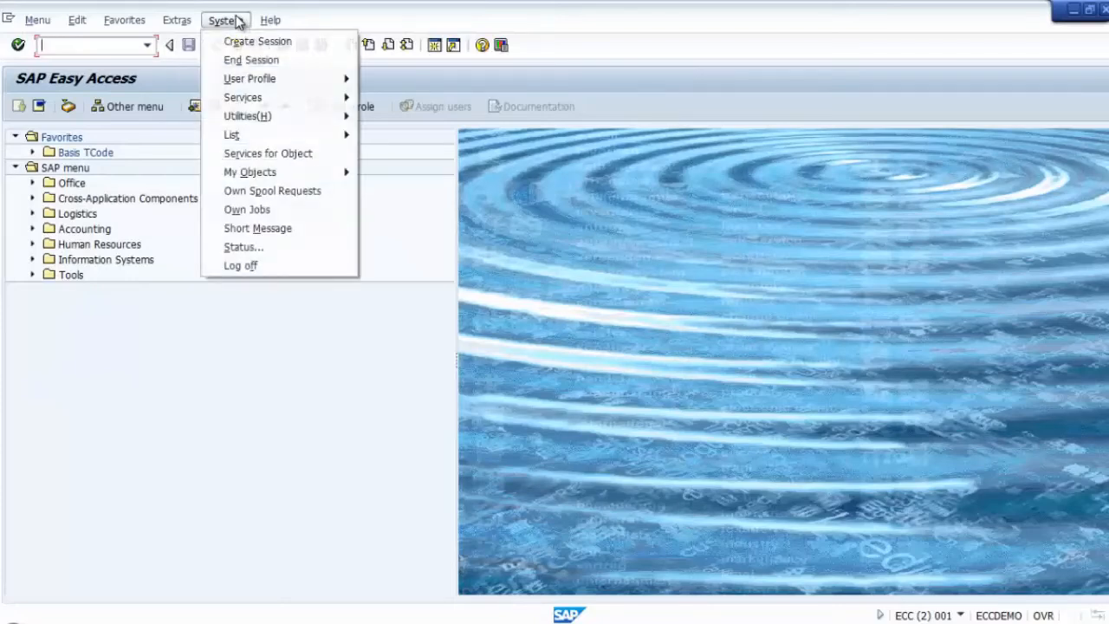
pyautogui.click(259, 247)
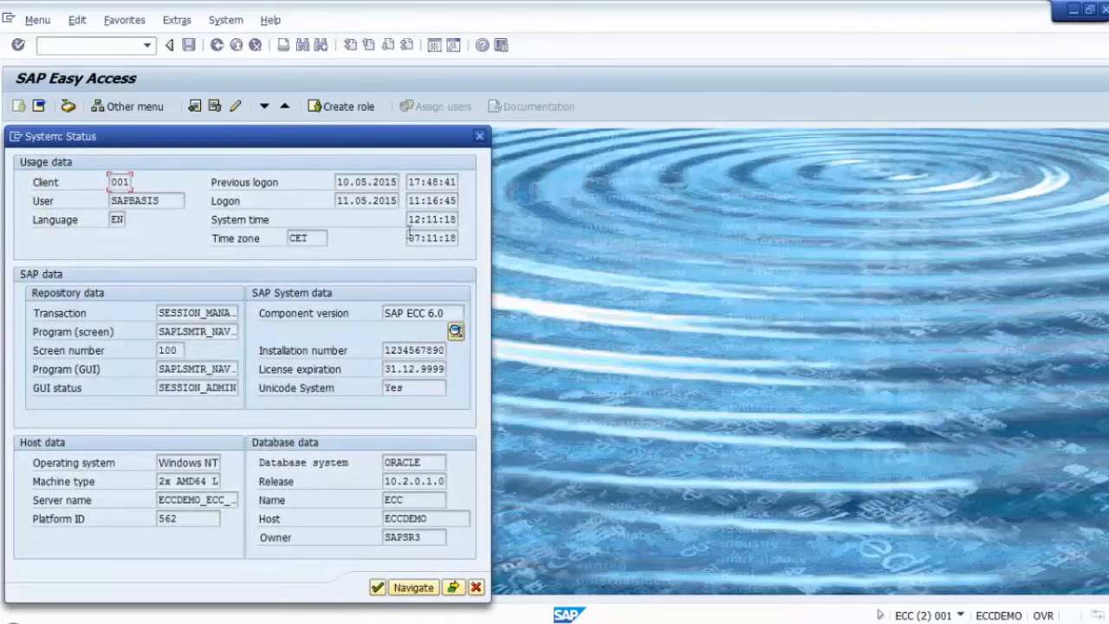
pyautogui.moveTo(411, 219); pyautogui.dragTo(460, 222)
pyautogui.click(431, 221)
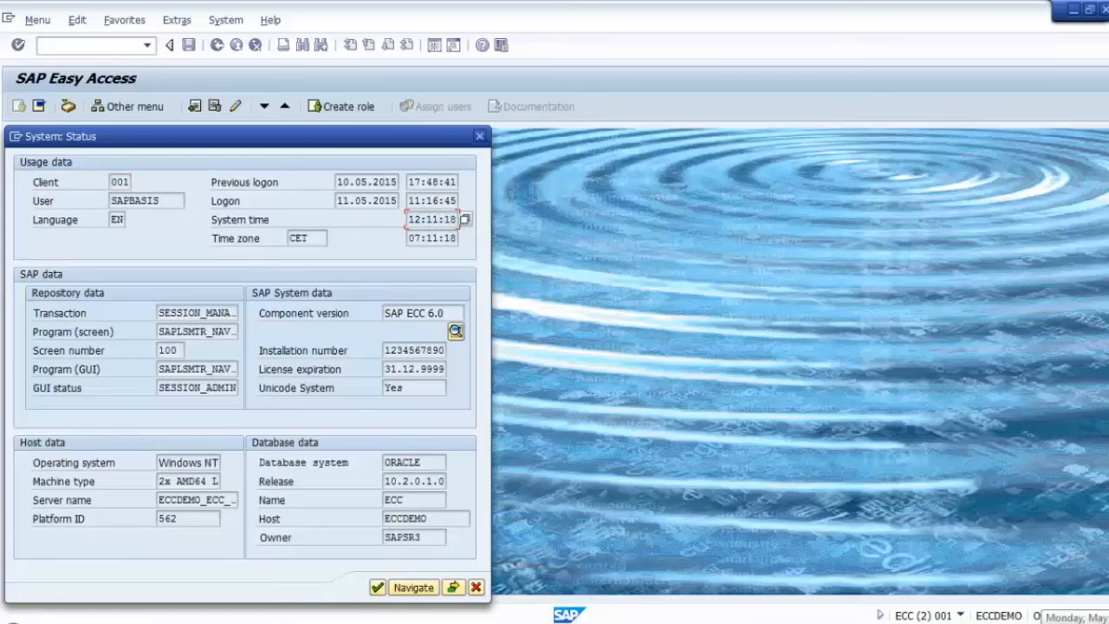
pyautogui.click(479, 136)
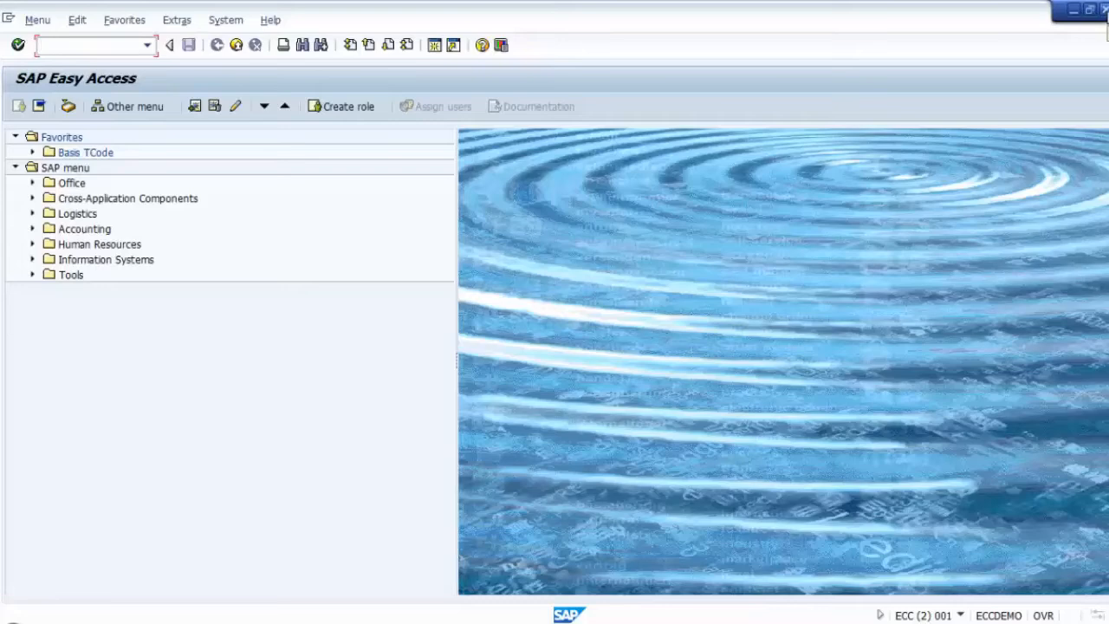
pyautogui.click(1103, 12)
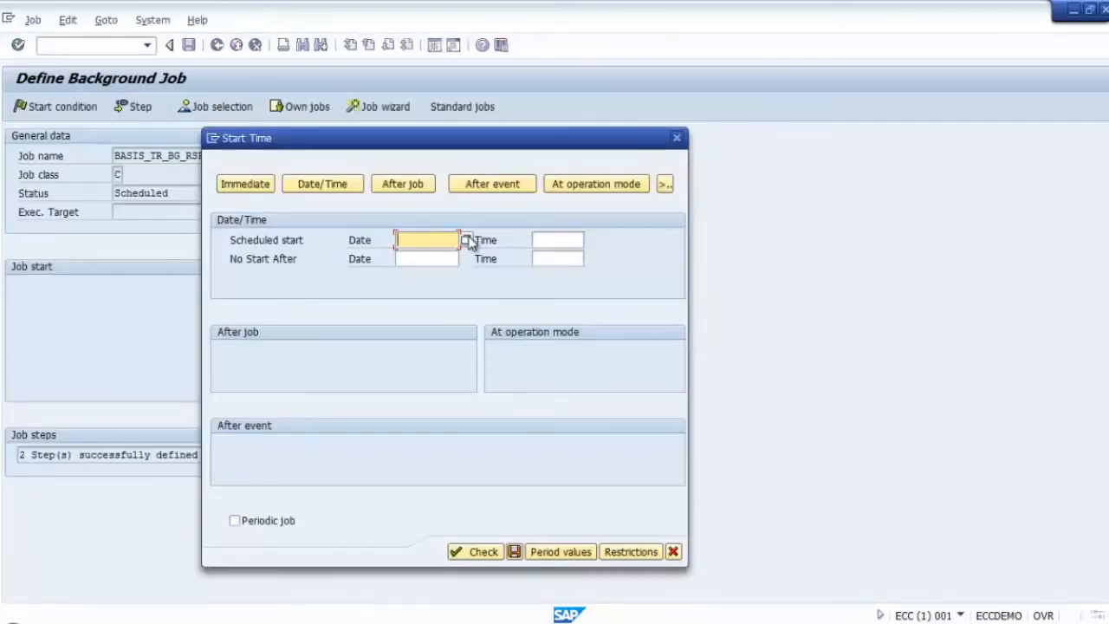
# Step: Schedule the job's start for 11.05.2015 at 12:15:00, then save the job and leave the job definition
pyautogui.click(466, 240)
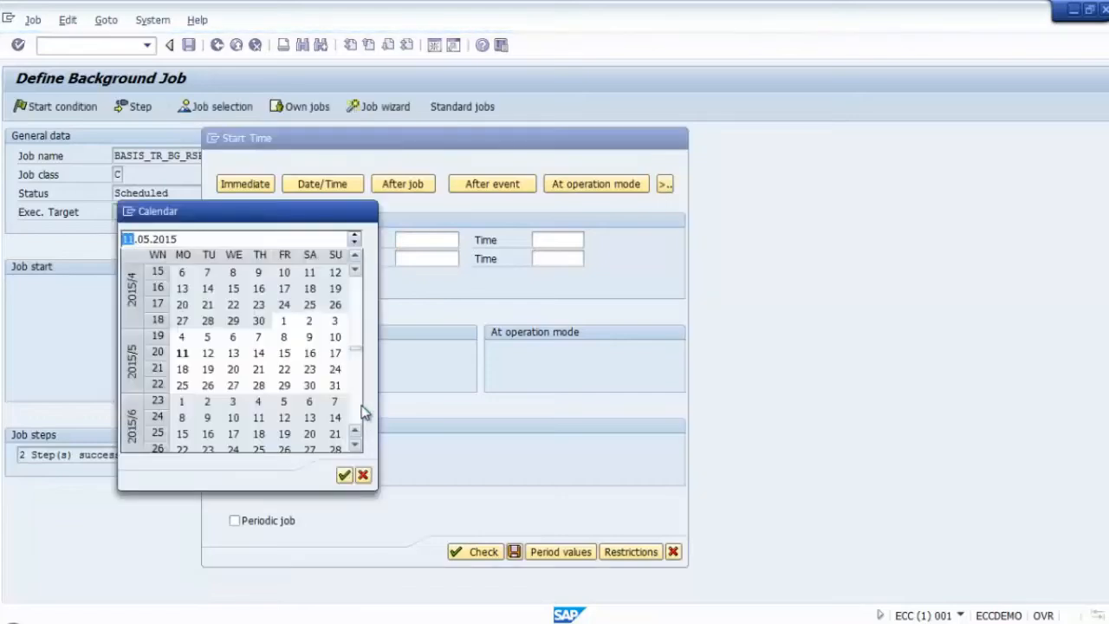
pyautogui.doubleClick(181, 354)
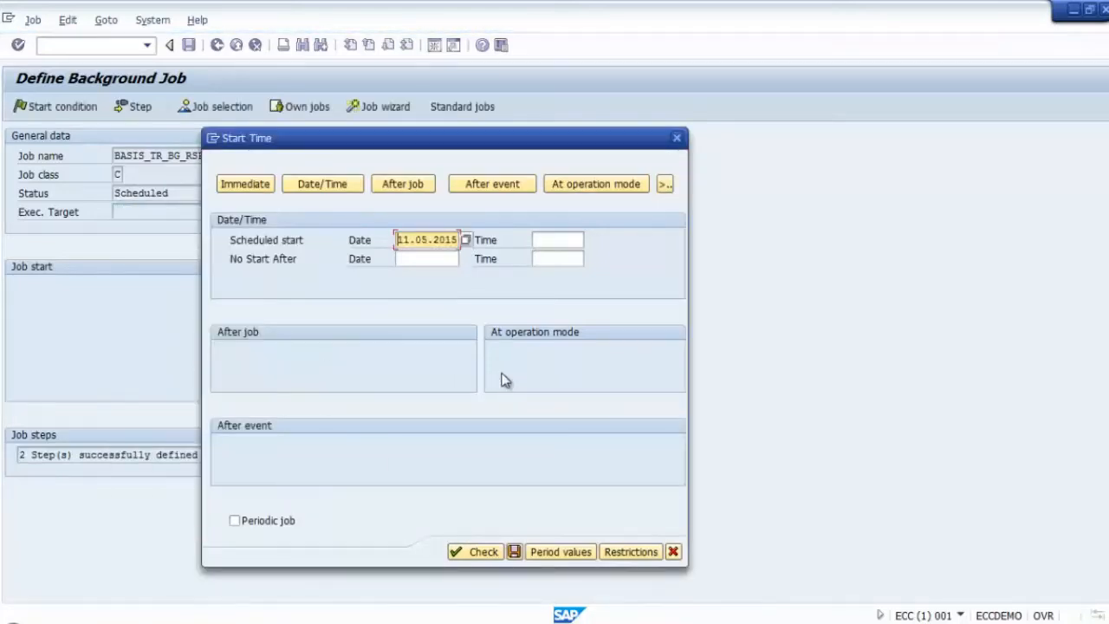
pyautogui.click(565, 240)
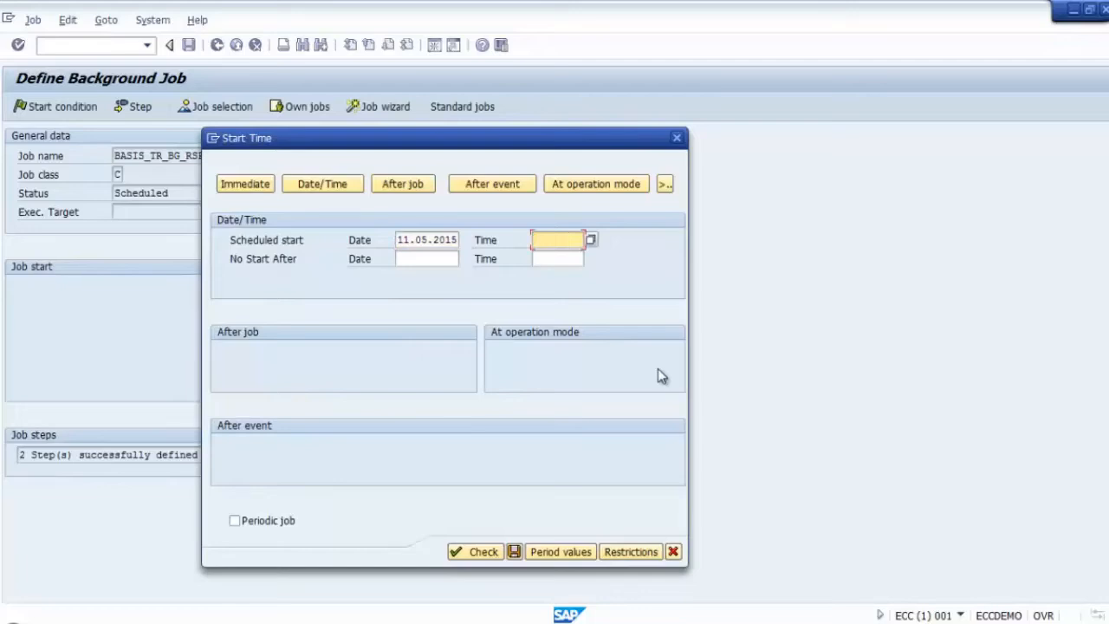
pyautogui.write('12:15:00')
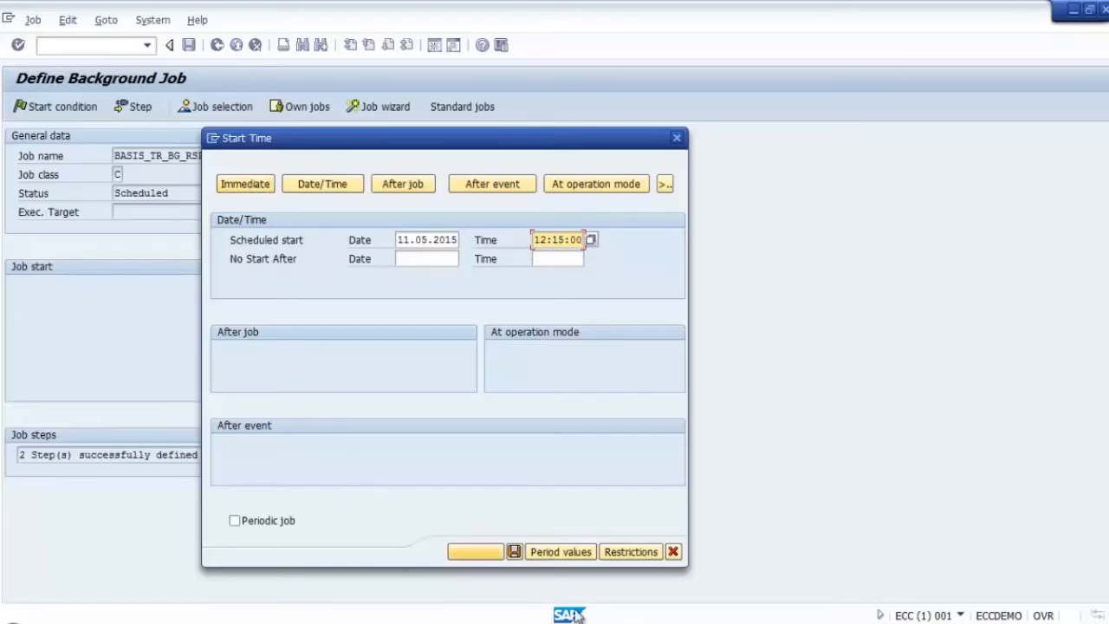
pyautogui.click(472, 553)
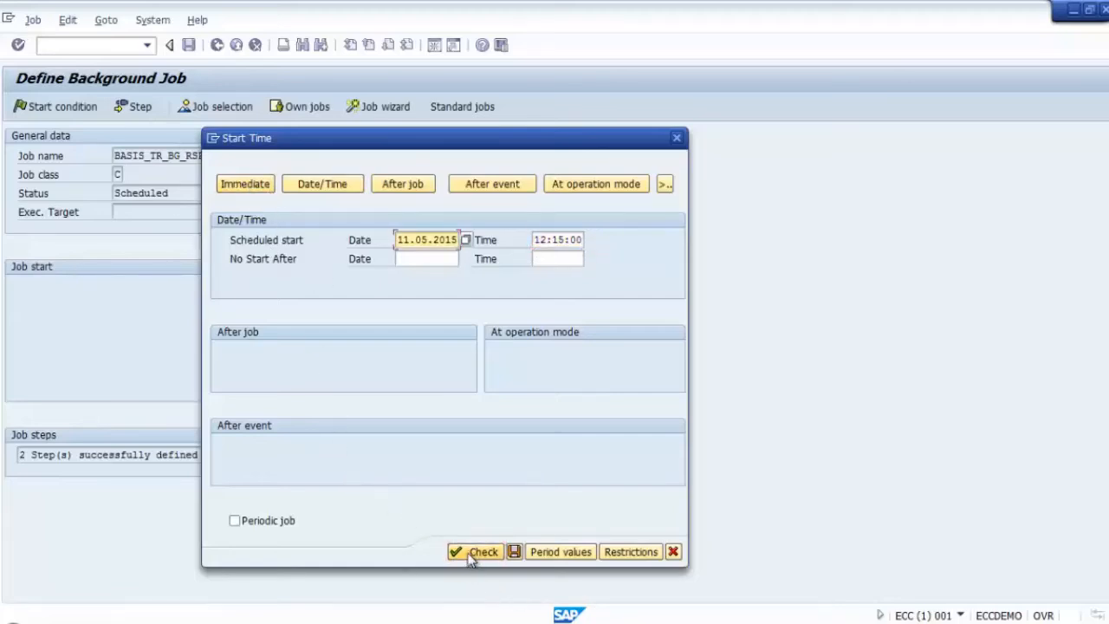
pyautogui.click(514, 552)
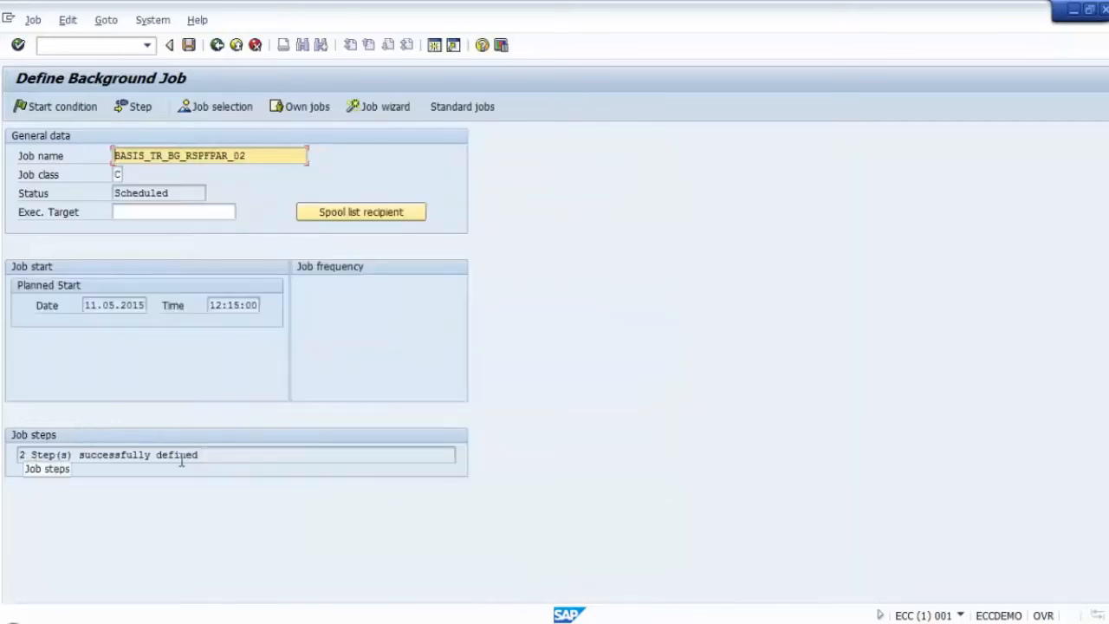
pyautogui.click(190, 46)
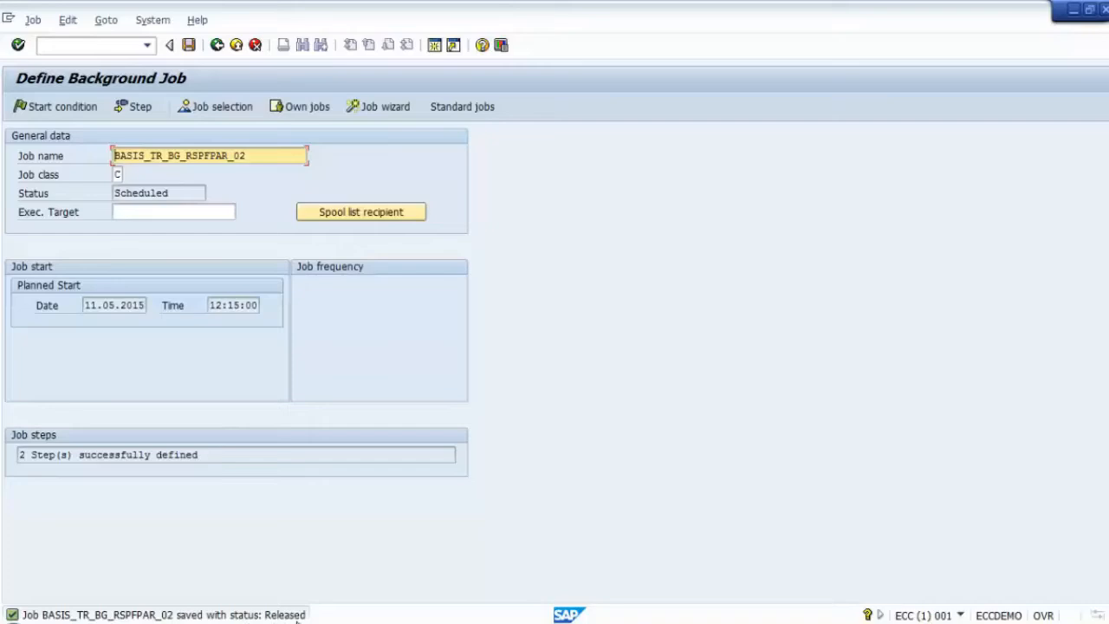
pyautogui.click(217, 45)
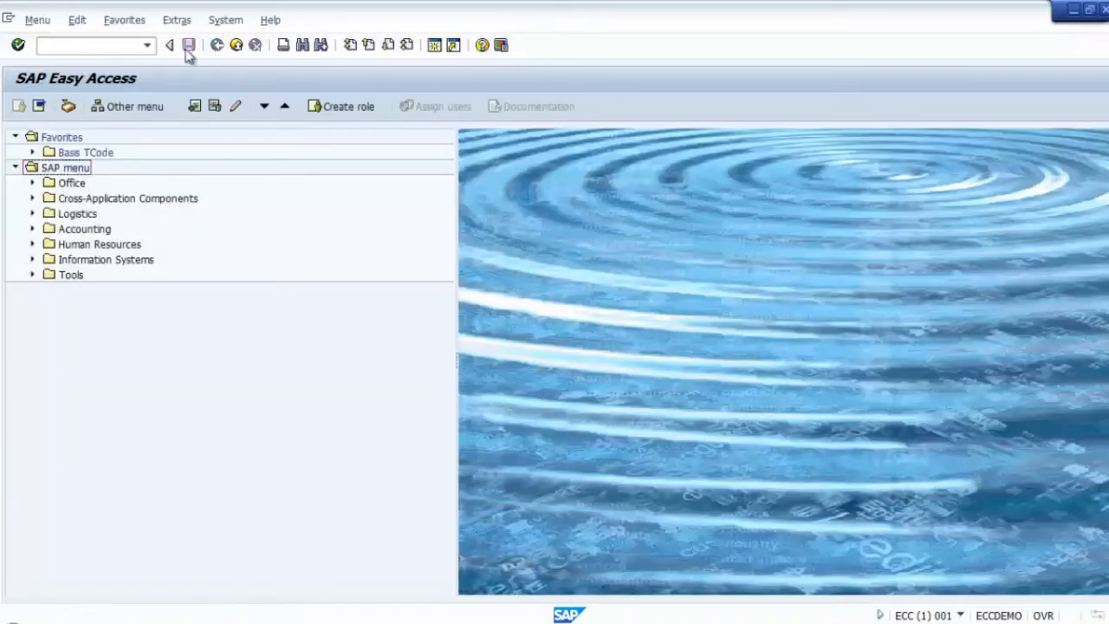
# Step: Open transaction SM37 and list the background jobs using the default selection criteria
pyautogui.click(110, 46)
pyautogui.write('sm37')
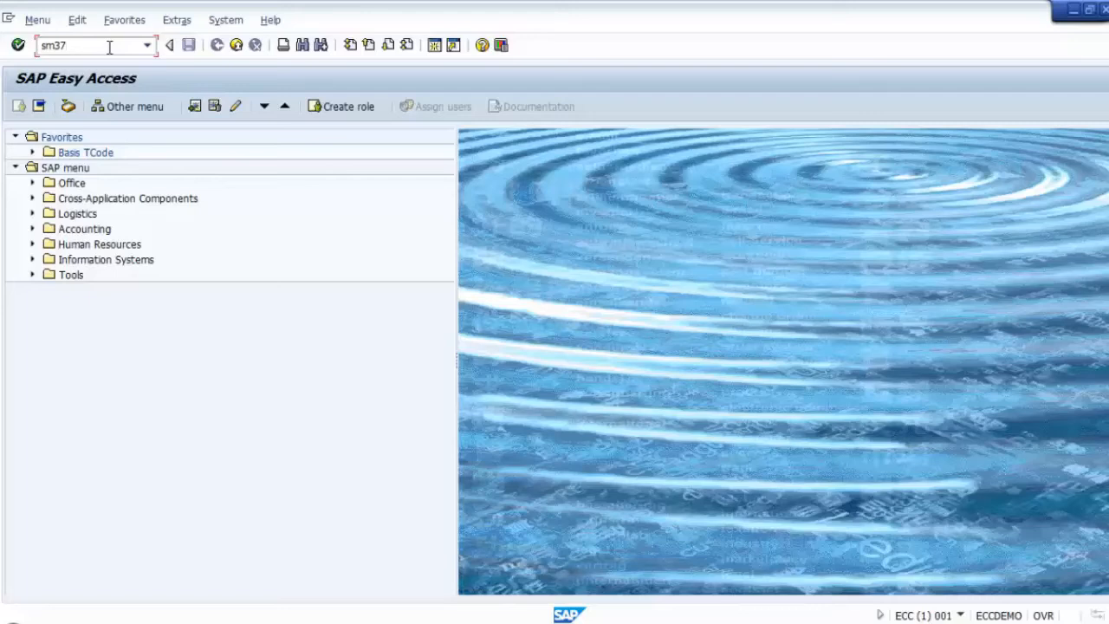
pyautogui.press('Return')
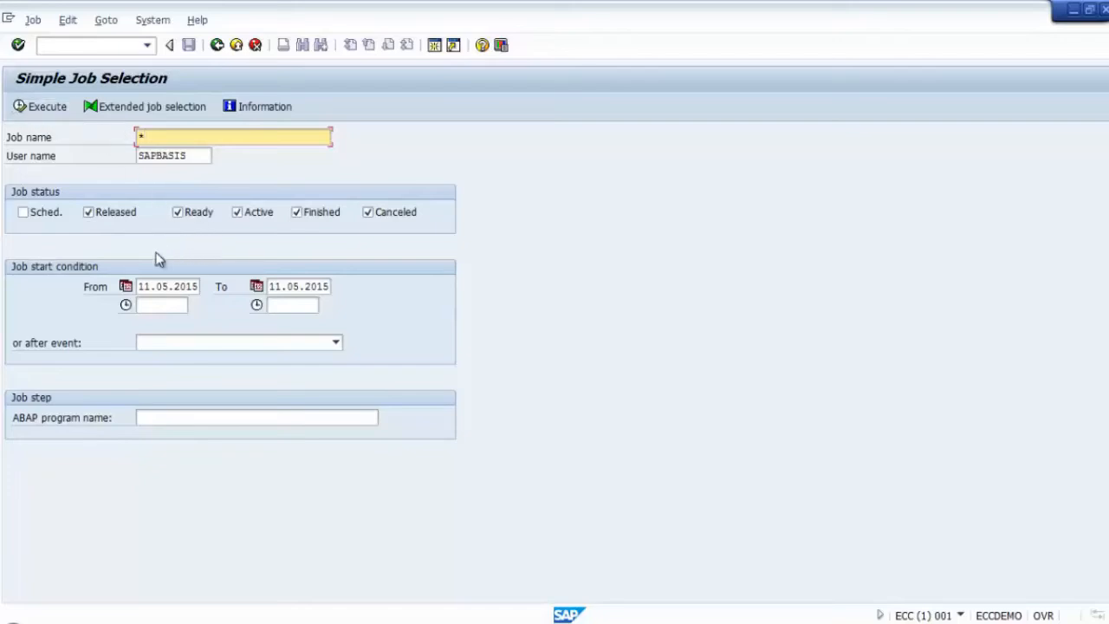
pyautogui.click(39, 106)
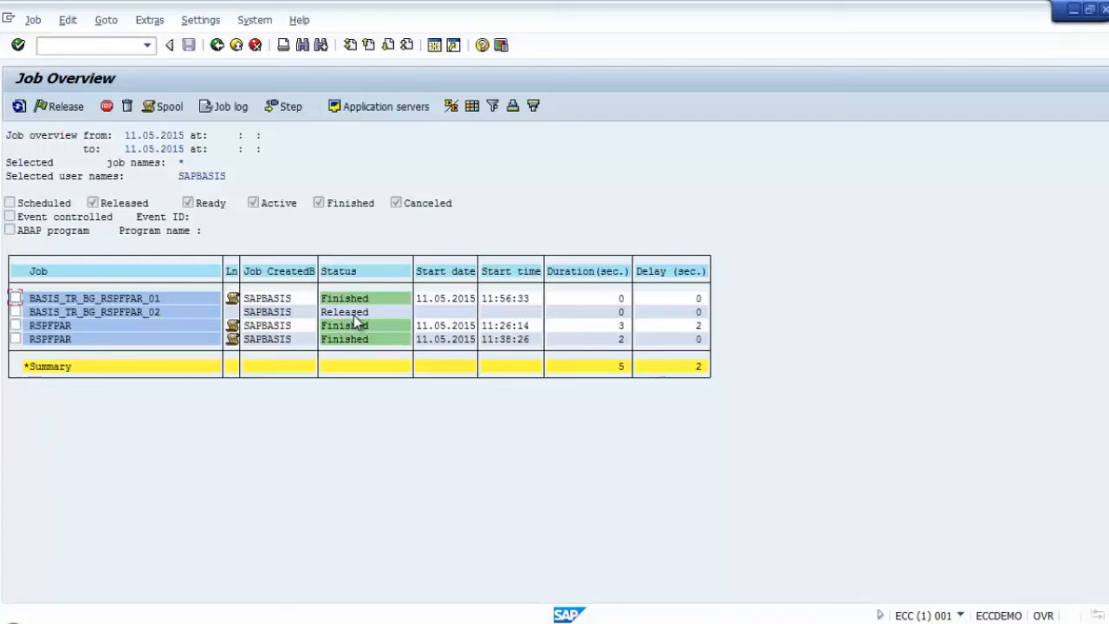
# Step: Refresh the job overview repeatedly and examine the status, start time and delay of job BASIS_TR_BG_RSPFPAR_02
pyautogui.click(19, 109)
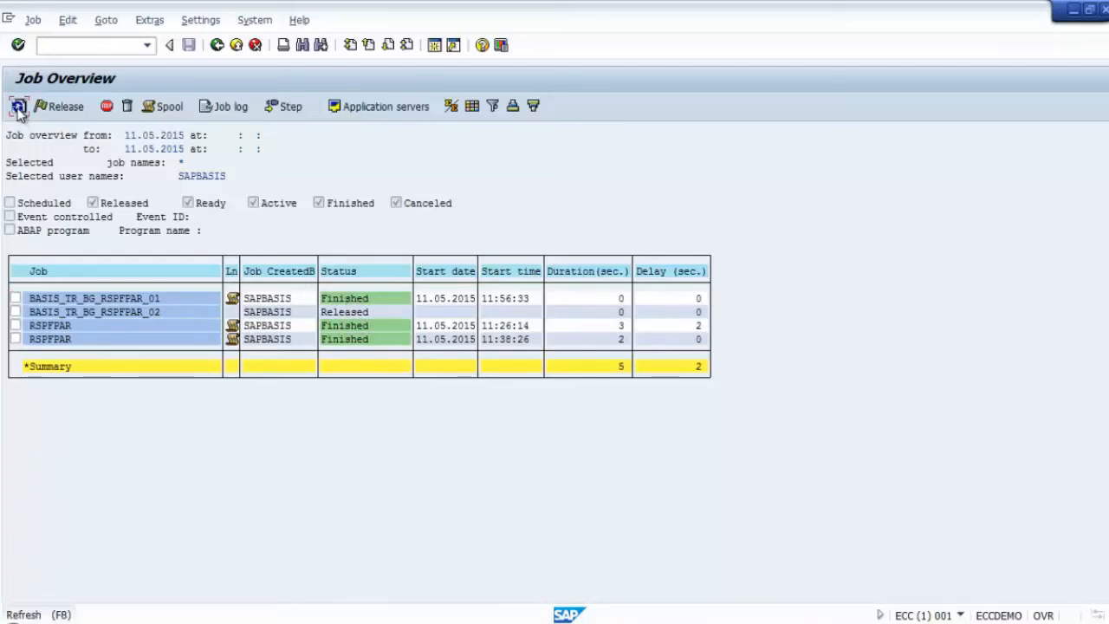
pyautogui.click(19, 110)
pyautogui.click(19, 109)
pyautogui.click(19, 109)
pyautogui.click(19, 109)
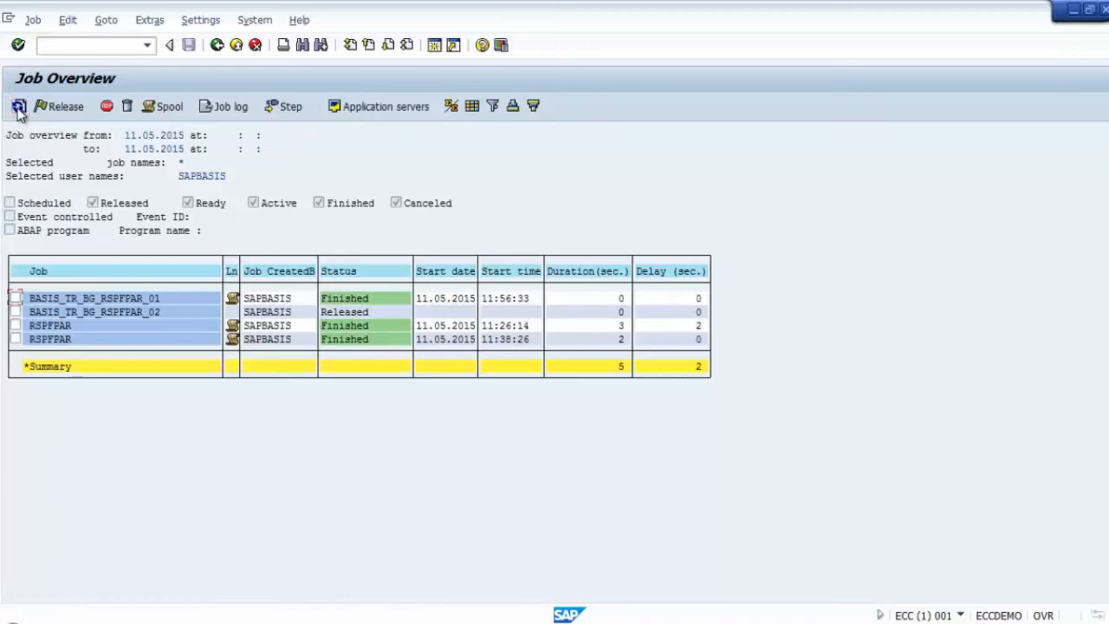
pyautogui.click(19, 109)
pyautogui.click(20, 109)
pyautogui.click(20, 107)
pyautogui.click(19, 108)
pyautogui.click(18, 107)
pyautogui.click(18, 108)
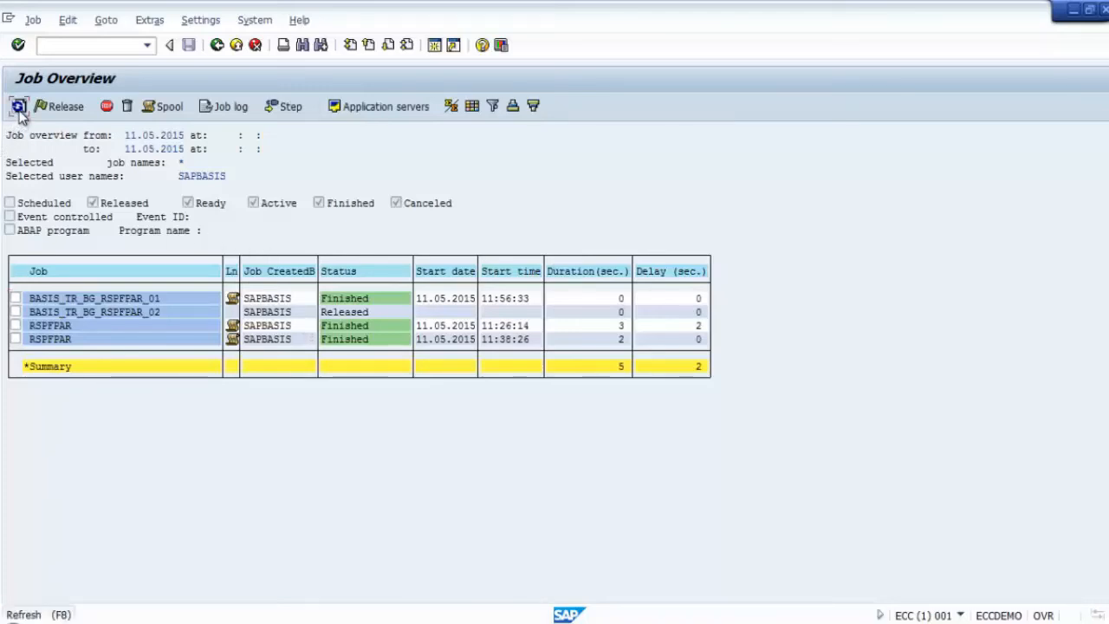
pyautogui.click(18, 107)
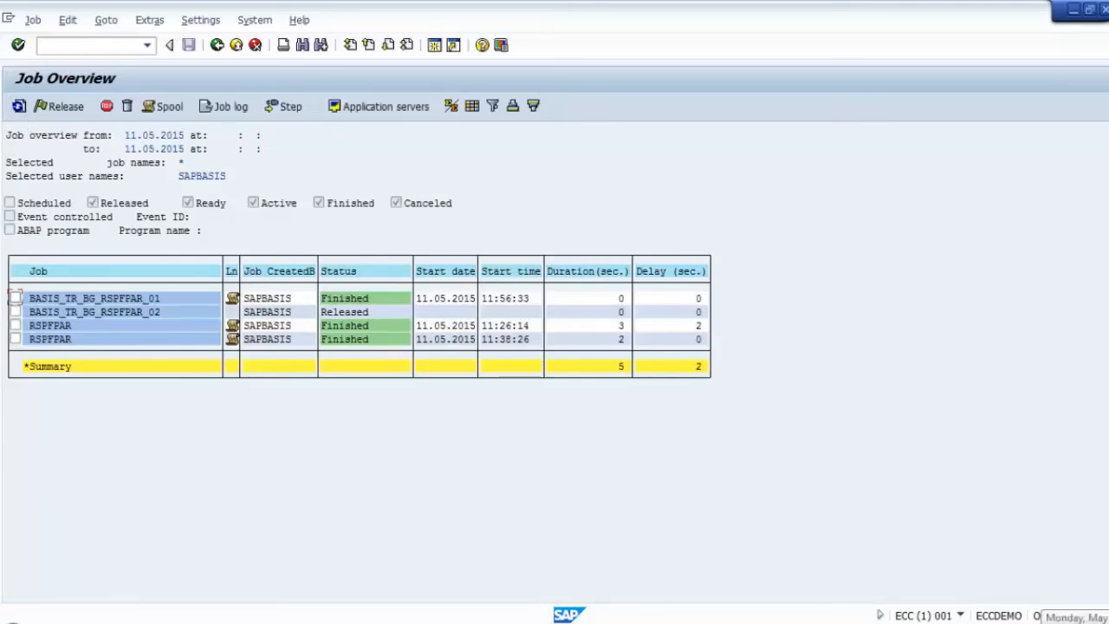
pyautogui.click(19, 106)
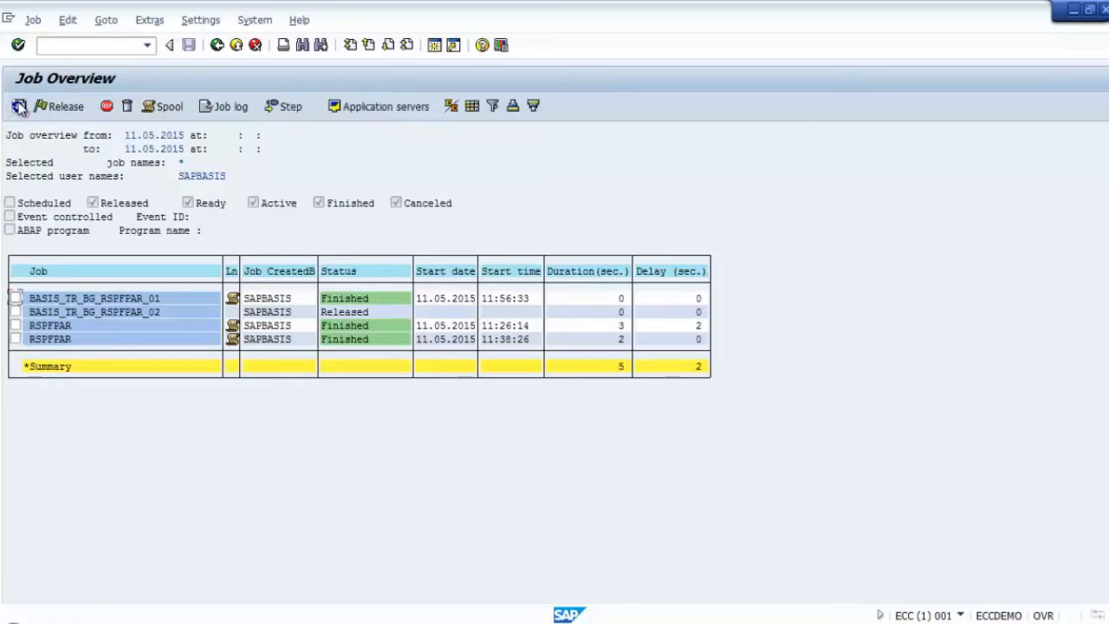
pyautogui.click(19, 105)
pyautogui.click(19, 106)
pyautogui.click(19, 106)
pyautogui.click(19, 106)
pyautogui.click(19, 107)
pyautogui.click(19, 105)
pyautogui.click(19, 107)
pyautogui.click(19, 108)
pyautogui.click(19, 108)
pyautogui.click(19, 107)
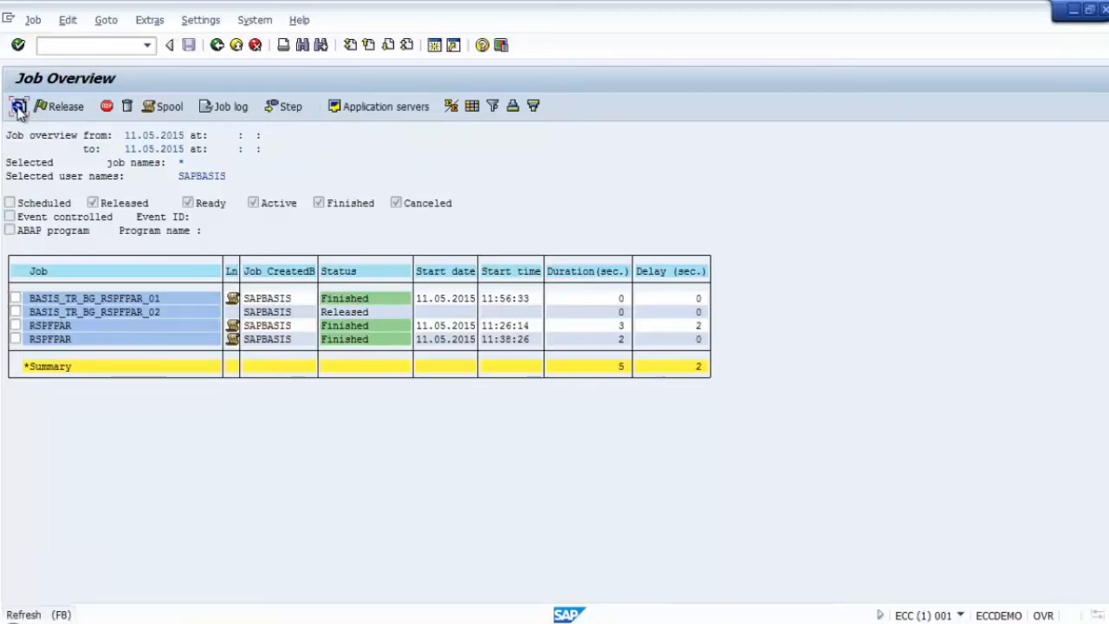
pyautogui.click(19, 108)
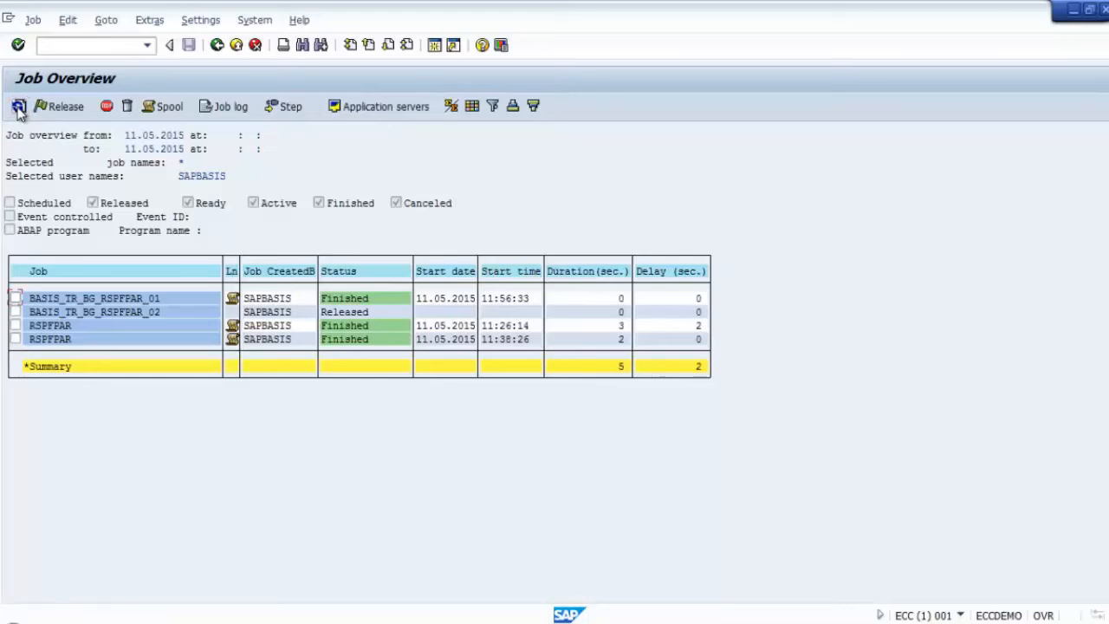
pyautogui.click(19, 107)
pyautogui.click(19, 107)
pyautogui.click(19, 107)
pyautogui.click(19, 107)
pyautogui.click(19, 107)
pyautogui.click(19, 108)
pyautogui.click(19, 108)
pyautogui.click(19, 108)
pyautogui.click(19, 109)
pyautogui.click(19, 108)
pyautogui.click(19, 109)
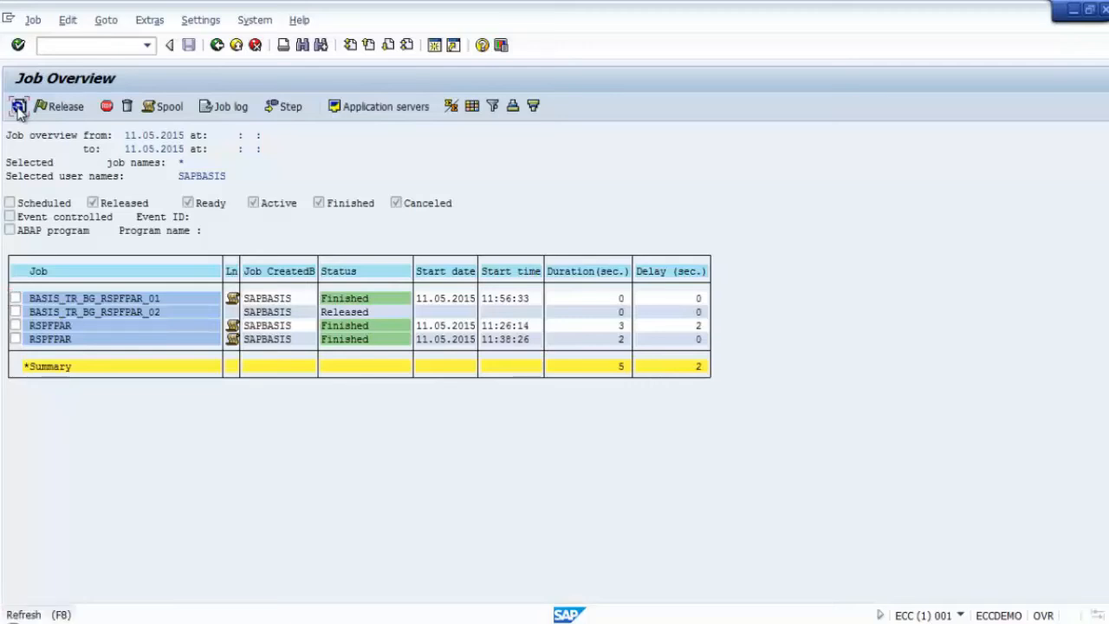
pyautogui.click(19, 108)
pyautogui.click(20, 108)
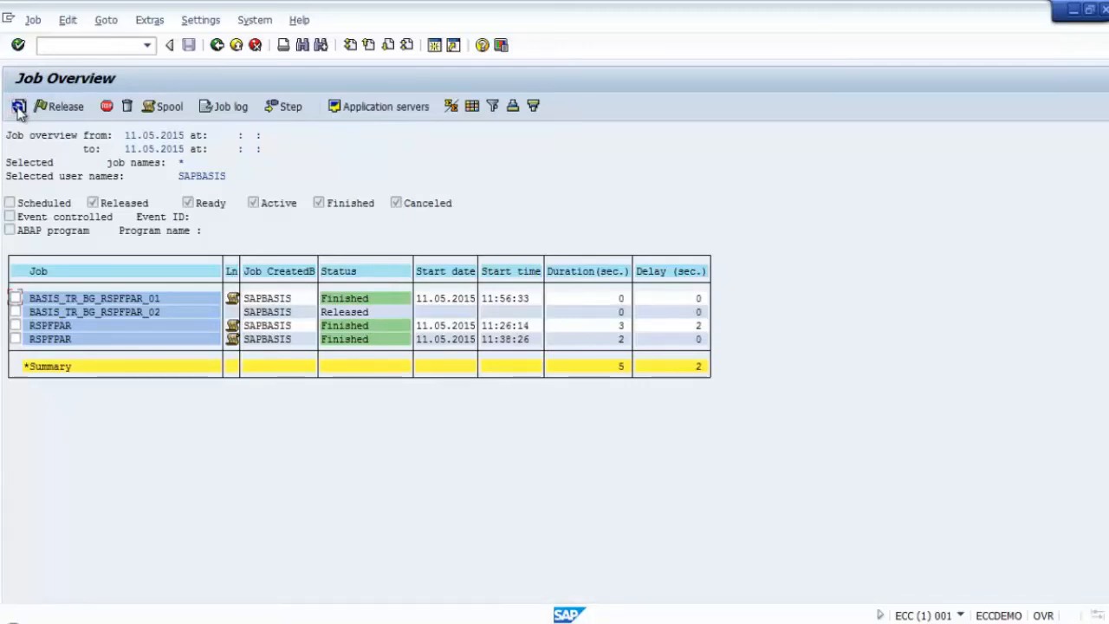
pyautogui.click(19, 109)
pyautogui.click(19, 108)
pyautogui.click(19, 109)
pyautogui.click(19, 108)
pyautogui.click(19, 109)
pyautogui.click(19, 109)
pyautogui.click(19, 108)
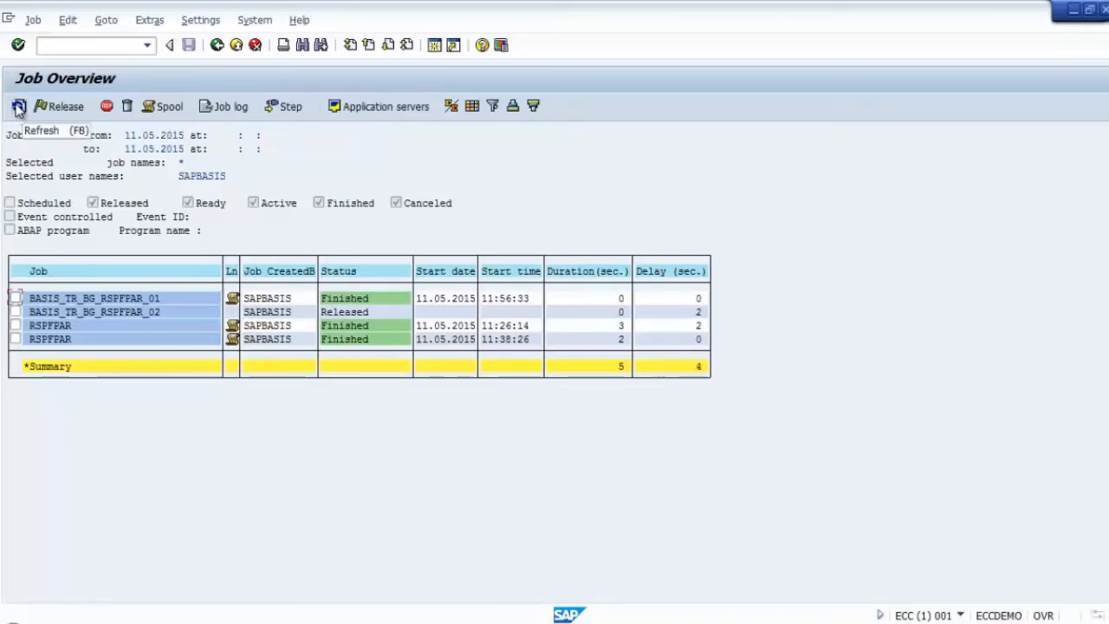
pyautogui.click(19, 106)
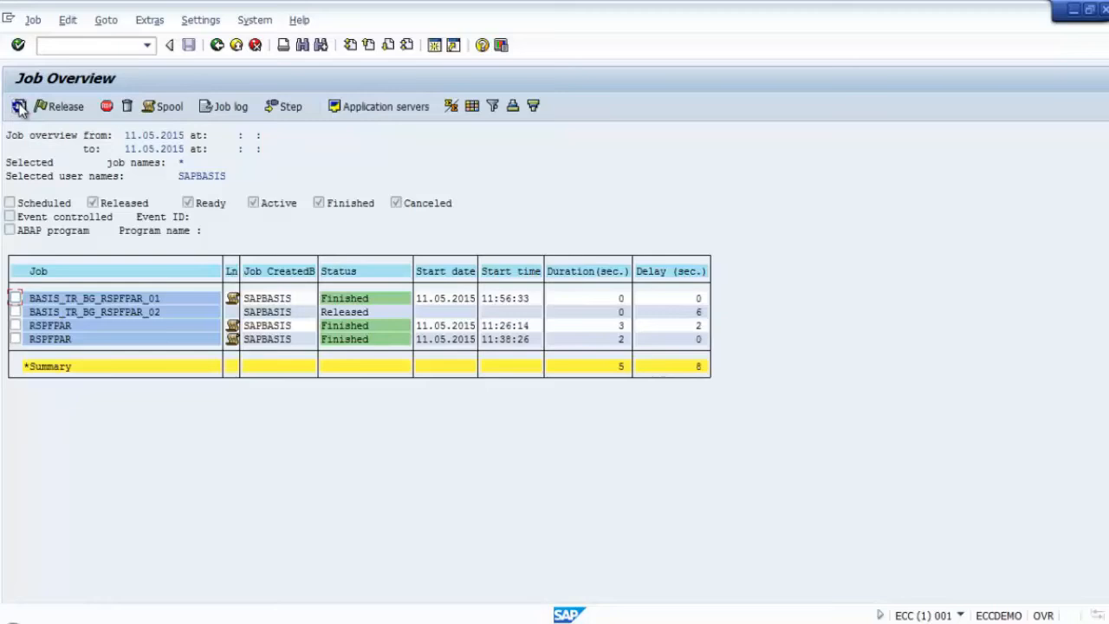
pyautogui.click(19, 106)
pyautogui.click(19, 107)
pyautogui.click(19, 107)
pyautogui.click(19, 106)
pyautogui.click(20, 107)
pyautogui.click(19, 107)
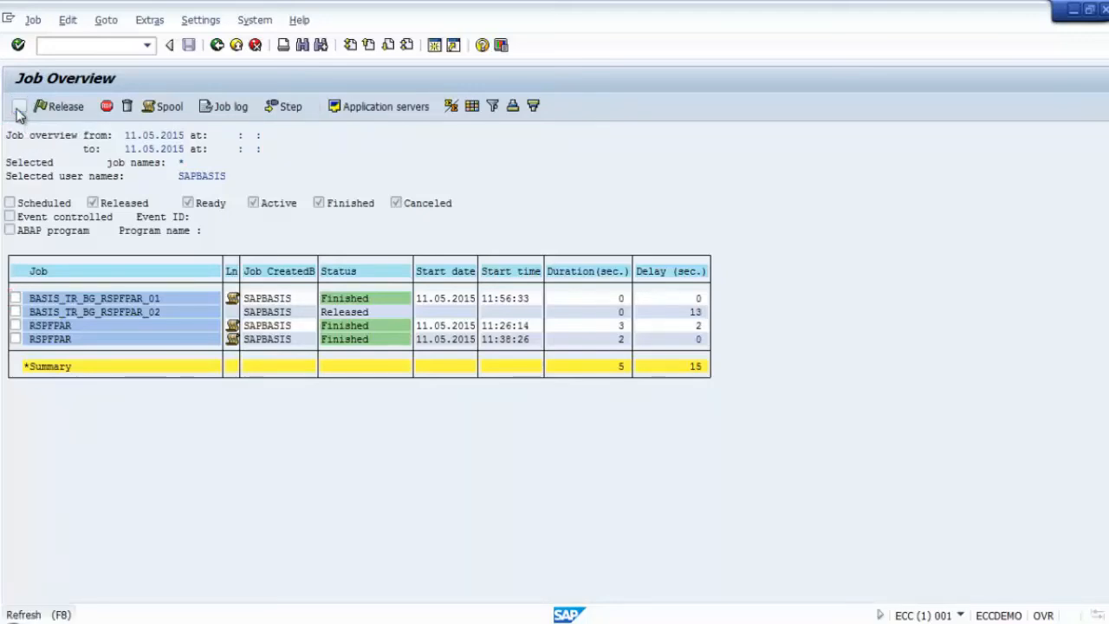
pyautogui.click(19, 107)
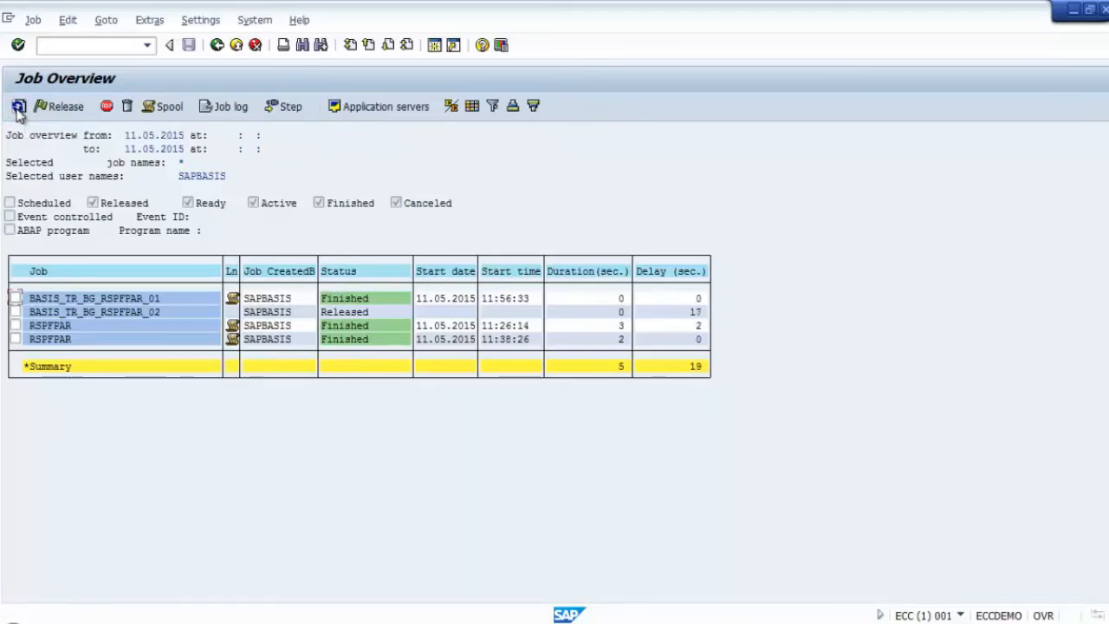
pyautogui.click(19, 107)
pyautogui.click(19, 107)
pyautogui.click(19, 106)
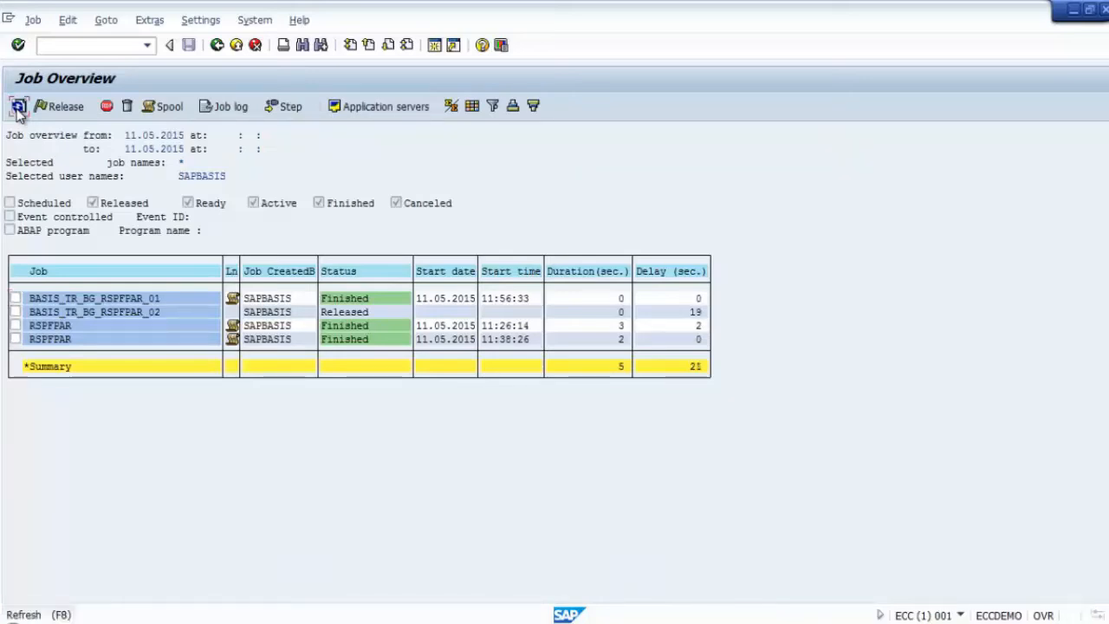
pyautogui.click(19, 106)
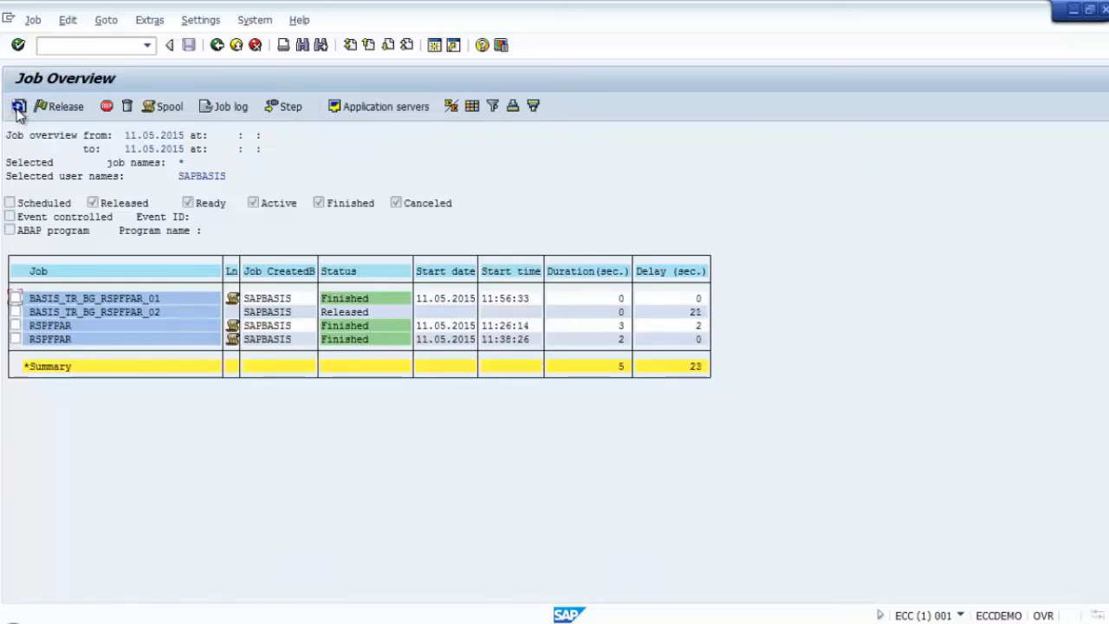
pyautogui.click(19, 107)
pyautogui.click(19, 107)
pyautogui.click(19, 107)
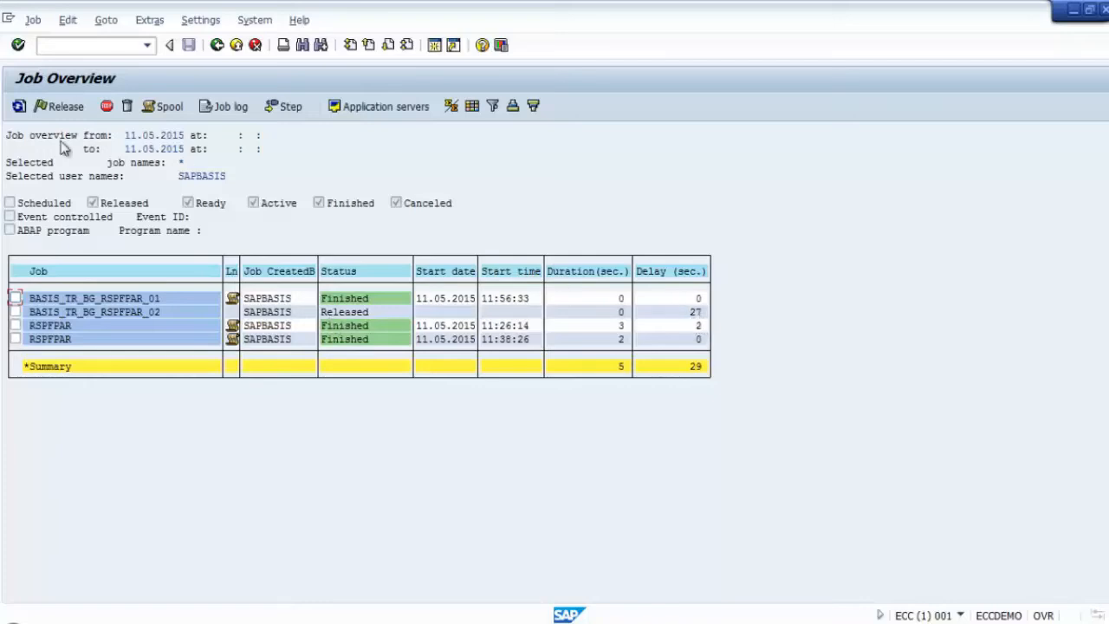
pyautogui.click(15, 111)
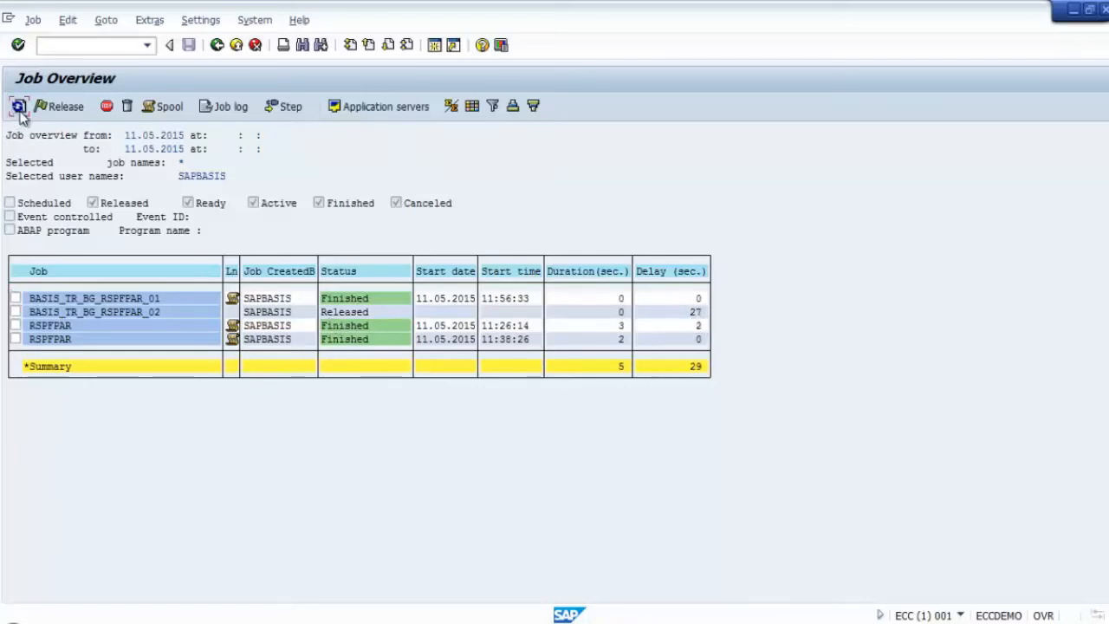
pyautogui.click(18, 107)
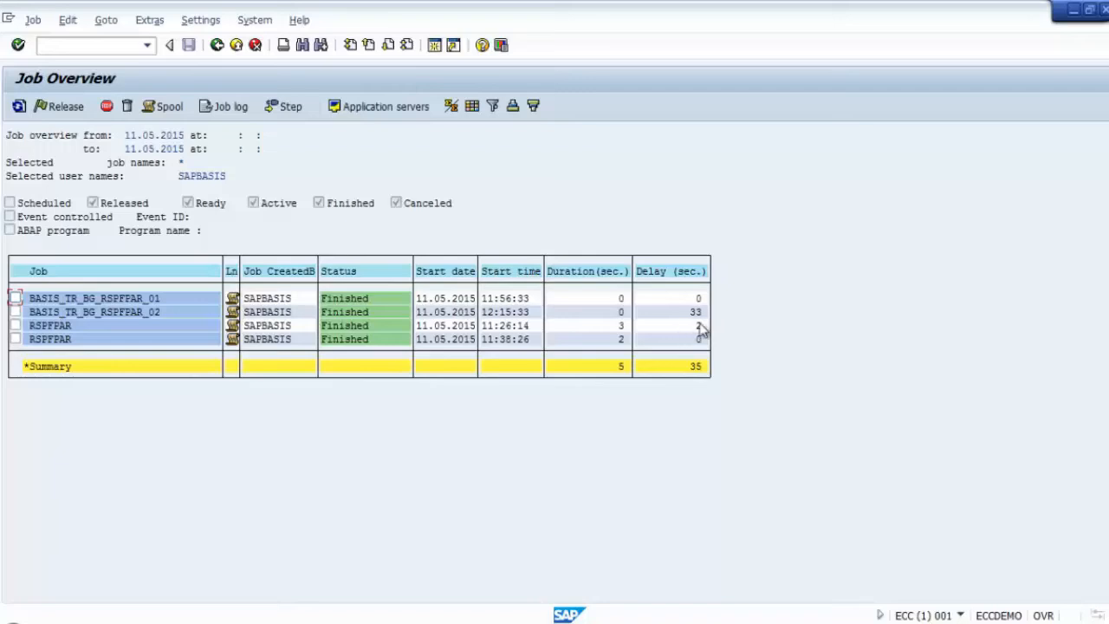
pyautogui.click(19, 106)
pyautogui.click(699, 314)
# Step: Open the job list's layout settings and move the dialog clear of the job names and statuses
pyautogui.click(471, 106)
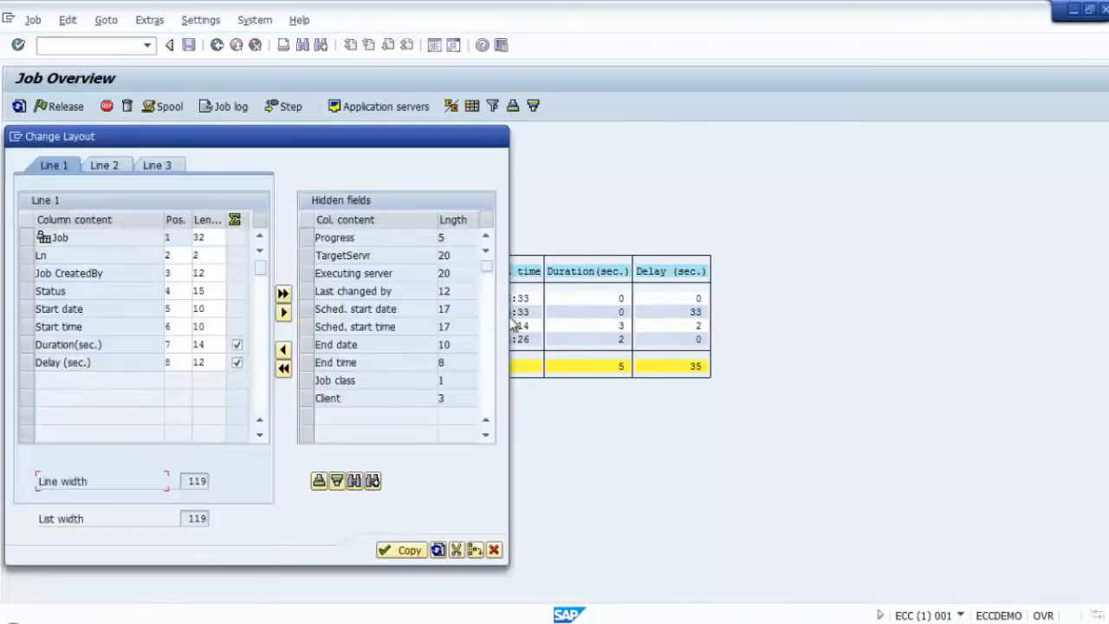
pyautogui.moveTo(301, 152); pyautogui.dragTo(748, 162)
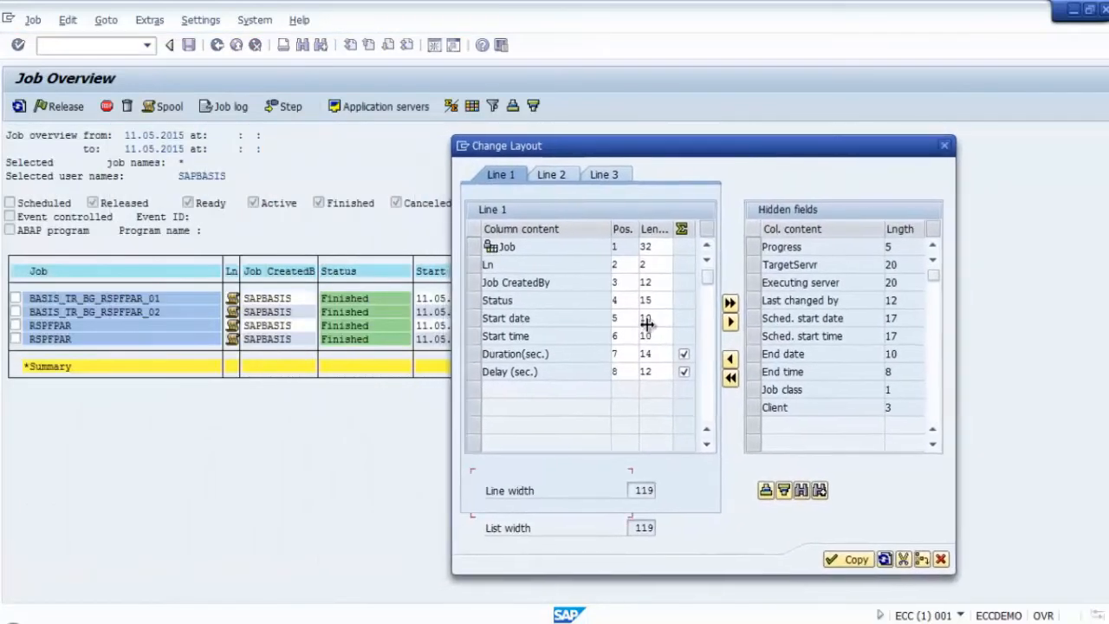
pyautogui.moveTo(677, 155); pyautogui.dragTo(772, 143)
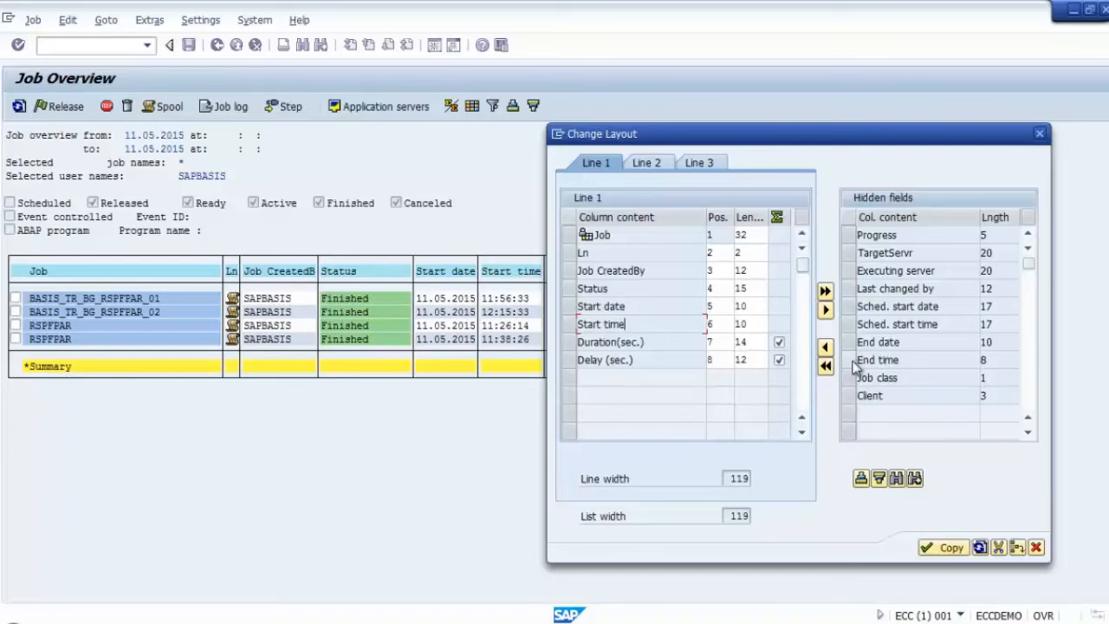
pyautogui.moveTo(848, 342); pyautogui.dragTo(846, 368)
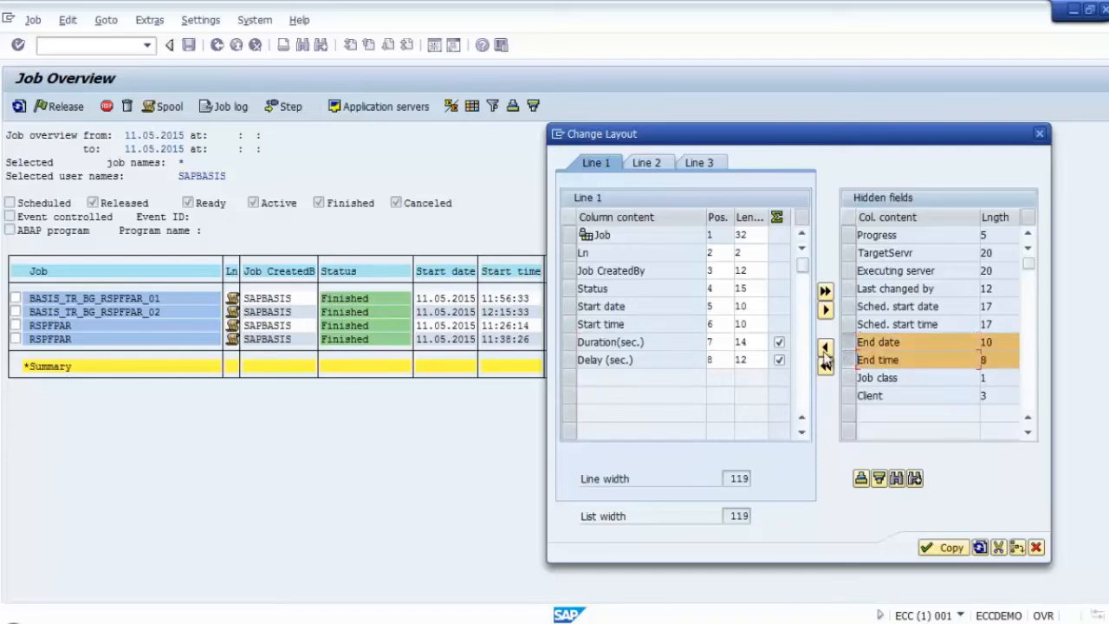
pyautogui.click(825, 347)
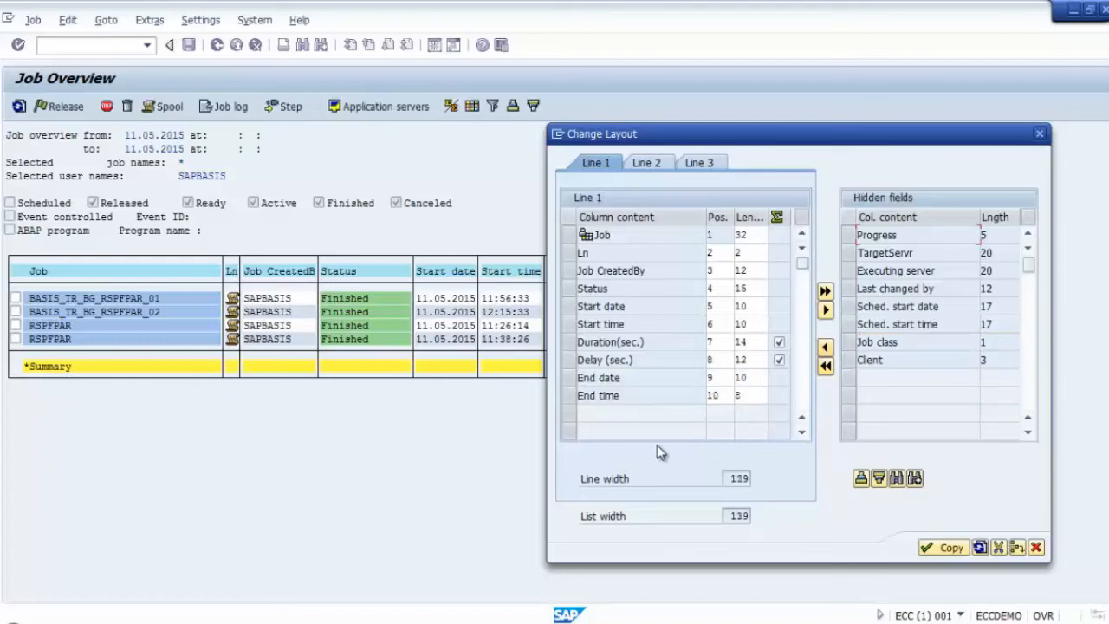
pyautogui.click(571, 378)
pyautogui.click(570, 395)
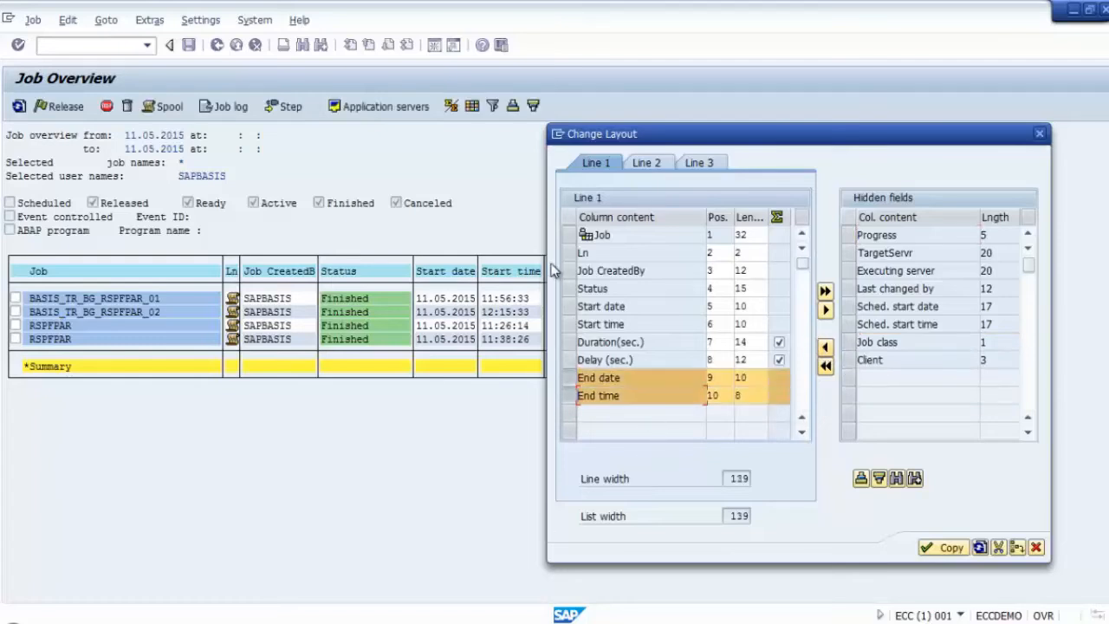
pyautogui.click(571, 391)
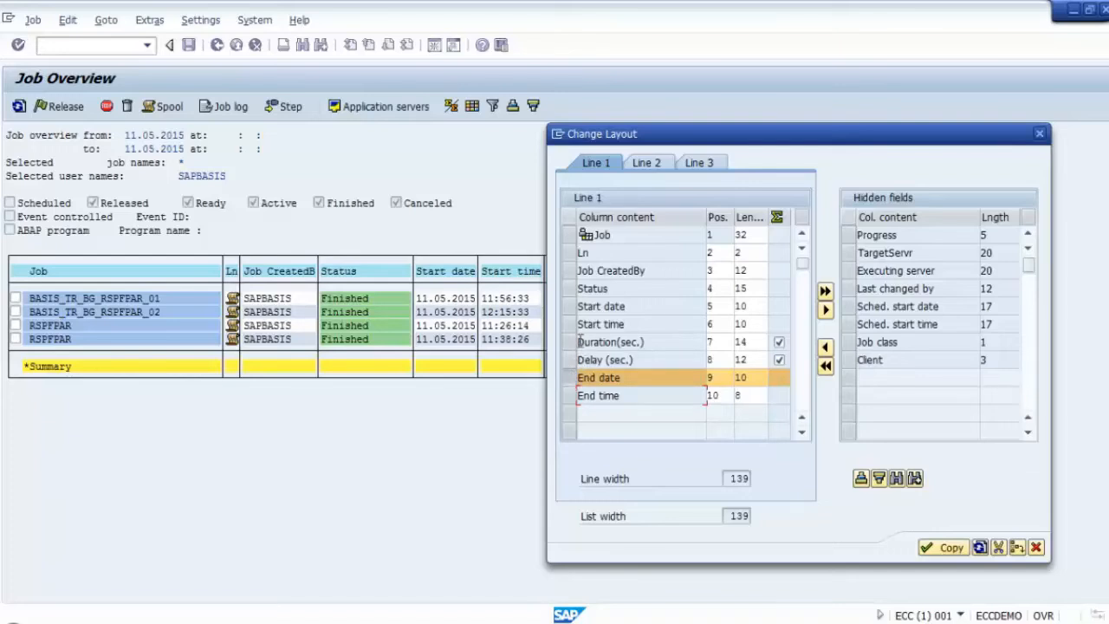
pyautogui.keyDown('shift'); pyautogui.click(569, 398); pyautogui.keyUp('shift')
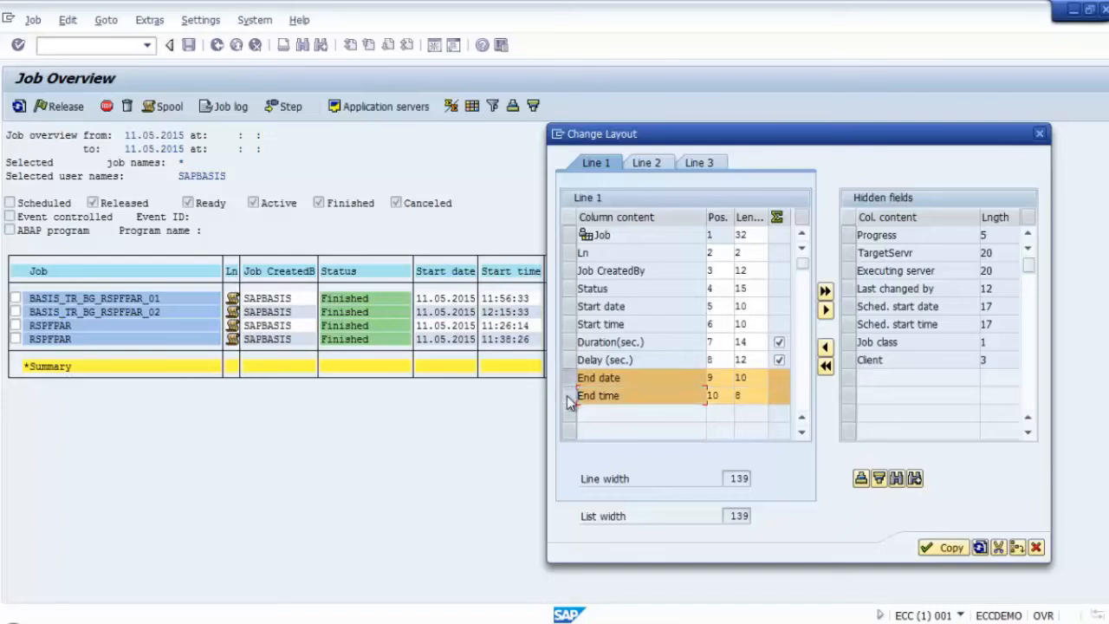
pyautogui.click(825, 312)
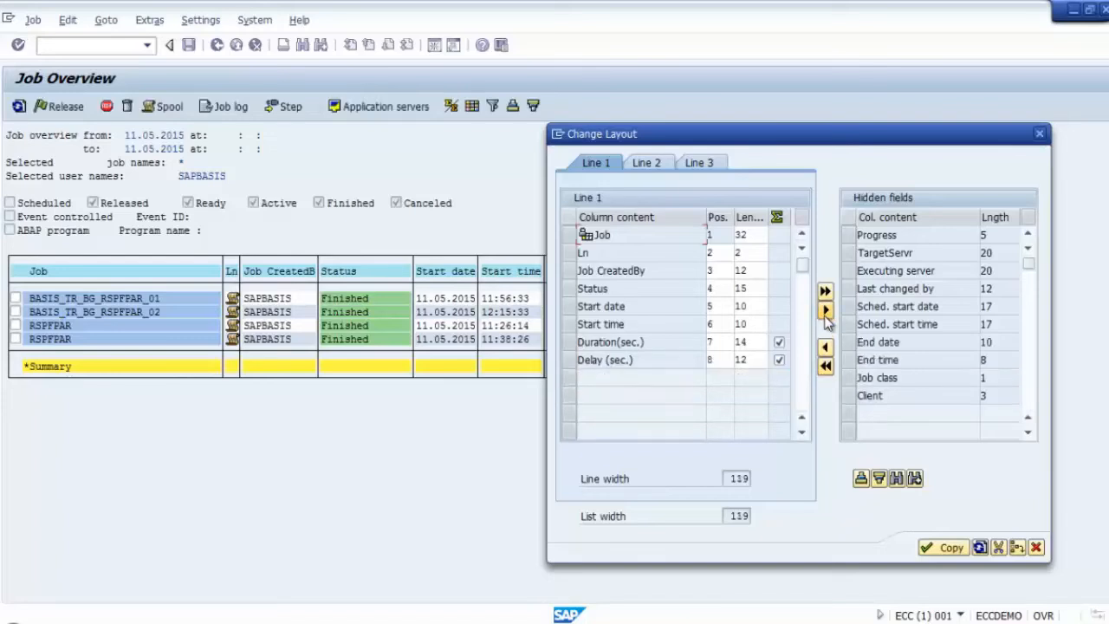
# Step: Insert the hidden End date and End time columns before Duration(sec.) and apply the layout to the job list
pyautogui.click(570, 344)
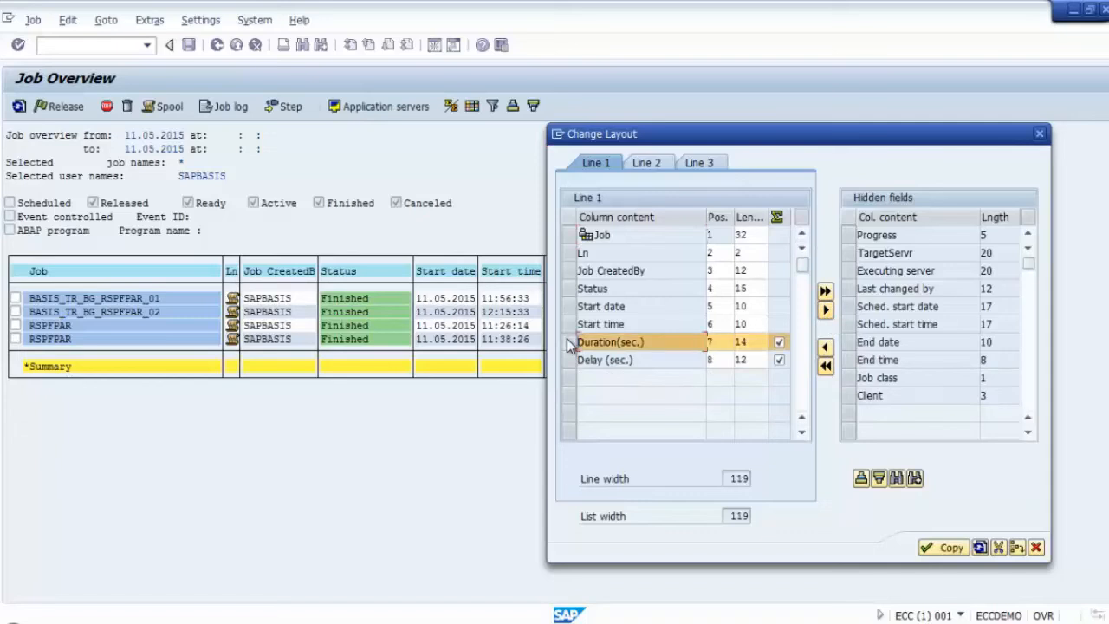
pyautogui.click(848, 343)
pyautogui.keyDown('shift'); pyautogui.click(848, 359); pyautogui.keyUp('shift')
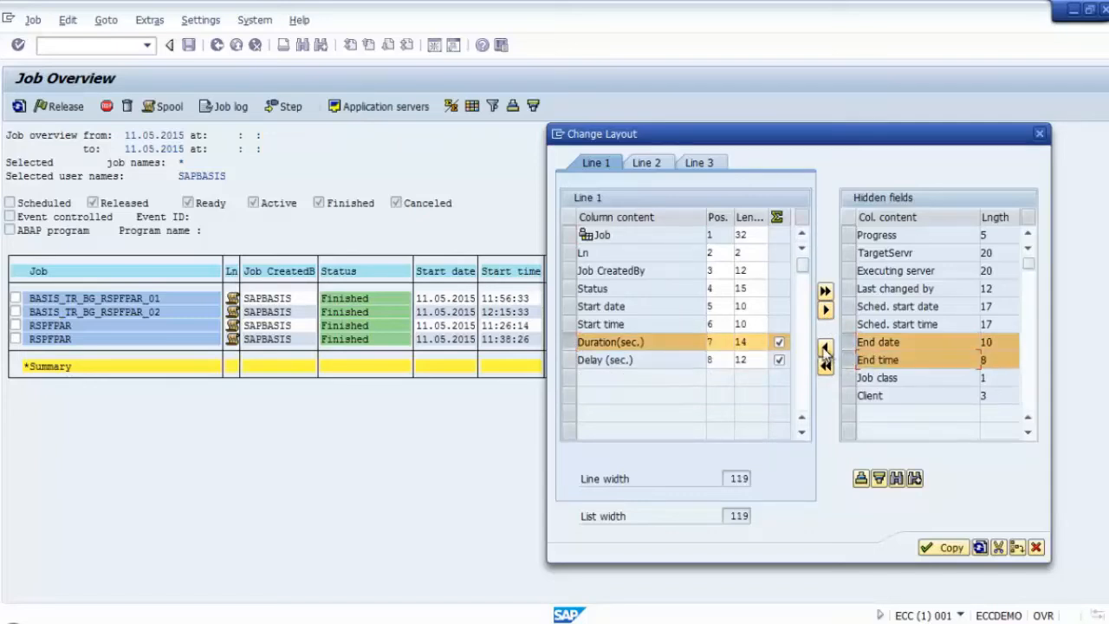
pyautogui.click(825, 348)
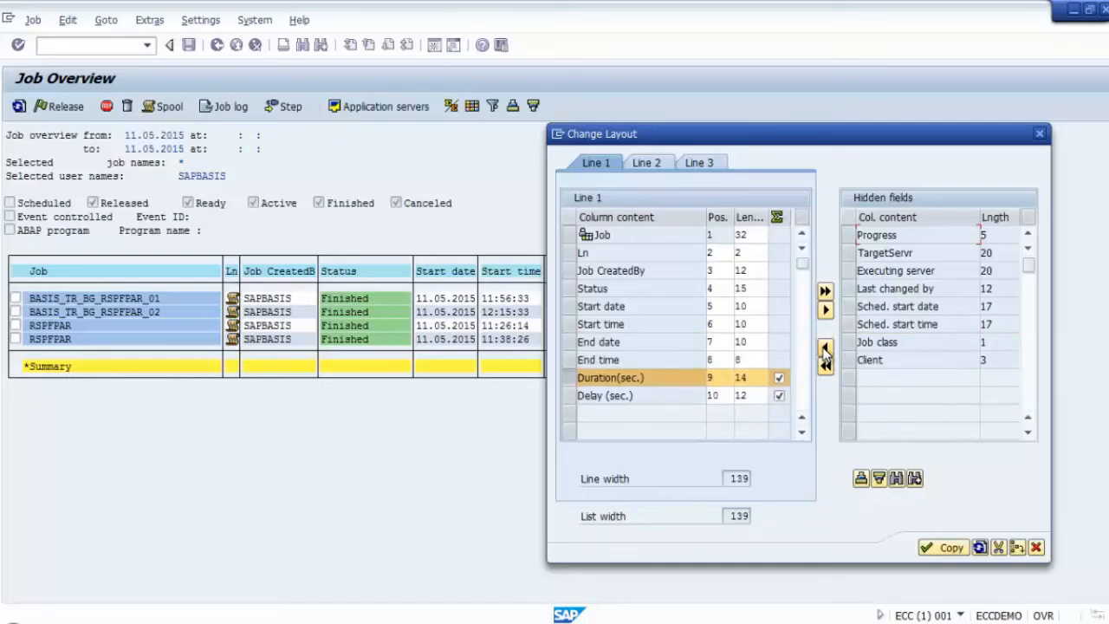
pyautogui.click(582, 379)
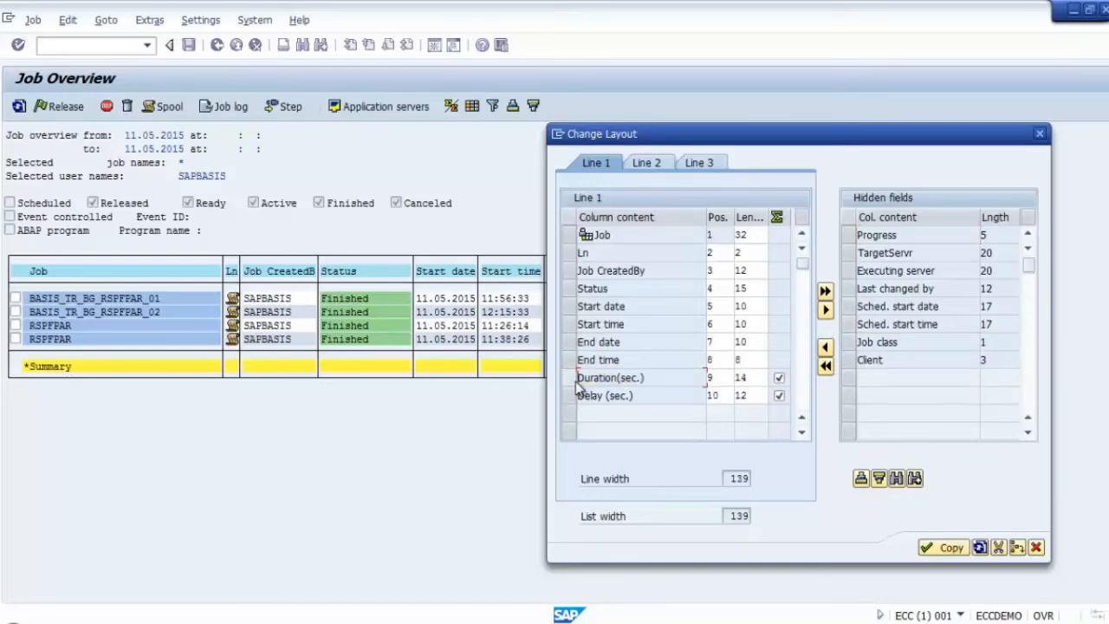
pyautogui.click(944, 547)
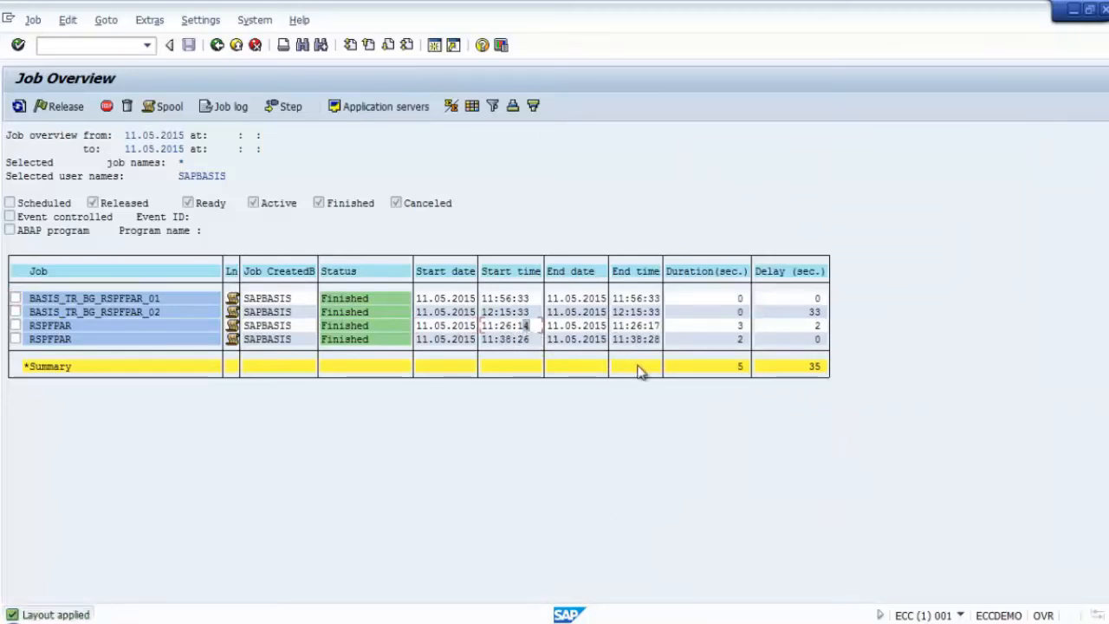
# Step: Check the 11:26:14 RSPFPAR job's start and end times, and insert the hidden Job class column before Duration(sec.) in the job list layout
pyautogui.click(589, 327)
pyautogui.click(641, 329)
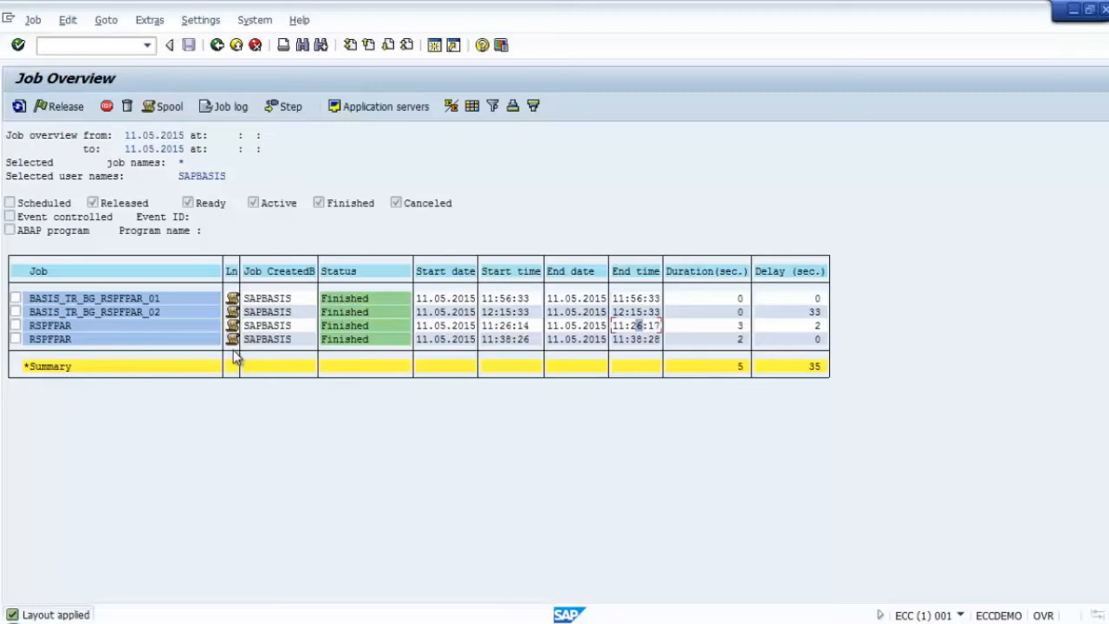
pyautogui.click(469, 108)
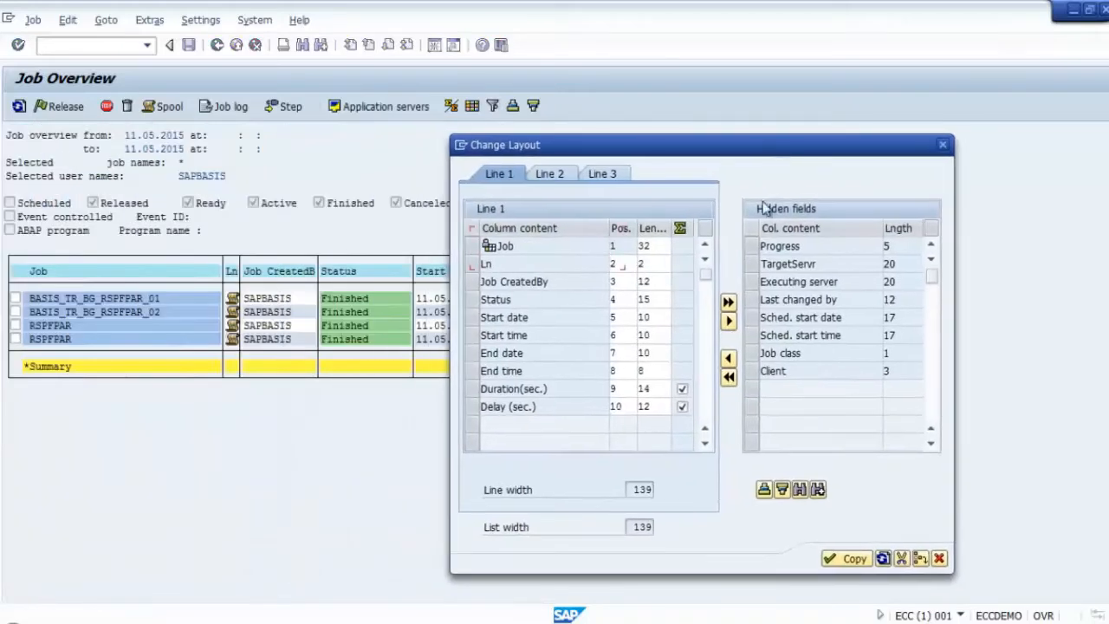
pyautogui.click(762, 354)
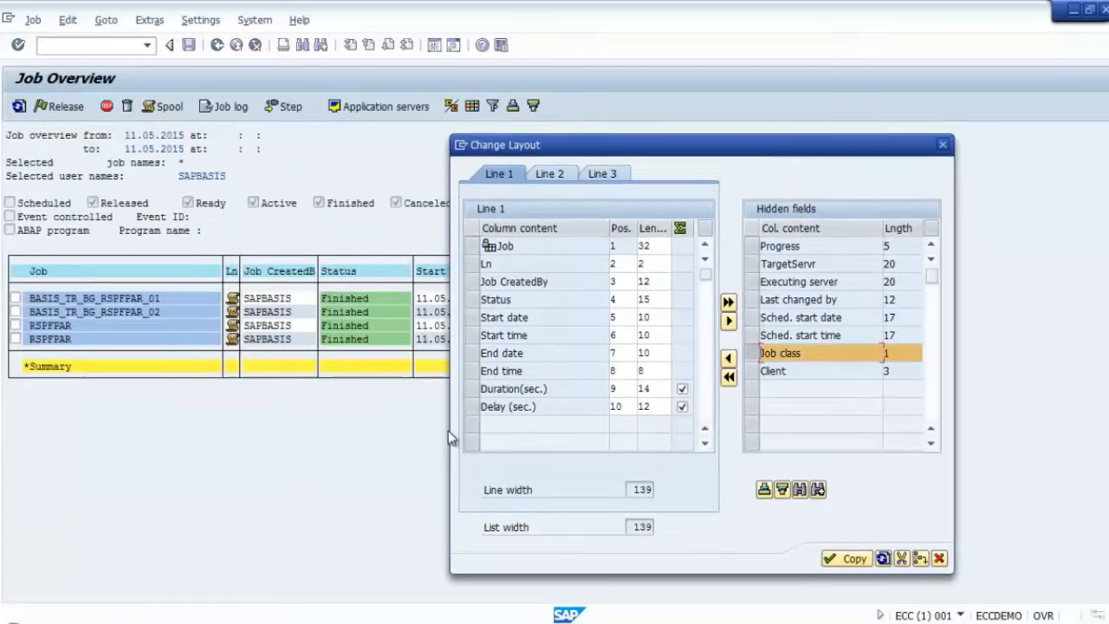
pyautogui.click(483, 397)
pyautogui.click(728, 358)
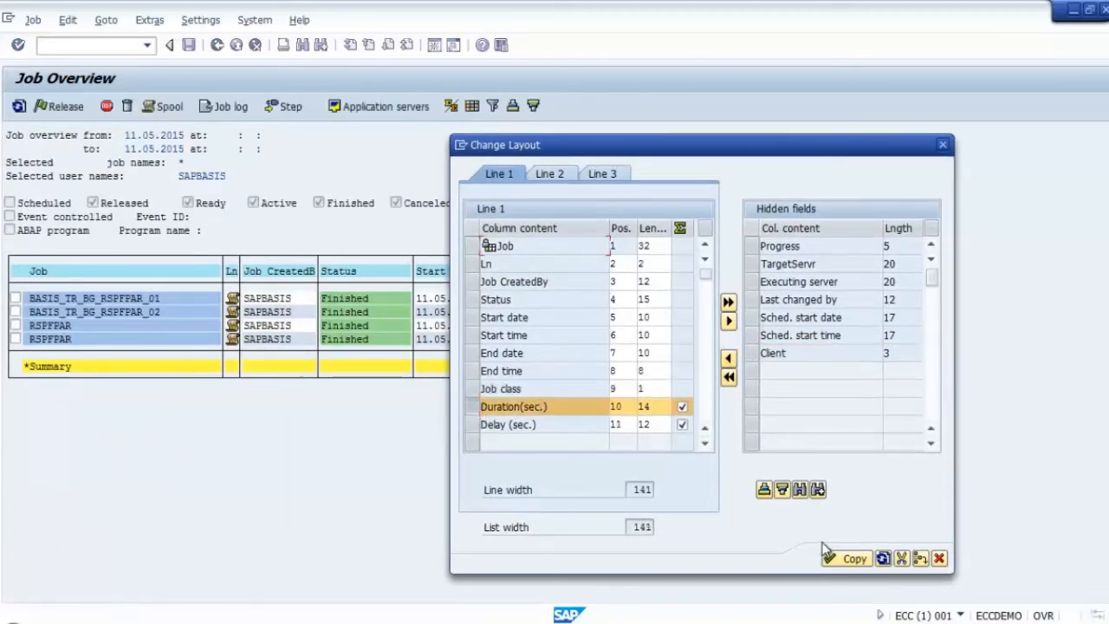
pyautogui.click(846, 558)
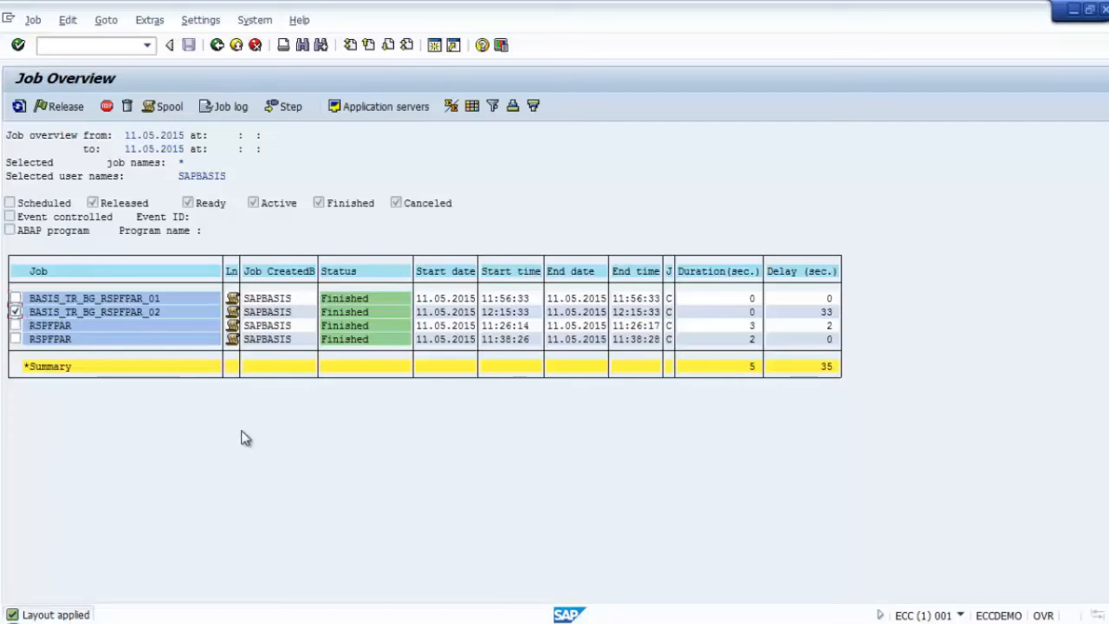
# Step: Select job BASIS_TR_BG_RSPFPAR_02 and open its step list for the spool output
pyautogui.click(163, 107)
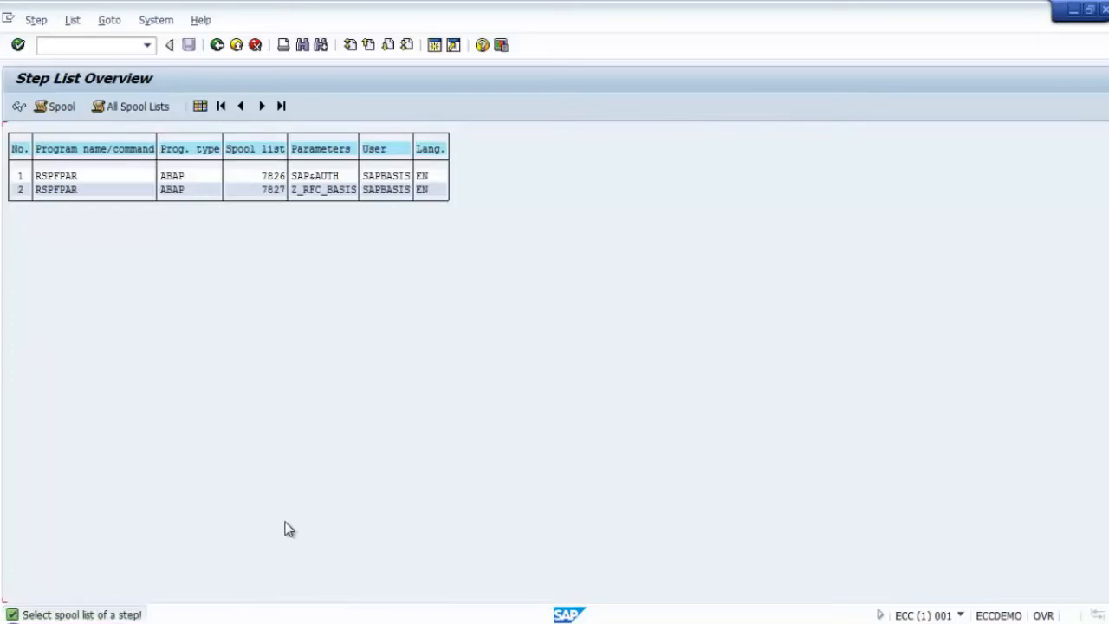
# Step: Display the spool output of the first job step, SAP&AUTH, and return to the step list
pyautogui.click(276, 177)
pyautogui.click(278, 188)
pyautogui.click(274, 177)
pyautogui.click(270, 177)
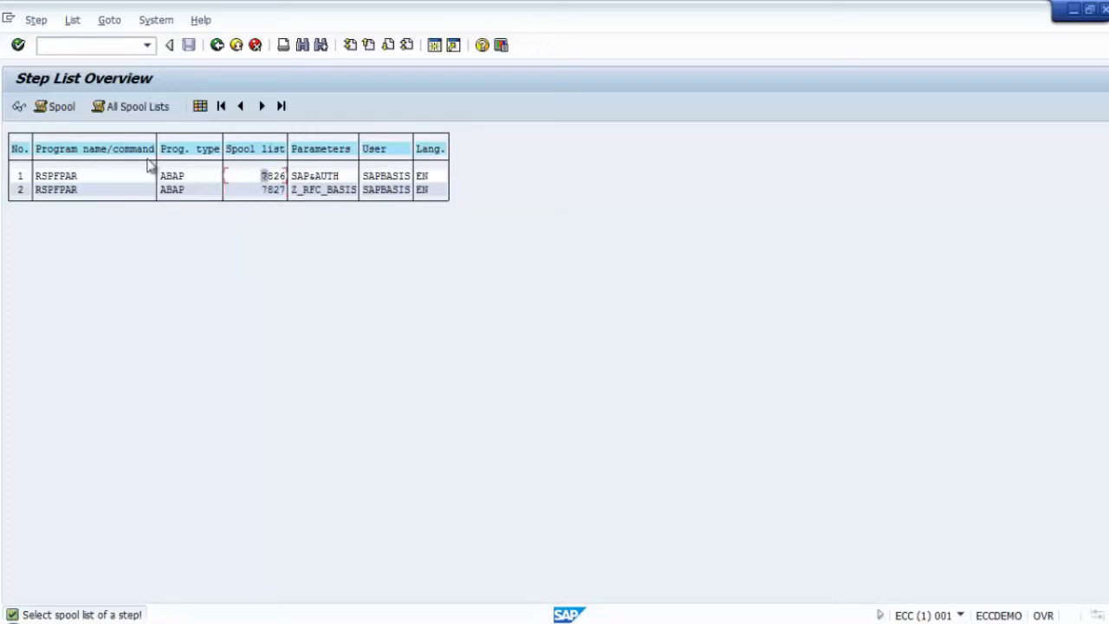
pyautogui.click(54, 107)
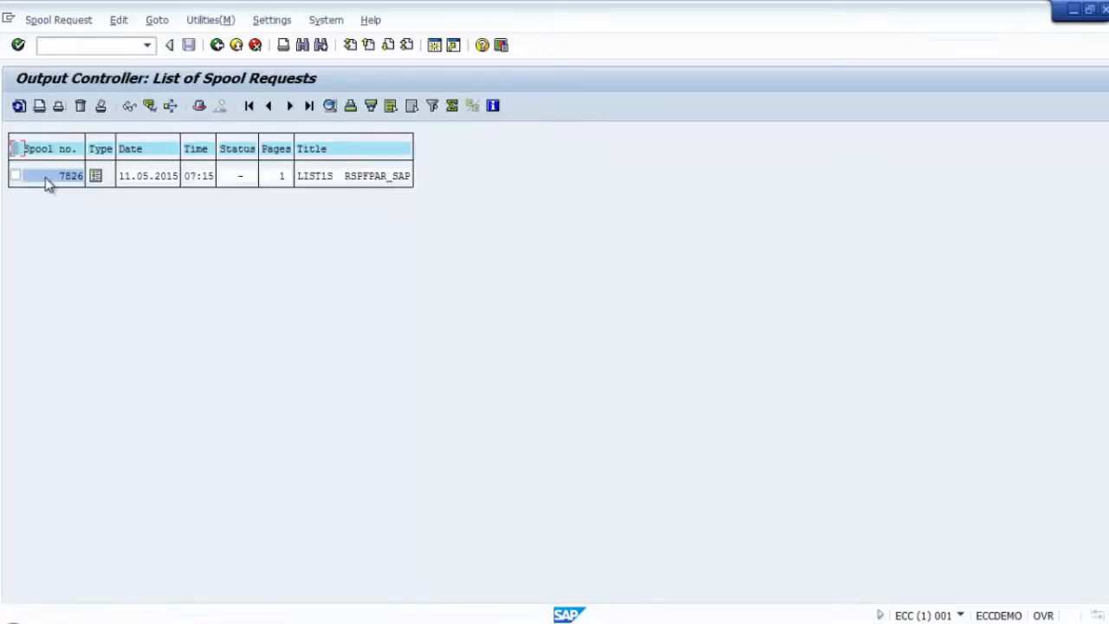
pyautogui.click(97, 179)
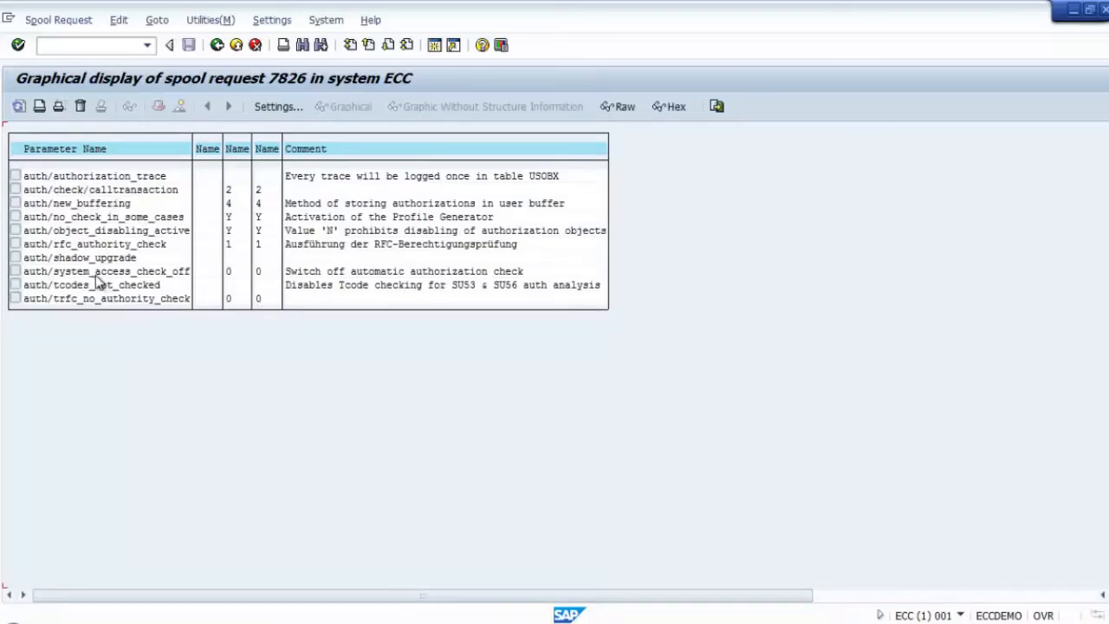
pyautogui.click(218, 45)
pyautogui.click(218, 45)
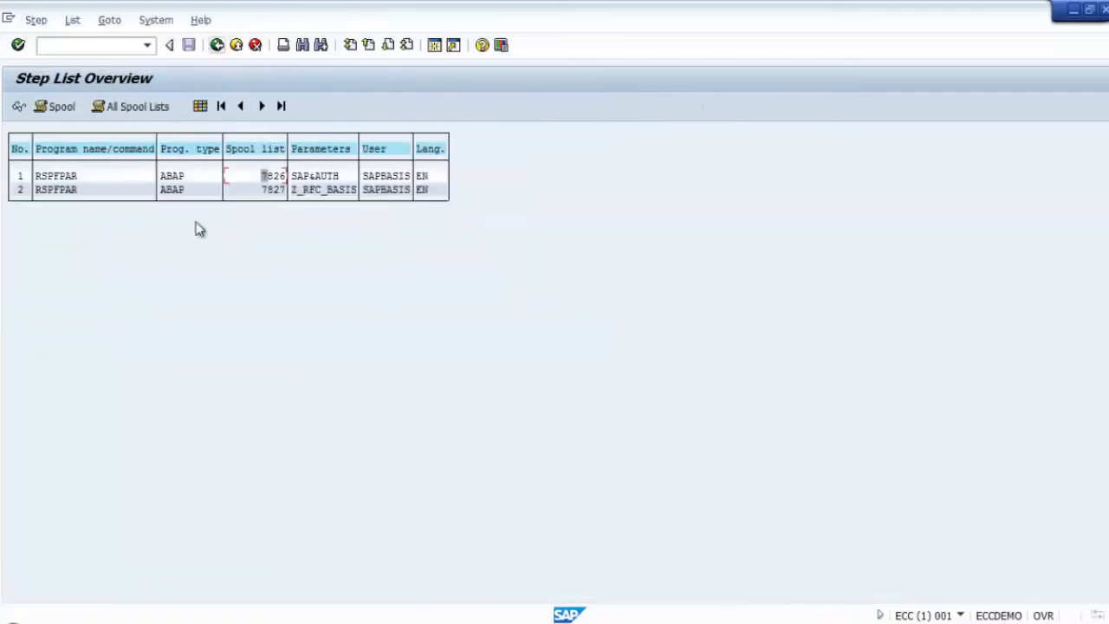
# Step: Display the spool output of the second job step, Z_RFC_BASIS, and return to the step list
pyautogui.click(267, 190)
pyautogui.click(56, 106)
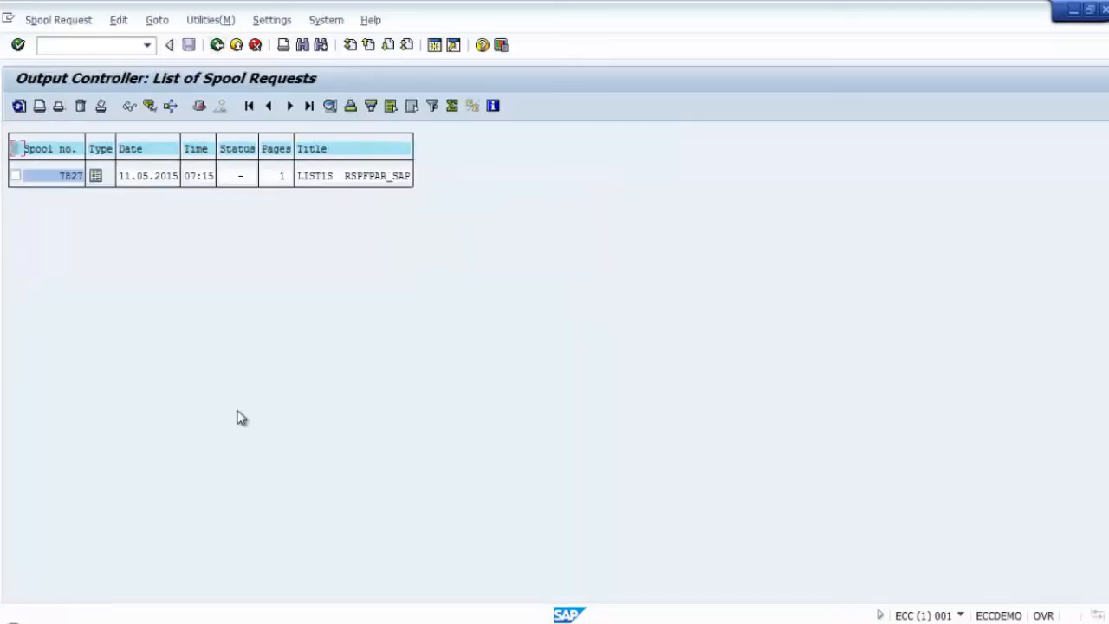
pyautogui.click(97, 177)
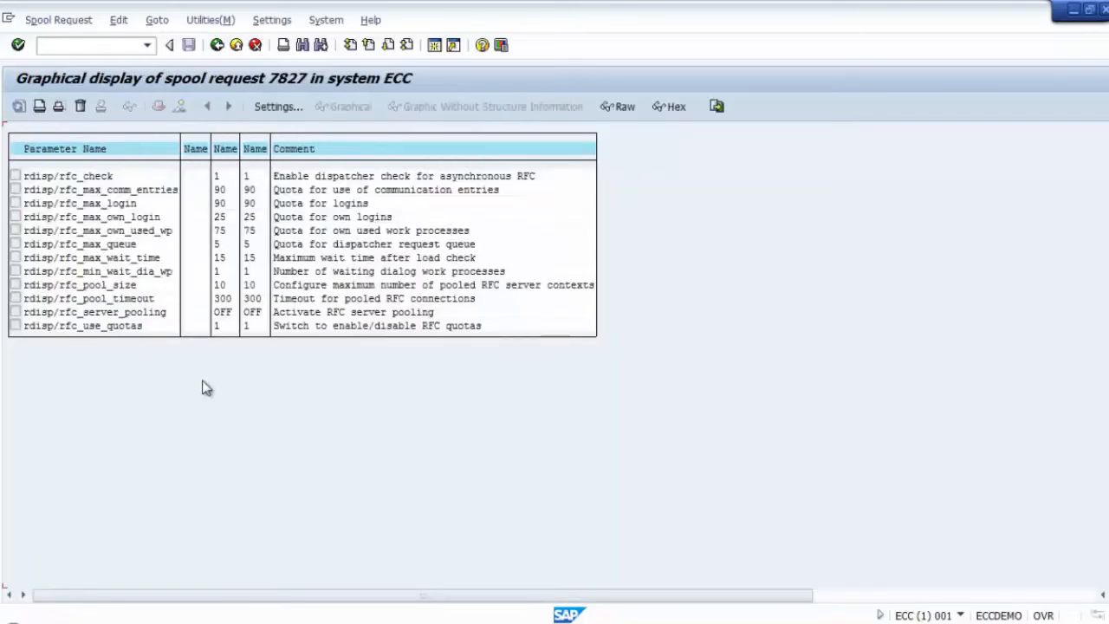
pyautogui.click(218, 46)
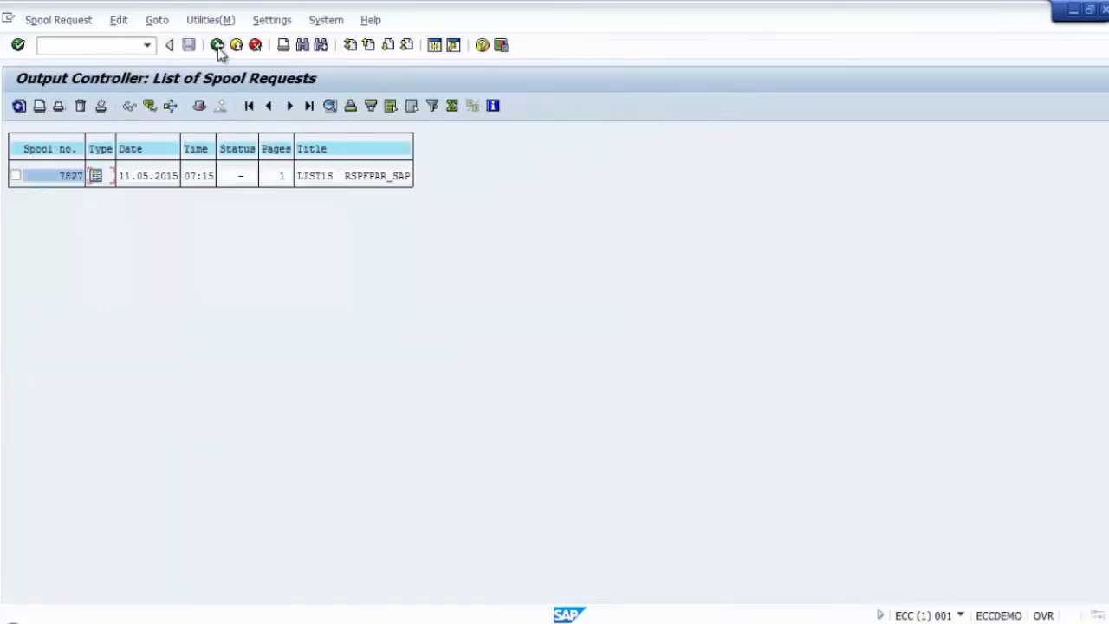
pyautogui.click(218, 46)
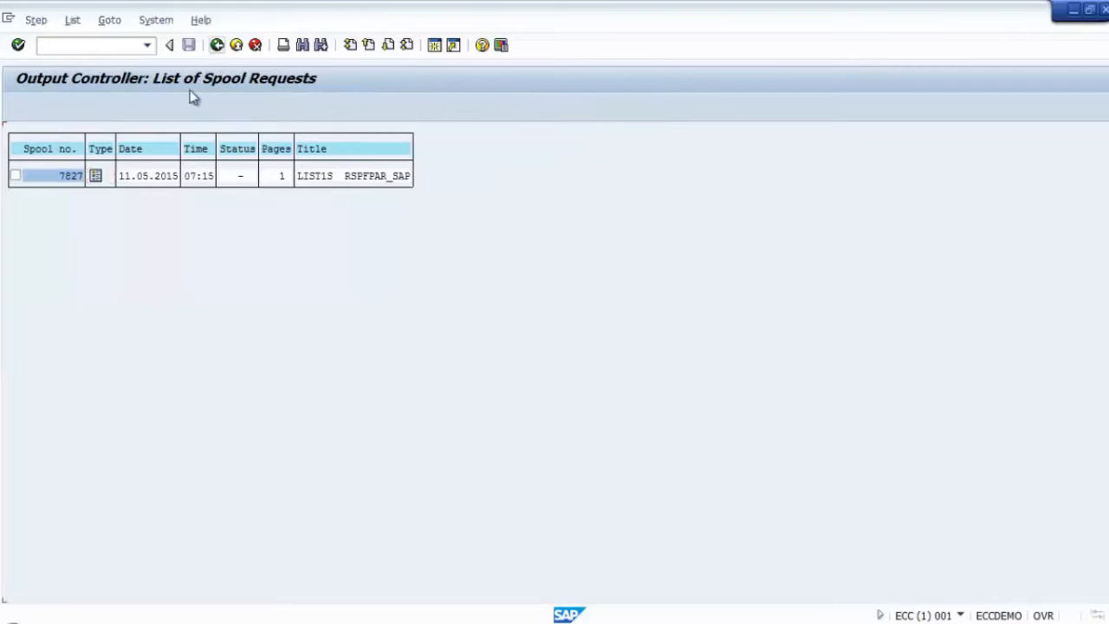
pyautogui.click(147, 110)
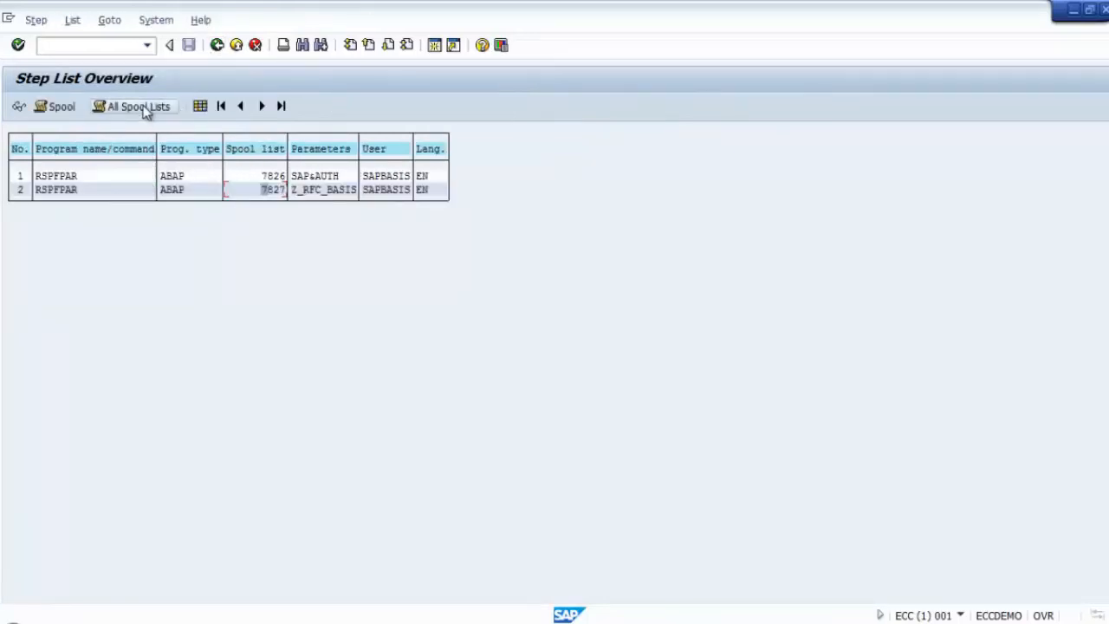
pyautogui.click(218, 45)
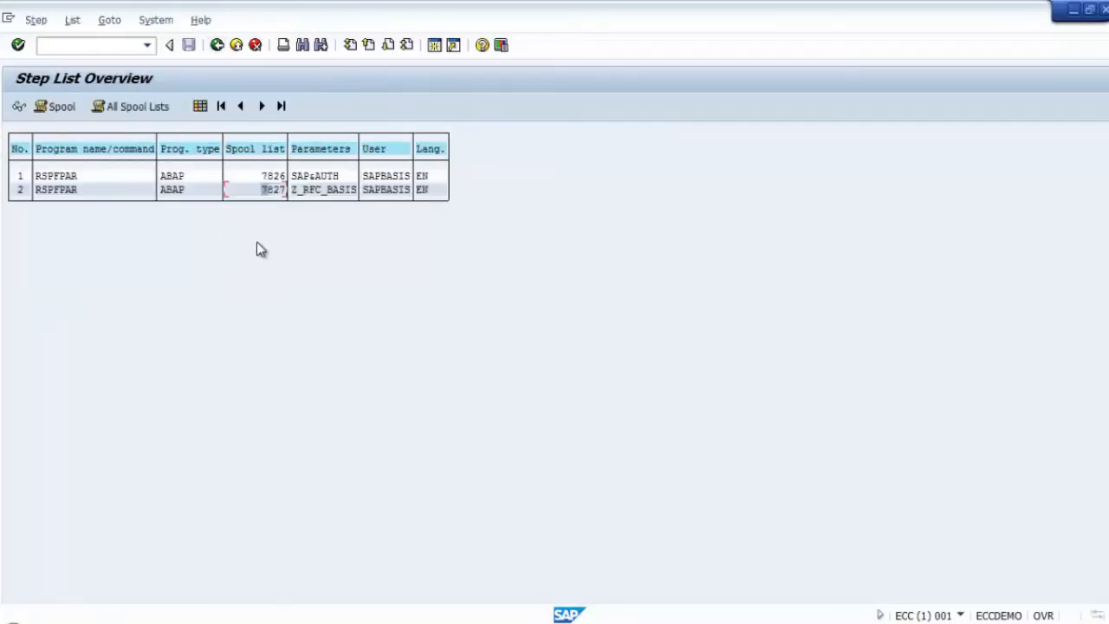
# Step: Display the variant selections behind the first RSPFPAR step, SAP&AUTH, and return to the step list
pyautogui.click(179, 176)
pyautogui.click(98, 177)
pyautogui.click(74, 177)
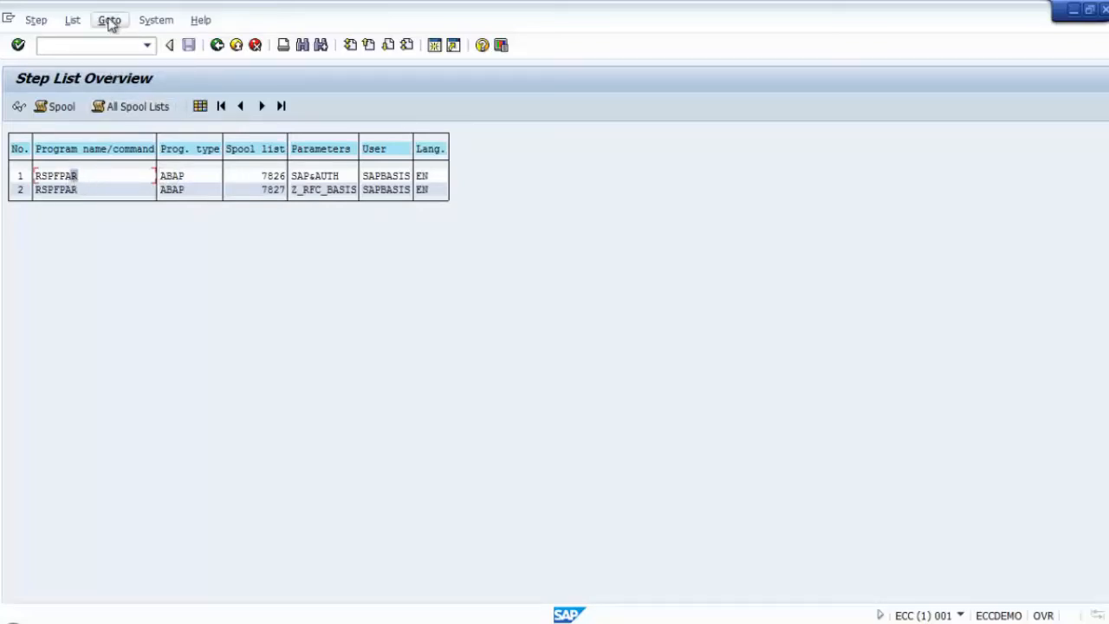
pyautogui.click(109, 20)
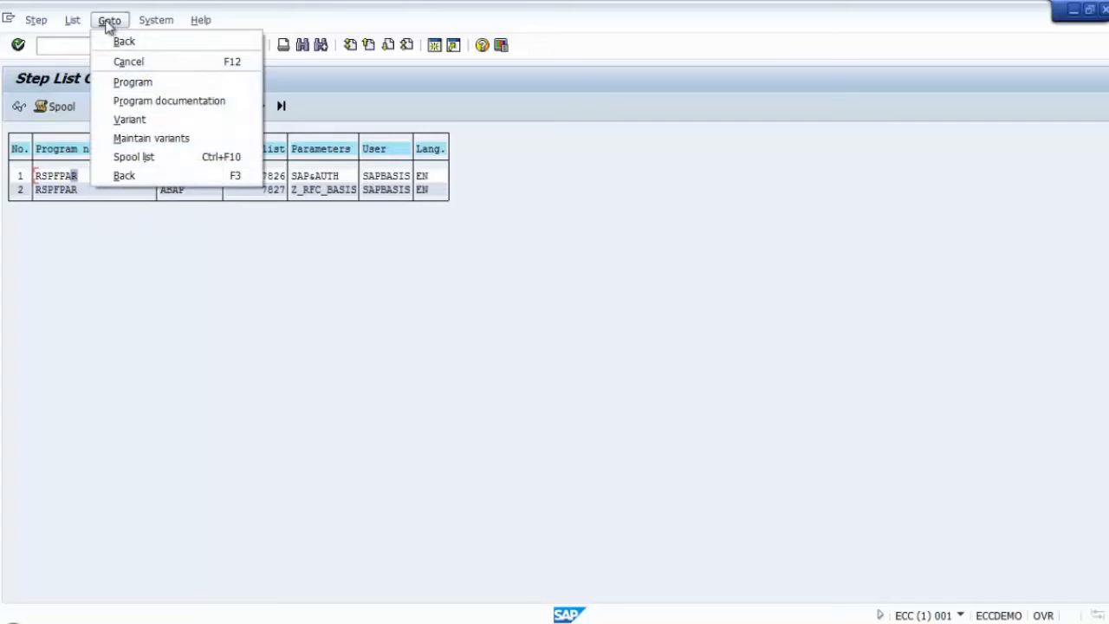
pyautogui.click(162, 121)
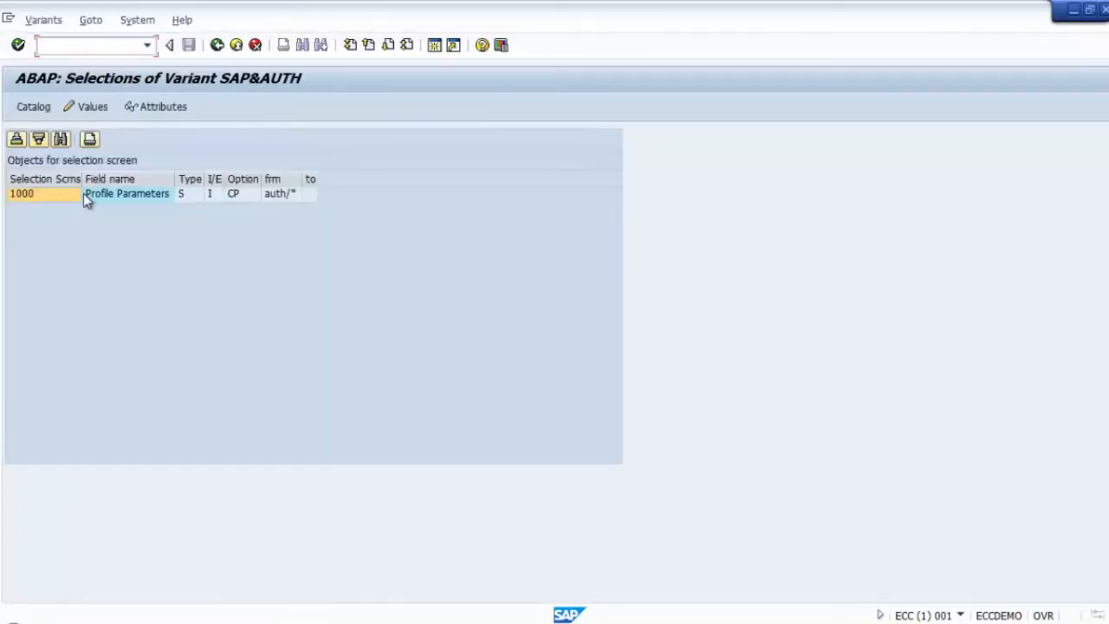
pyautogui.click(282, 201)
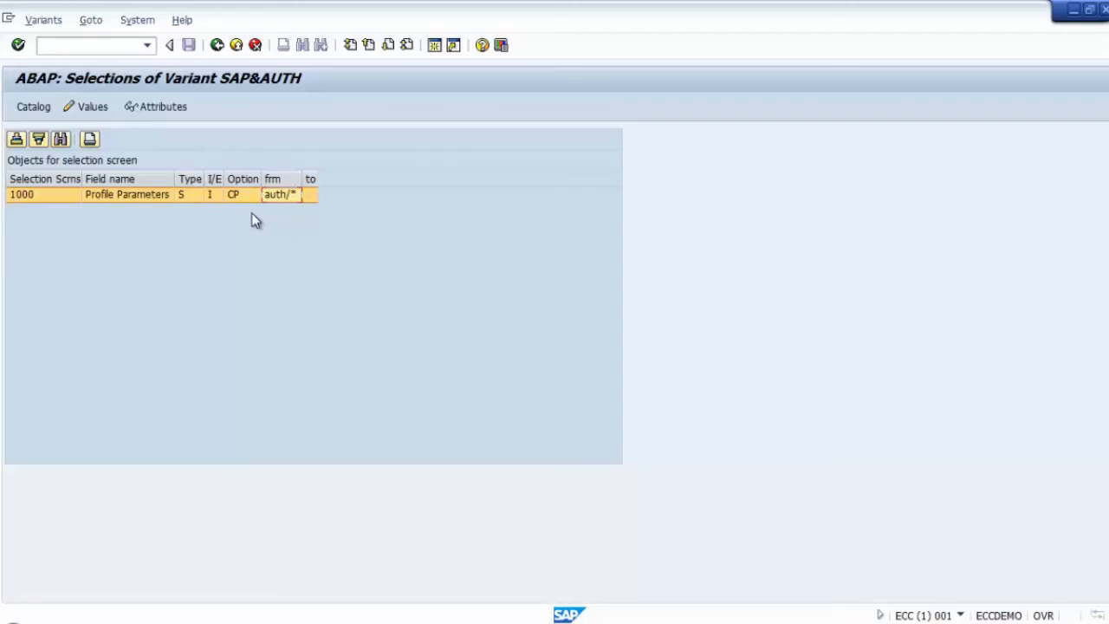
pyautogui.click(216, 44)
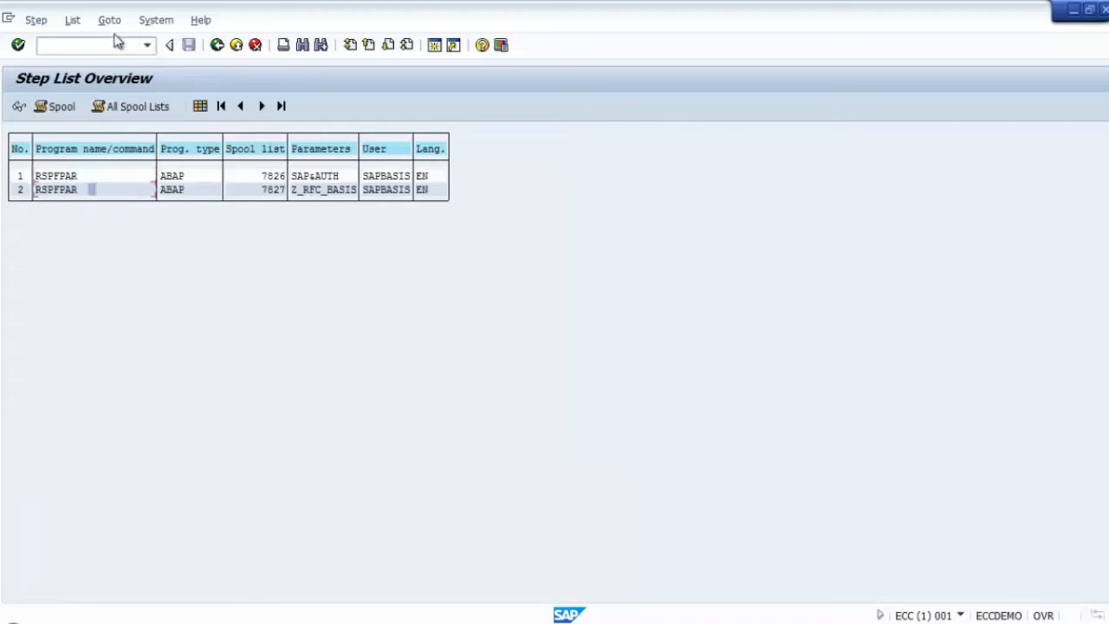
# Step: Display the variant selections behind the second RSPFPAR step, Z_RFC_BASIS, and return to the job overview
pyautogui.click(110, 20)
pyautogui.click(139, 118)
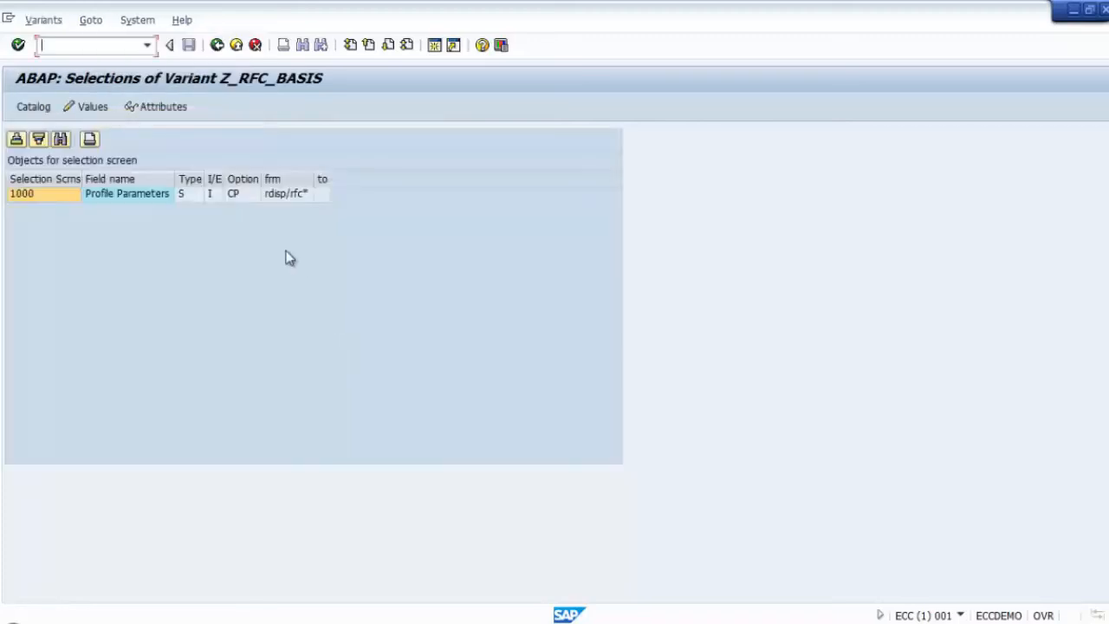
pyautogui.click(289, 196)
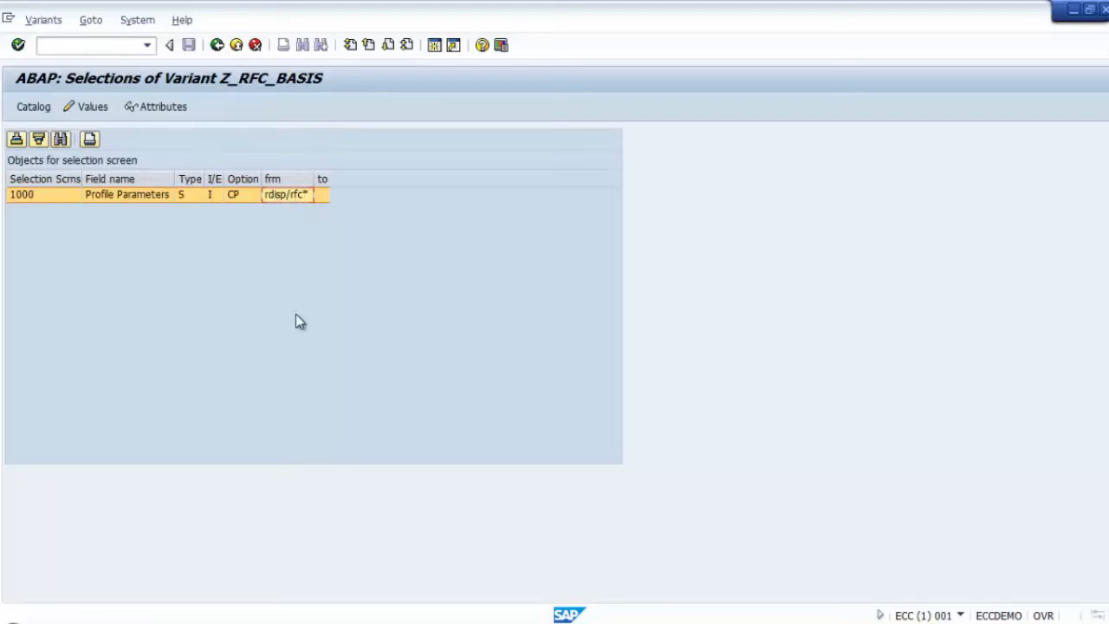
pyautogui.click(218, 48)
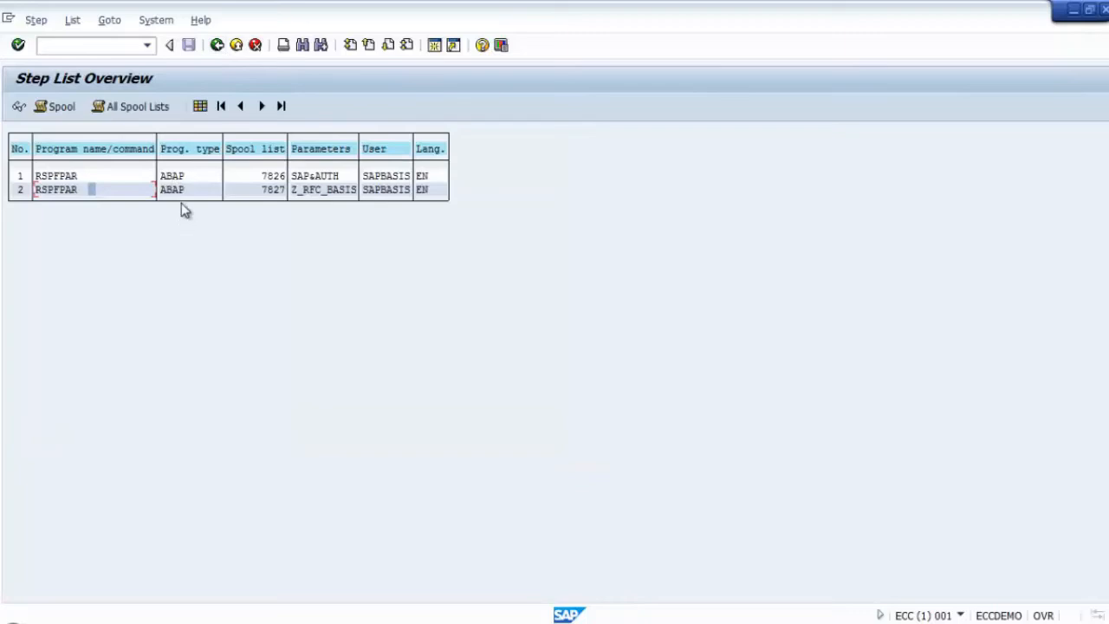
pyautogui.click(218, 48)
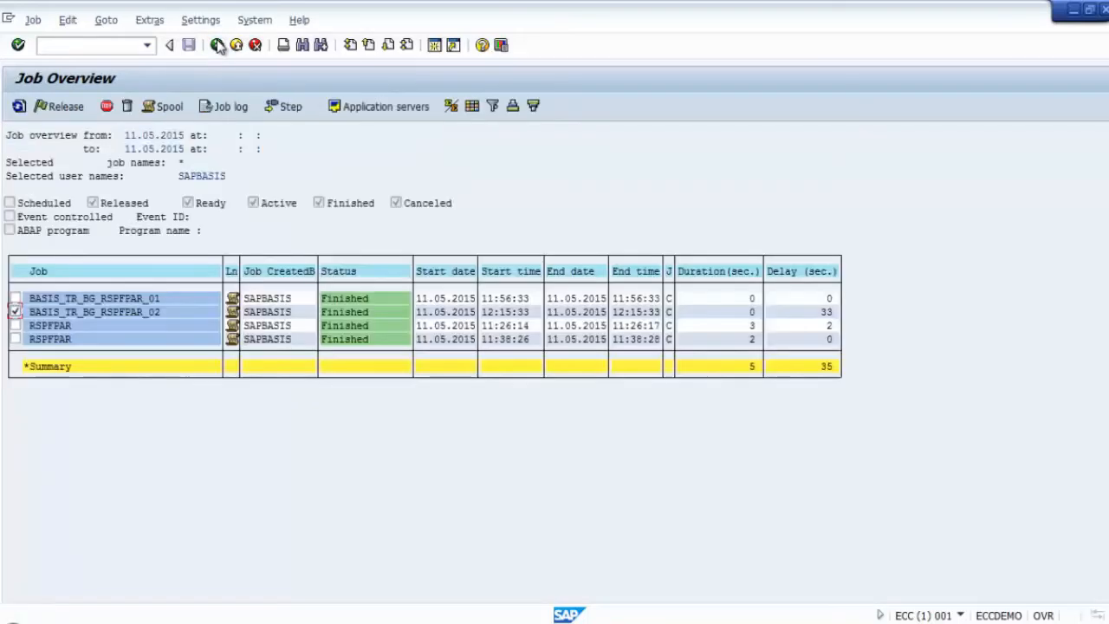
# Step: Deselect the job BASIS_TR_BG_RSPFPAR_02, leave the job overview and start transaction sm36
pyautogui.click(15, 312)
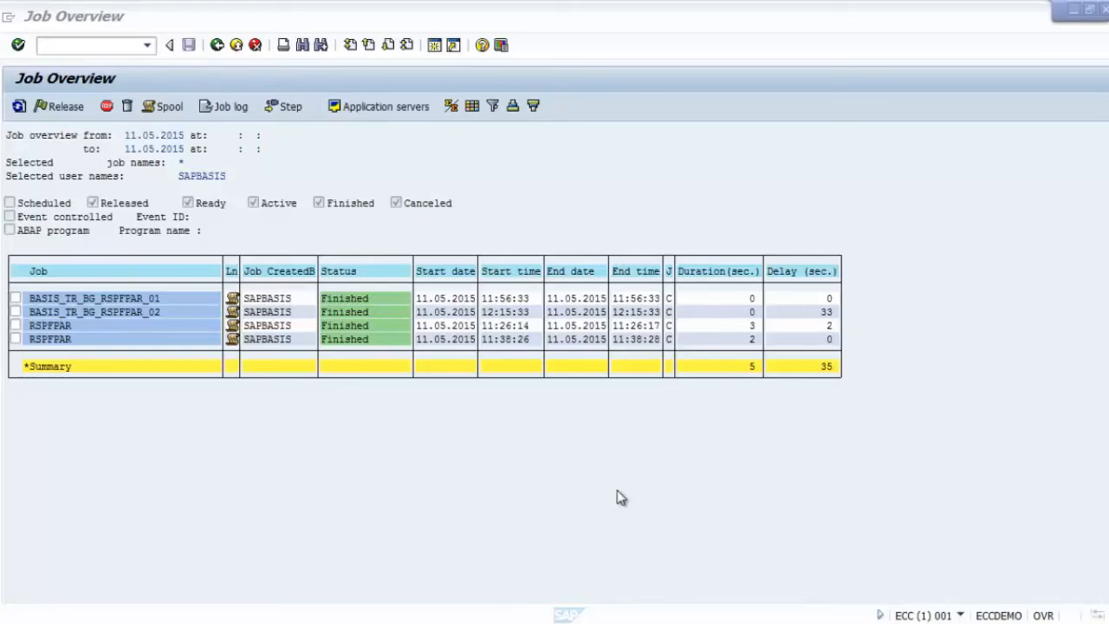
pyautogui.click(349, 153)
pyautogui.click(217, 45)
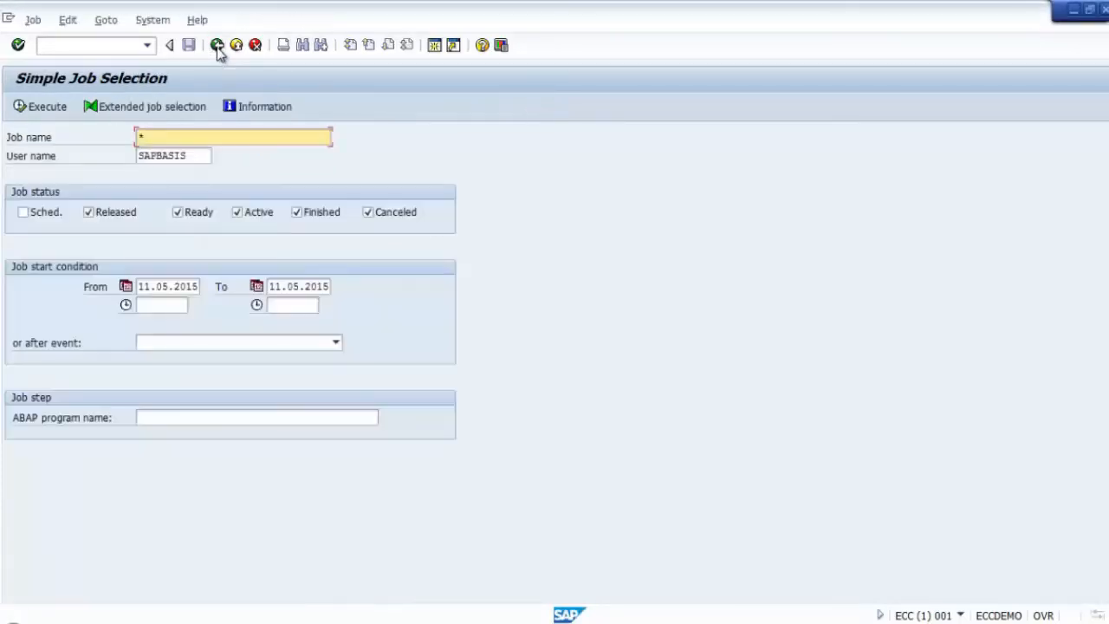
pyautogui.click(234, 45)
pyautogui.click(117, 46)
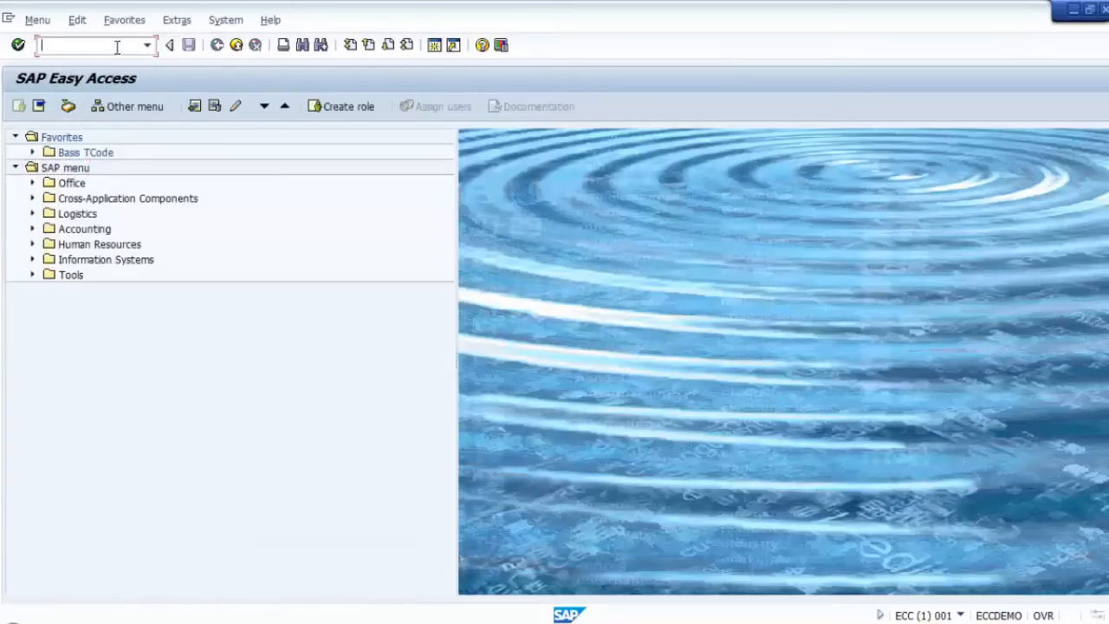
pyautogui.write('sm36')
pyautogui.press('Return')
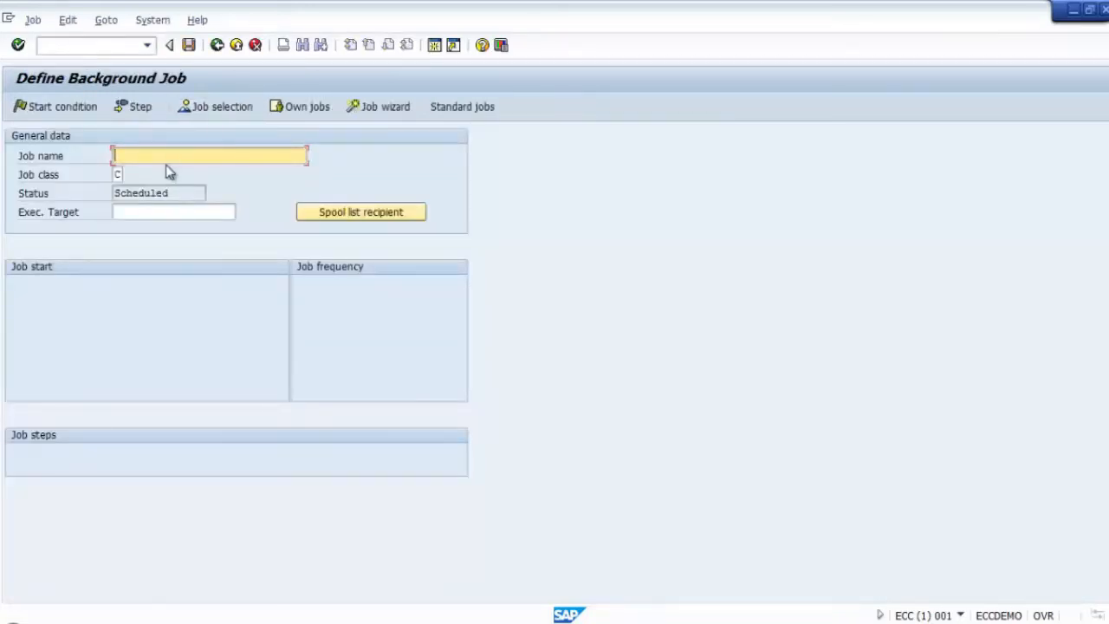
# Step: Name the new background job BASIS_TR_BG_RSPFPAR_03
pyautogui.write('BAS')
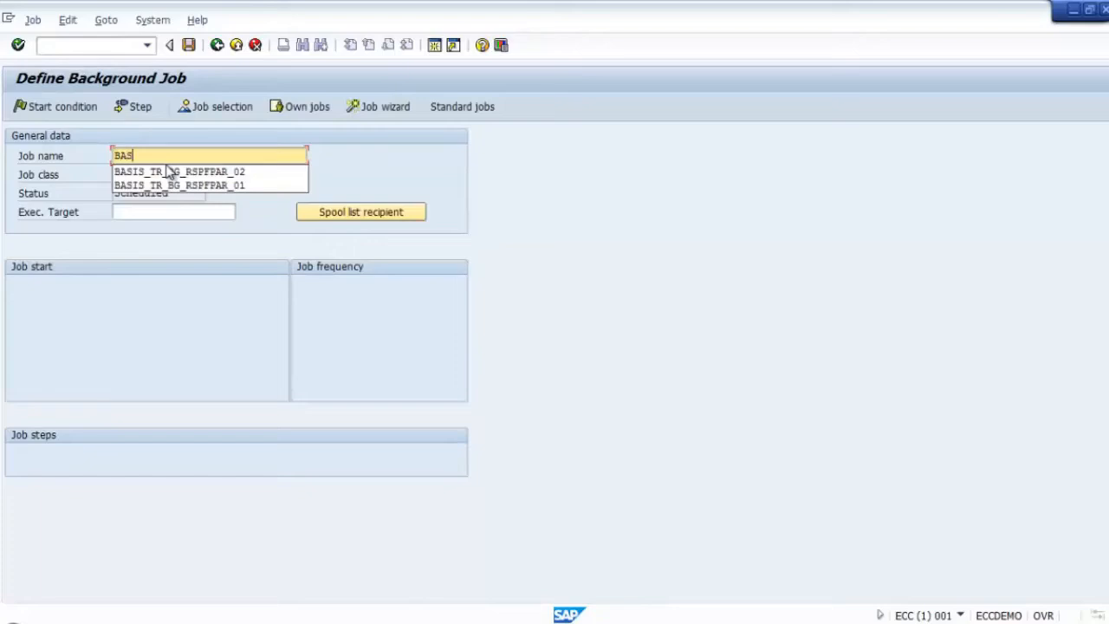
pyautogui.write('IS_RT')
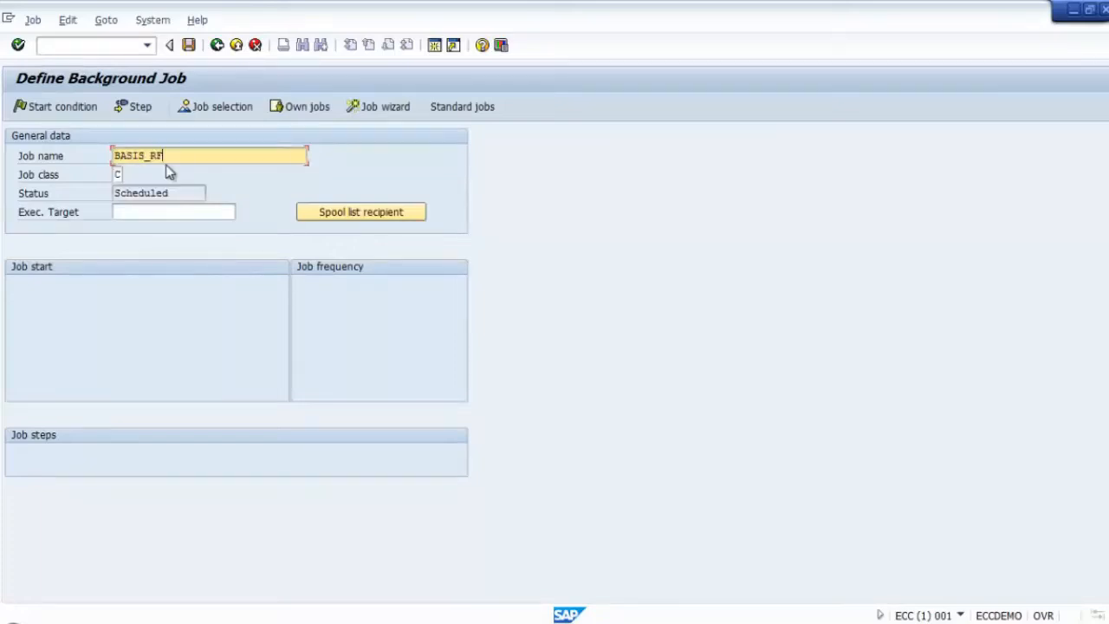
pyautogui.press('BackSpace')
pyautogui.press('BackSpace')
pyautogui.write('TR_')
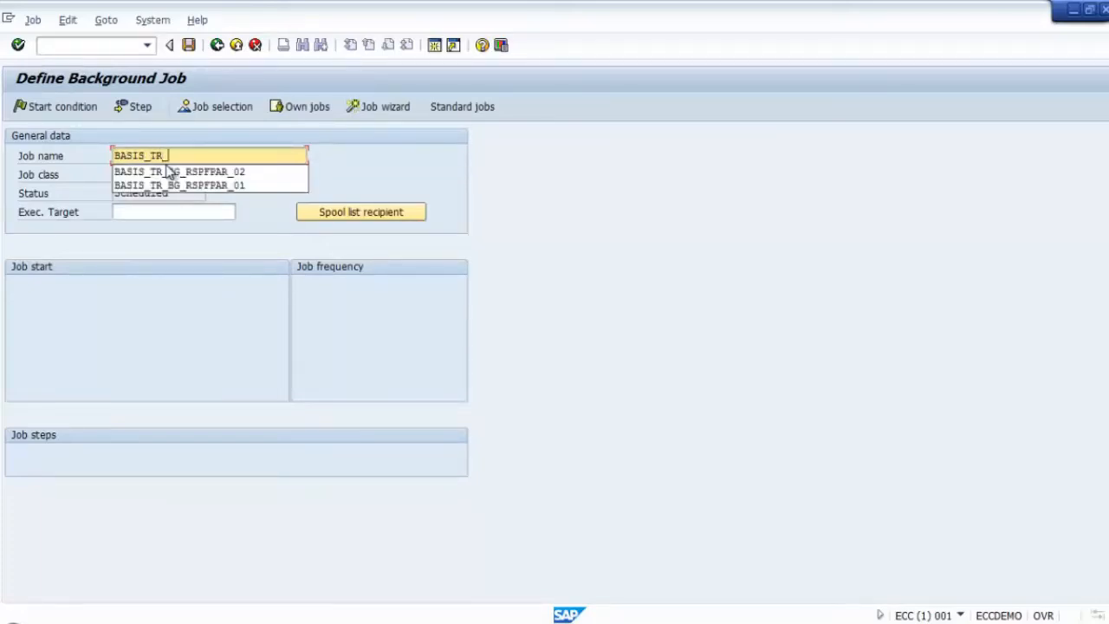
pyautogui.write('BG_RSPFFAR_03')
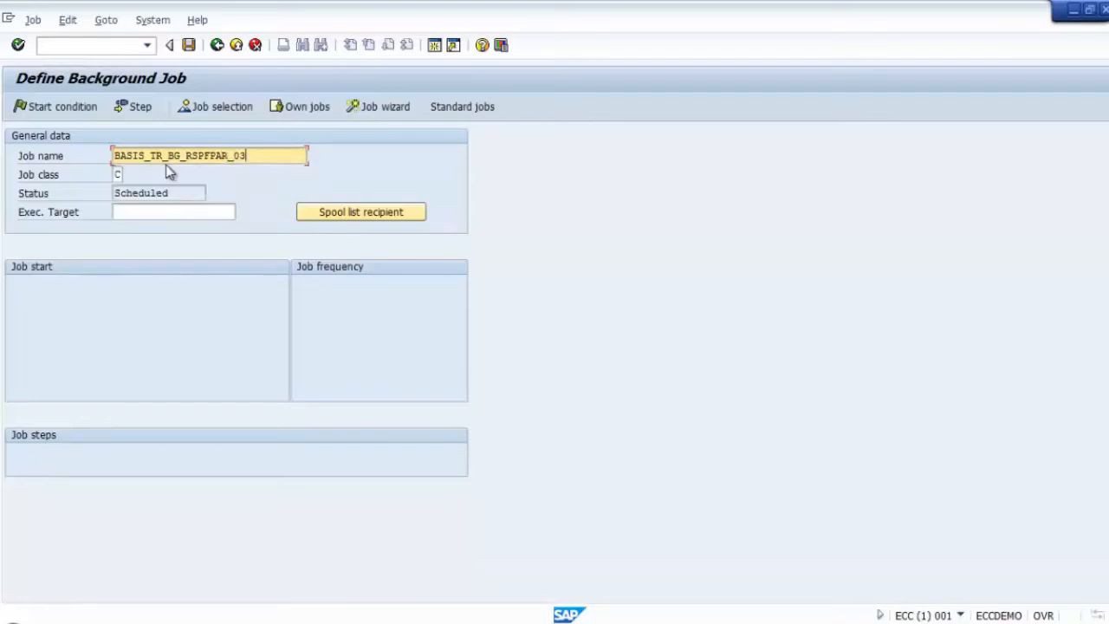
# Step: Add a job step running ABAP program RSPFPAR with variant SAP&AUTH, save it and return to the job definition
pyautogui.click(136, 107)
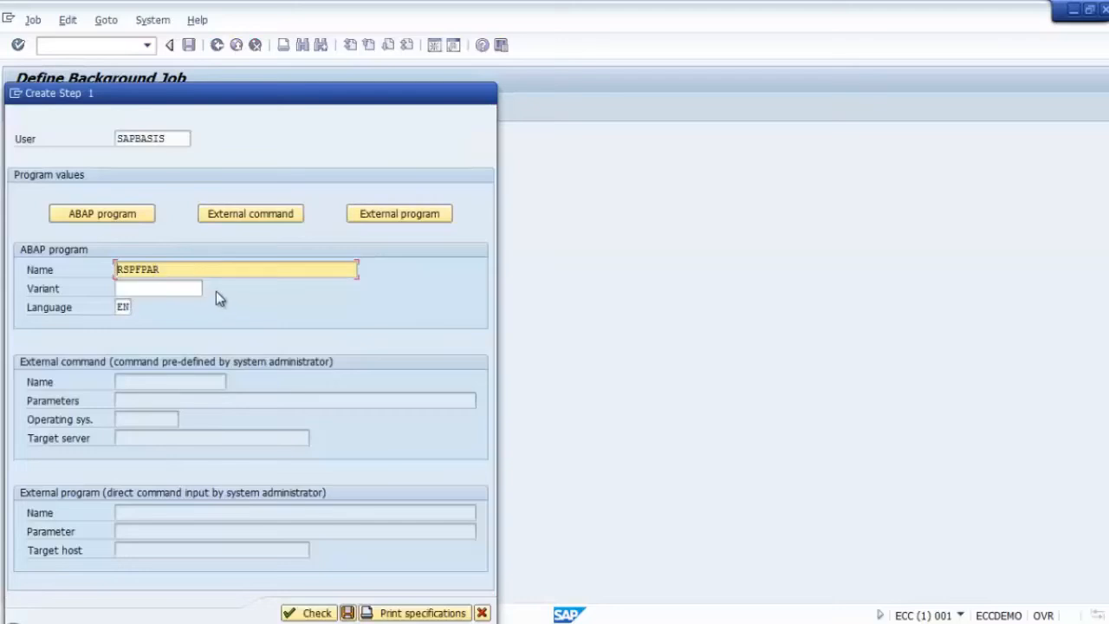
pyautogui.click(163, 288)
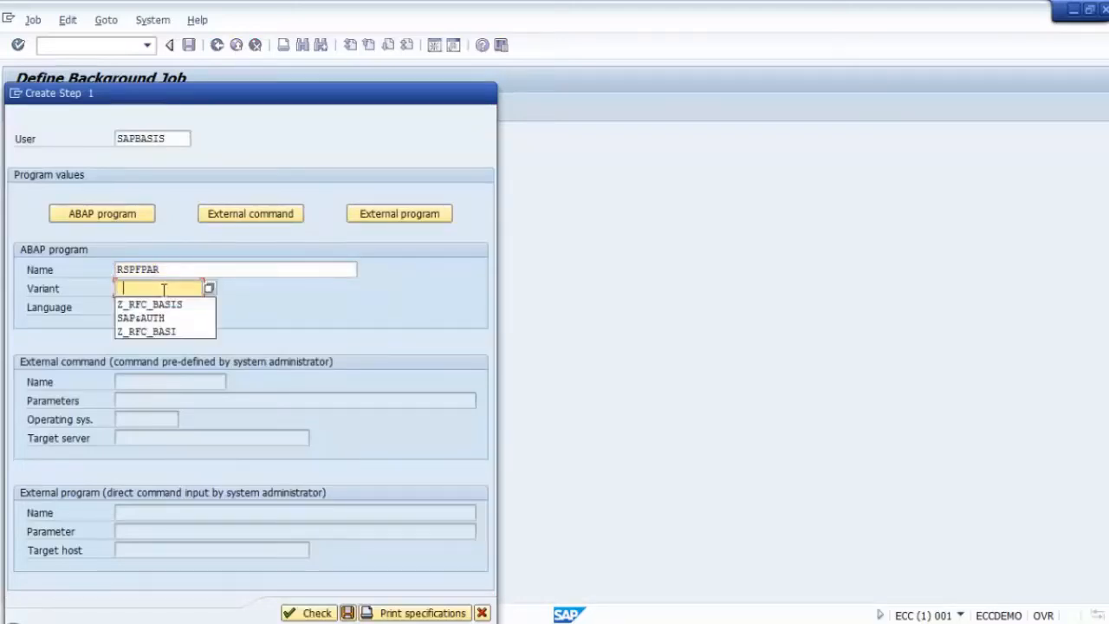
pyautogui.click(164, 319)
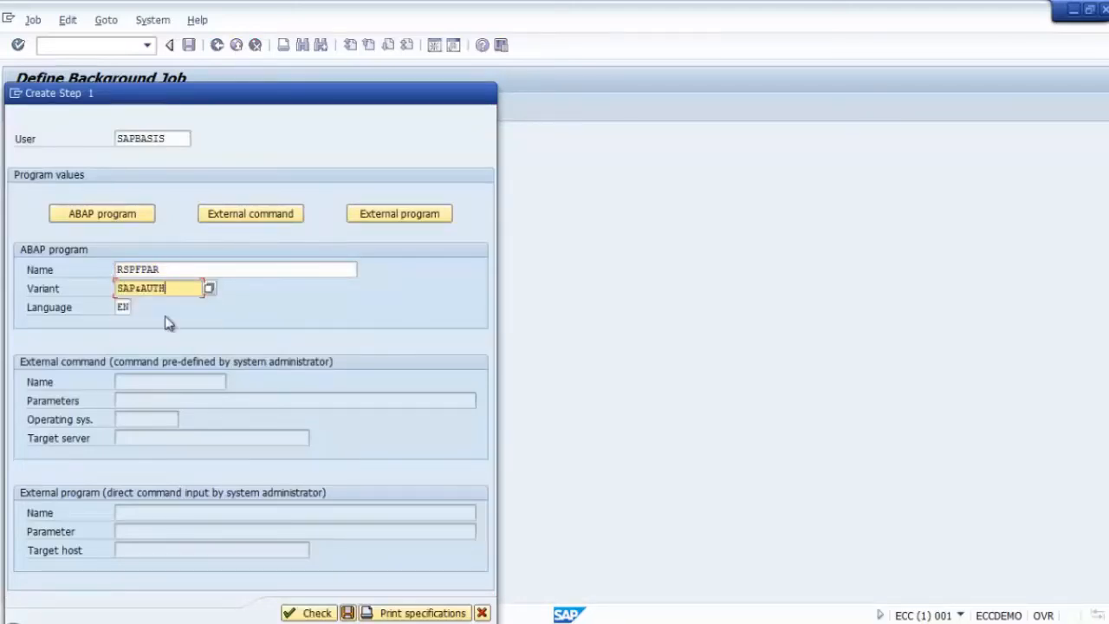
pyautogui.click(305, 613)
pyautogui.click(348, 612)
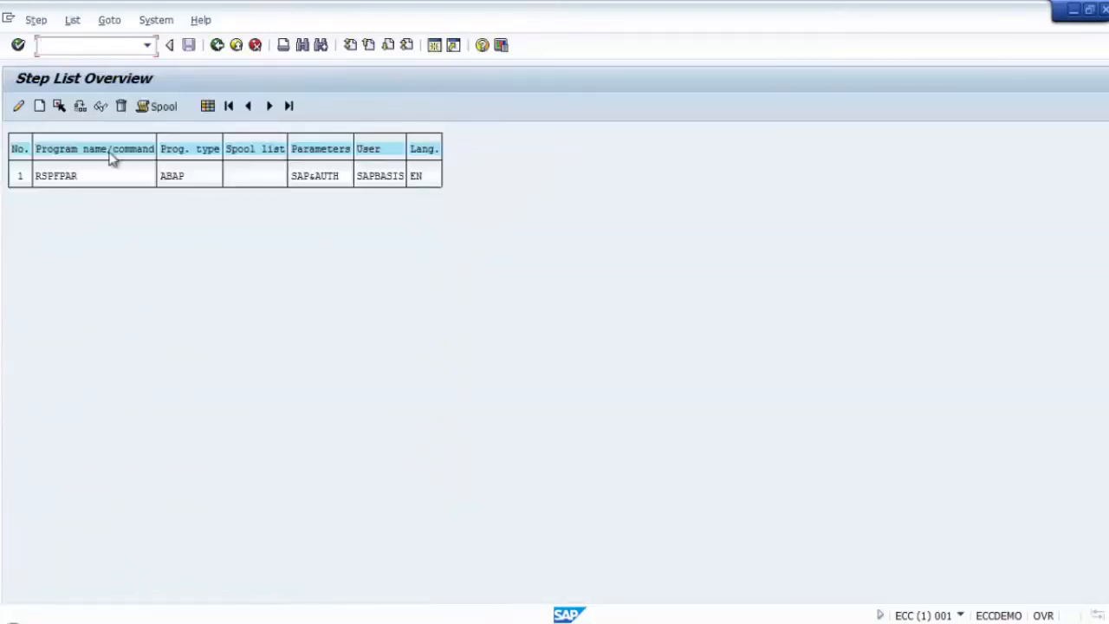
pyautogui.click(215, 46)
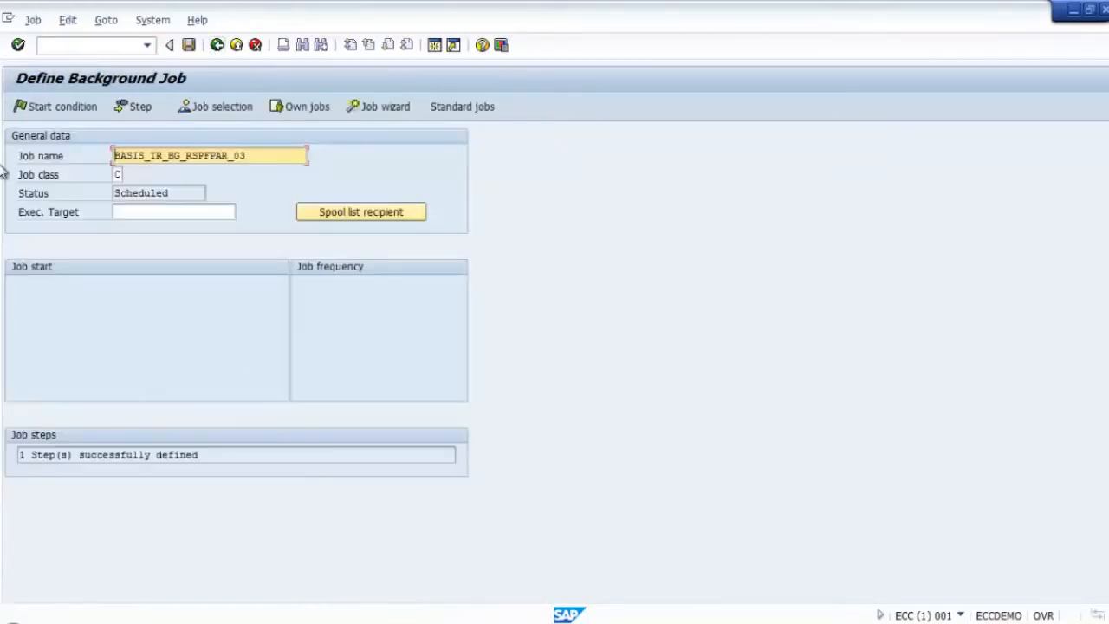
# Step: Schedule the job's start by date and time for 11.05.2015 at 12:40:00
pyautogui.click(39, 109)
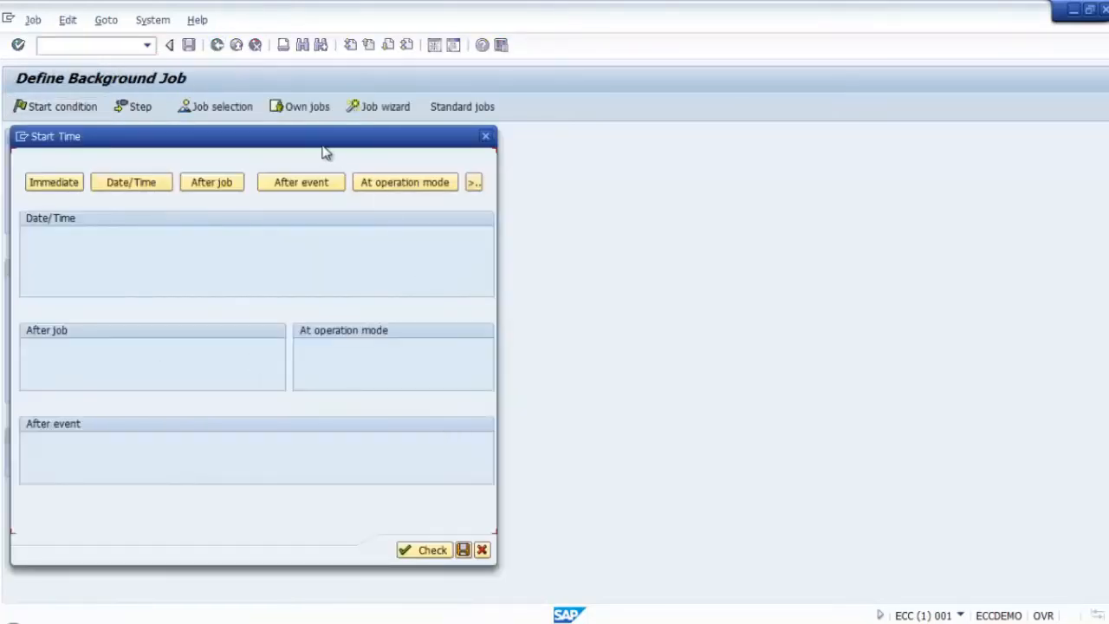
pyautogui.moveTo(329, 142); pyautogui.dragTo(505, 125)
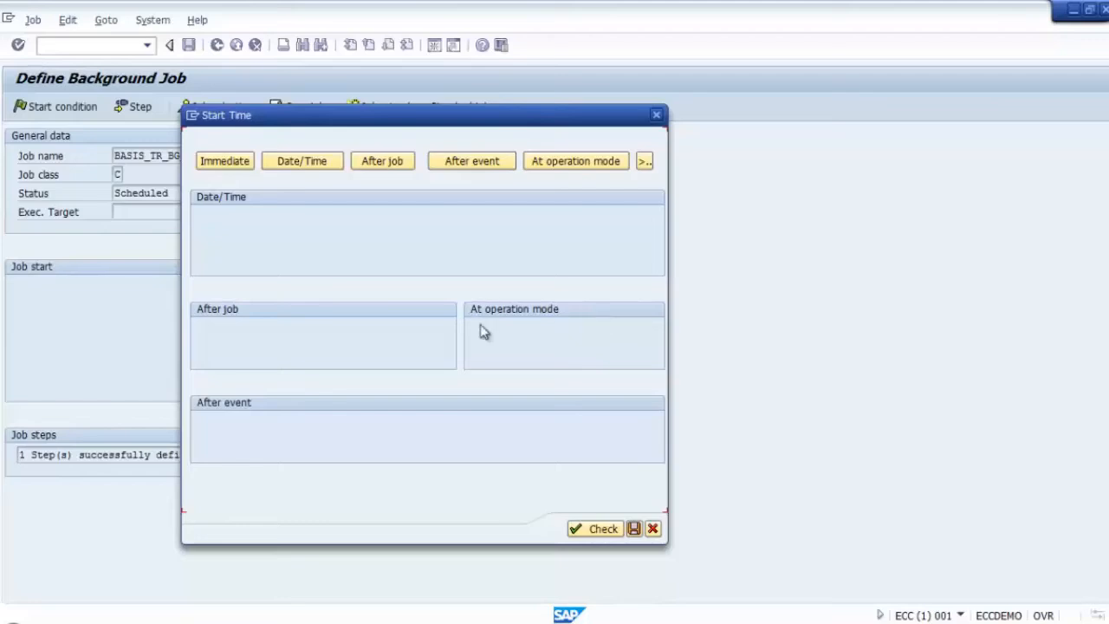
pyautogui.click(286, 164)
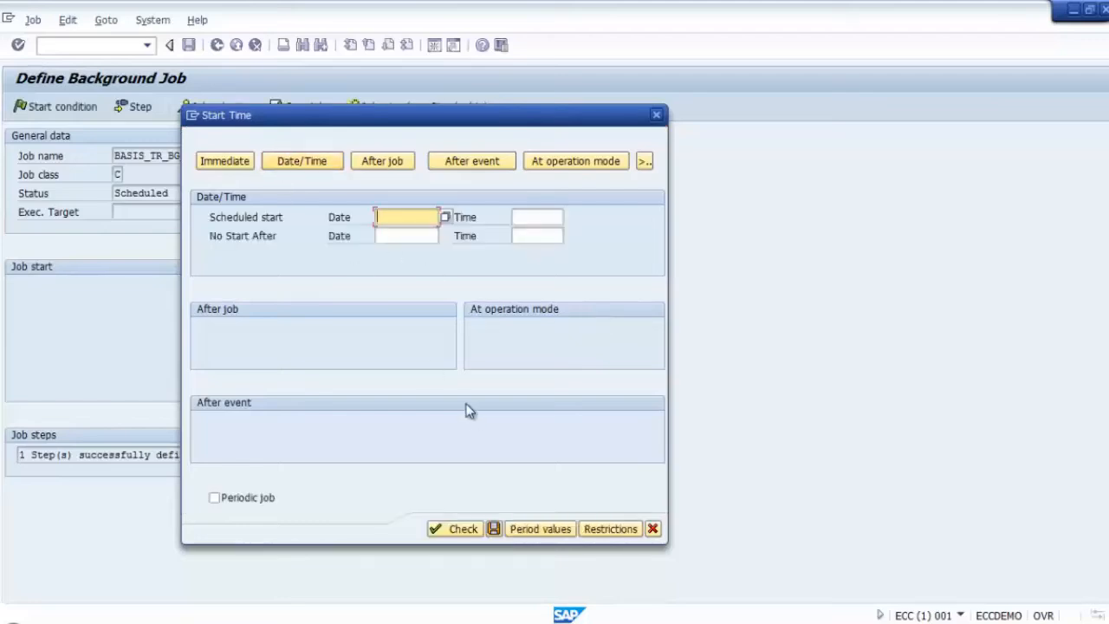
pyautogui.click(446, 219)
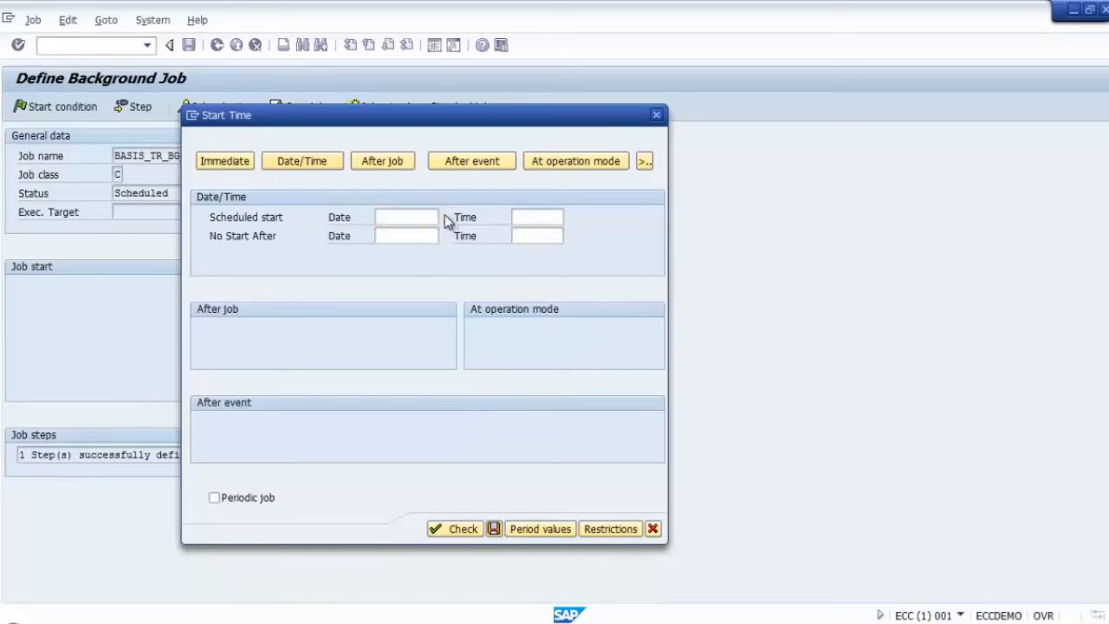
pyautogui.doubleClick(182, 354)
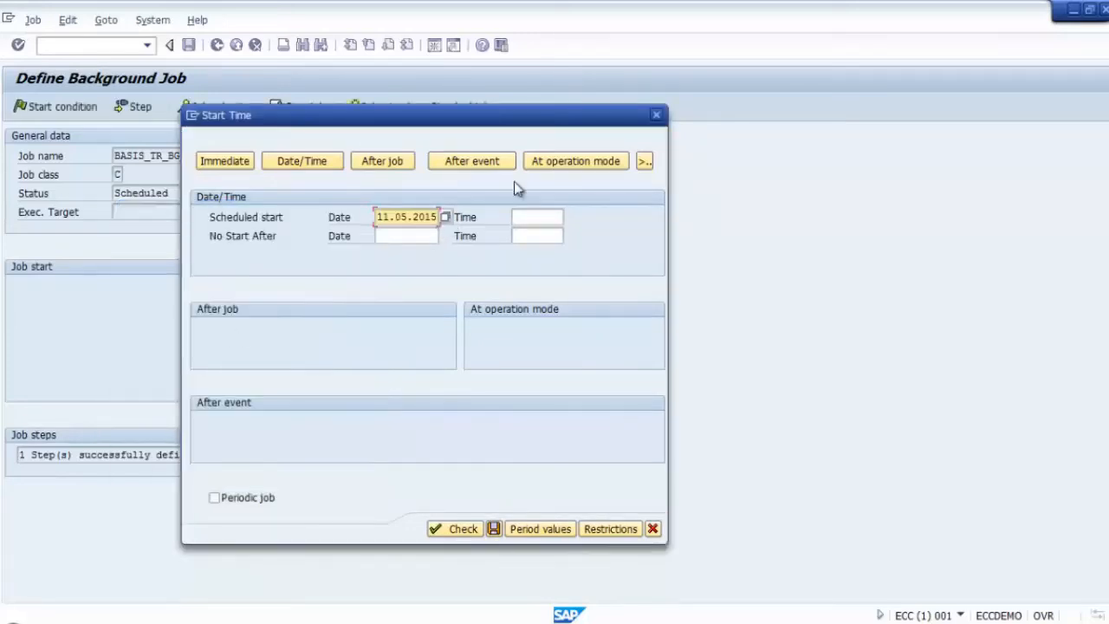
pyautogui.click(536, 222)
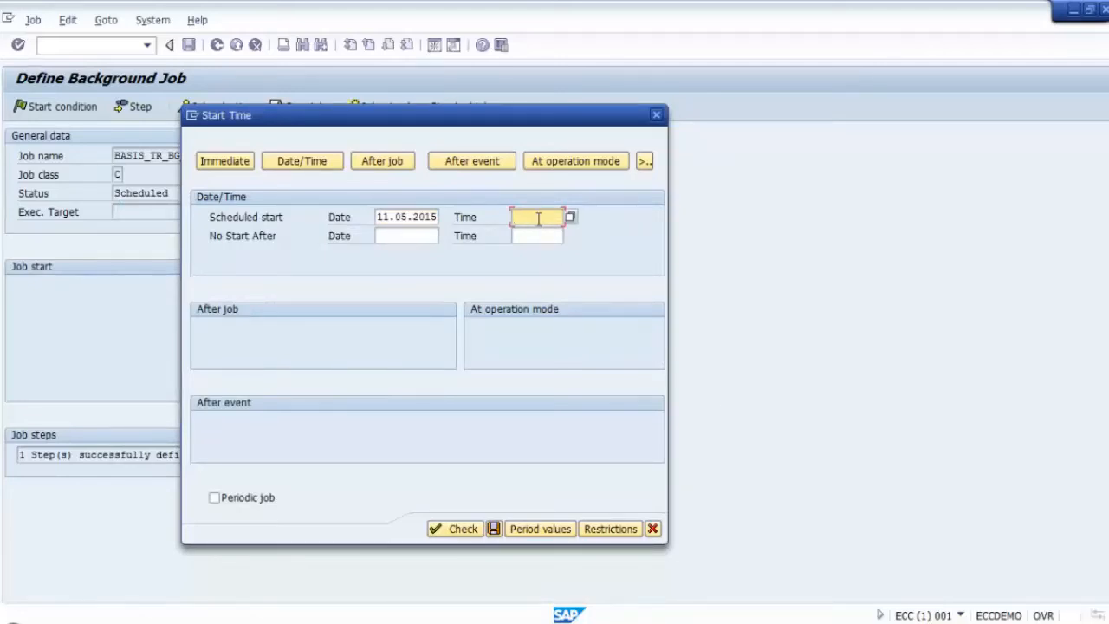
pyautogui.write('12:')
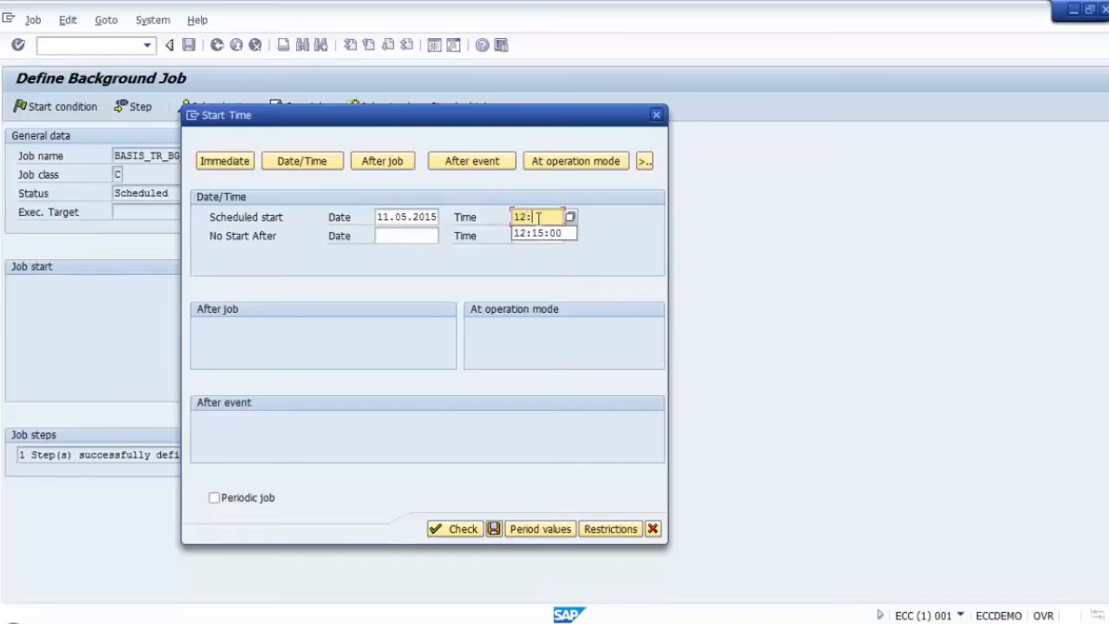
pyautogui.write('4')
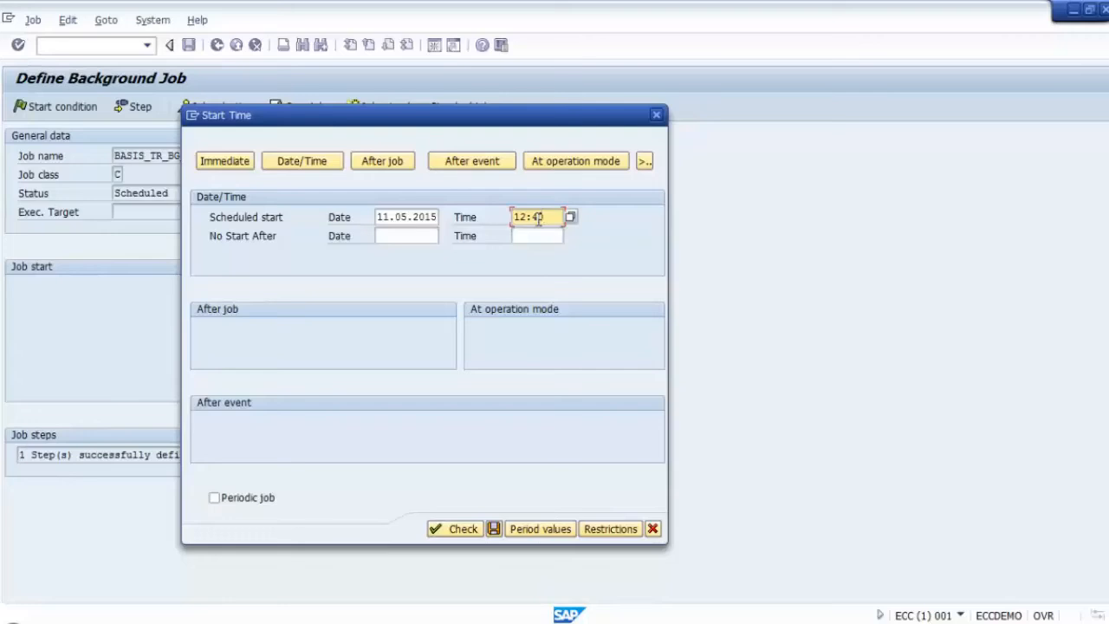
pyautogui.write('0:00')
# Step: Fill the No Start After limit with date 11.06:2015 and the same time as the scheduled start, 12:40:00
pyautogui.click(411, 238)
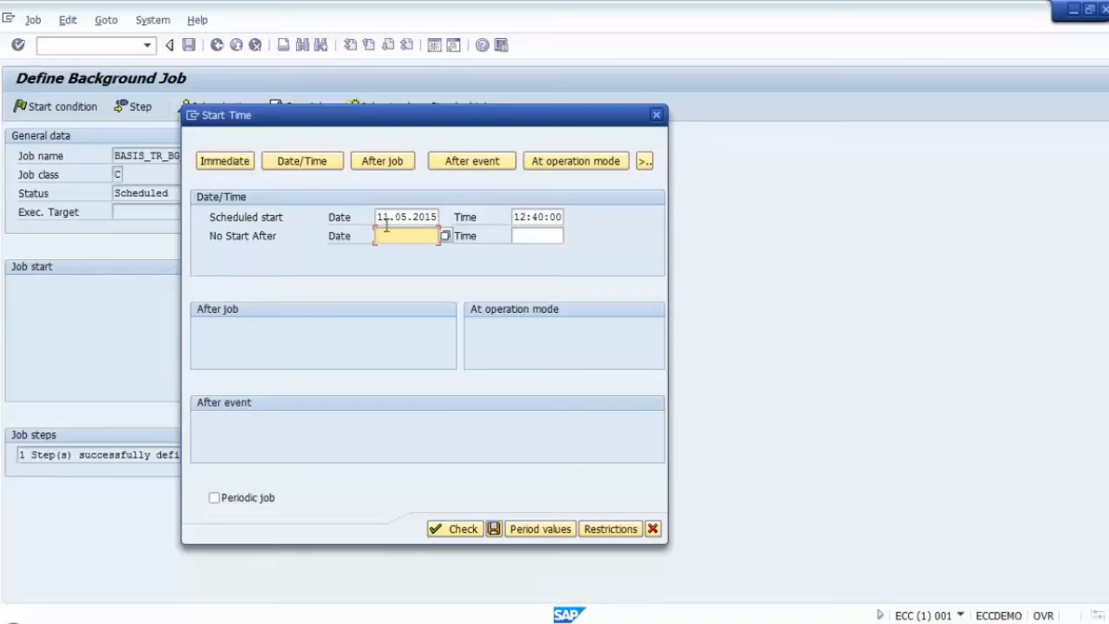
pyautogui.write('11.05.2015')
pyautogui.click(404, 235)
pyautogui.write('6')
pyautogui.press('Right')
pyautogui.write(':2015')
pyautogui.click(535, 237)
pyautogui.moveTo(511, 221); pyautogui.dragTo(577, 217)
pyautogui.hotkey('ctrl', 'c')
pyautogui.click(553, 238)
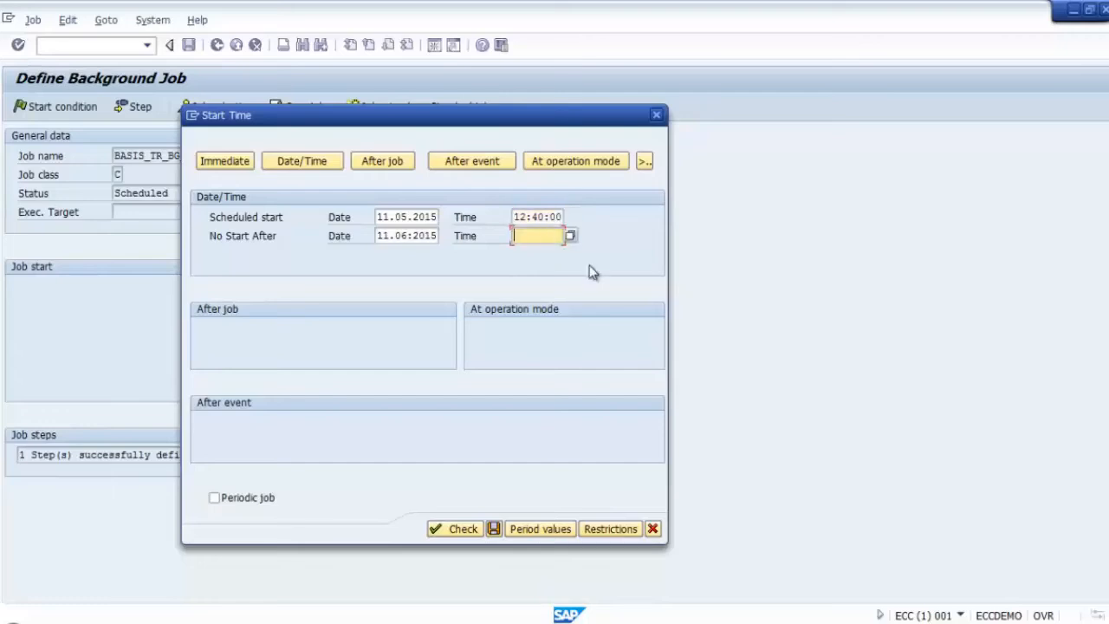
pyautogui.hotkey('ctrl', 'v')
# Step: Mark the job as periodic and try to open its period values
pyautogui.click(214, 499)
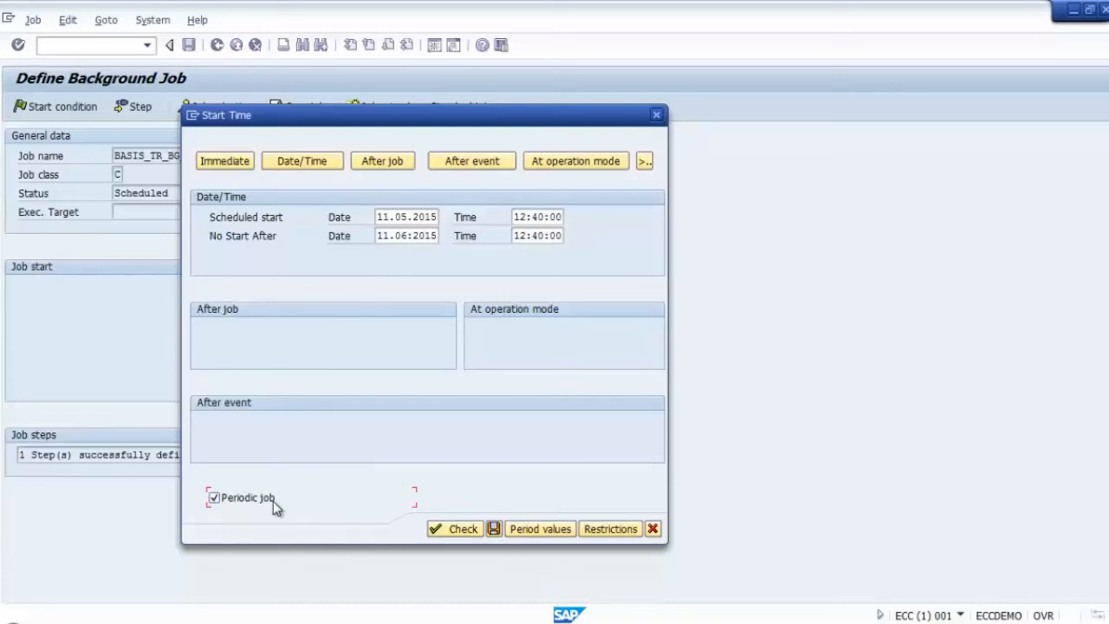
pyautogui.click(534, 527)
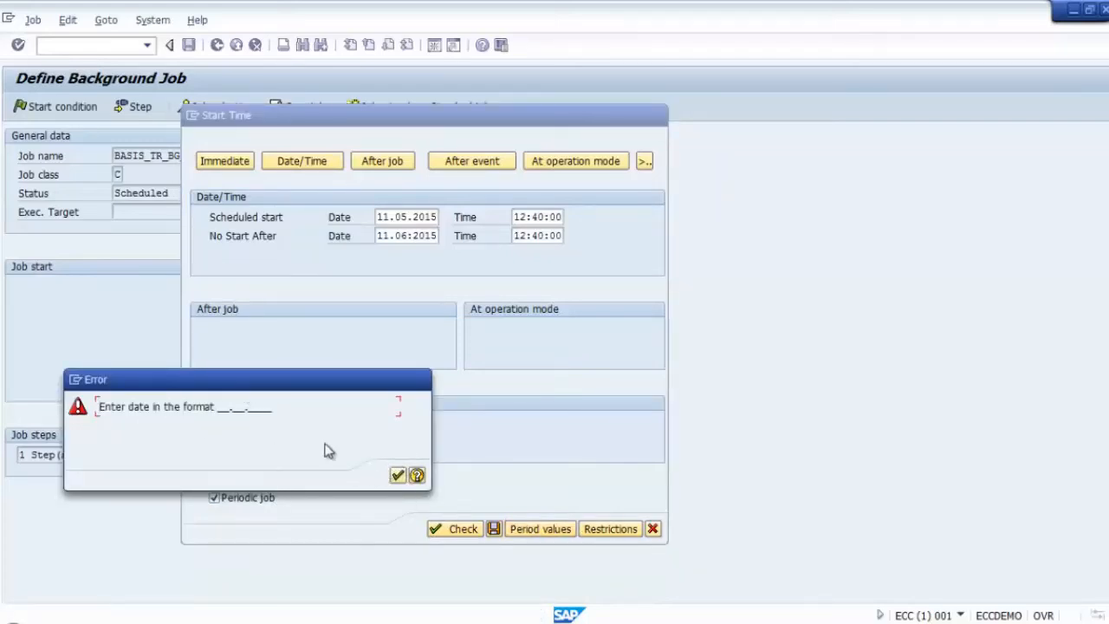
pyautogui.click(398, 474)
# Step: Try both dates with colon separators, as 11:05:2015 and 11:06:2015, and request the period values again
pyautogui.click(388, 217)
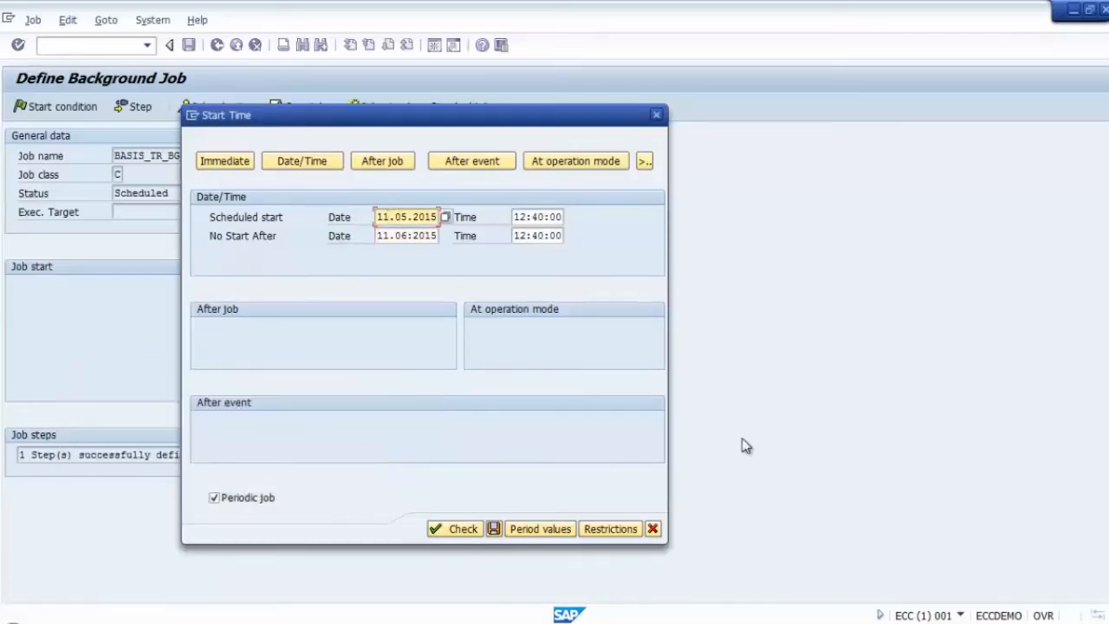
pyautogui.press('Right')
pyautogui.press('Right')
pyautogui.press('Right')
pyautogui.write(':')
pyautogui.press('Down')
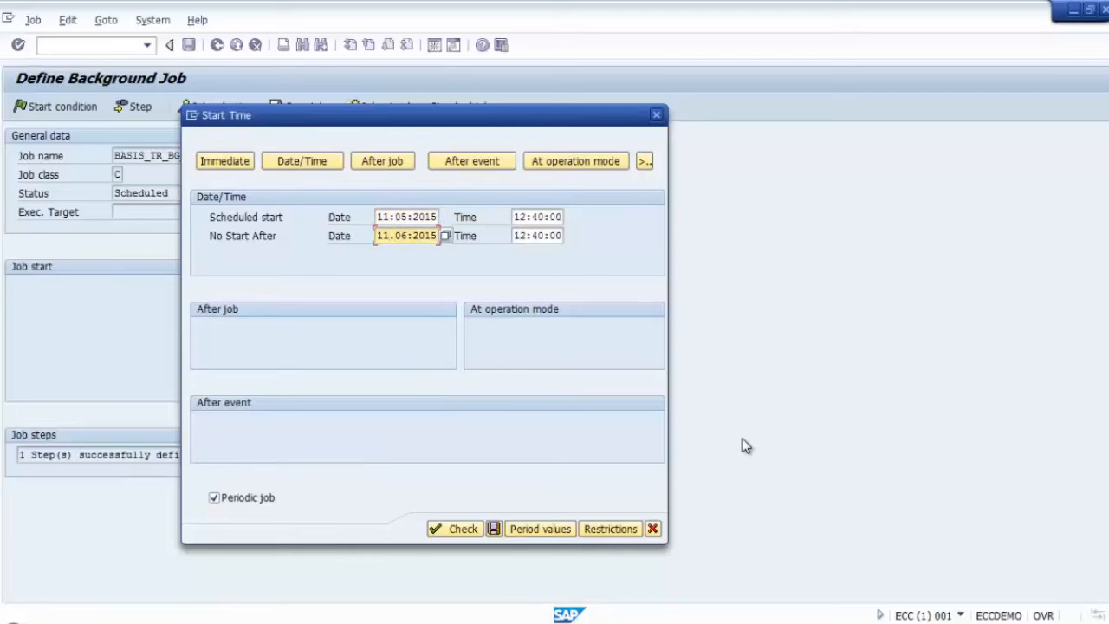
pyautogui.press('Right')
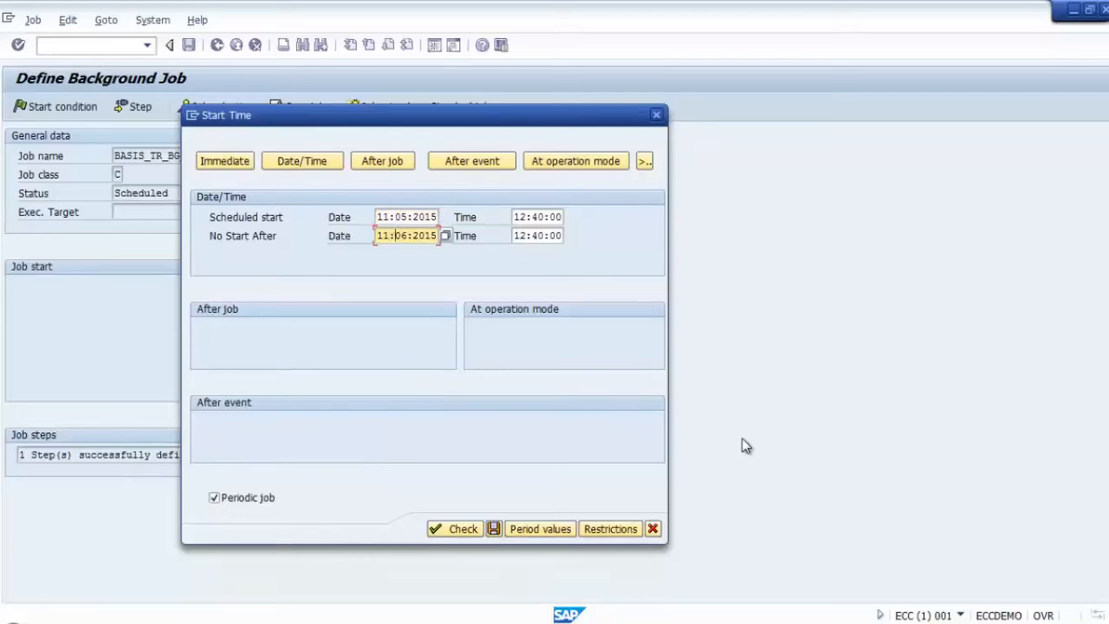
pyautogui.click(547, 536)
pyautogui.click(396, 478)
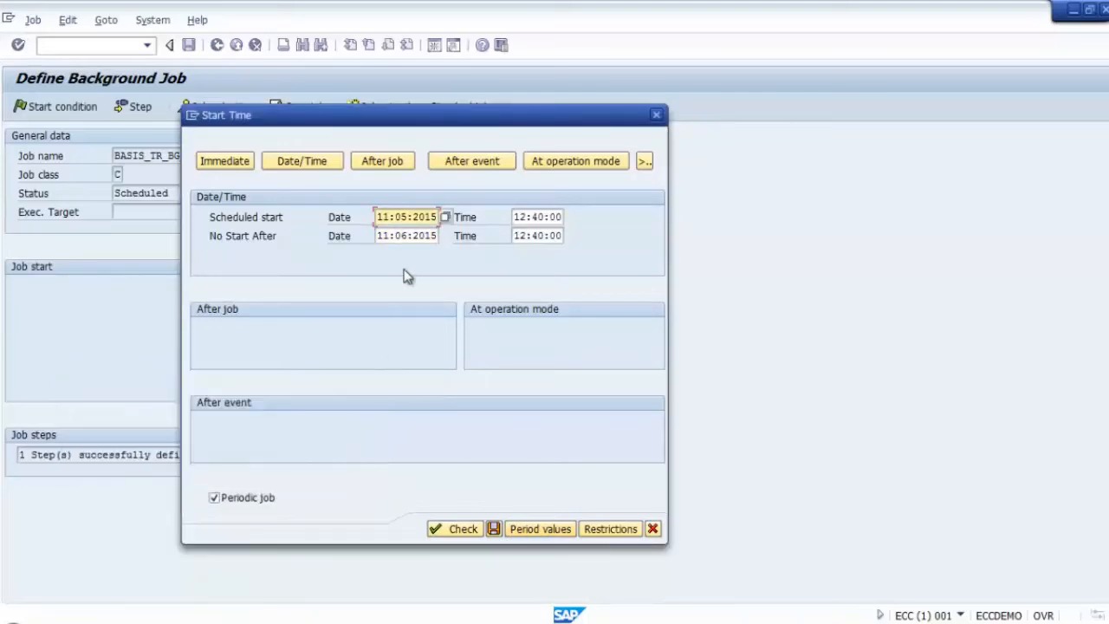
# Step: Correct the scheduled start date to 11.05.2015 and the No Start After date to 11.06.2015
pyautogui.press('Right')
pyautogui.press('Right')
pyautogui.write('.')
pyautogui.press('Right')
pyautogui.write('.')
pyautogui.press('Down')
pyautogui.press('Left')
pyautogui.press('Left')
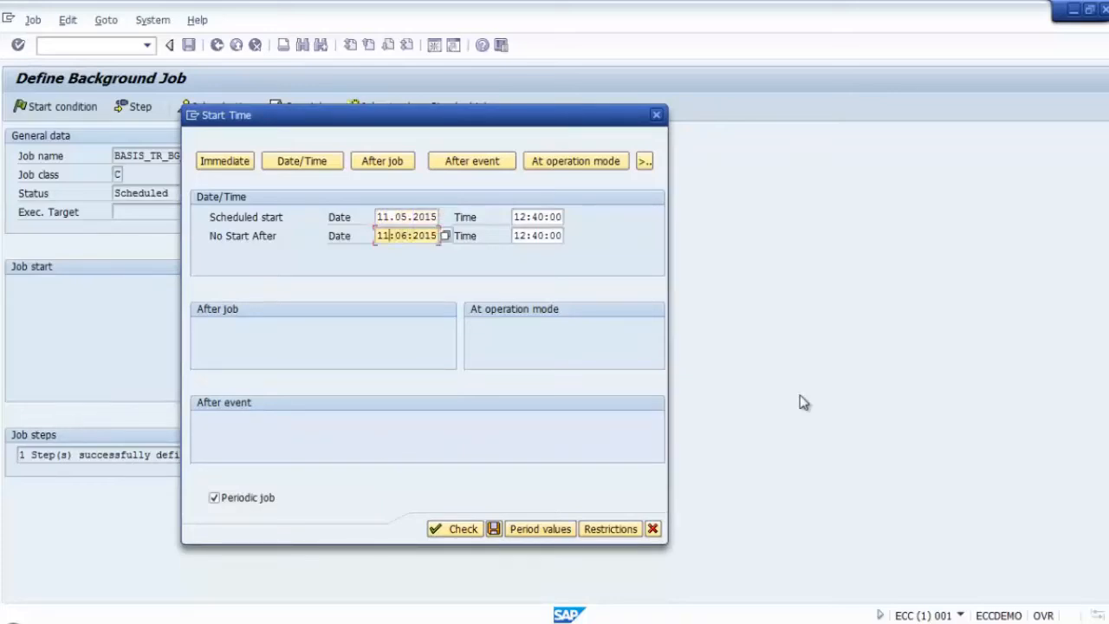
pyautogui.write('.')
pyautogui.press('Right')
pyautogui.press('Right')
# Step: Open the period values, move the dialog clear of the start time fields and select the hourly period
pyautogui.click(537, 530)
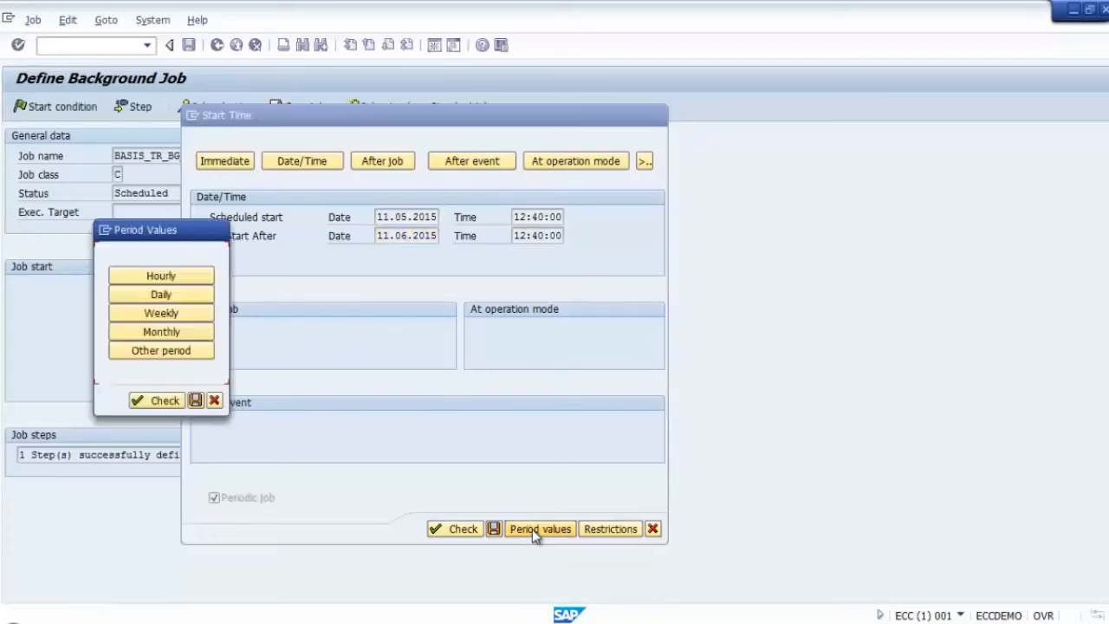
pyautogui.moveTo(177, 232); pyautogui.dragTo(642, 260)
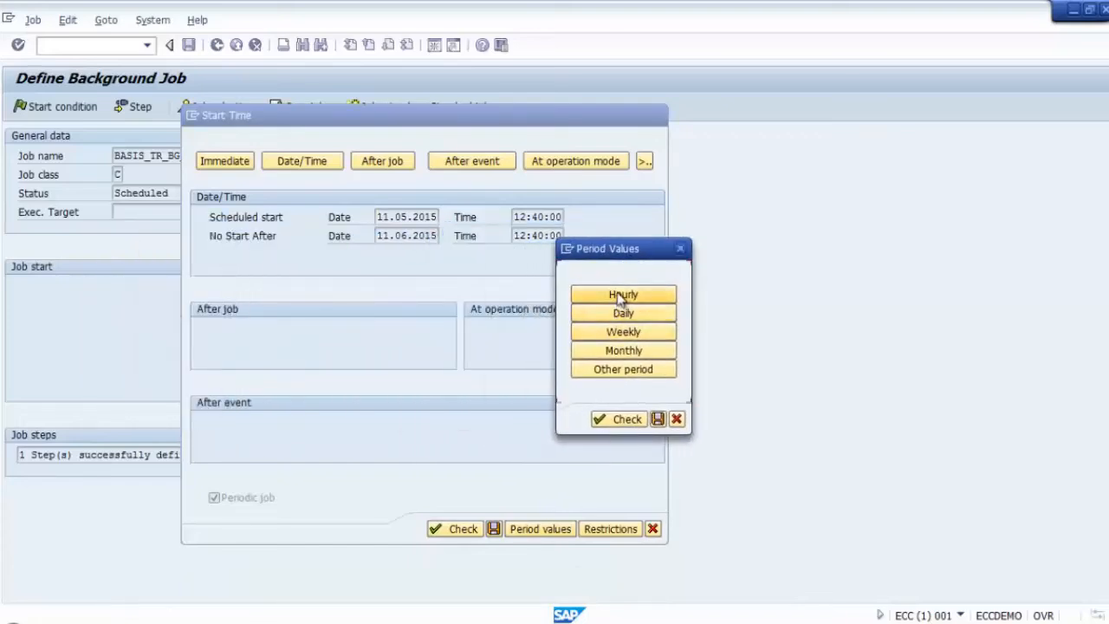
pyautogui.click(610, 351)
pyautogui.moveTo(637, 249); pyautogui.dragTo(745, 244)
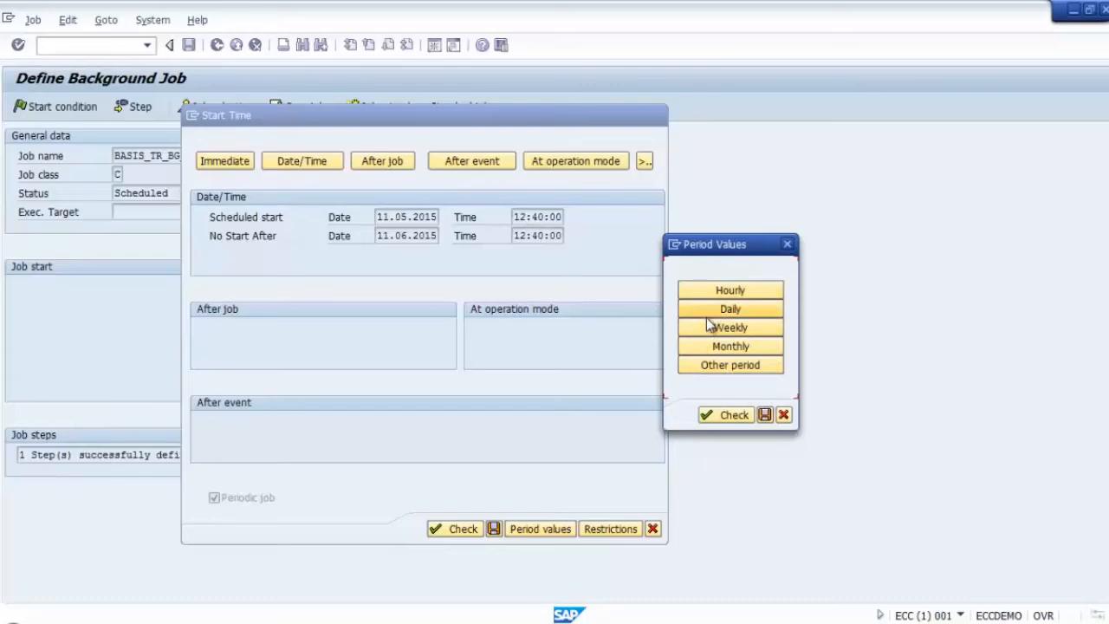
pyautogui.click(749, 288)
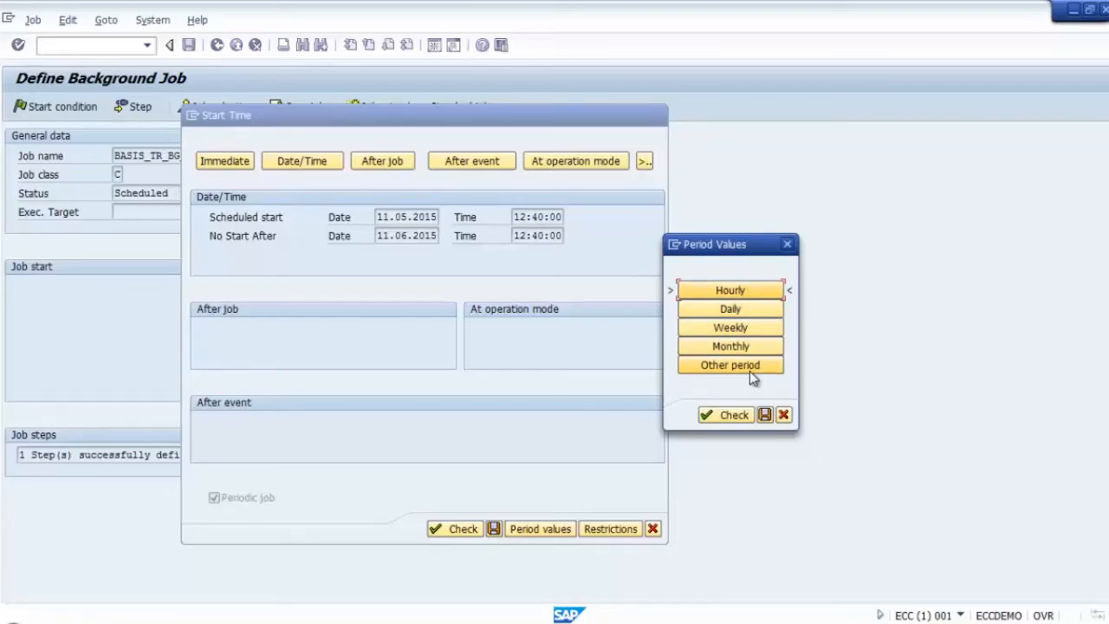
# Step: Try out an explicit other period with 1 month and 2 weeks, clear the entries and discard the dialog
pyautogui.click(705, 367)
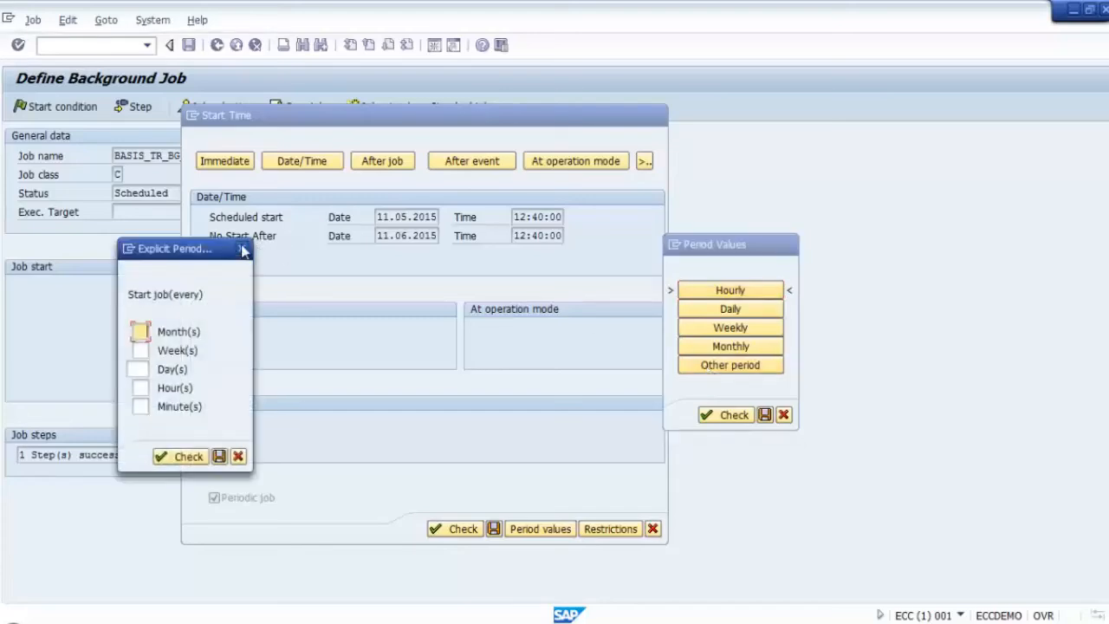
pyautogui.moveTo(170, 249); pyautogui.dragTo(903, 250)
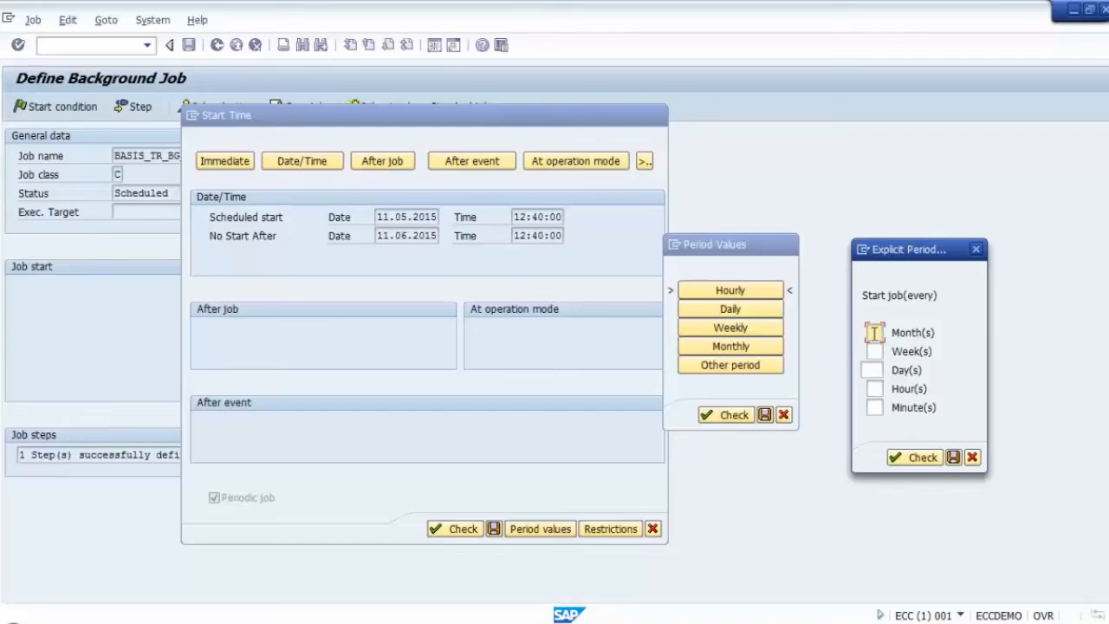
pyautogui.write('1')
pyautogui.click(875, 350)
pyautogui.write('2')
pyautogui.press('BackSpace')
pyautogui.click(881, 370)
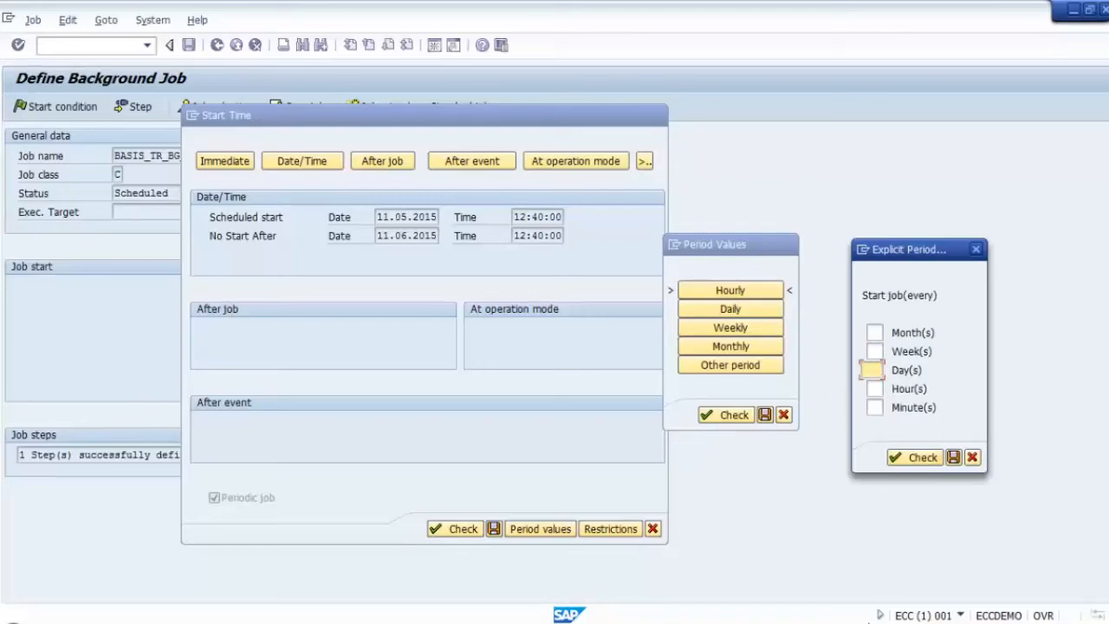
pyautogui.click(875, 389)
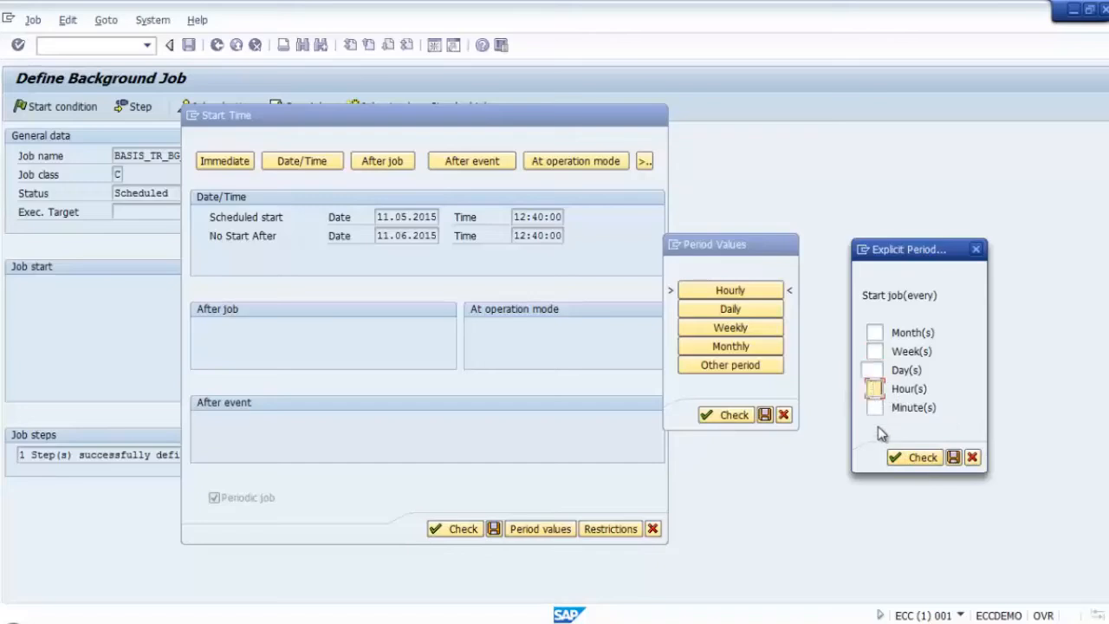
pyautogui.click(875, 404)
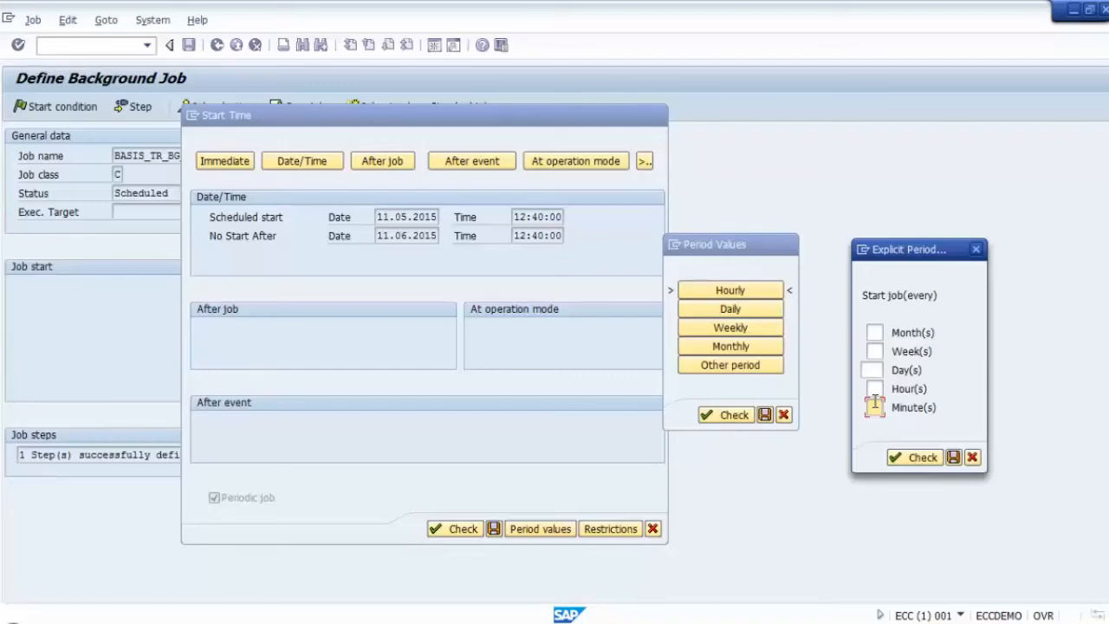
pyautogui.click(972, 456)
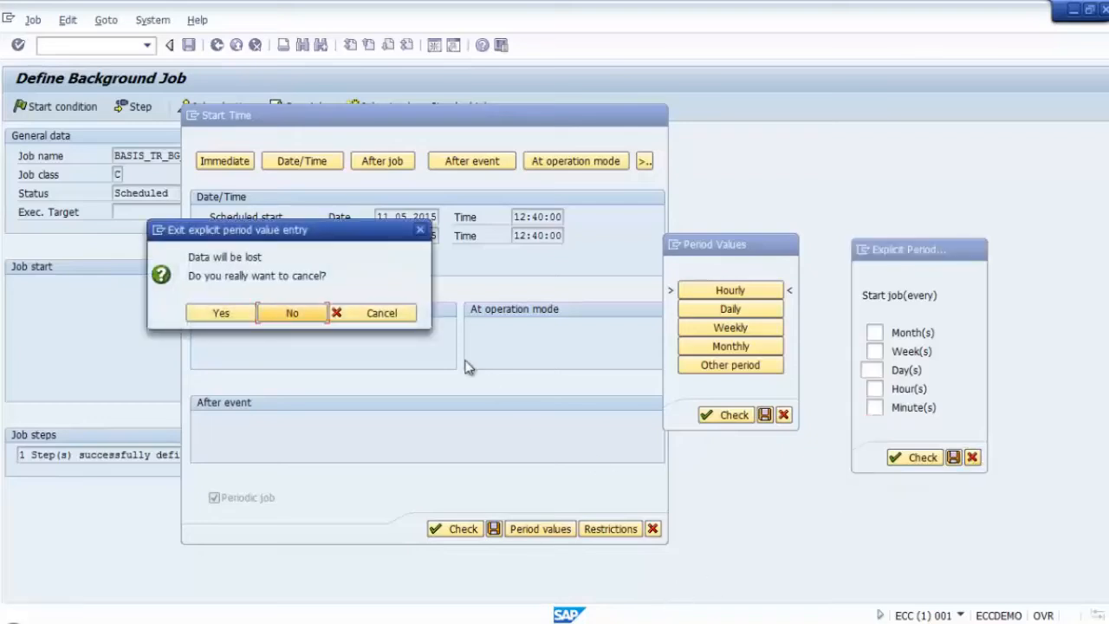
pyautogui.click(220, 314)
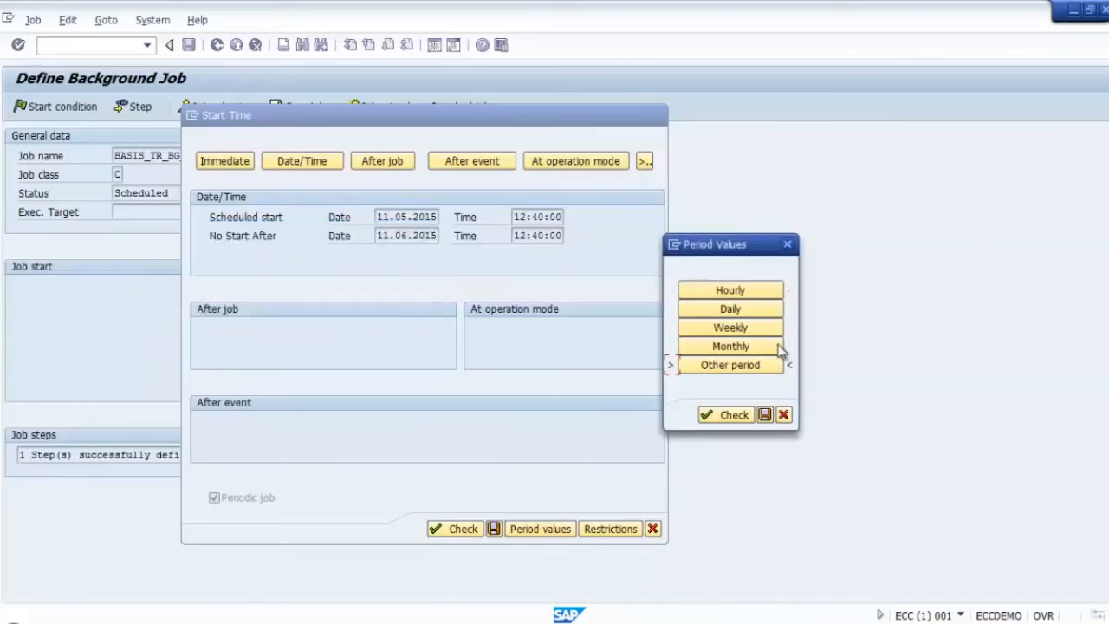
# Step: Select the hourly period again, check and save it, and save the job's start time
pyautogui.click(734, 292)
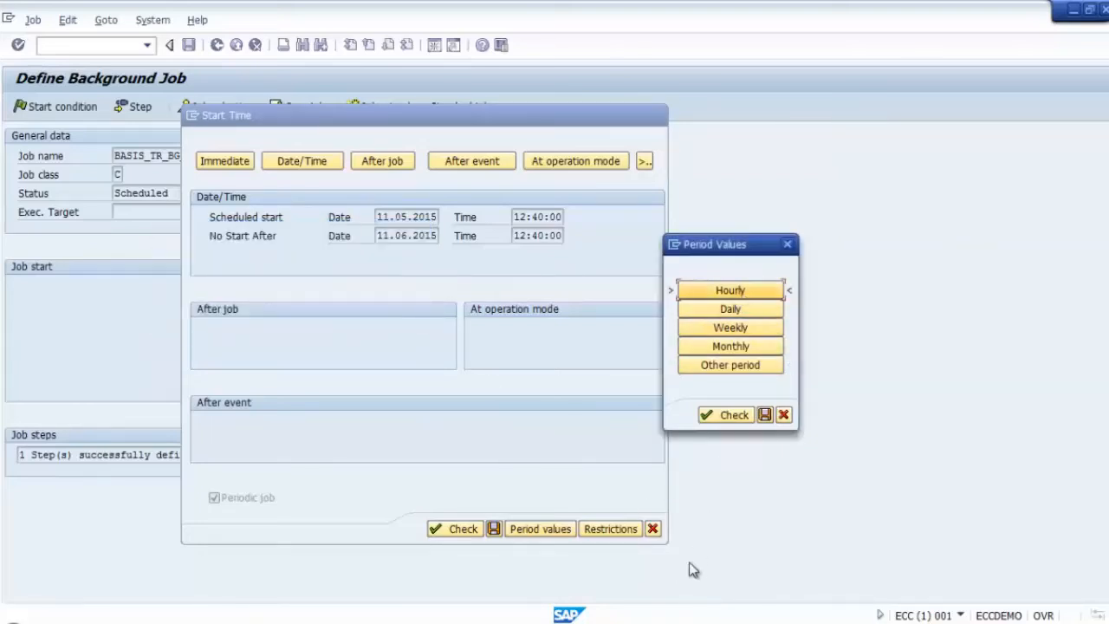
pyautogui.click(728, 416)
pyautogui.click(766, 415)
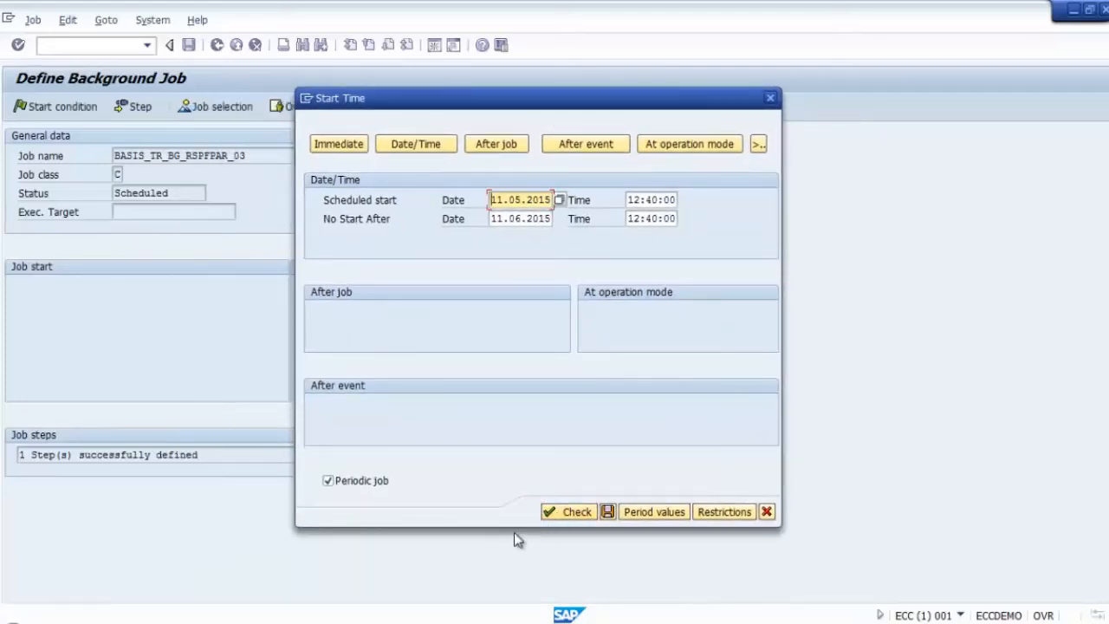
pyautogui.click(610, 512)
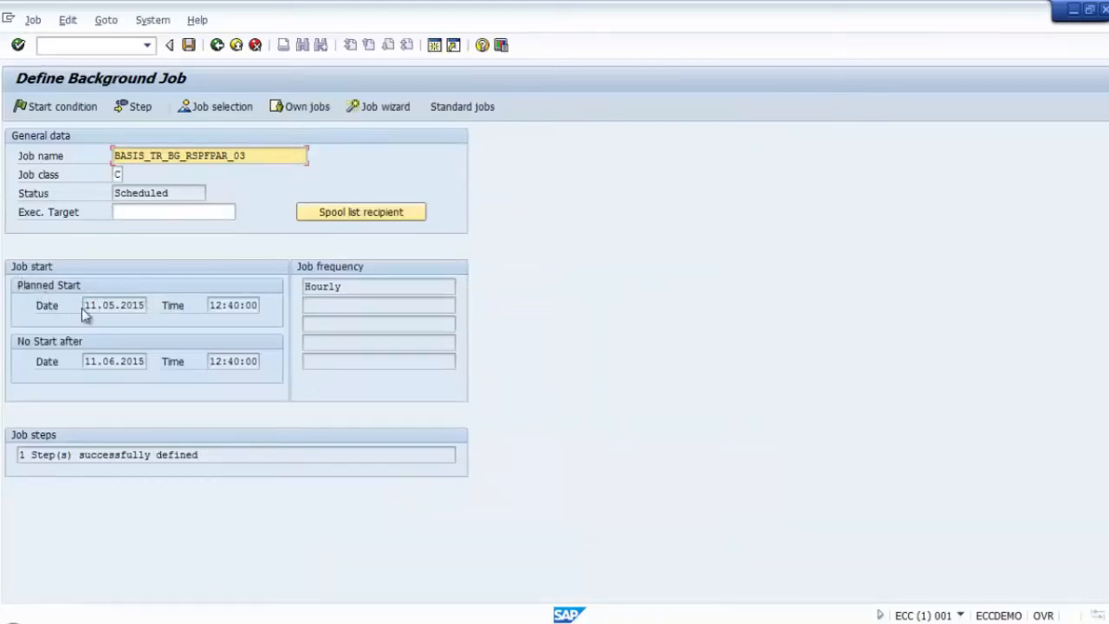
# Step: Review the job's planned start, hourly frequency, No Start after date and defined steps
pyautogui.moveTo(85, 305); pyautogui.dragTo(253, 305)
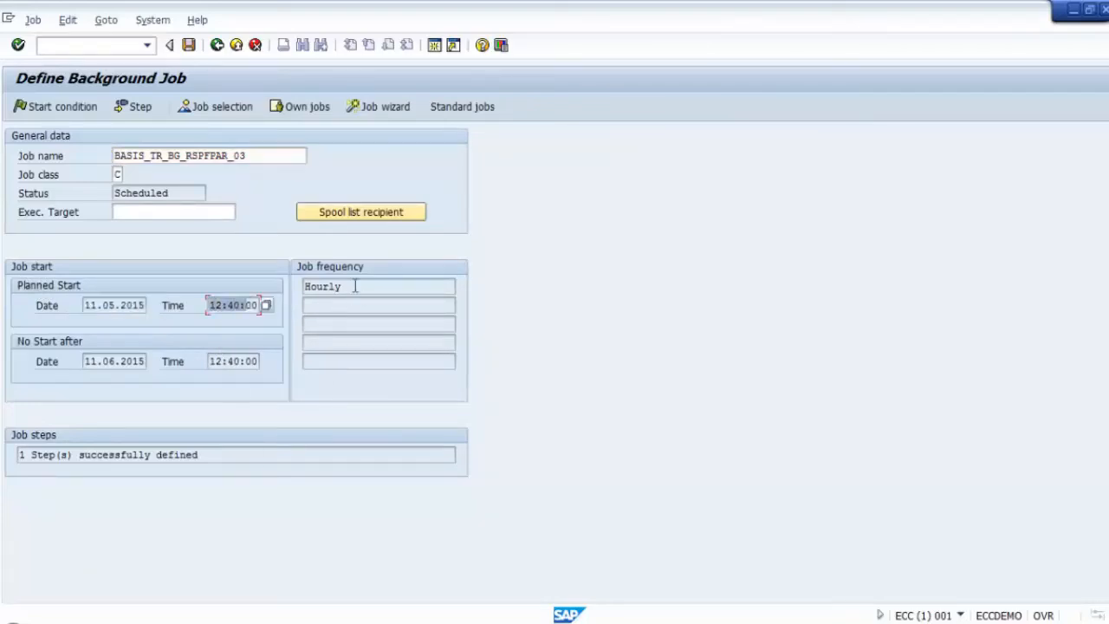
pyautogui.moveTo(354, 286); pyautogui.dragTo(296, 285)
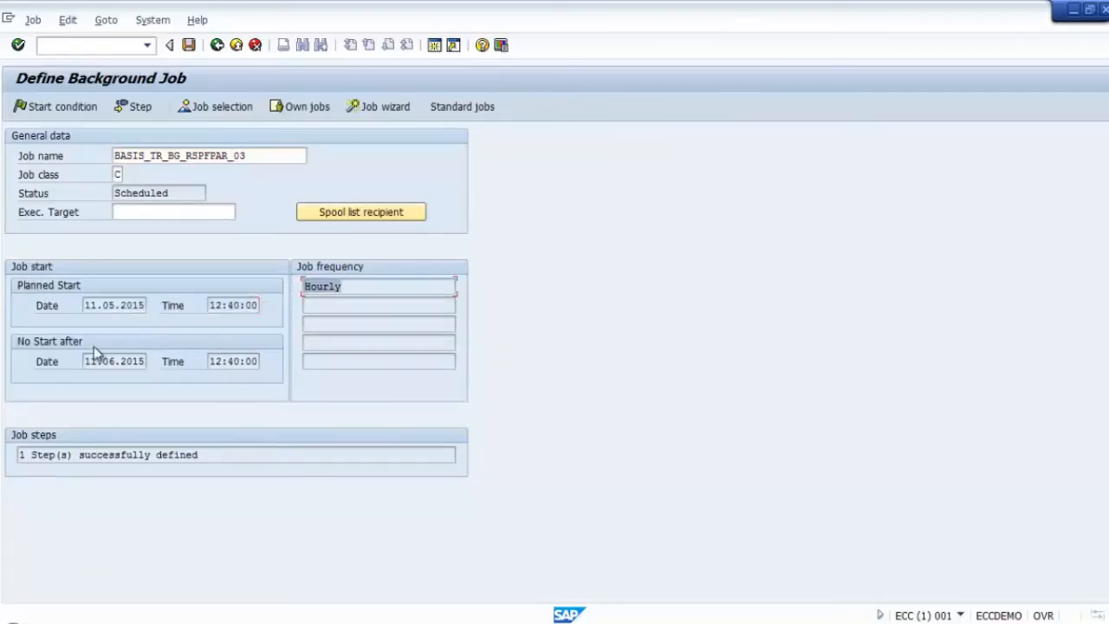
pyautogui.moveTo(86, 362); pyautogui.dragTo(151, 362)
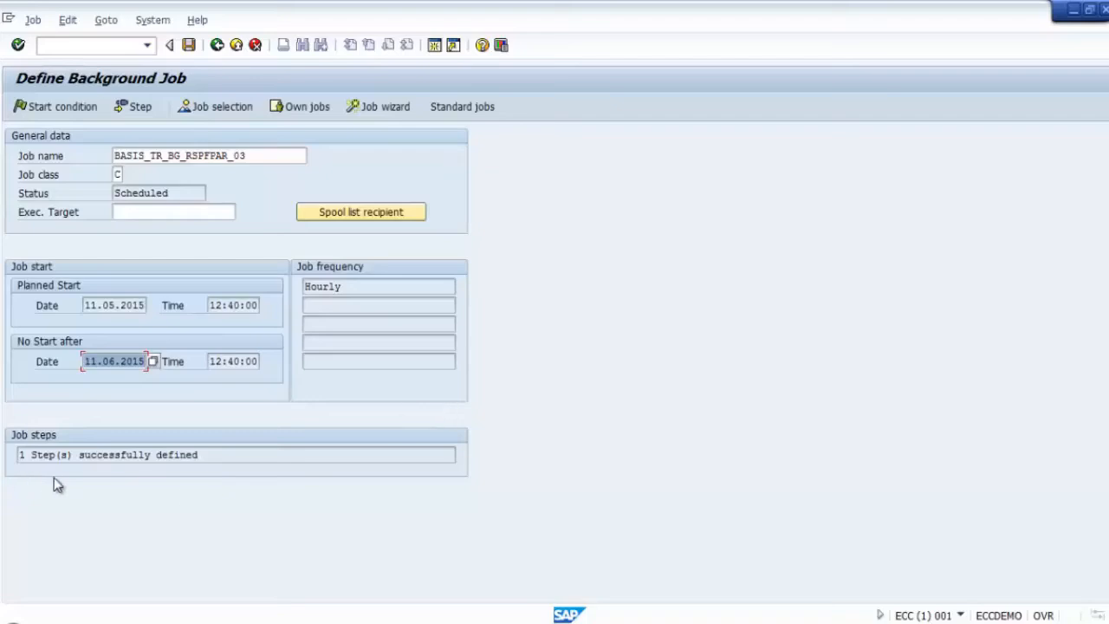
pyautogui.click(82, 454)
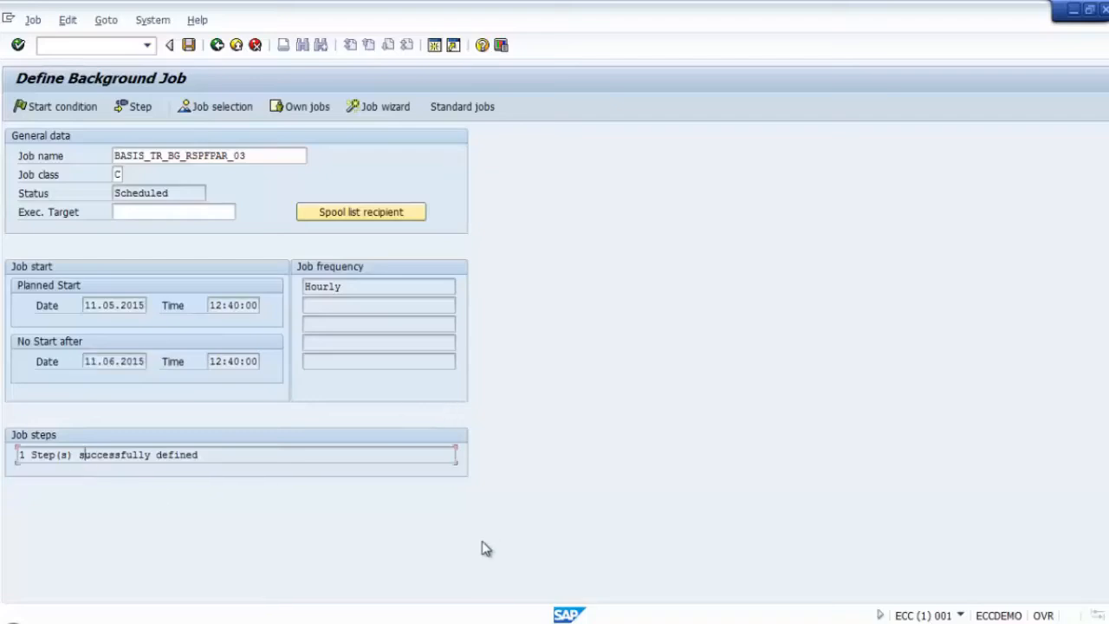
# Step: Save the background job BASIS_TR_BG_RSPFPAR_03 and leave the job definition
pyautogui.click(191, 47)
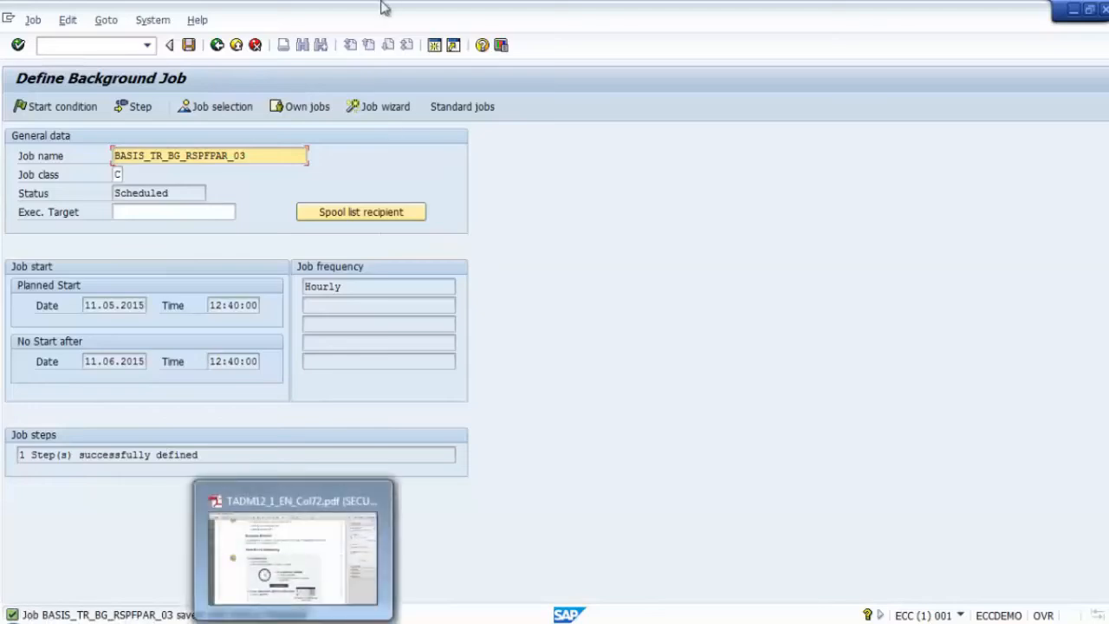
pyautogui.click(216, 45)
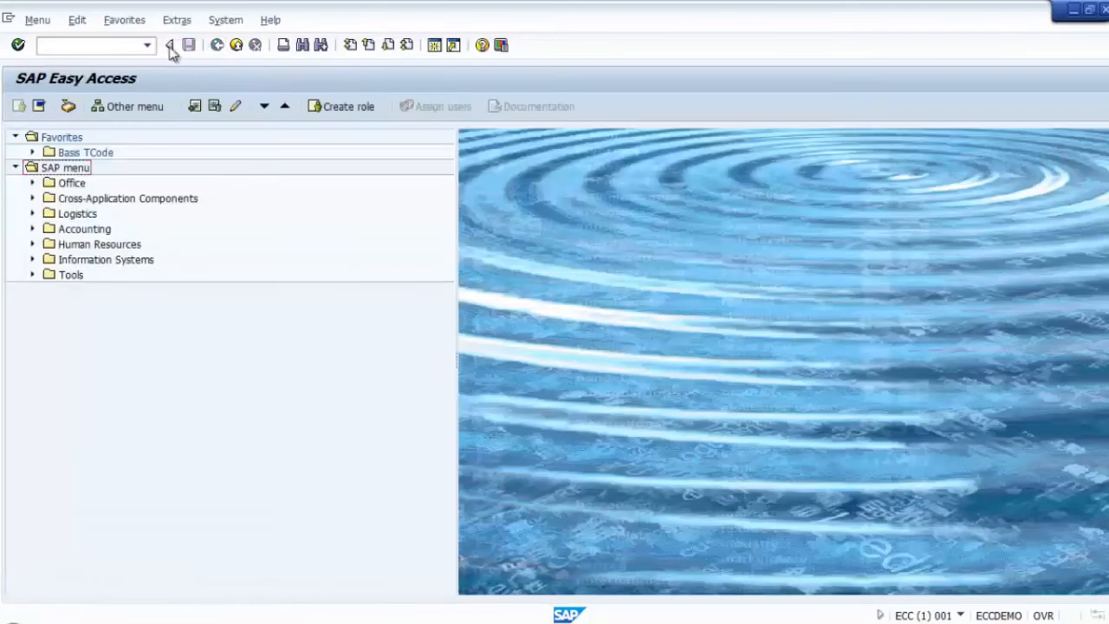
pyautogui.write('/ns')
pyautogui.press('BackSpace')
pyautogui.write('m37')
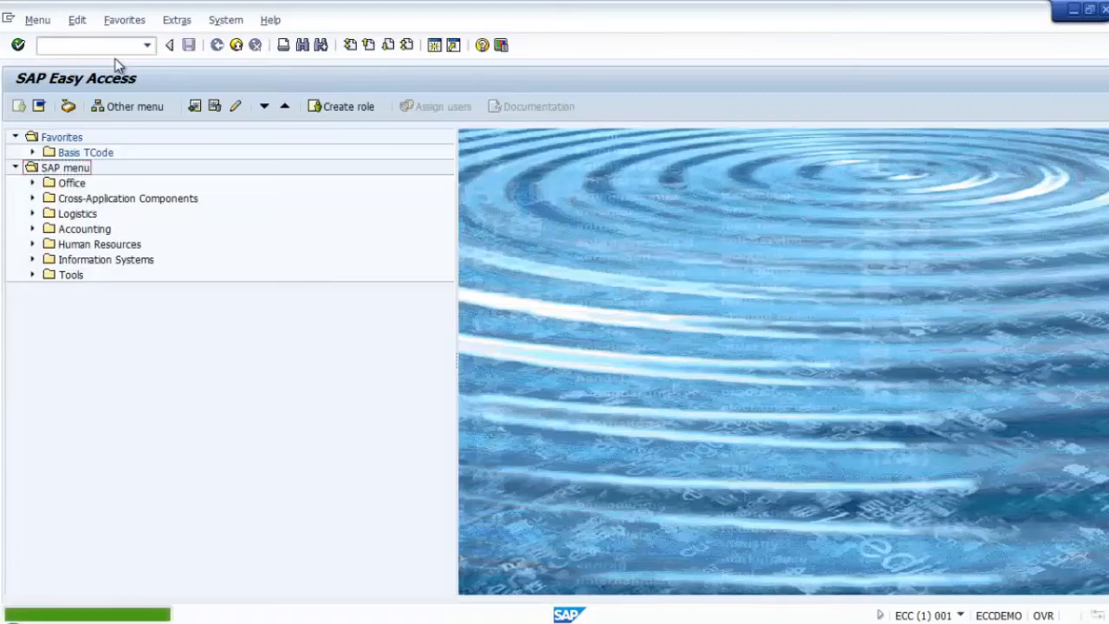
# Step: Go to transaction SM37 and run the job selection for 11.05.2015 with its preset criteria
pyautogui.click(79, 50)
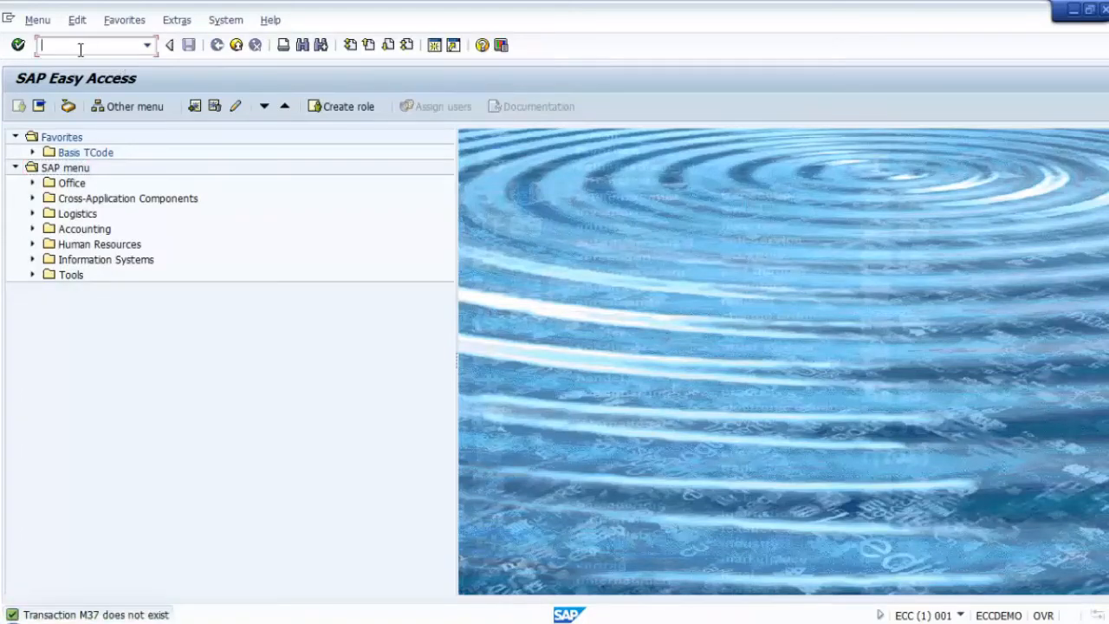
pyautogui.write('/nsm37')
pyautogui.press('Return')
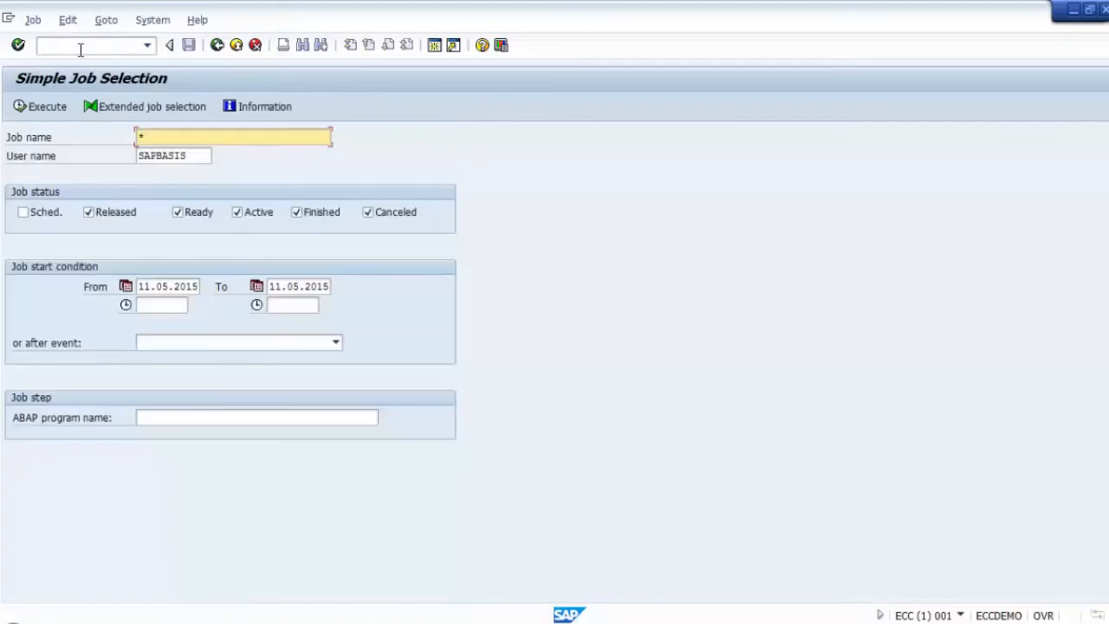
pyautogui.click(17, 111)
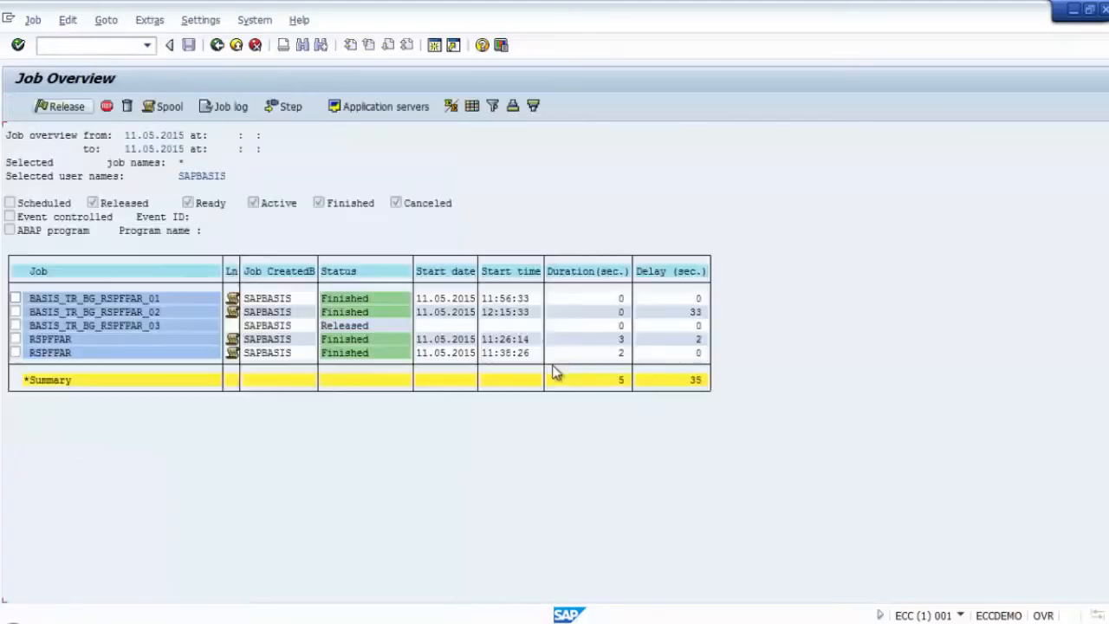
# Step: Examine the planned start and frequency of the released job BASIS_TR_BG_RSPFPAR_03, also displaying BASIS_TR_BG_RSPFPAR_02 for comparison
pyautogui.doubleClick(114, 328)
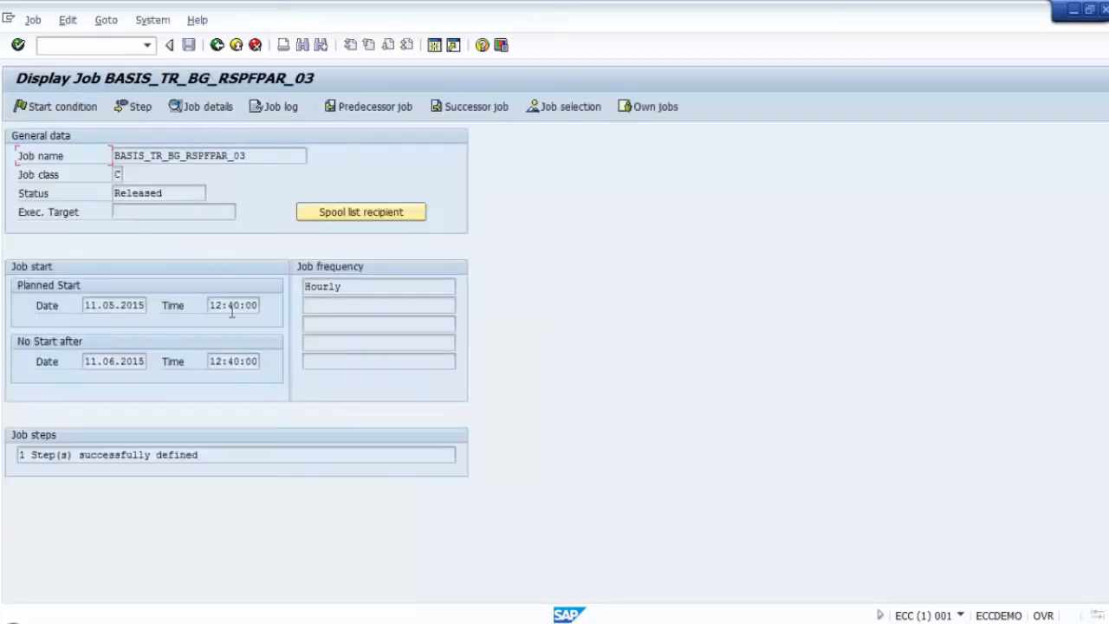
pyautogui.click(217, 44)
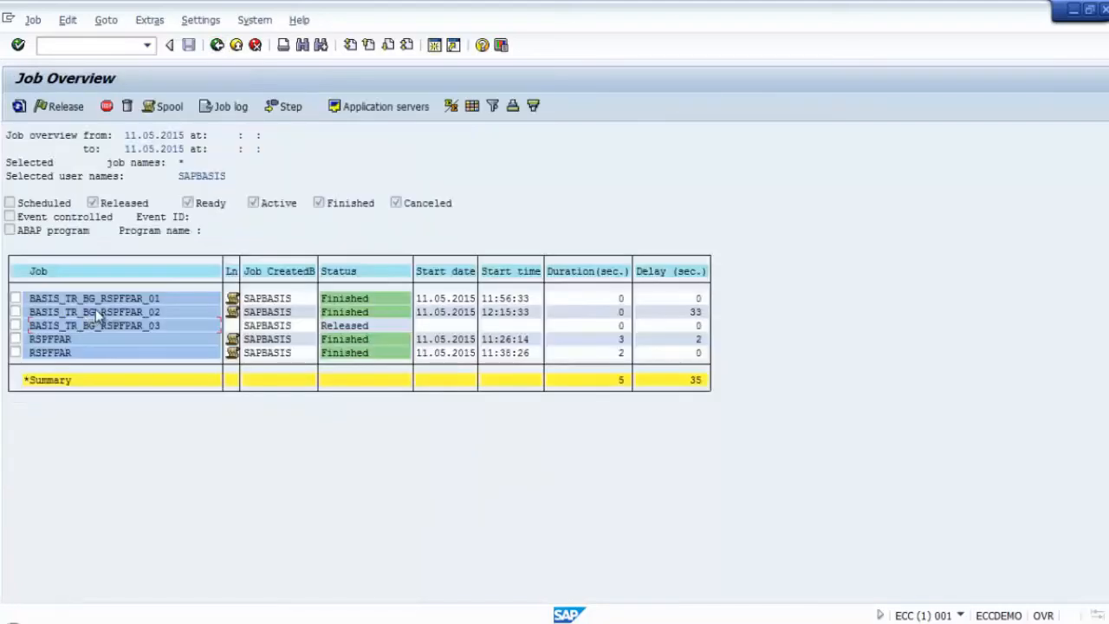
pyautogui.doubleClick(98, 314)
pyautogui.press('F3')
pyautogui.doubleClick(112, 328)
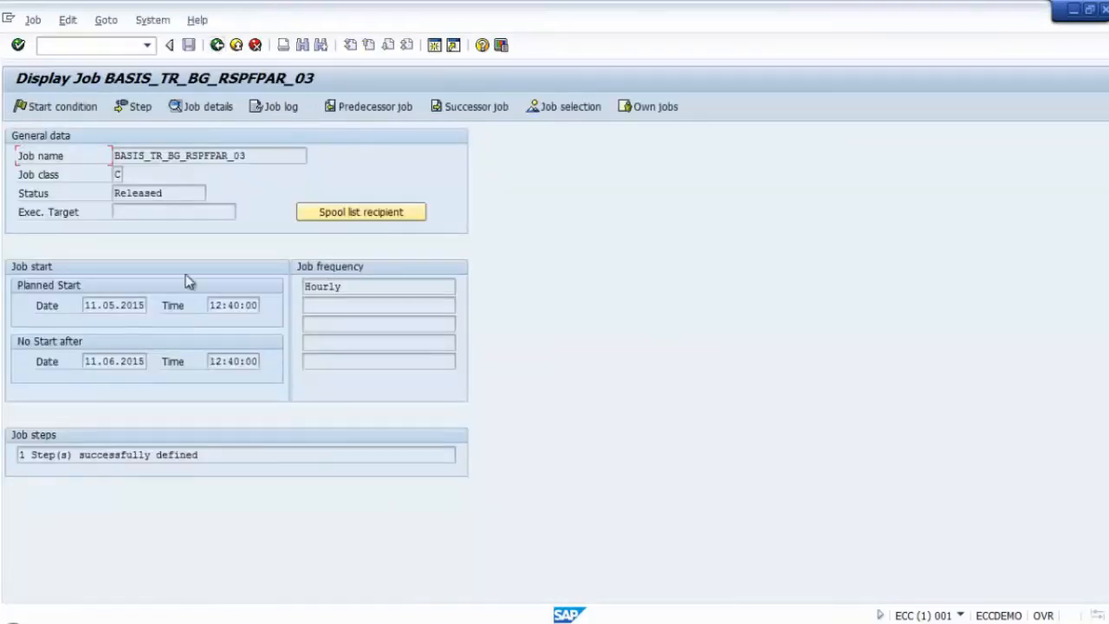
pyautogui.click(217, 44)
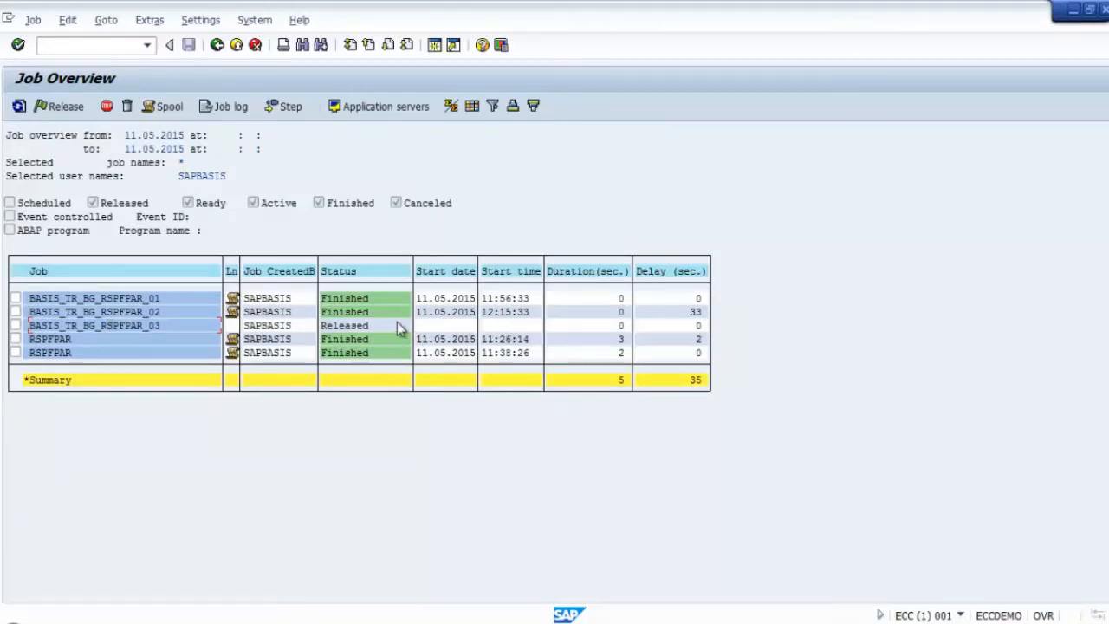
pyautogui.doubleClick(66, 326)
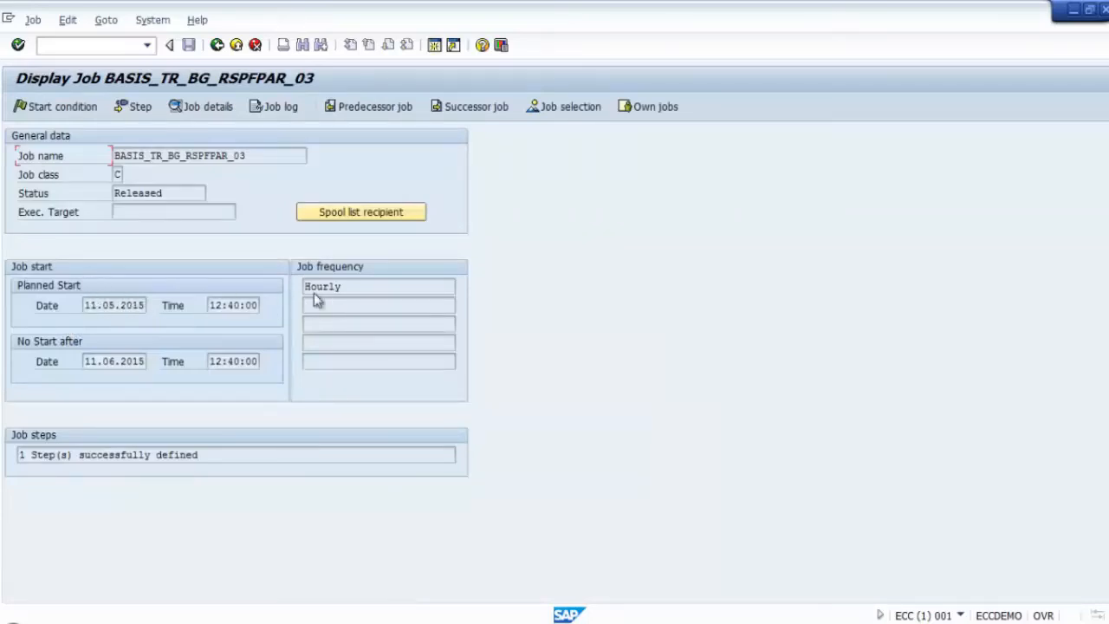
pyautogui.click(217, 44)
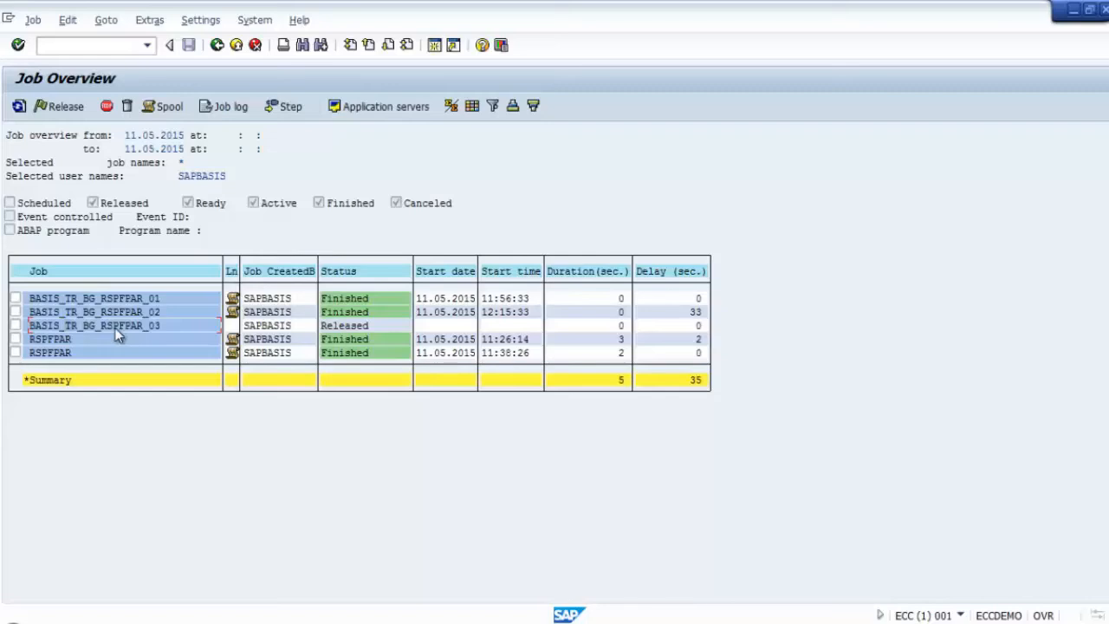
# Step: Refresh the job overview repeatedly until the first run of BASIS_TR_BG_RSPFPAR_03 is finished
pyautogui.click(19, 109)
pyautogui.click(19, 109)
pyautogui.click(20, 109)
pyautogui.click(19, 109)
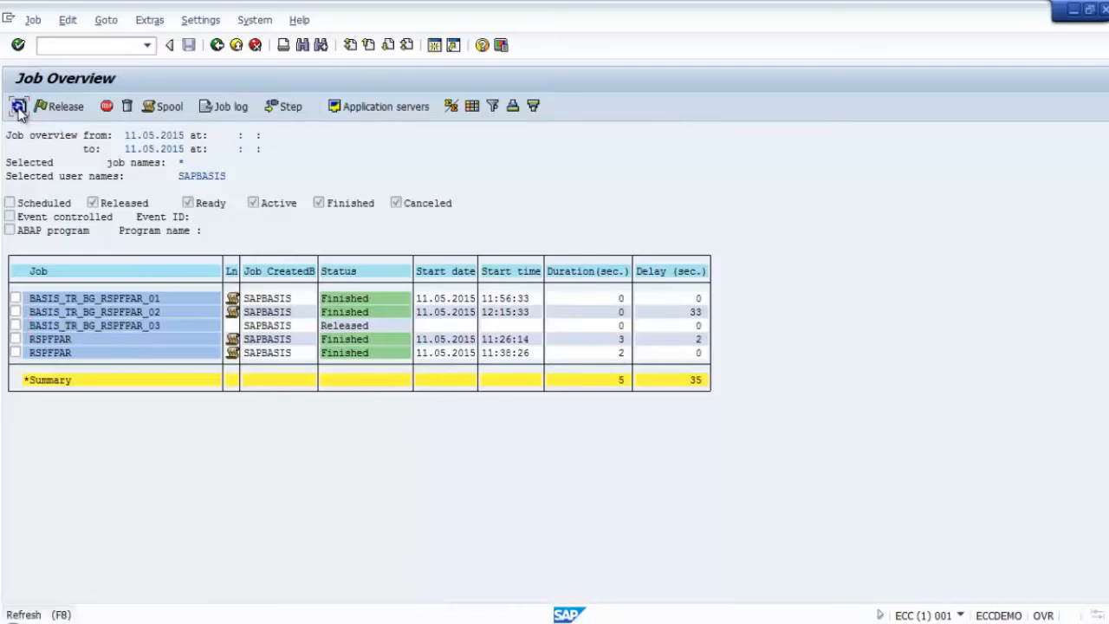
pyautogui.click(19, 109)
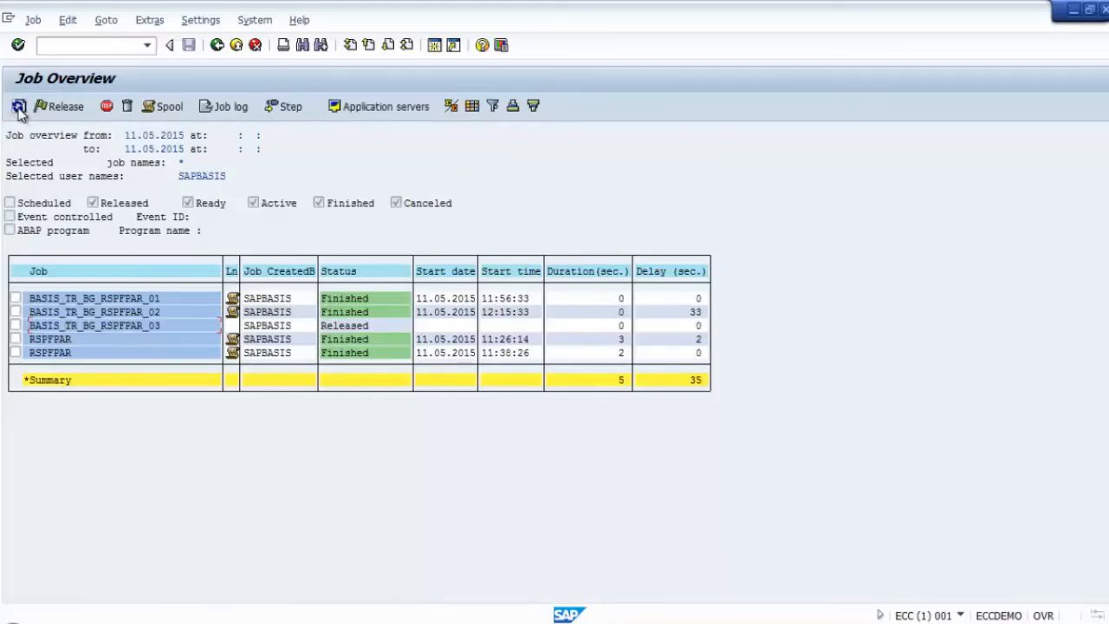
pyautogui.click(19, 109)
pyautogui.click(19, 109)
pyautogui.click(19, 109)
pyautogui.click(19, 109)
pyautogui.click(19, 109)
pyautogui.click(19, 109)
pyautogui.click(19, 109)
pyautogui.click(20, 109)
pyautogui.click(19, 109)
pyautogui.click(19, 110)
pyautogui.click(19, 109)
pyautogui.click(19, 109)
pyautogui.click(19, 109)
pyautogui.click(19, 109)
pyautogui.click(19, 110)
pyautogui.click(19, 109)
pyautogui.click(19, 110)
pyautogui.click(18, 109)
pyautogui.click(18, 109)
pyautogui.click(19, 109)
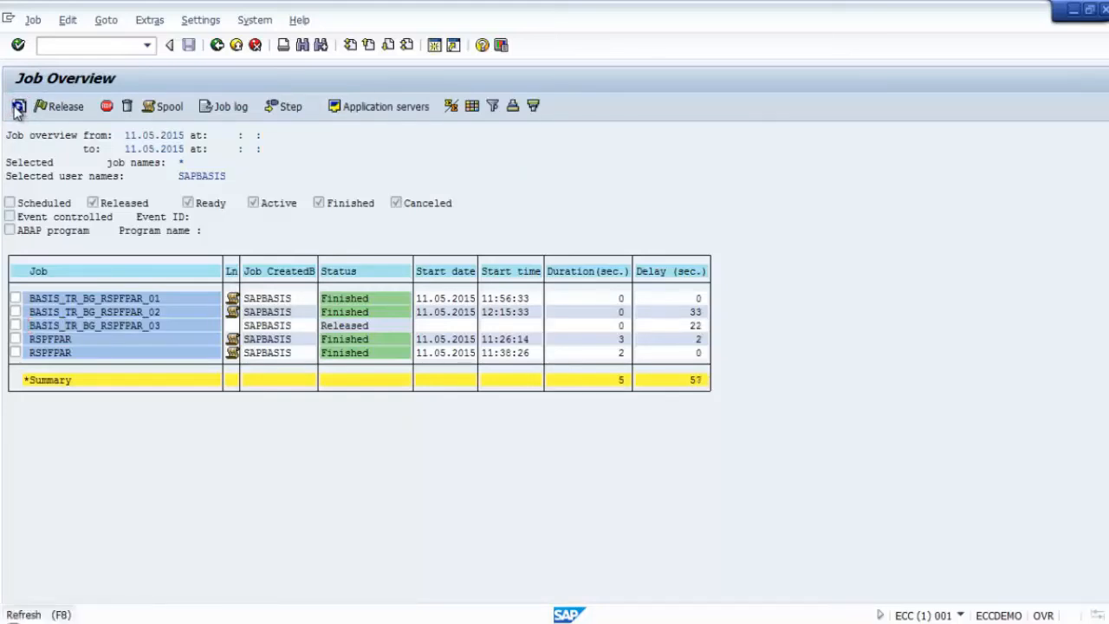
pyautogui.click(18, 109)
pyautogui.click(18, 109)
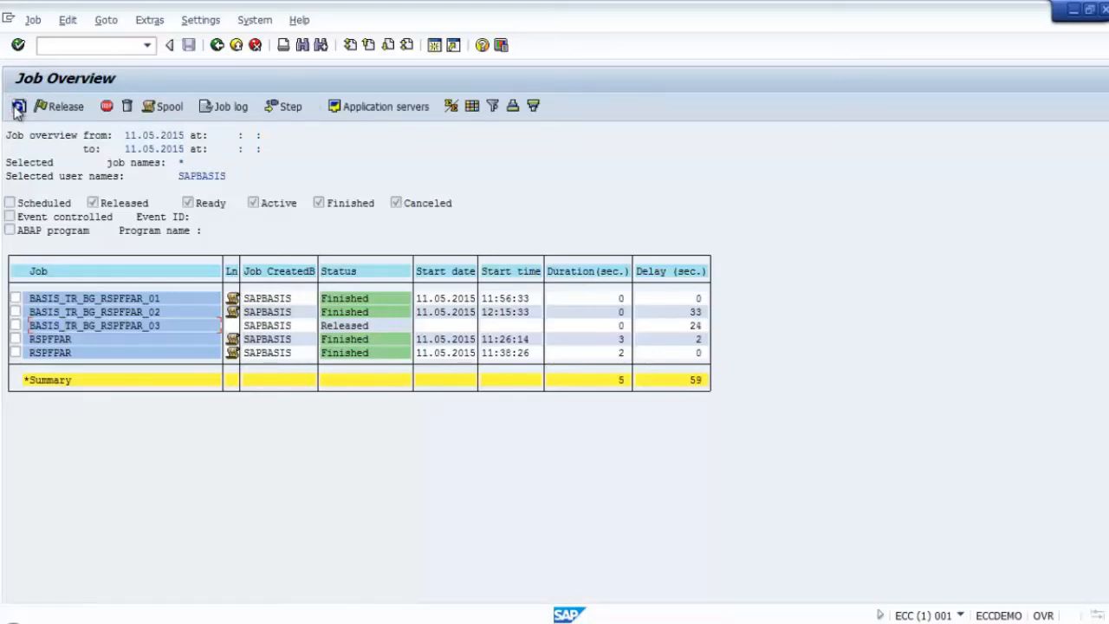
pyautogui.click(18, 109)
pyautogui.click(19, 109)
pyautogui.click(18, 109)
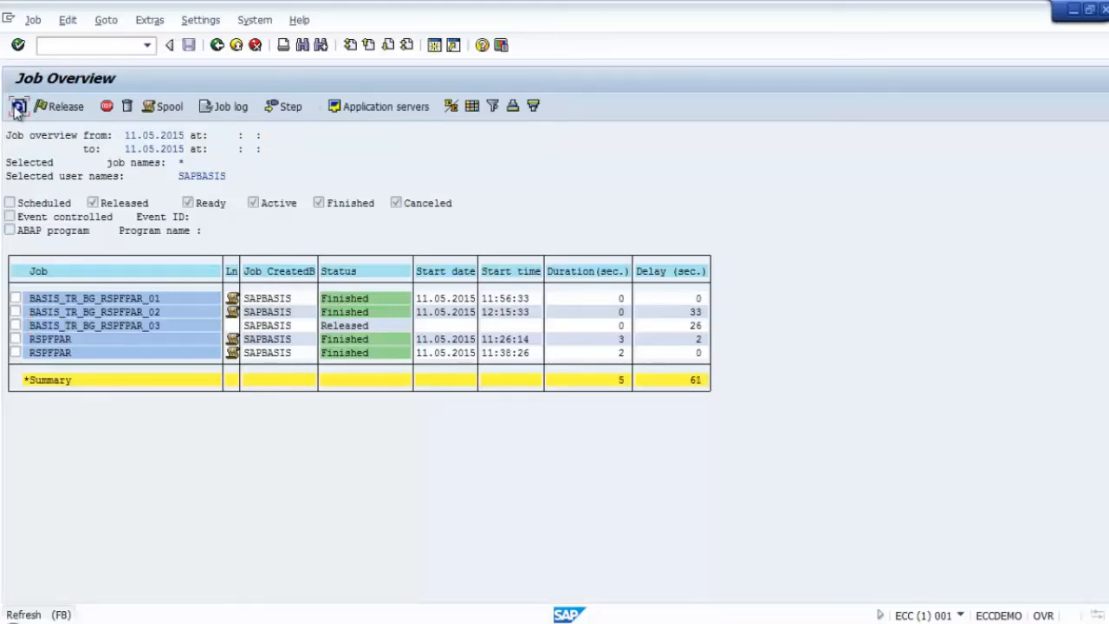
pyautogui.click(18, 109)
pyautogui.click(19, 109)
pyautogui.click(18, 109)
pyautogui.click(18, 109)
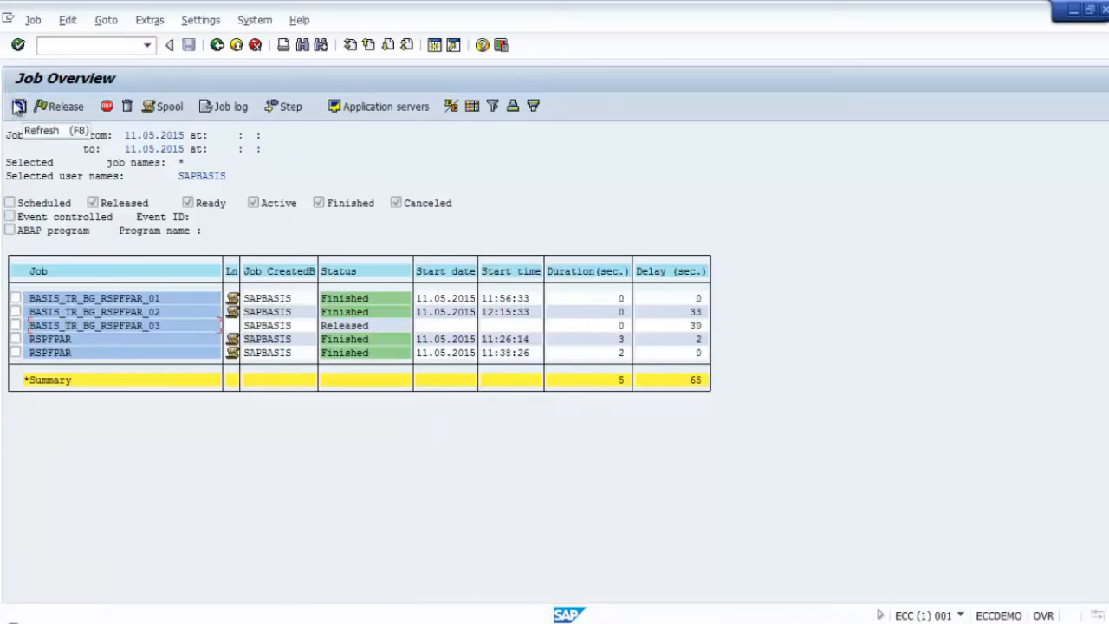
pyautogui.click(18, 109)
pyautogui.click(19, 110)
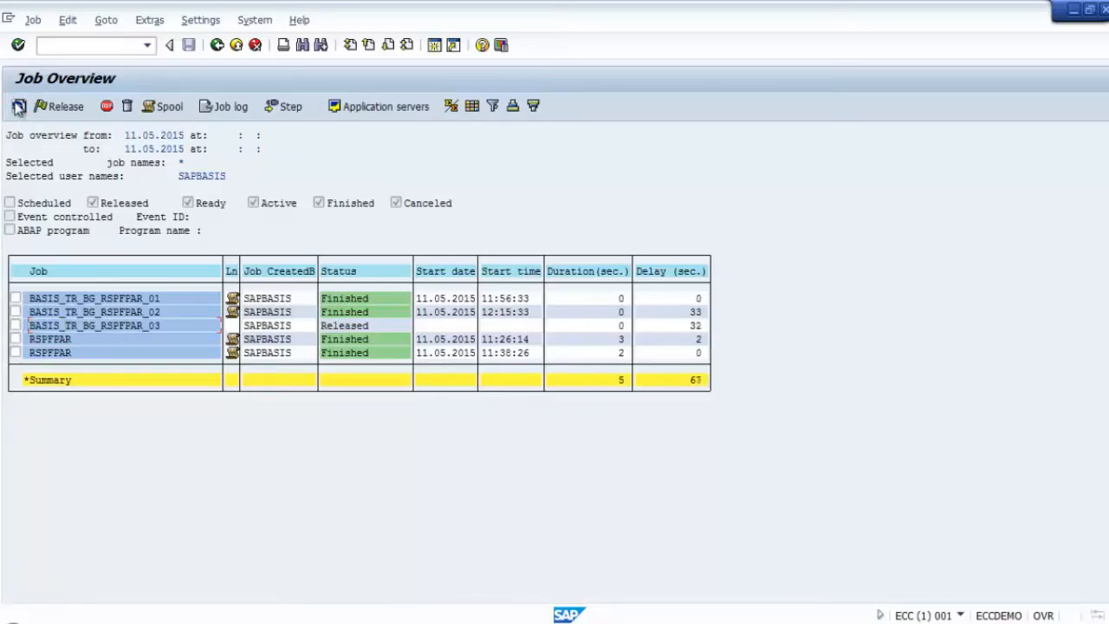
pyautogui.click(18, 109)
pyautogui.click(19, 106)
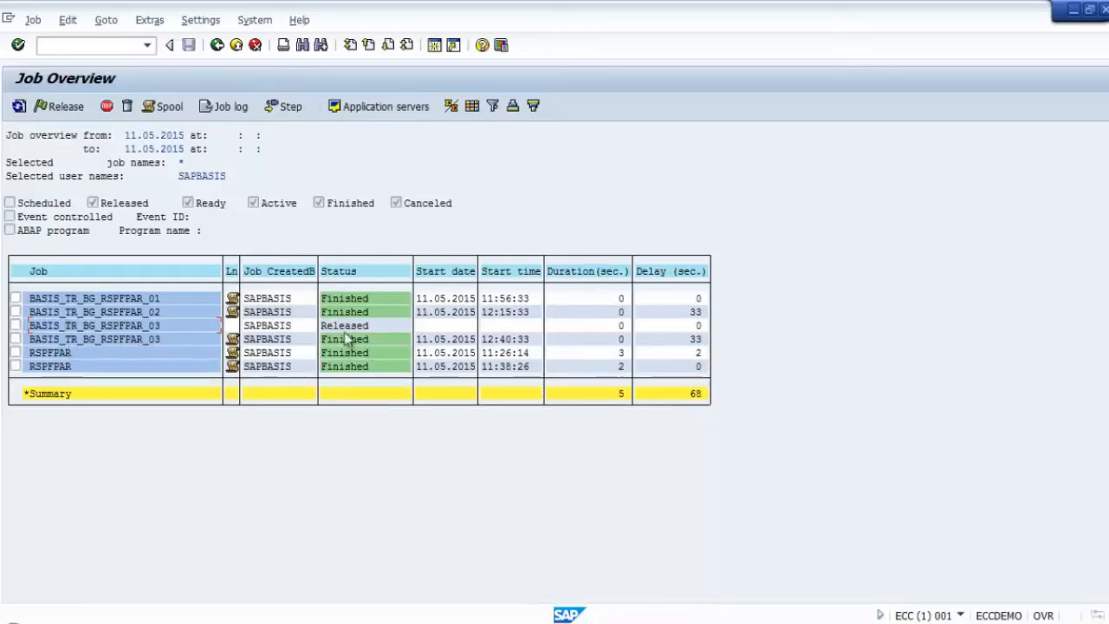
# Step: Display the spool output of the finished BASIS_TR_BG_RSPFPAR_03 run and return to the job overview
pyautogui.click(14, 339)
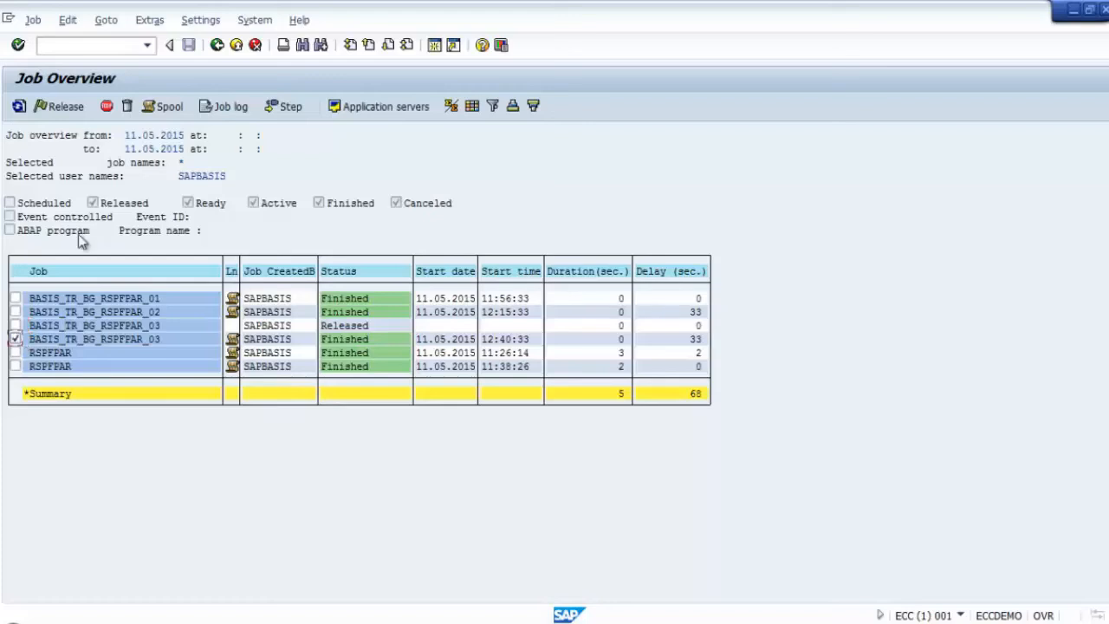
pyautogui.click(153, 116)
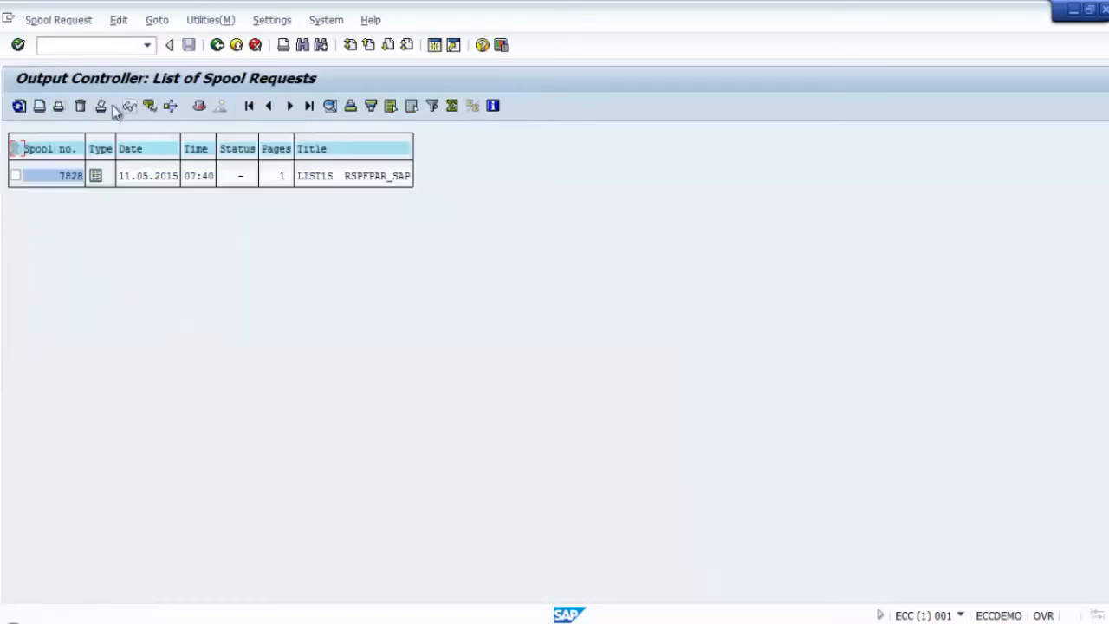
pyautogui.click(95, 178)
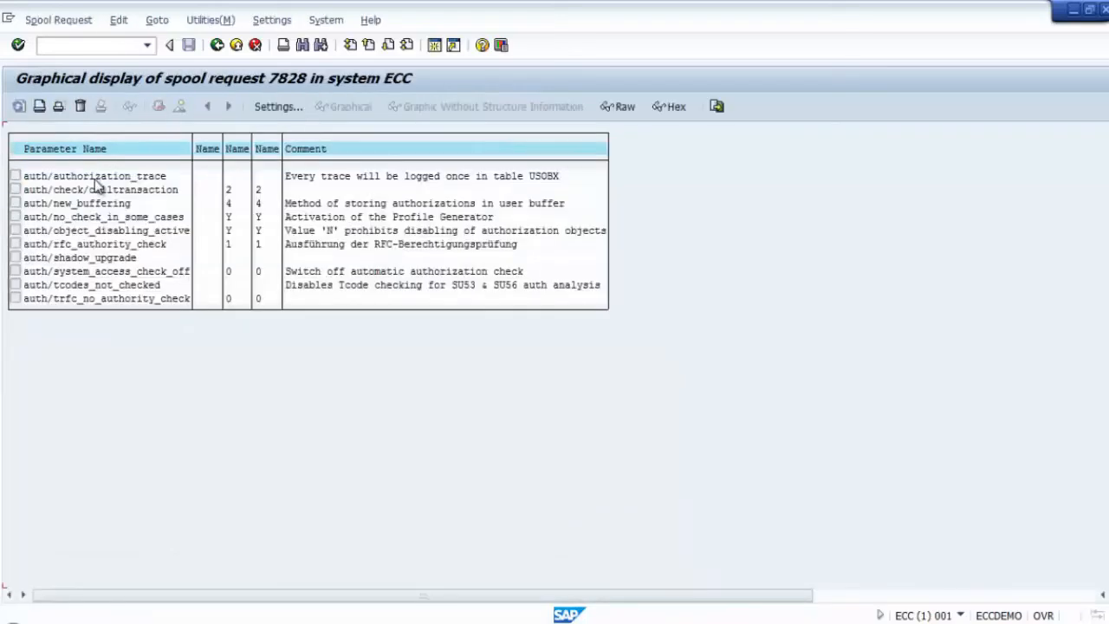
pyautogui.click(220, 48)
pyautogui.click(218, 46)
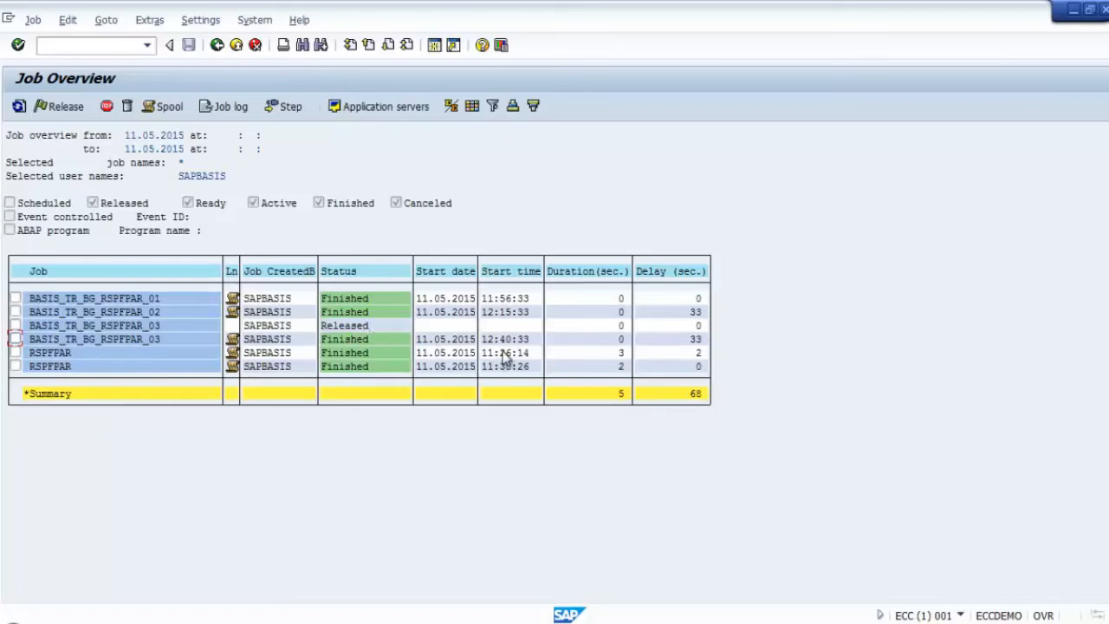
# Step: Check the next planned start and frequency of the released BASIS_TR_BG_RSPFPAR_03 job, and return to the overview
pyautogui.click(15, 325)
pyautogui.click(15, 325)
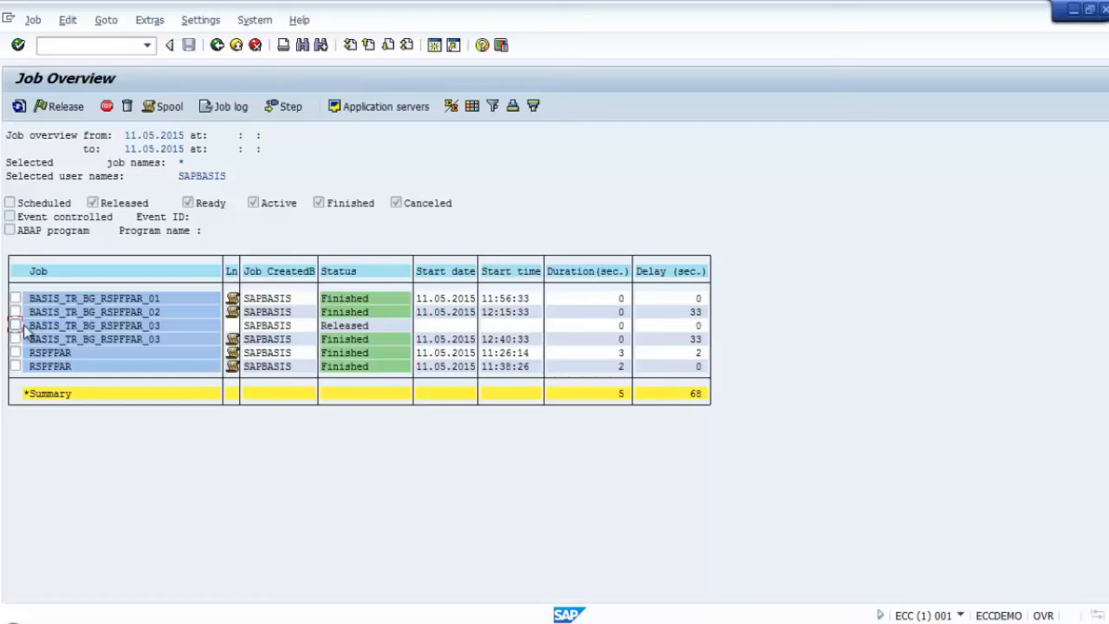
pyautogui.doubleClick(77, 331)
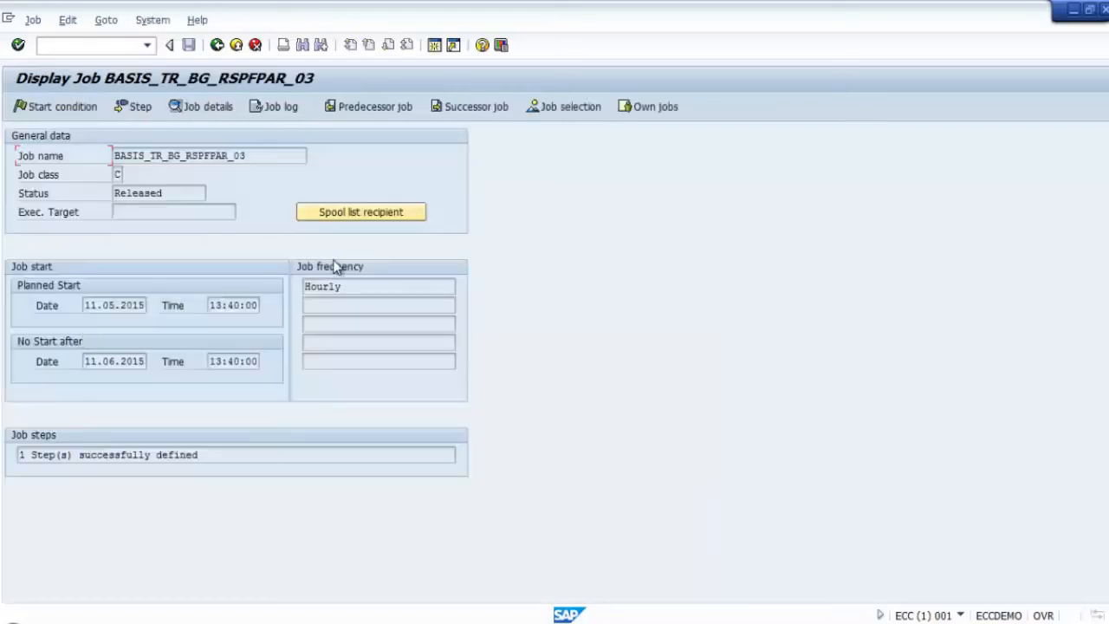
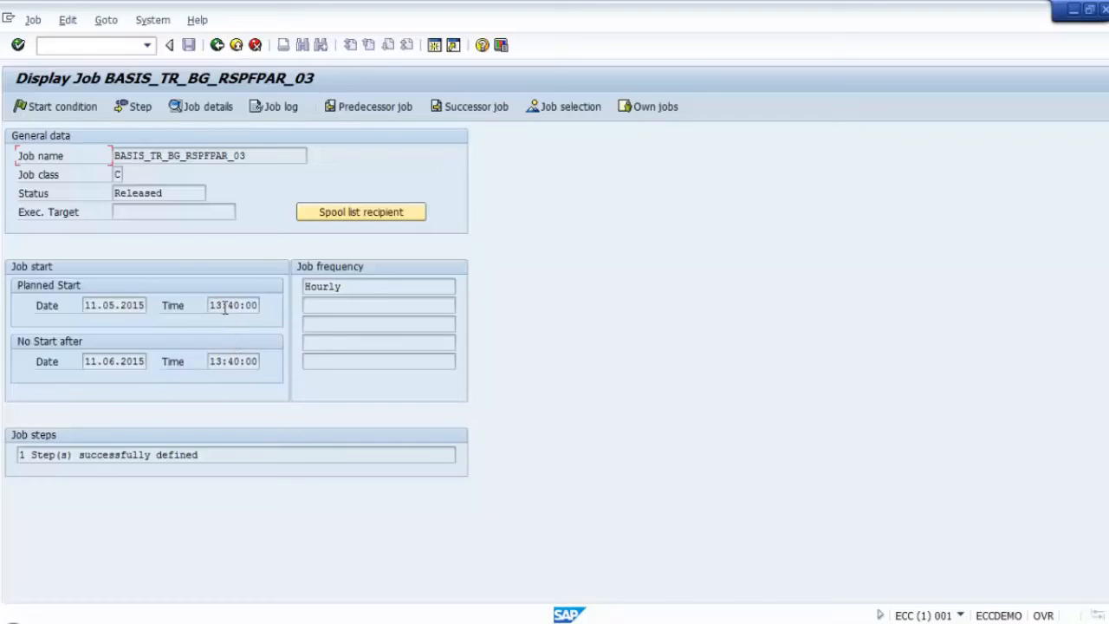
pyautogui.click(217, 45)
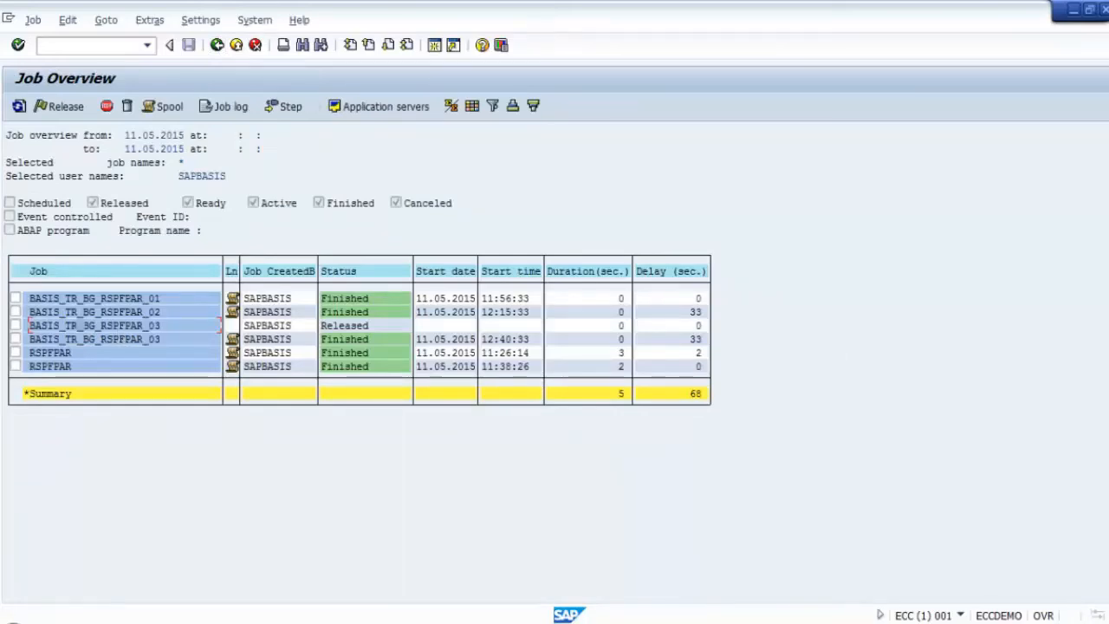
pyautogui.click(17, 326)
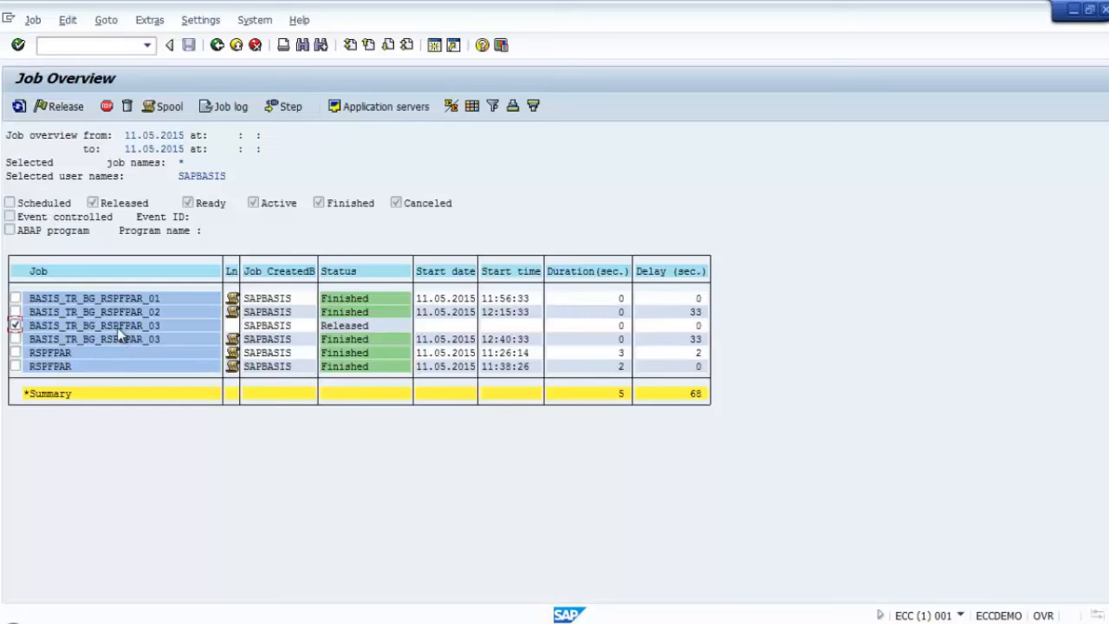
pyautogui.click(16, 324)
pyautogui.click(15, 325)
pyautogui.click(15, 326)
pyautogui.click(35, 21)
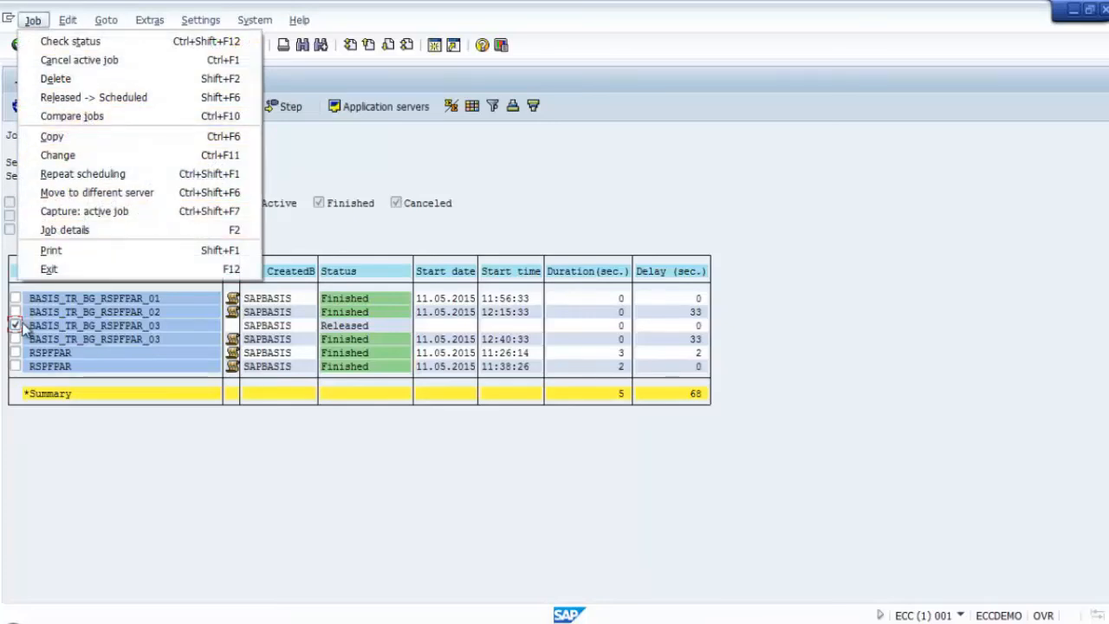
pyautogui.click(16, 326)
# Step: Display the released BASIS_TR_BG_RSPFPAR_03 job, examine its No Start After time and return to the overview
pyautogui.doubleClick(59, 327)
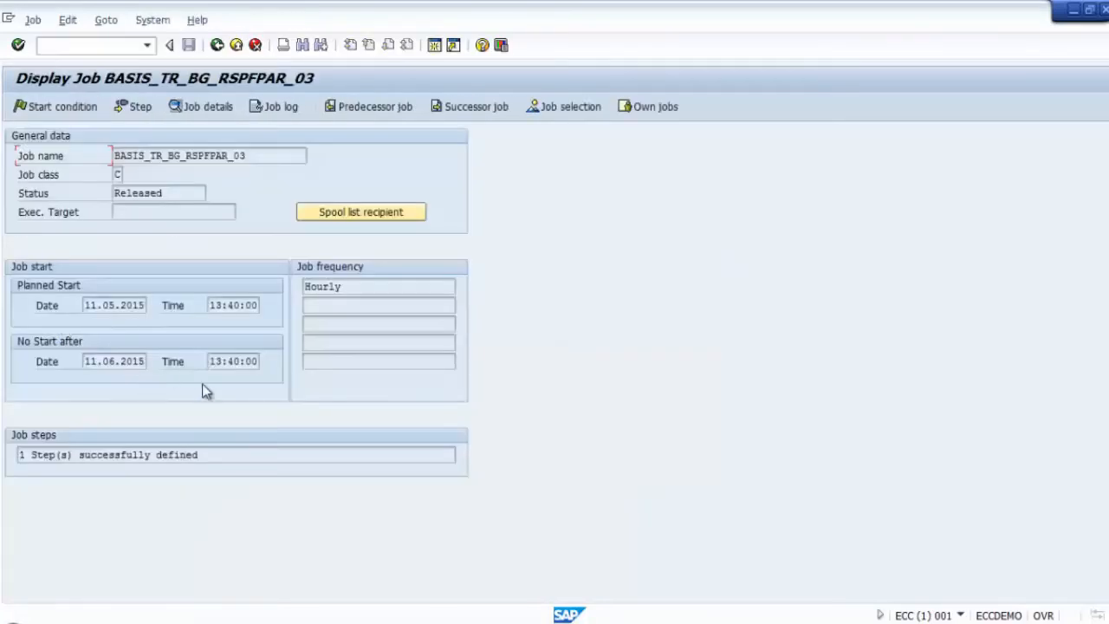
pyautogui.doubleClick(214, 362)
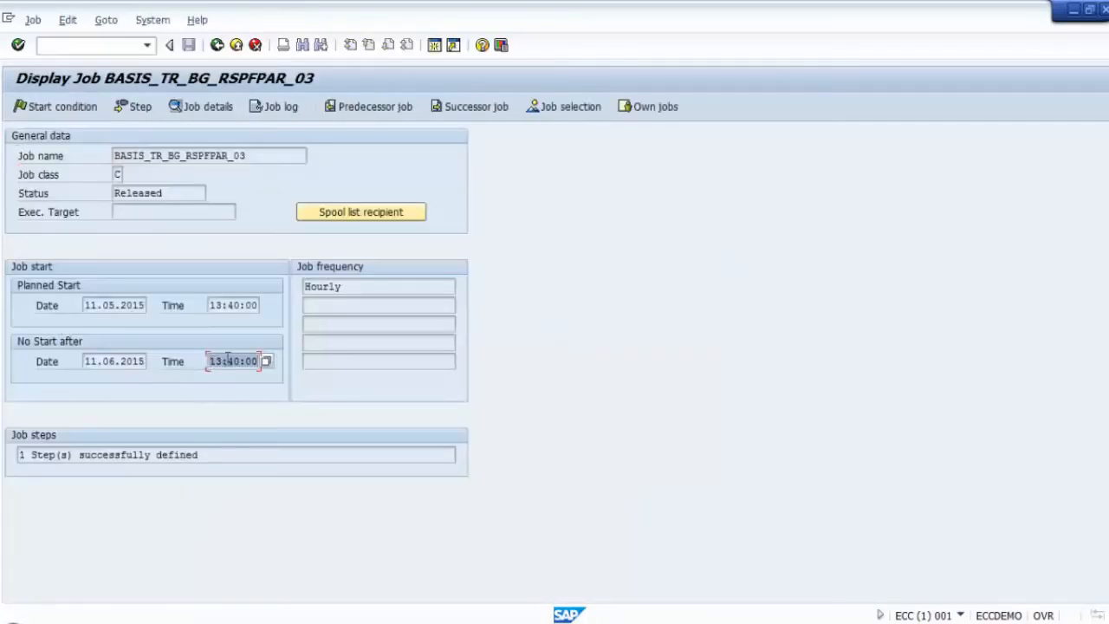
pyautogui.click(217, 44)
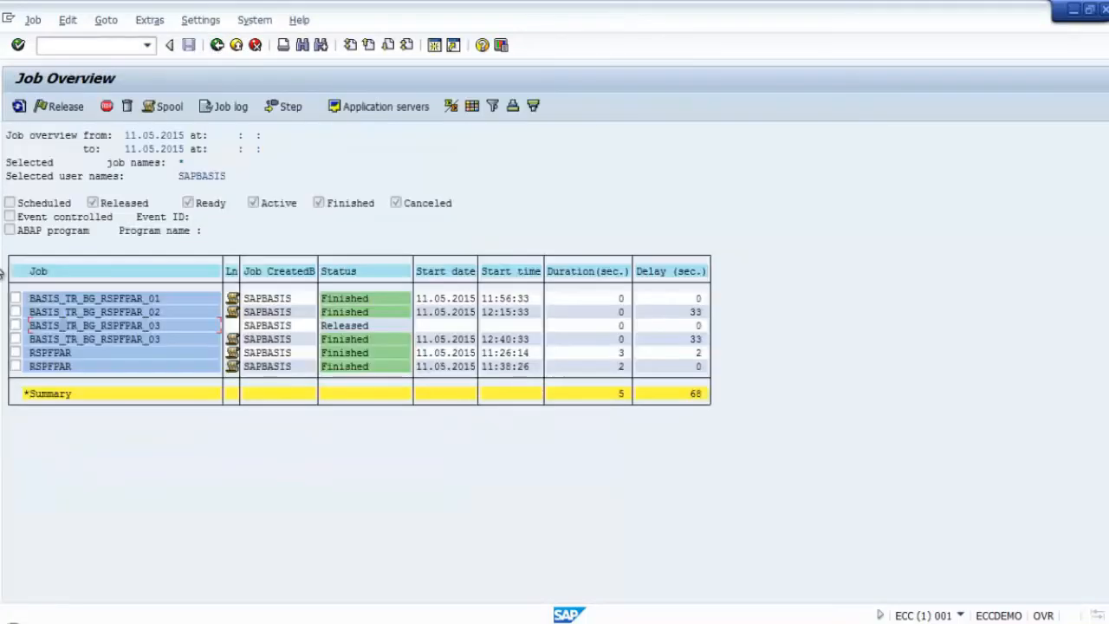
# Step: In the start condition of the released BASIS_TR_BG_RSPFPAR_03 job, clear the No Start After date and time
pyautogui.click(15, 327)
pyautogui.click(32, 20)
pyautogui.click(94, 154)
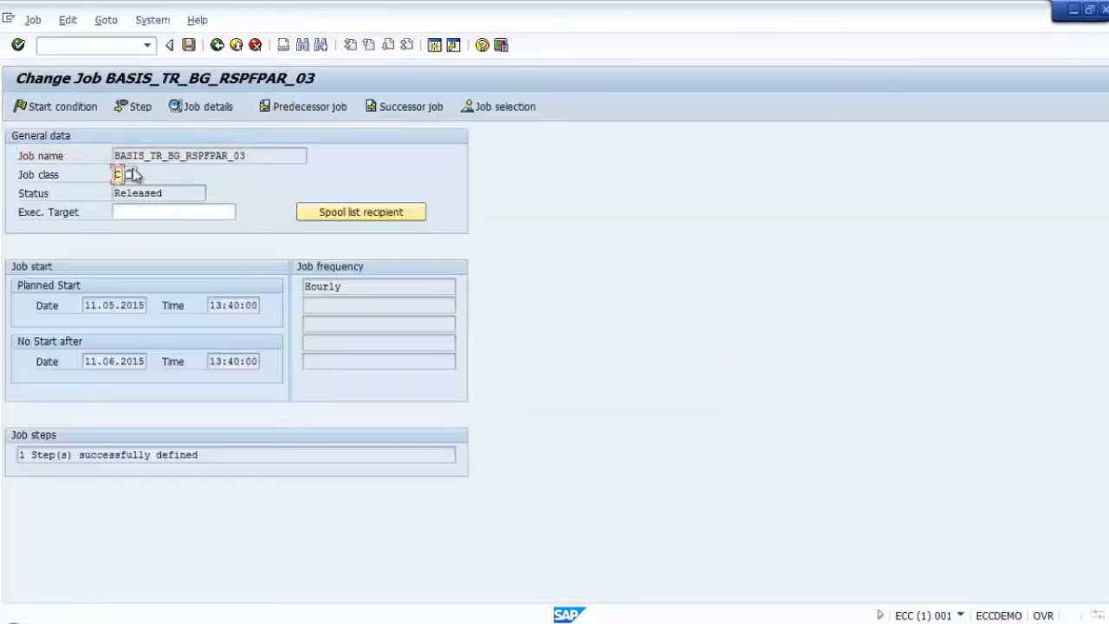
pyautogui.click(54, 106)
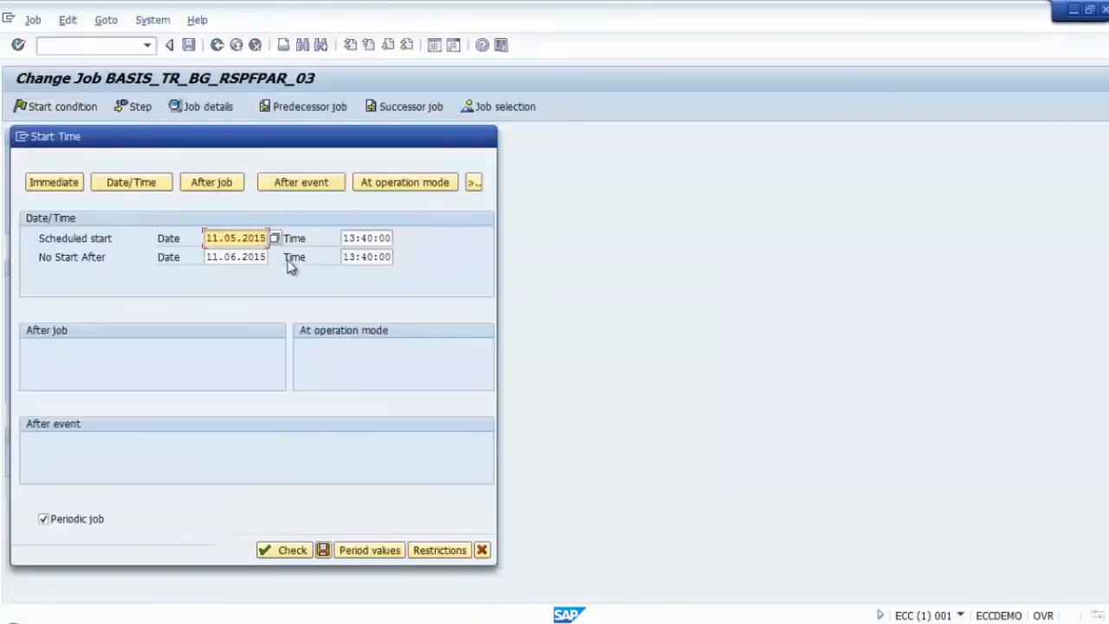
pyautogui.click(209, 259)
pyautogui.press('Delete')
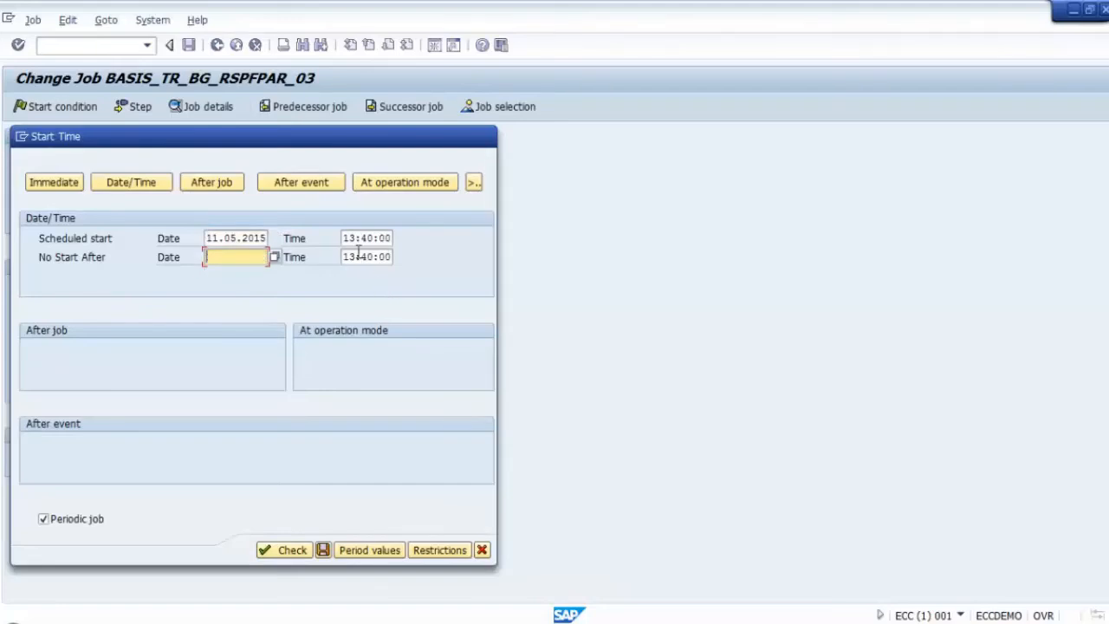
pyautogui.click(350, 258)
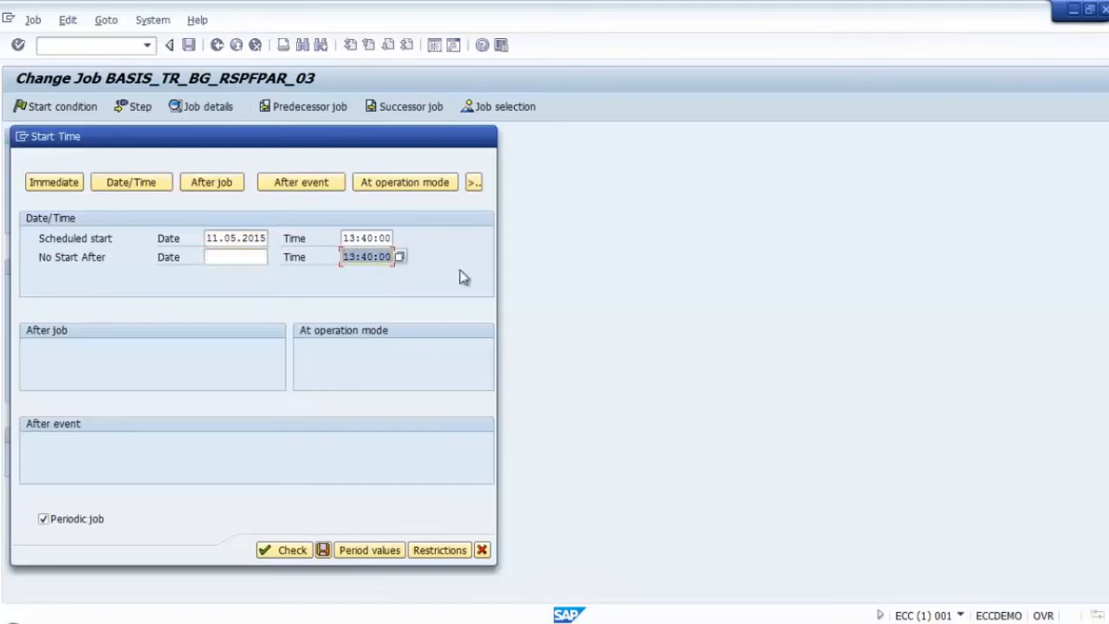
pyautogui.press('Delete')
pyautogui.click(229, 257)
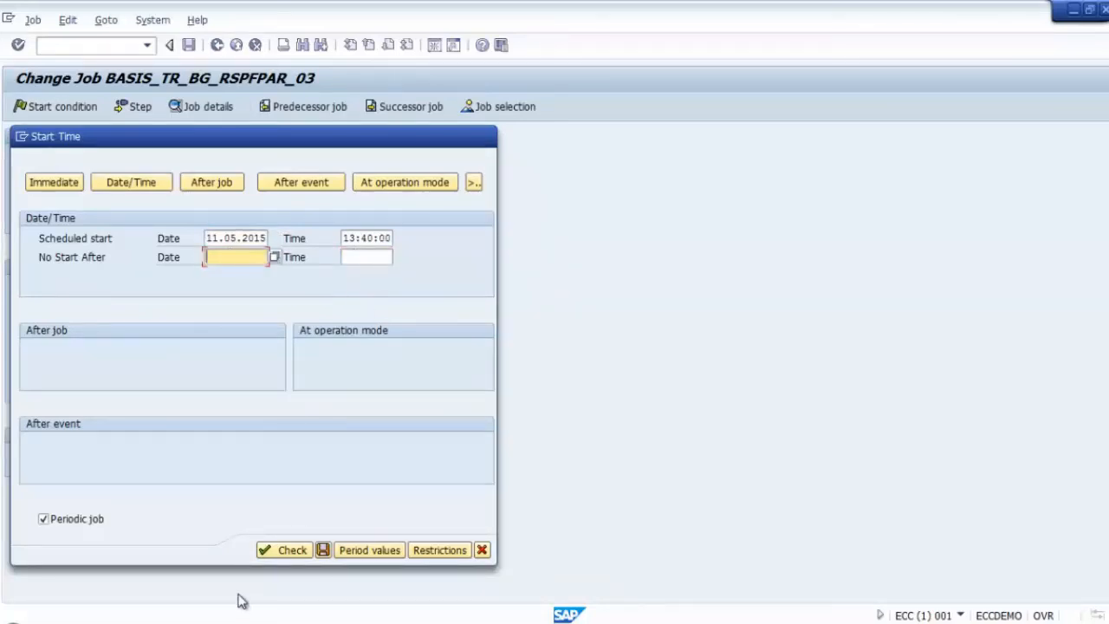
# Step: Check and save the changed start condition, save the job, and display the released BASIS_TR_BG_RSPFPAR_03 job before returning to the overview
pyautogui.click(286, 551)
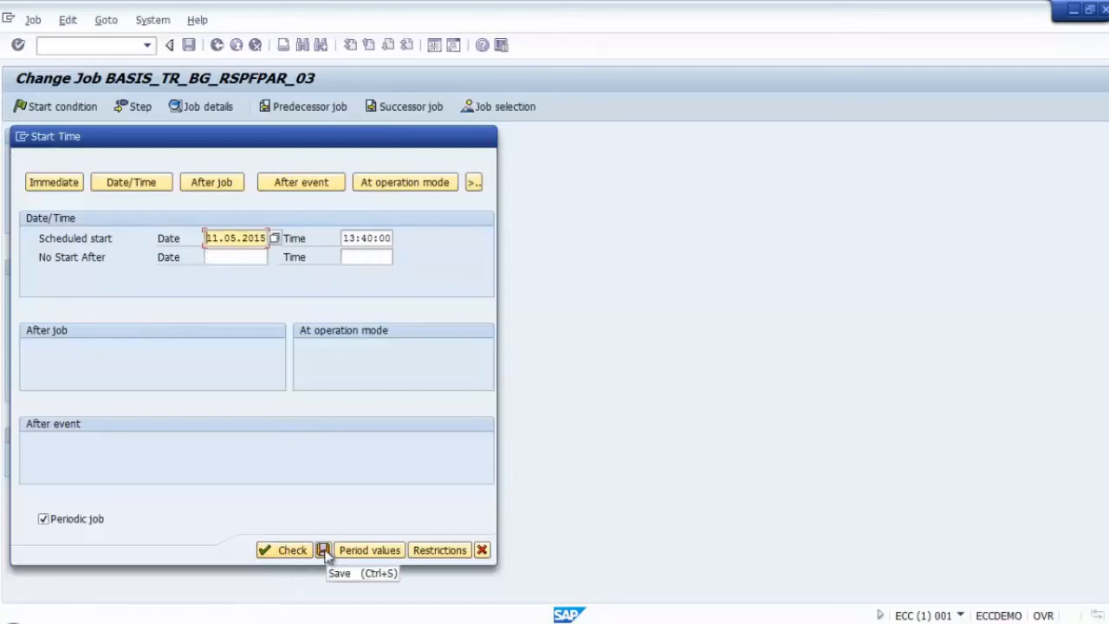
pyautogui.click(322, 551)
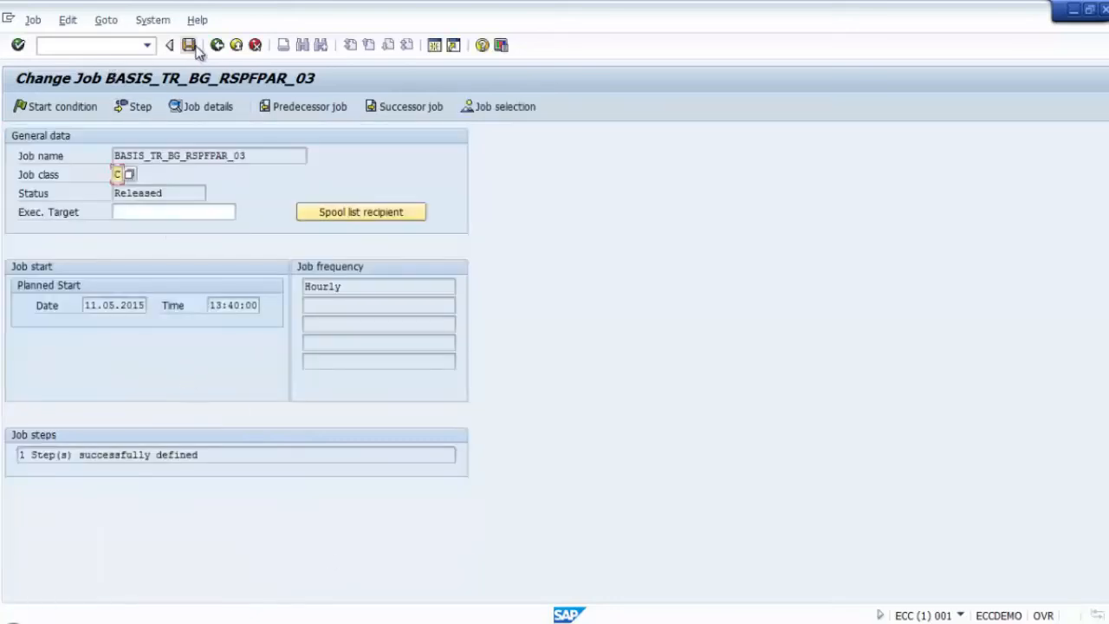
pyautogui.click(190, 45)
pyautogui.doubleClick(92, 325)
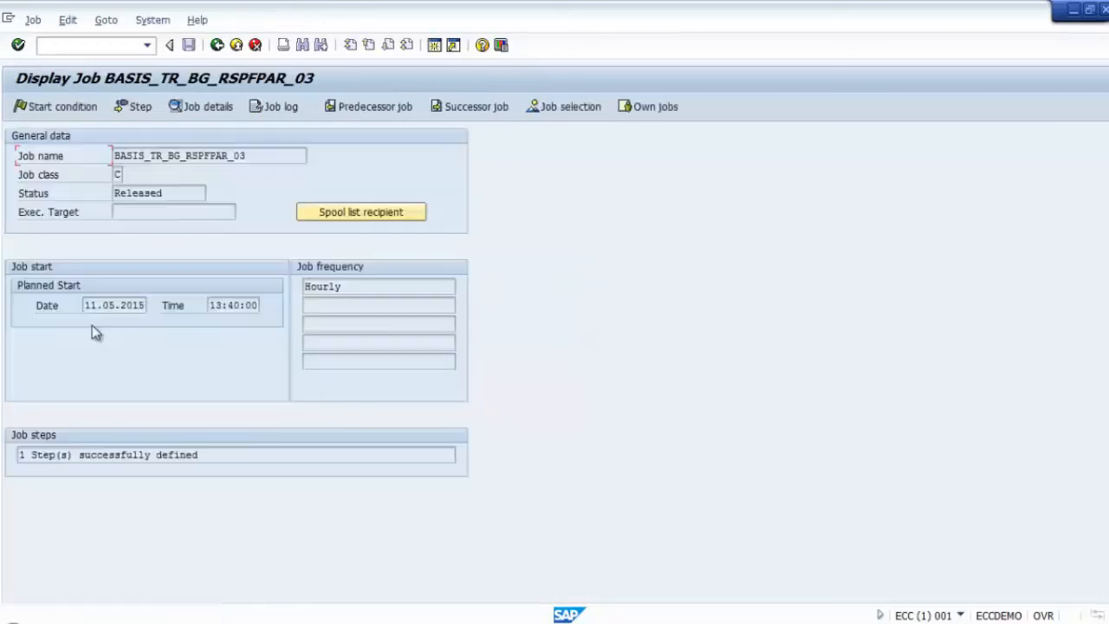
pyautogui.press('F3')
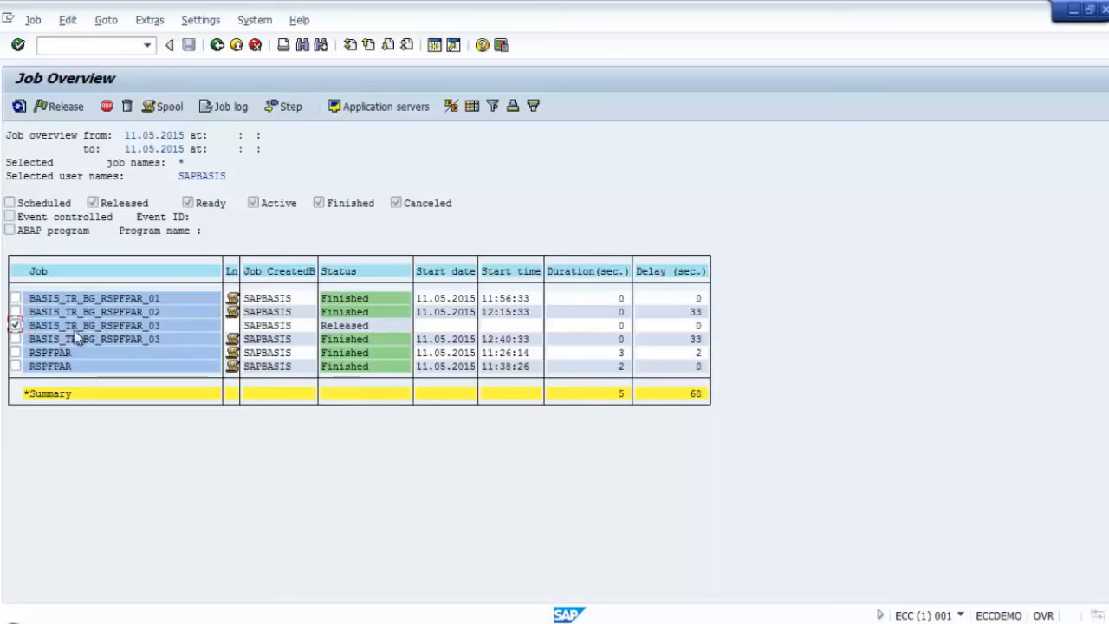
# Step: Try to change the finished BASIS_TR_BG_RSPFPAR_03 job
pyautogui.click(16, 325)
pyautogui.click(16, 326)
pyautogui.click(16, 339)
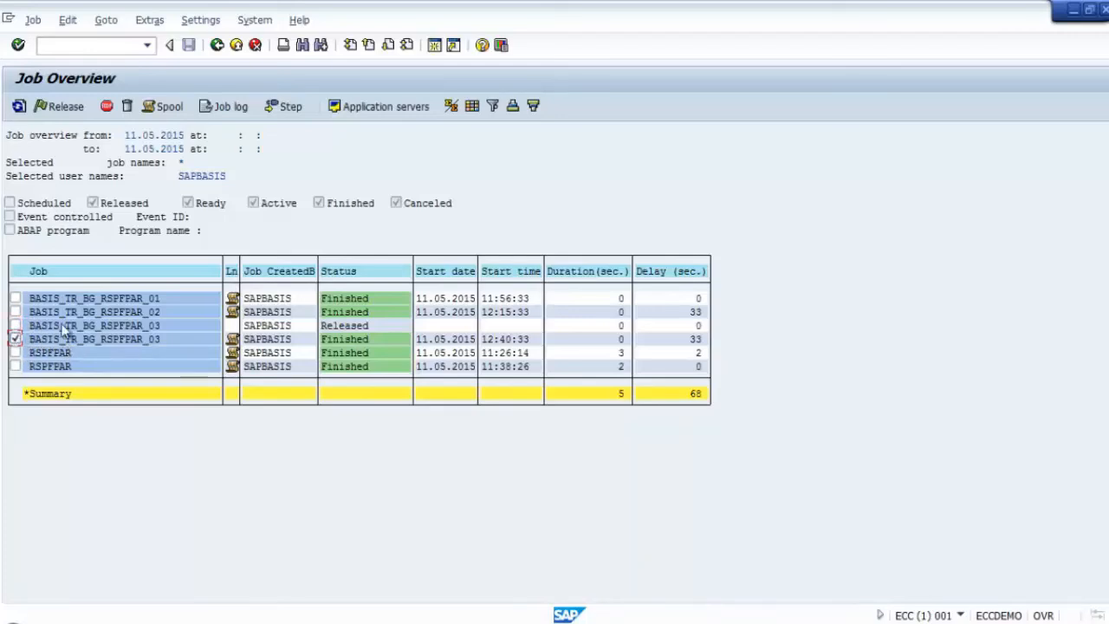
pyautogui.click(16, 339)
pyautogui.click(15, 339)
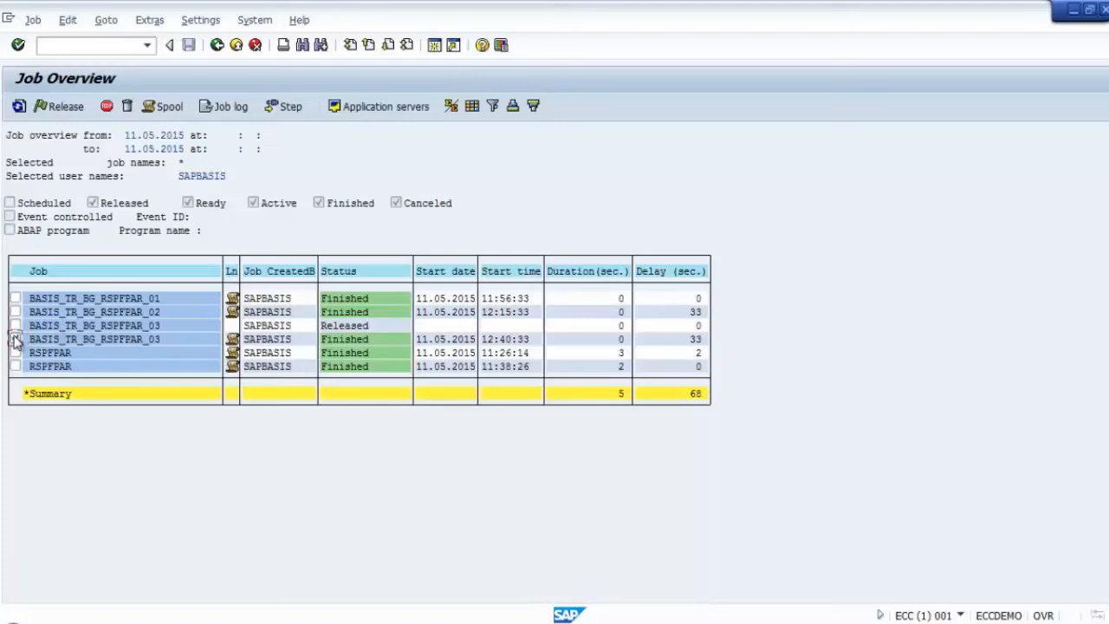
pyautogui.click(33, 20)
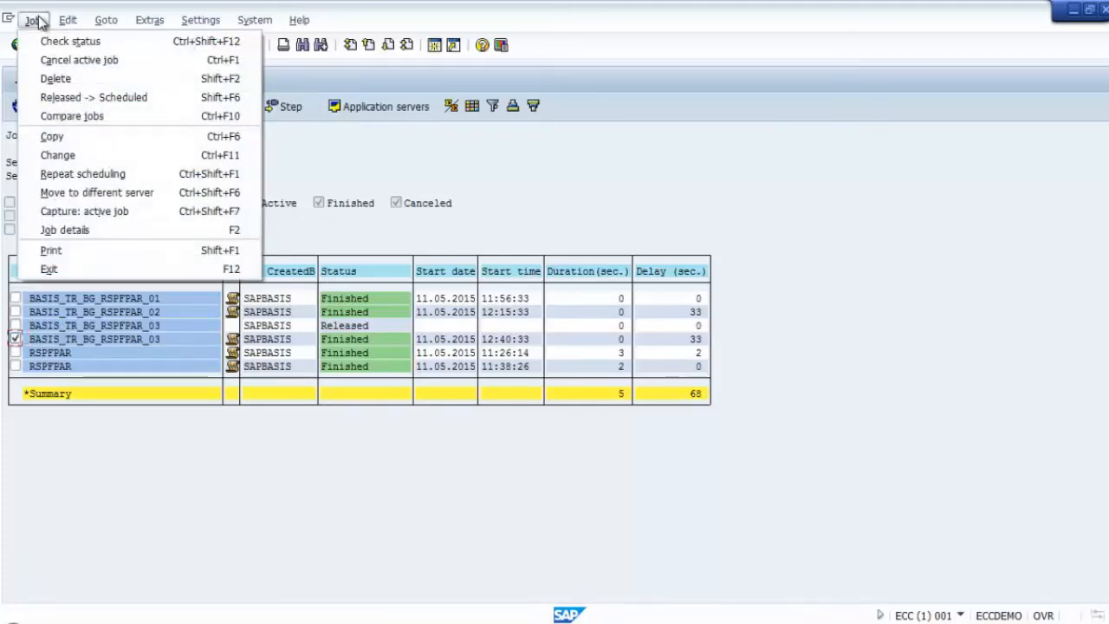
pyautogui.click(92, 158)
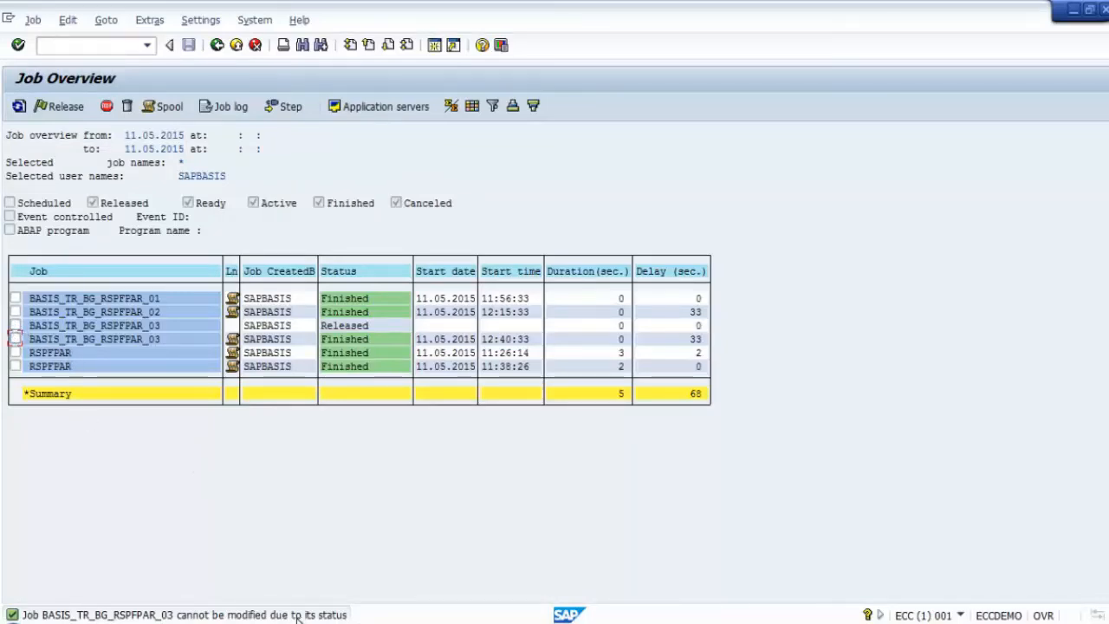
pyautogui.click(15, 325)
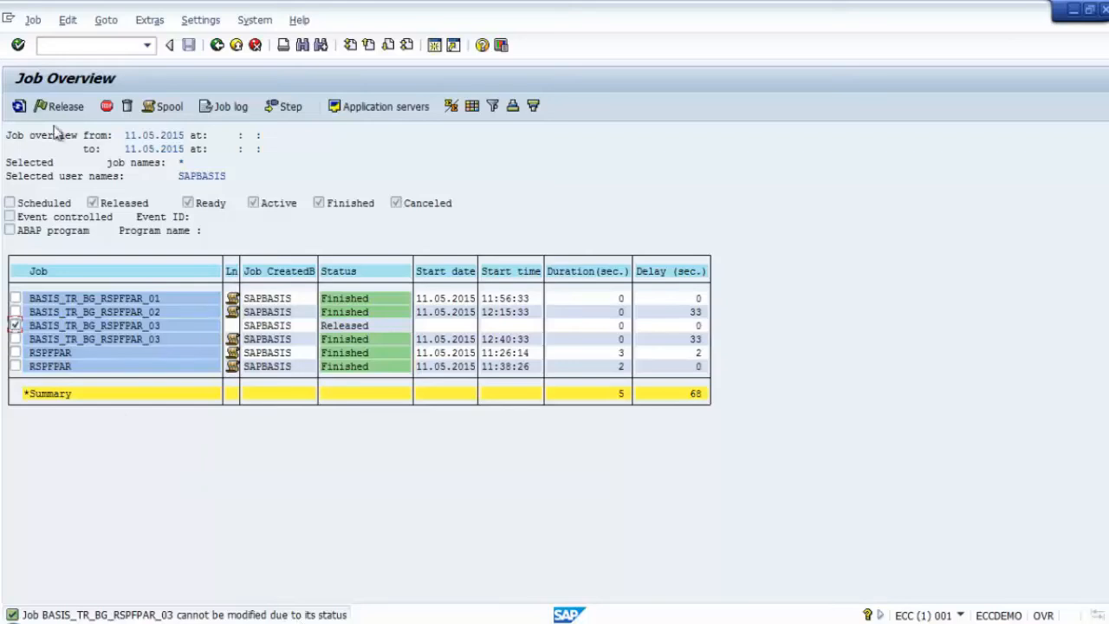
pyautogui.click(33, 19)
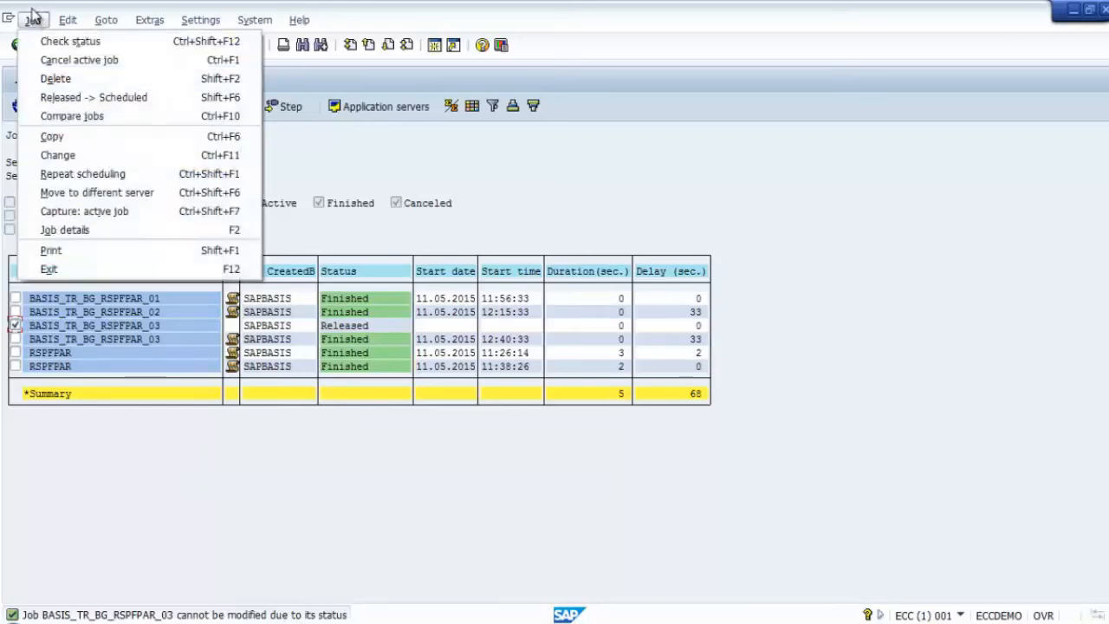
pyautogui.click(90, 174)
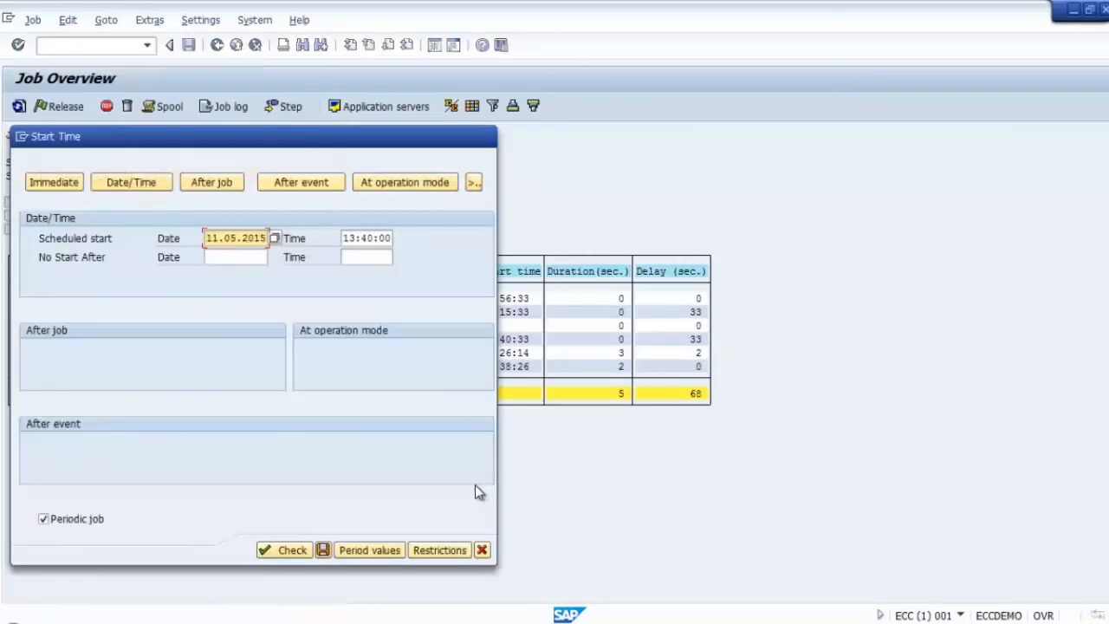
pyautogui.click(482, 550)
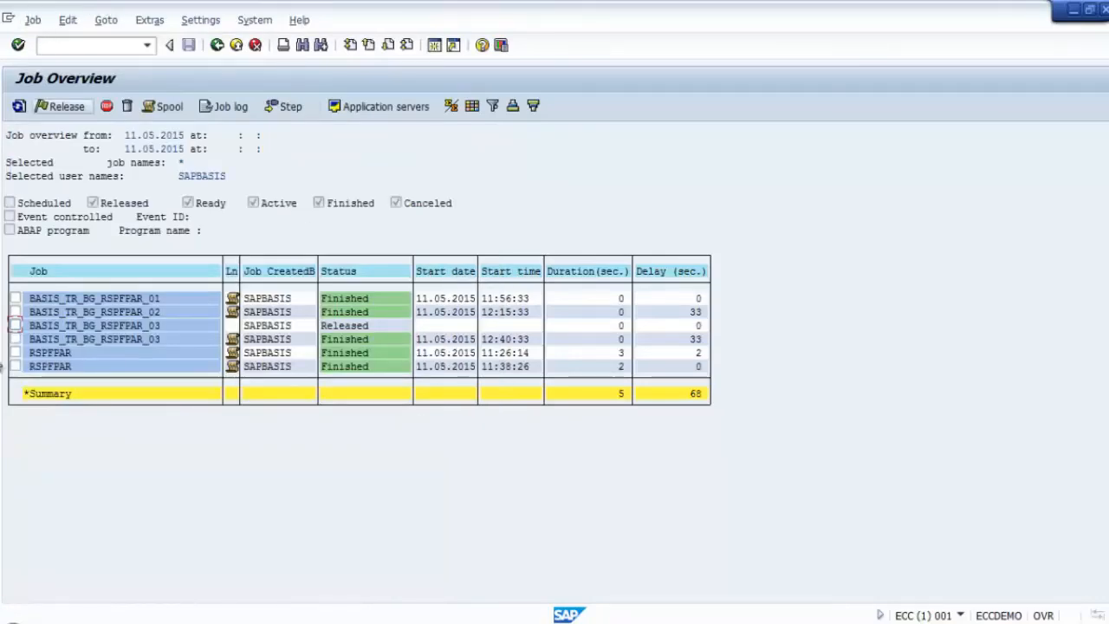
# Step: Change the released BASIS_TR_BG_RSPFPAR_03 job to job class B, save it, and display the job before returning to the overview
pyautogui.click(15, 325)
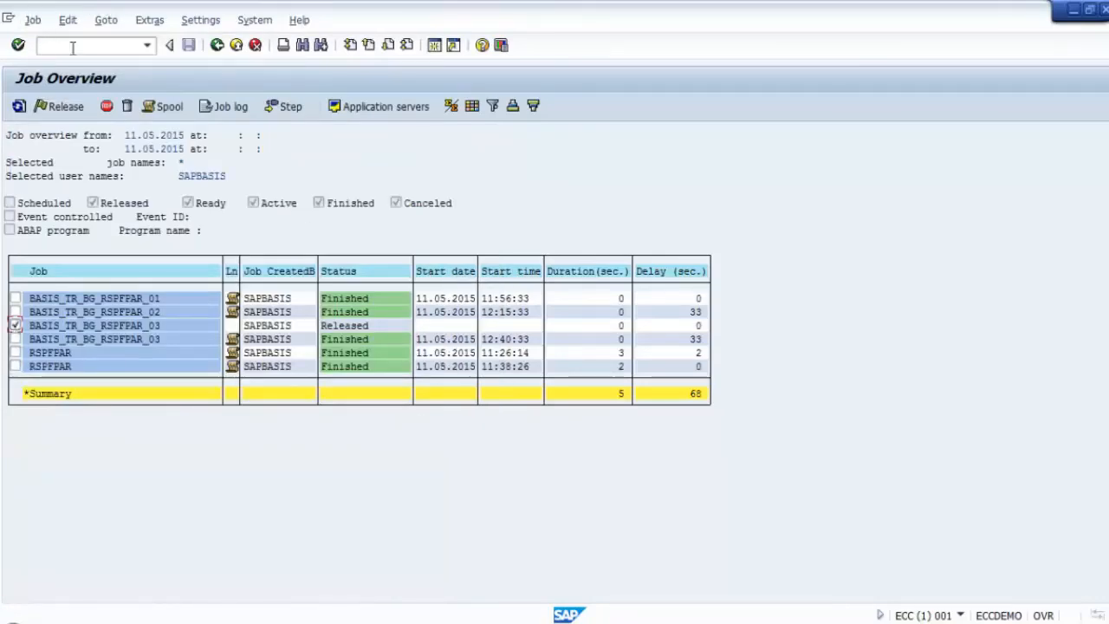
pyautogui.click(32, 20)
pyautogui.click(96, 156)
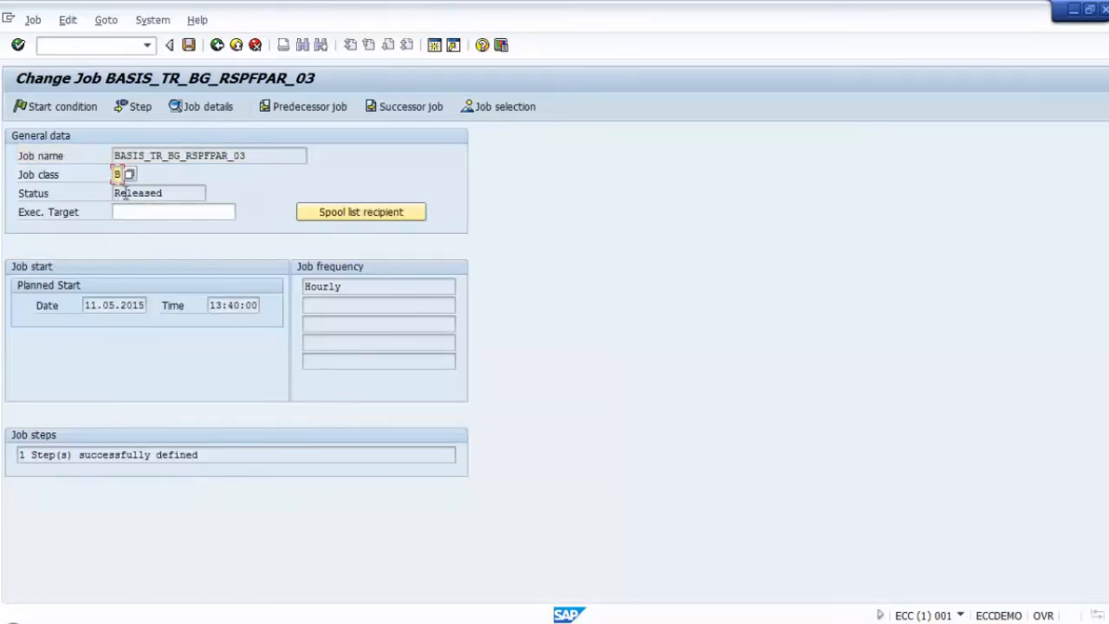
pyautogui.click(190, 45)
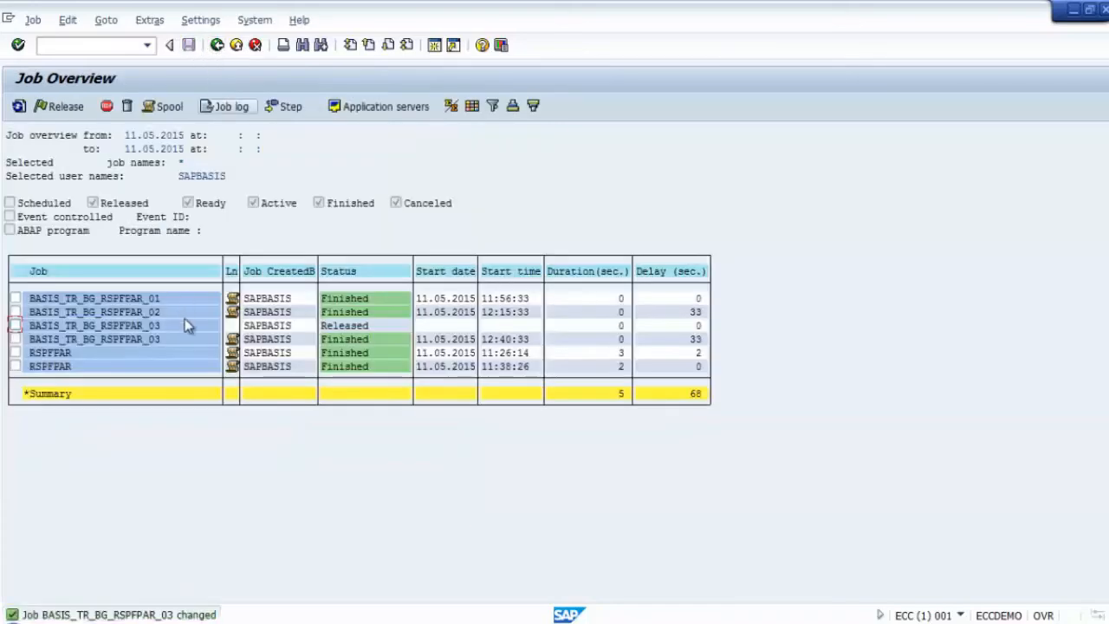
pyautogui.doubleClick(134, 332)
pyautogui.click(217, 45)
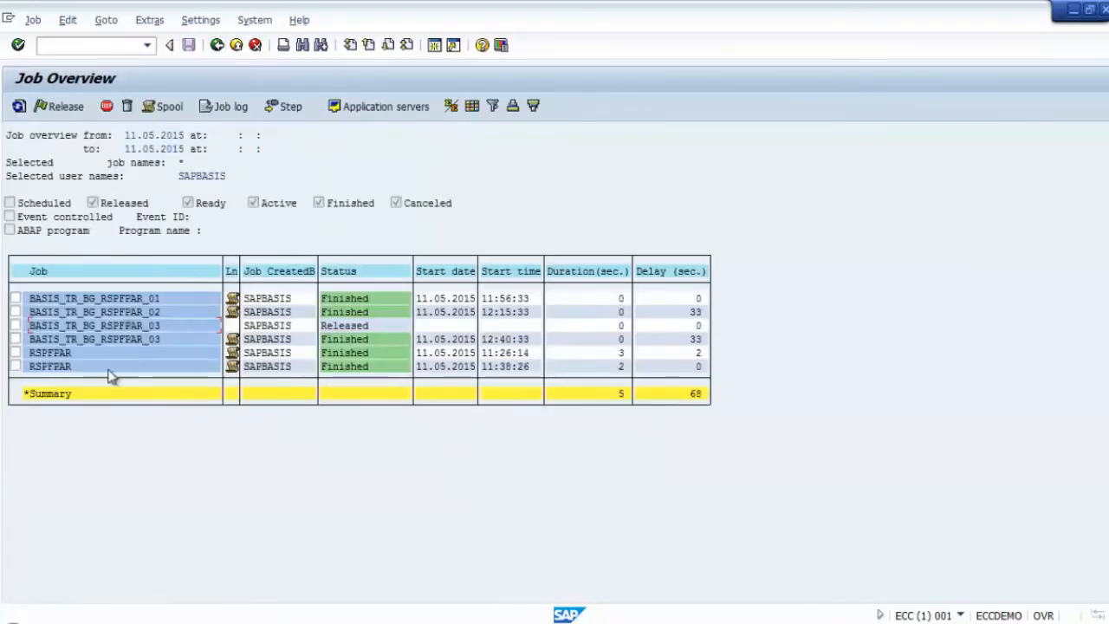
# Step: Examine the step list of the finished BASIS_TR_BG_RSPFPAR_02 job and return to the job overview
pyautogui.click(15, 298)
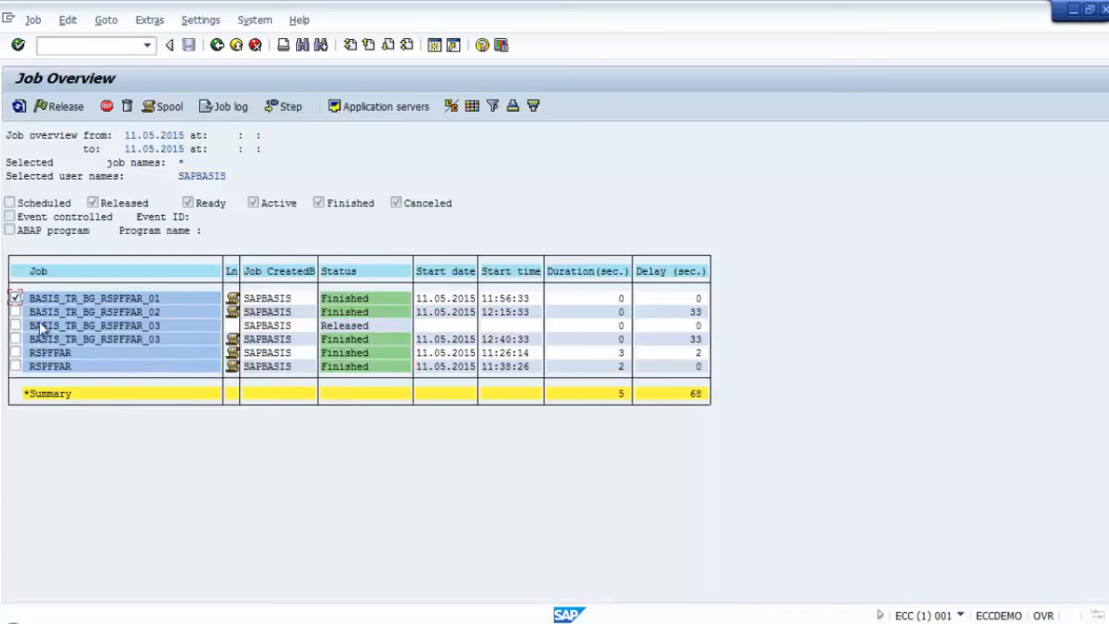
pyautogui.click(15, 299)
pyautogui.click(15, 312)
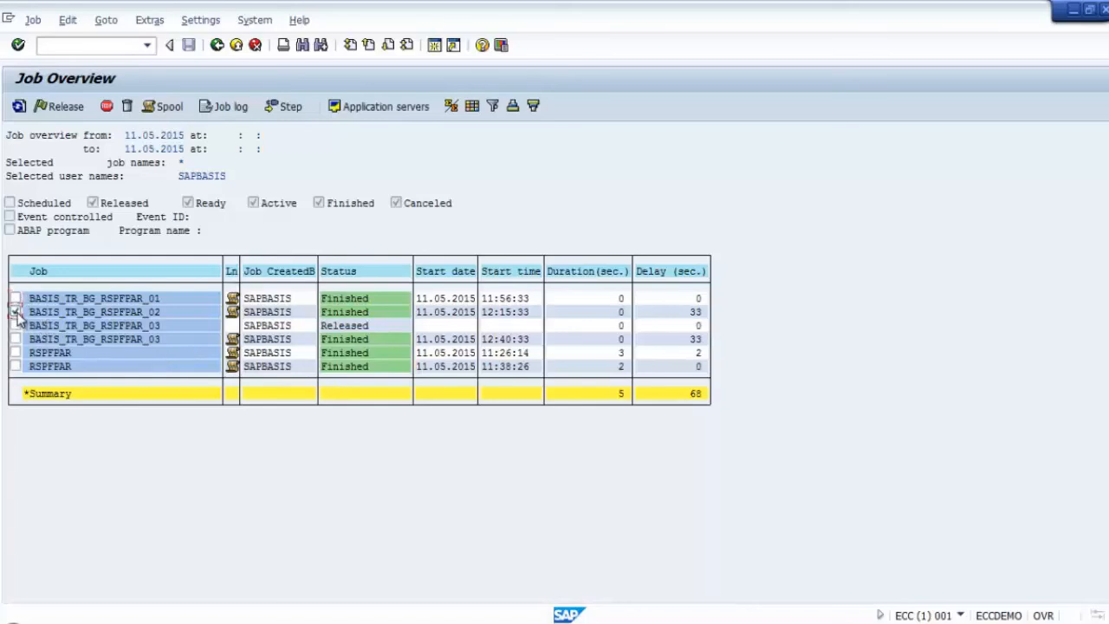
pyautogui.click(282, 108)
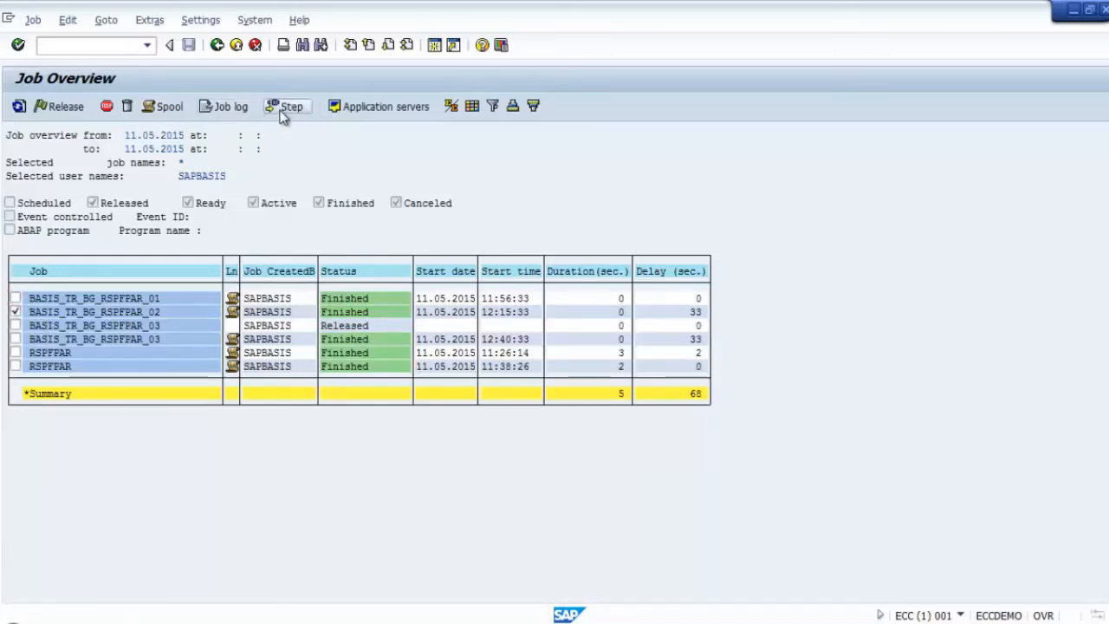
pyautogui.click(217, 45)
# Step: Copy the finished BASIS_TR_BG_RSPFPAR_02 job under the new name BASIS_TR_BG_RSPFPAR_02_01
pyautogui.click(32, 21)
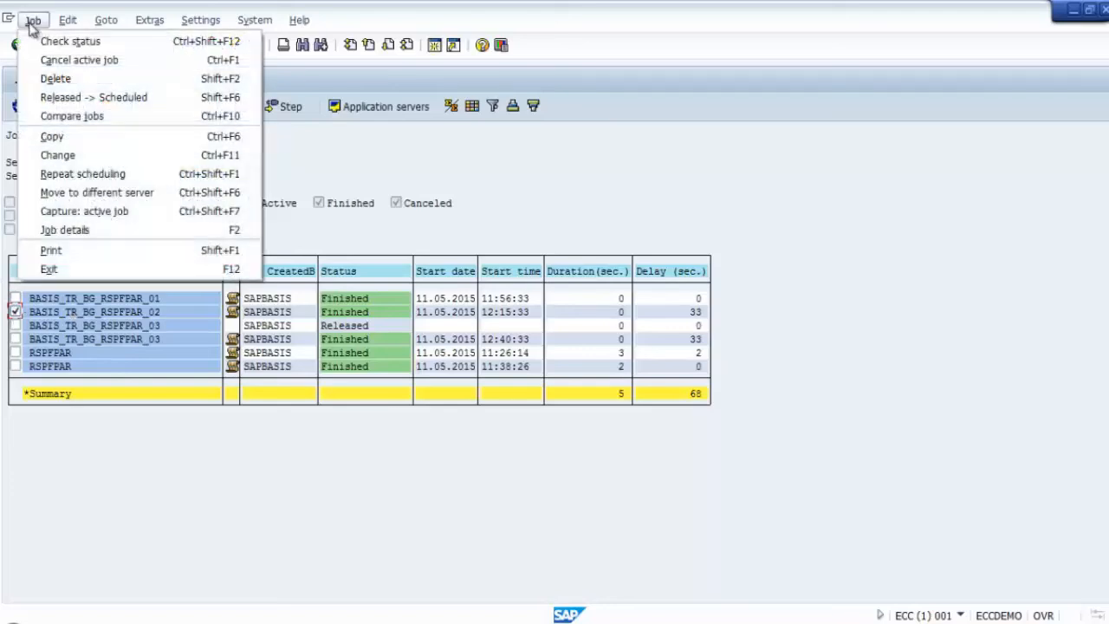
pyautogui.click(121, 138)
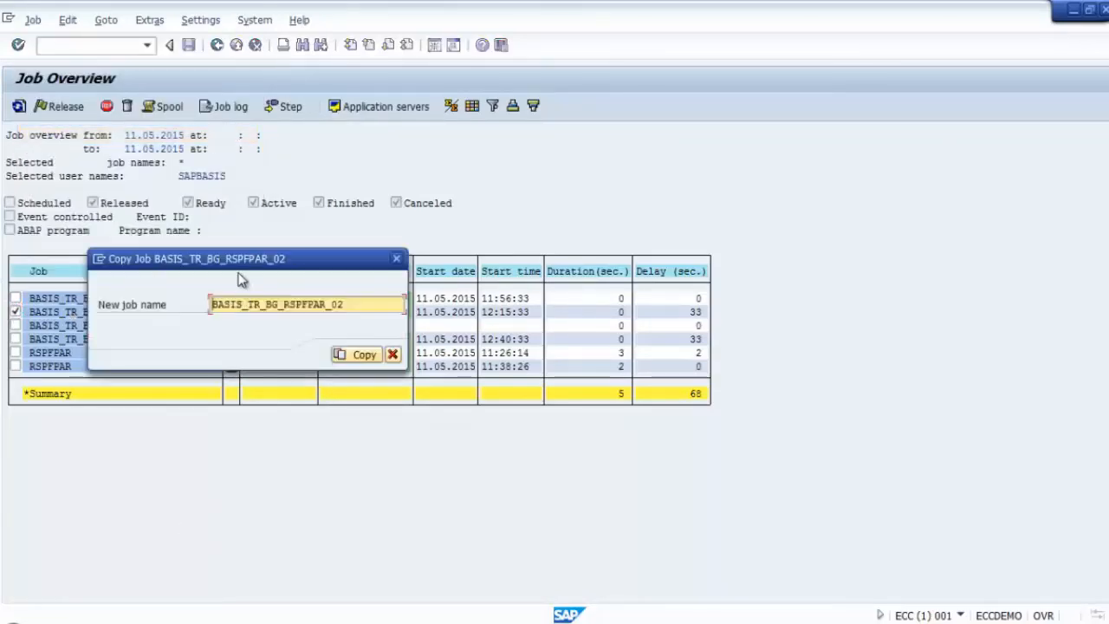
pyautogui.moveTo(221, 257); pyautogui.dragTo(422, 429)
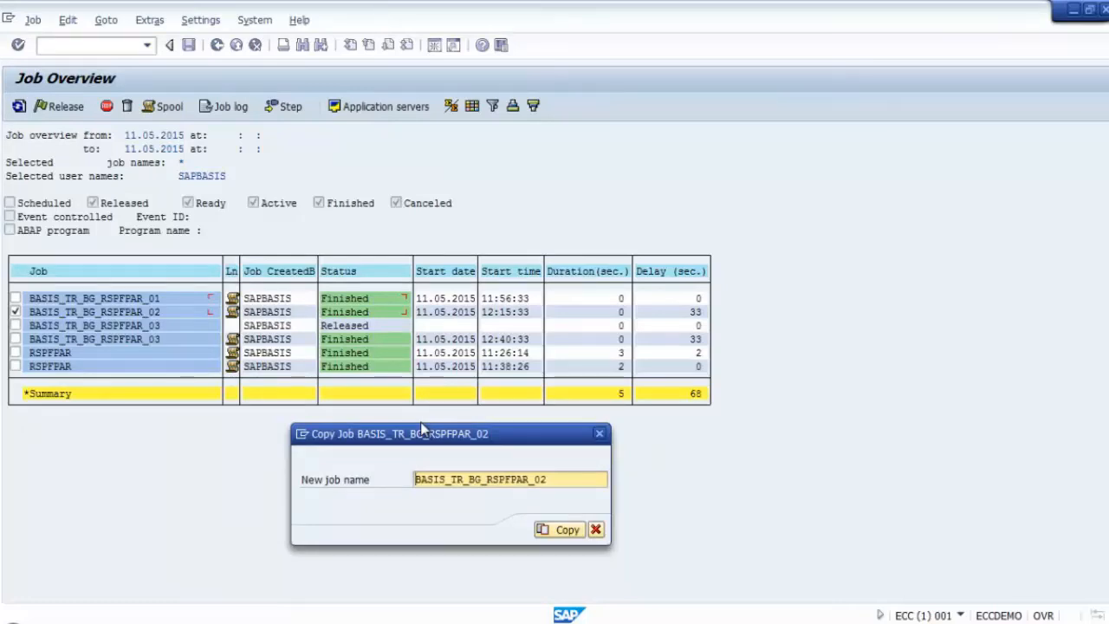
pyautogui.click(551, 479)
pyautogui.write('_01')
pyautogui.click(568, 531)
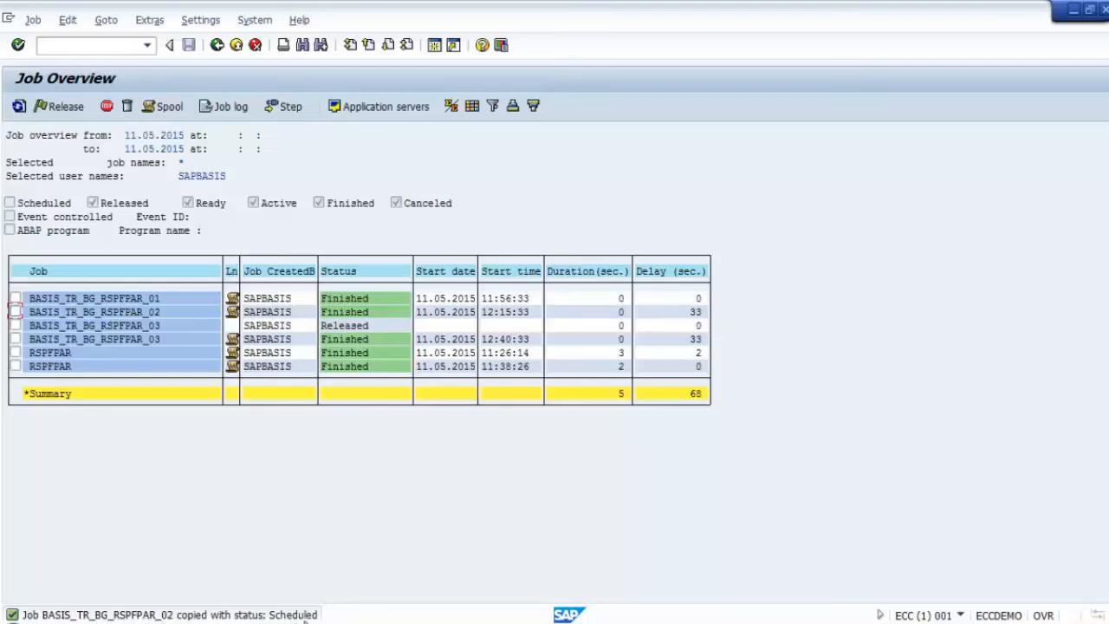
# Step: Refresh the overview, add the Scheduled status to the job selection, and list the jobs again
pyautogui.click(18, 107)
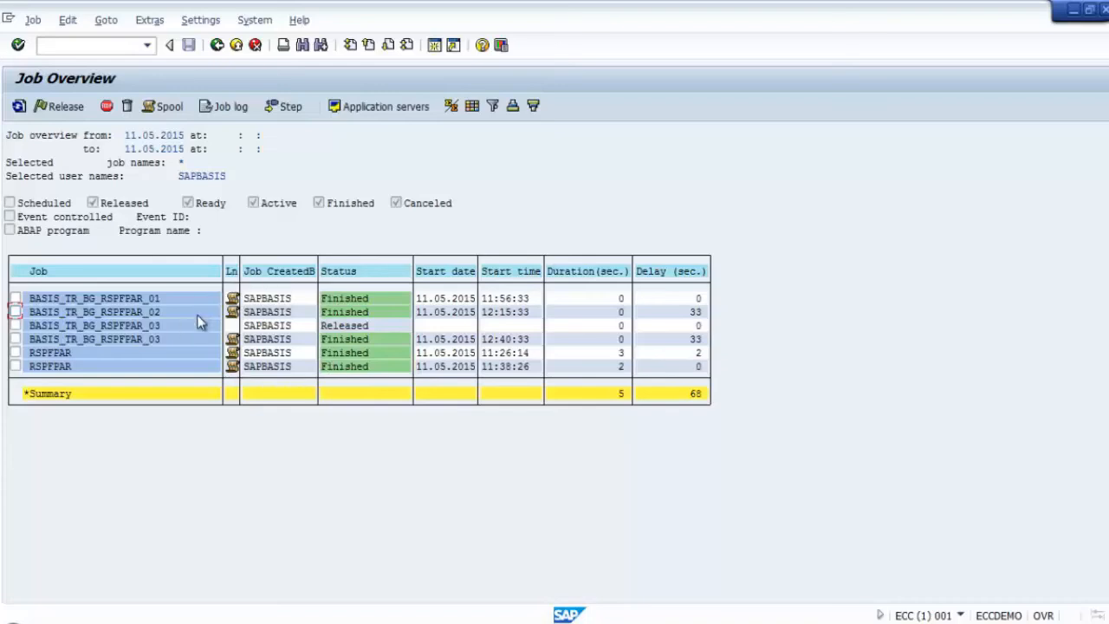
pyautogui.click(216, 45)
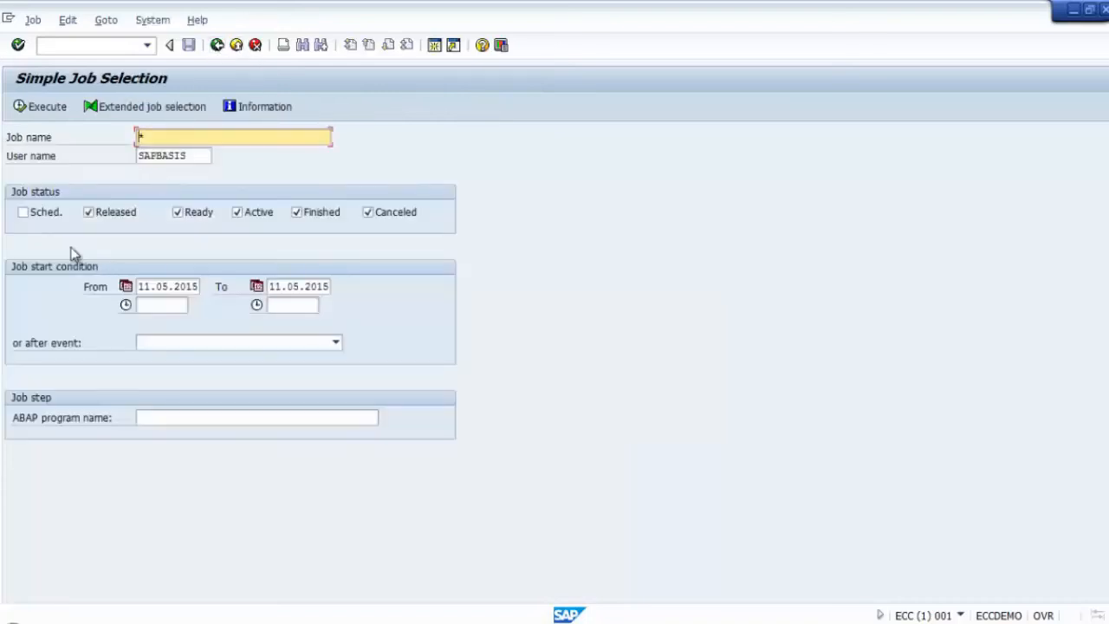
pyautogui.click(23, 213)
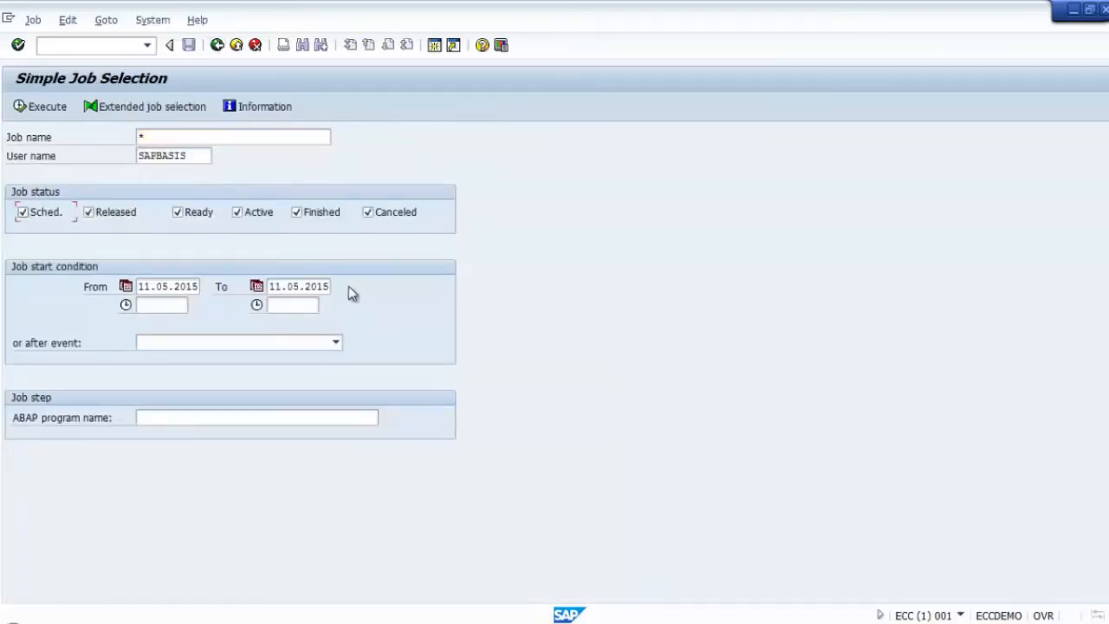
pyautogui.click(59, 109)
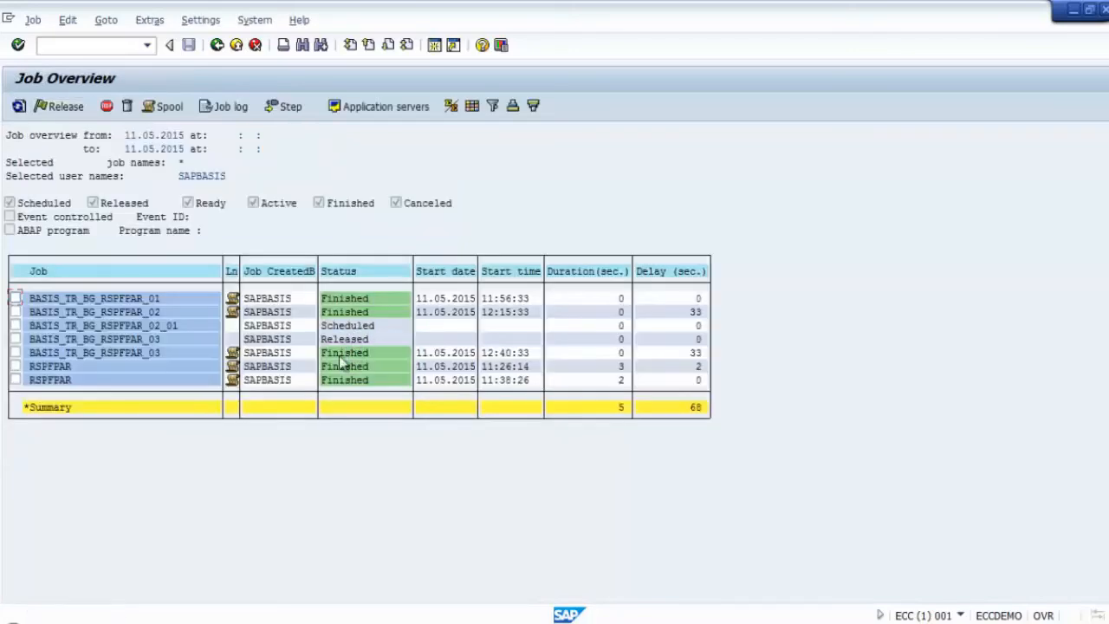
# Step: Restrict the job selection to Scheduled and Released jobs by excluding Ready, Active, Finished and Canceled, and display the overview
pyautogui.click(217, 44)
pyautogui.click(179, 213)
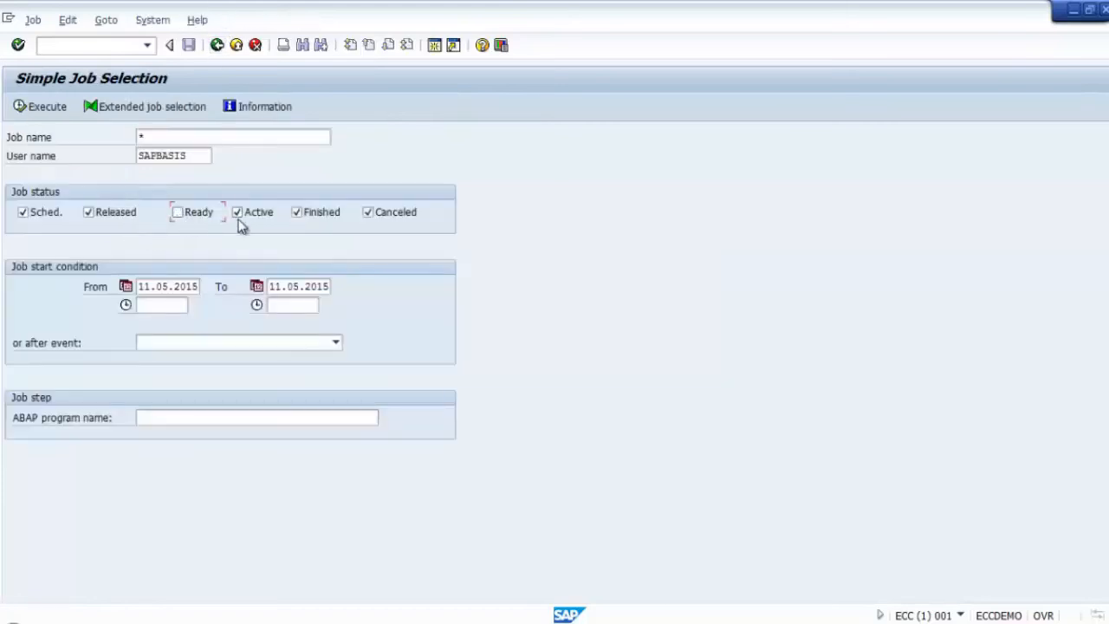
pyautogui.click(237, 213)
pyautogui.click(386, 220)
pyautogui.click(26, 109)
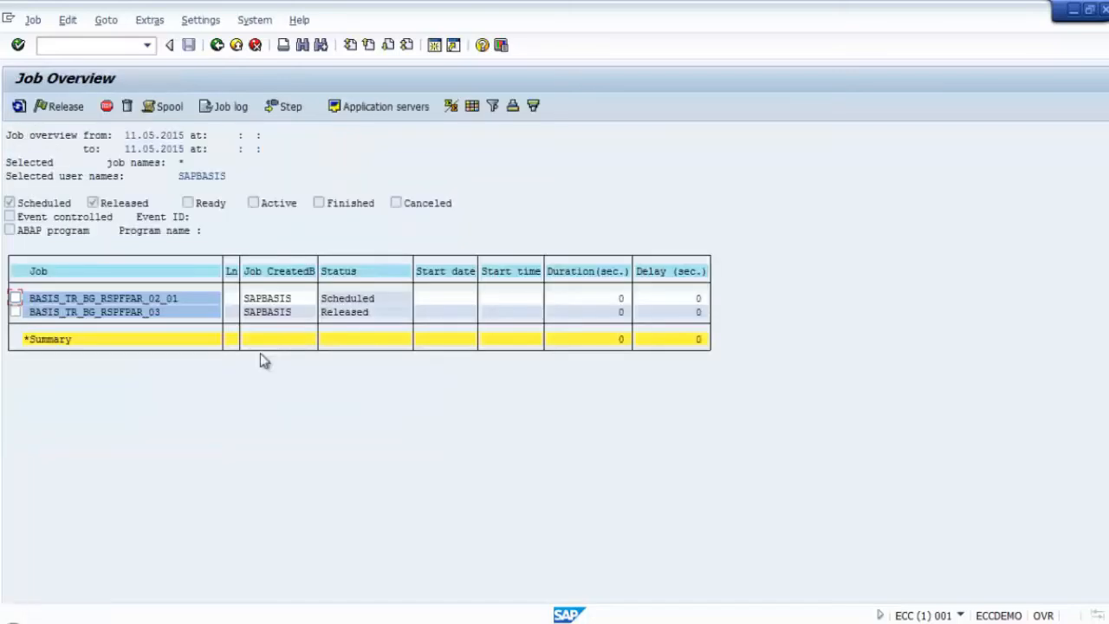
# Step: Add the Ready, Active, Finished and Canceled statuses back to the job selection and display the overview
pyautogui.click(218, 46)
pyautogui.click(183, 214)
pyautogui.click(222, 212)
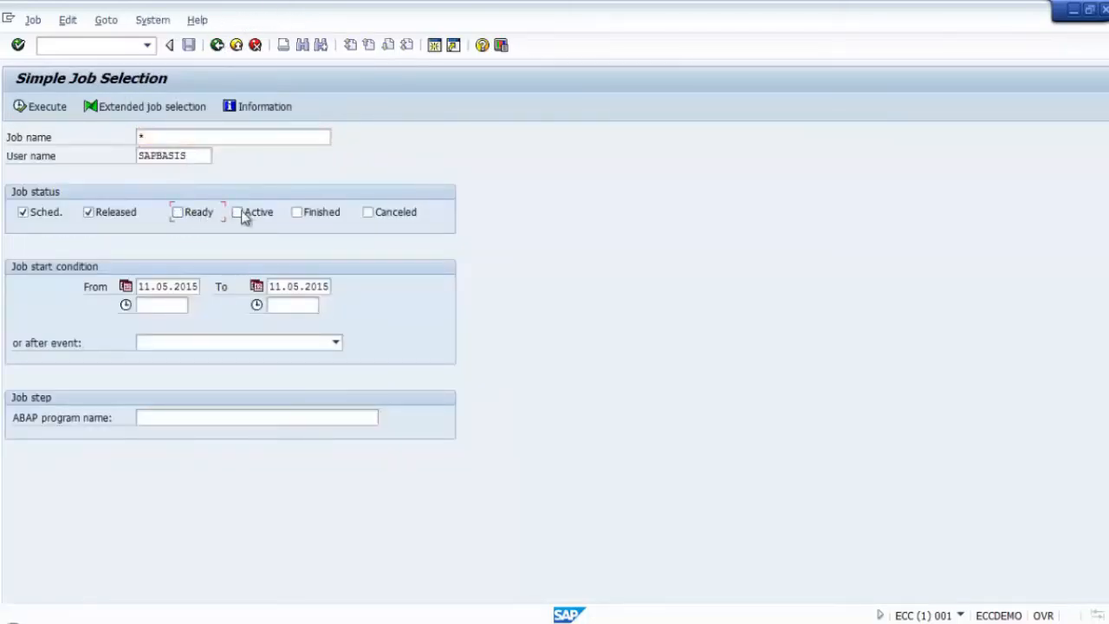
pyautogui.click(239, 214)
pyautogui.click(183, 216)
pyautogui.click(310, 215)
pyautogui.click(369, 213)
pyautogui.click(35, 106)
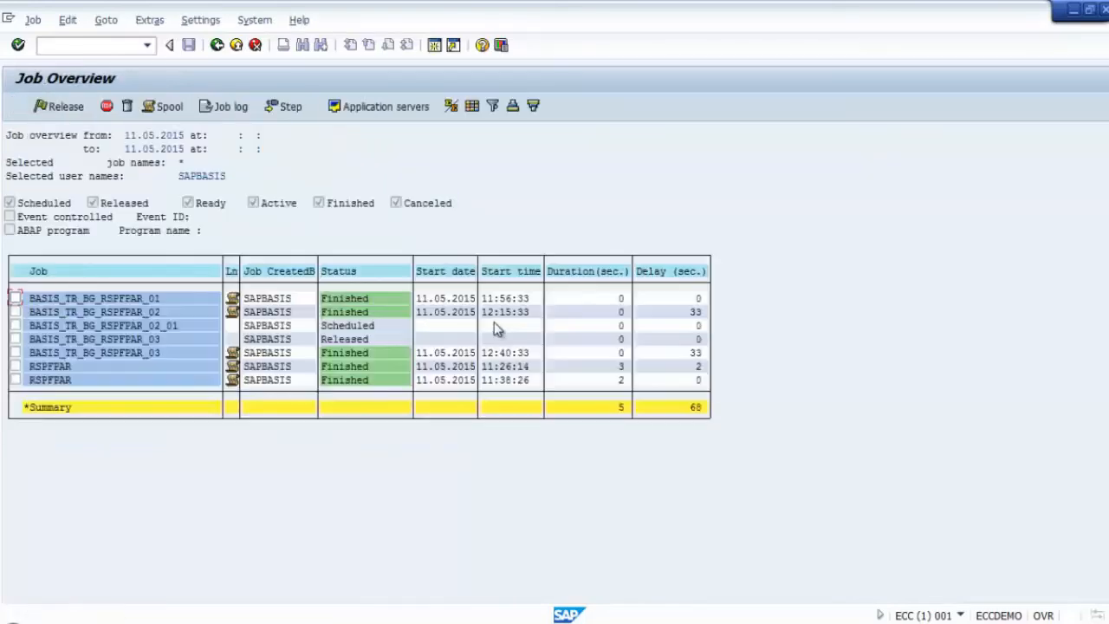
# Step: Open the scheduled BASIS_TR_BG_RSPFPAR_02_01 job for changing and review its step list
pyautogui.click(15, 325)
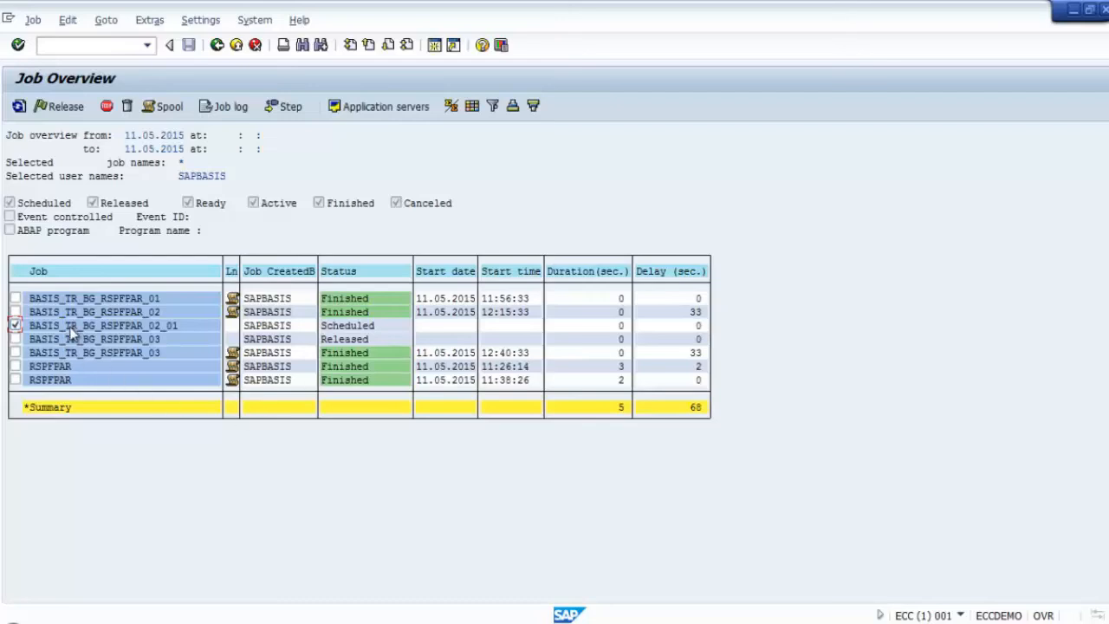
pyautogui.click(32, 19)
pyautogui.click(101, 157)
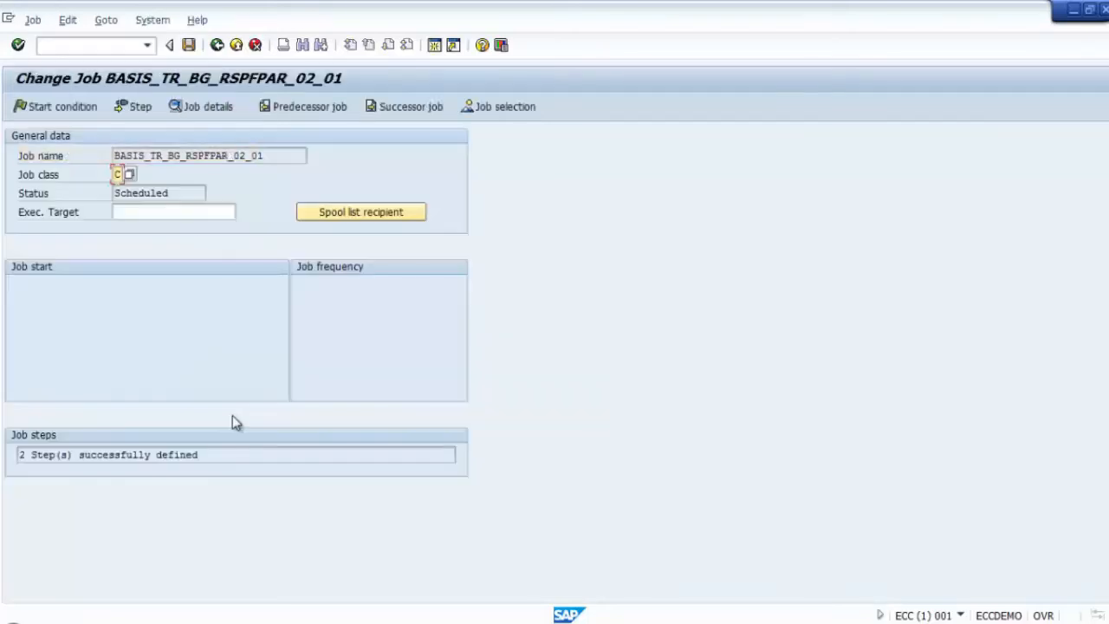
pyautogui.click(140, 108)
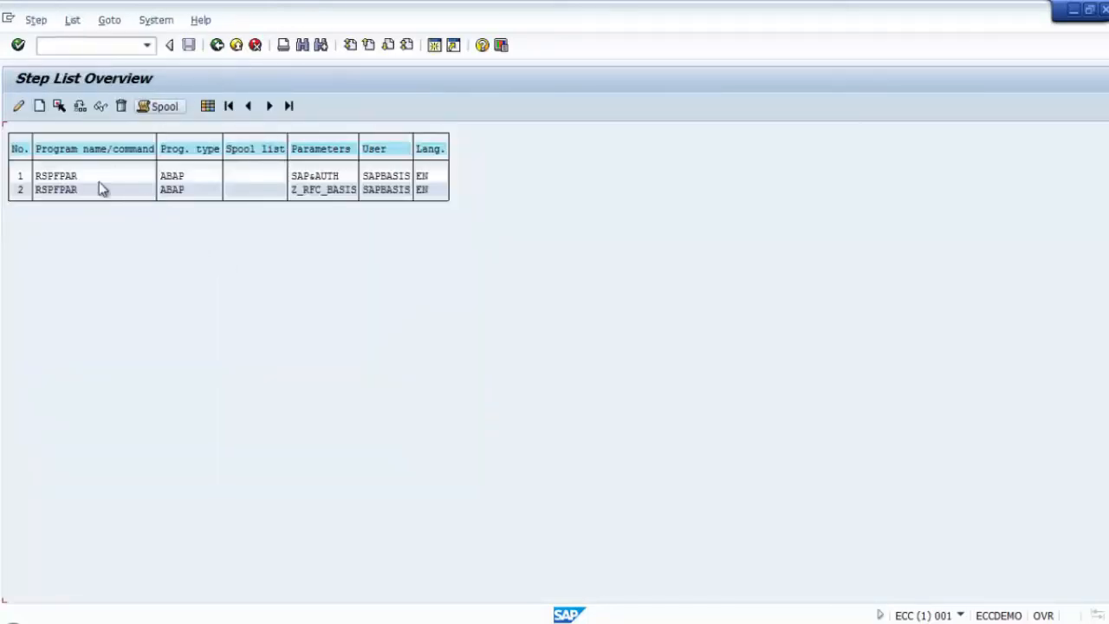
pyautogui.click(216, 44)
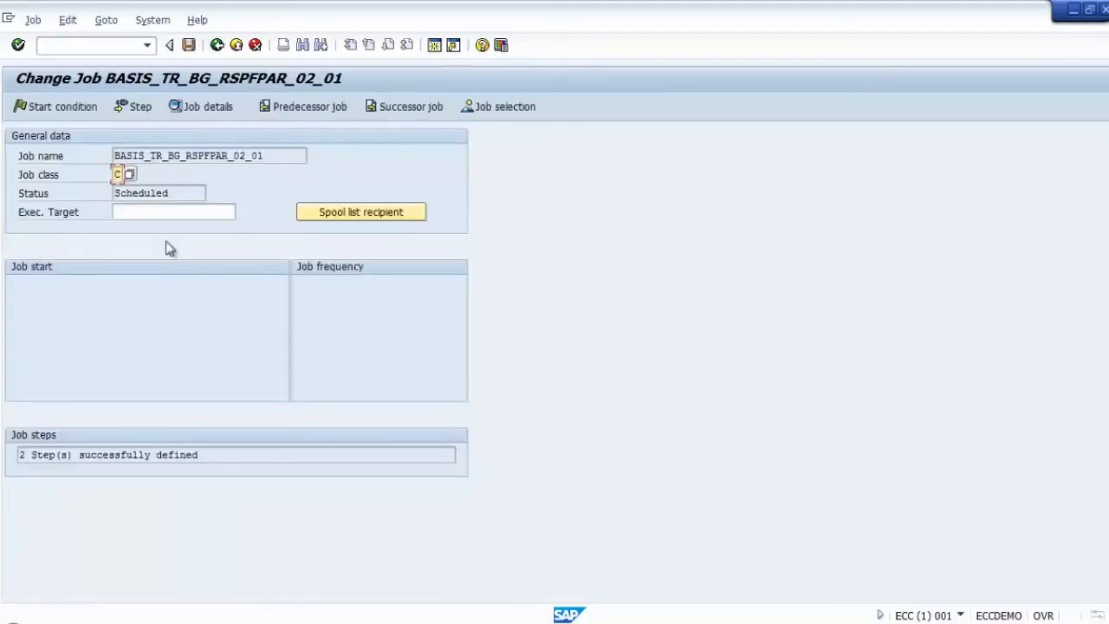
# Step: Give BASIS_TR_BG_RSPFPAR_02_01 an immediate start condition, save the job and refresh the overview
pyautogui.click(74, 109)
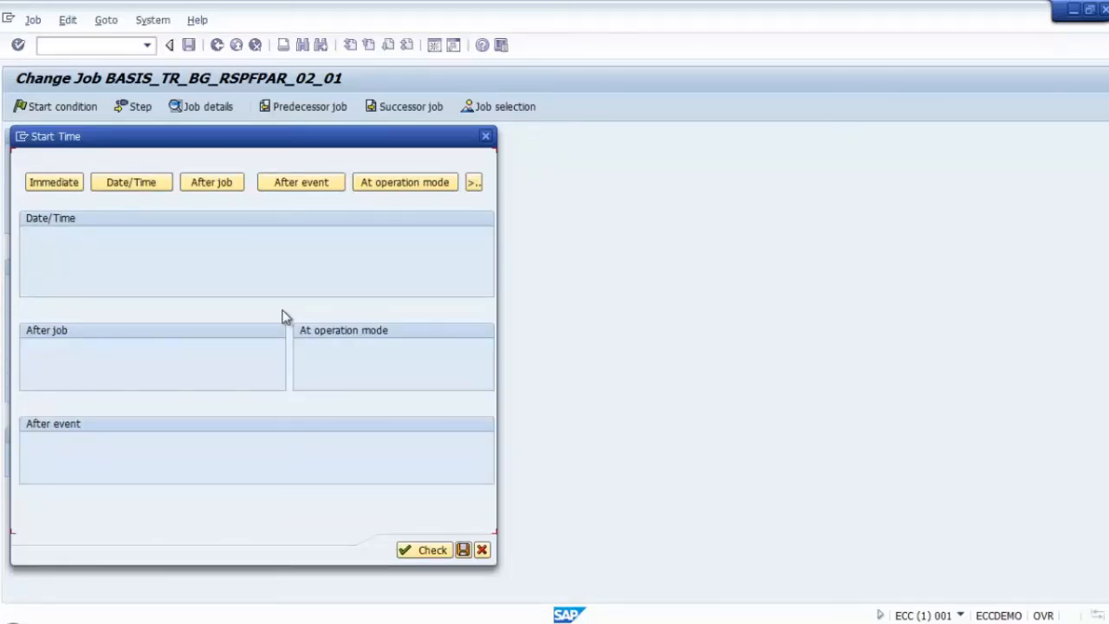
pyautogui.click(54, 184)
pyautogui.click(287, 555)
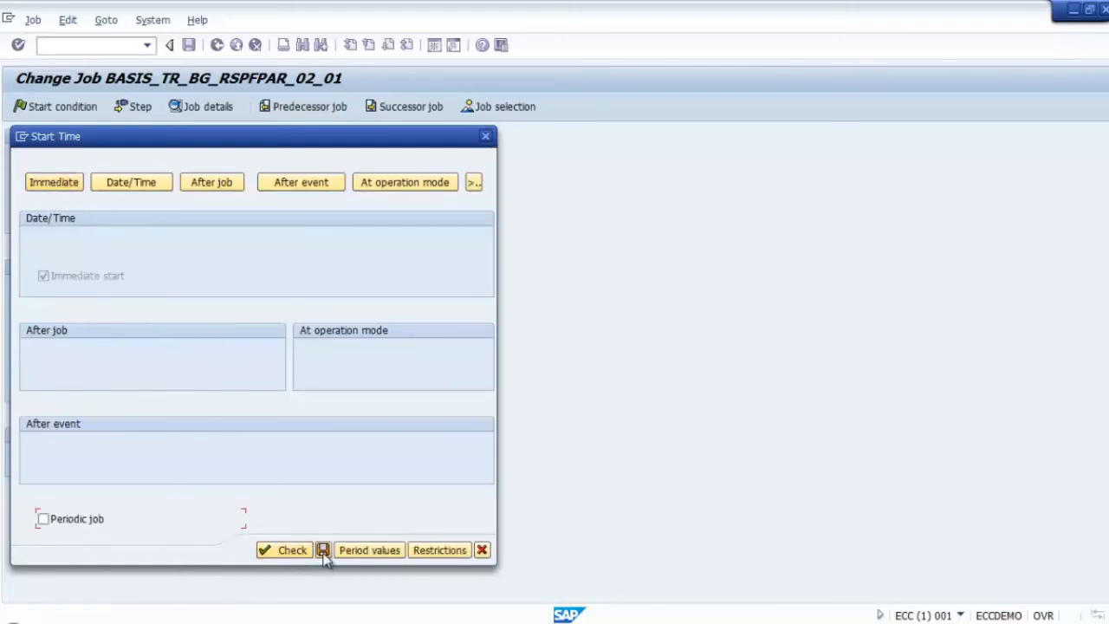
pyautogui.click(322, 551)
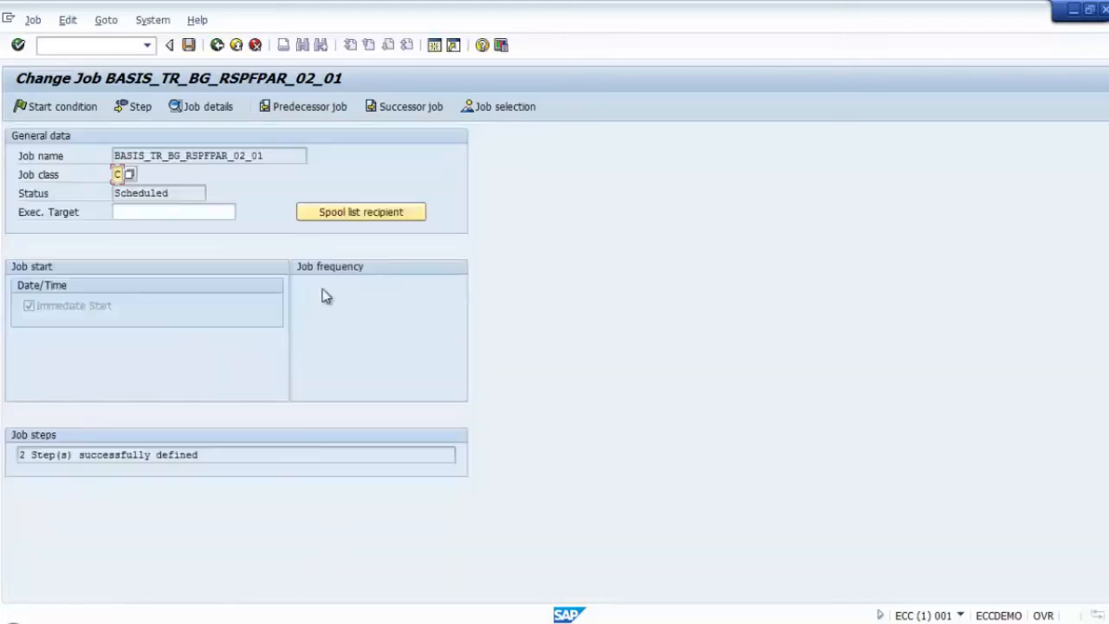
pyautogui.click(189, 45)
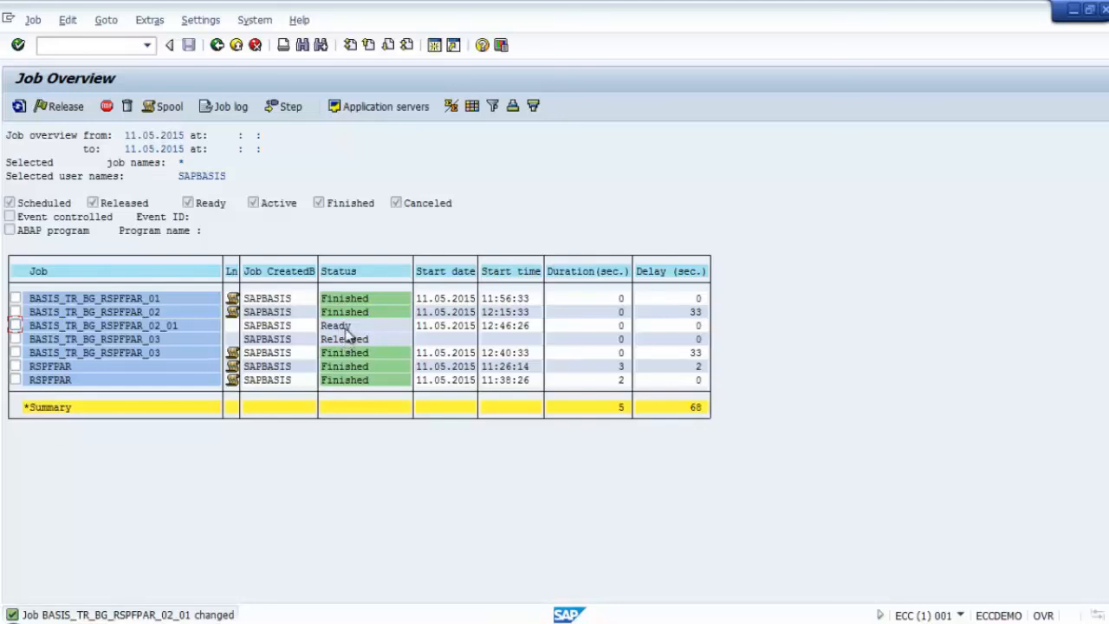
pyautogui.click(18, 106)
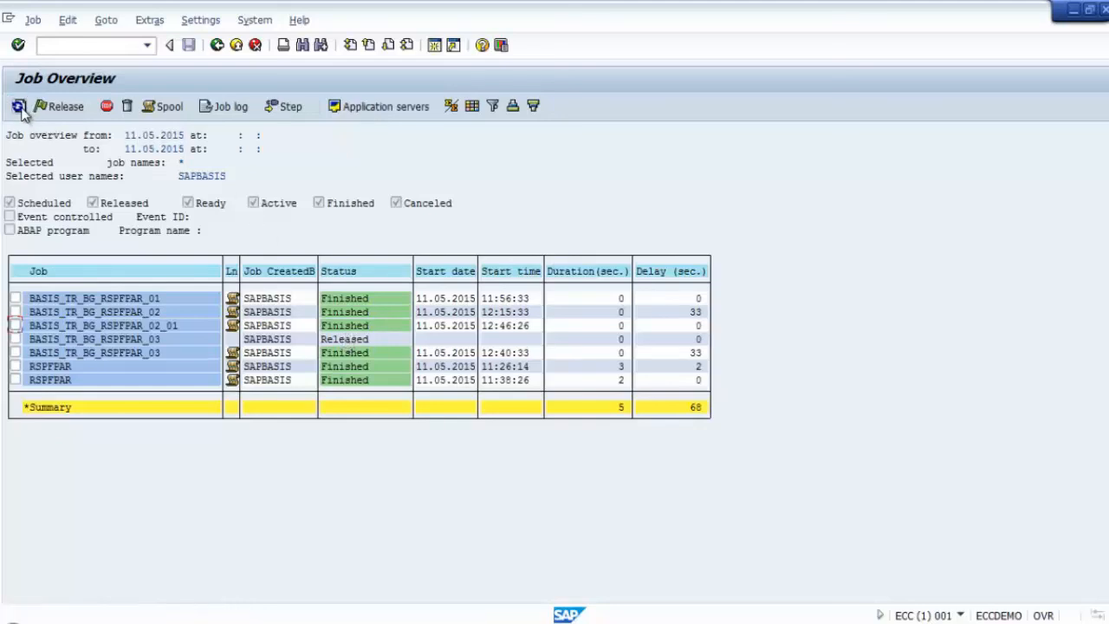
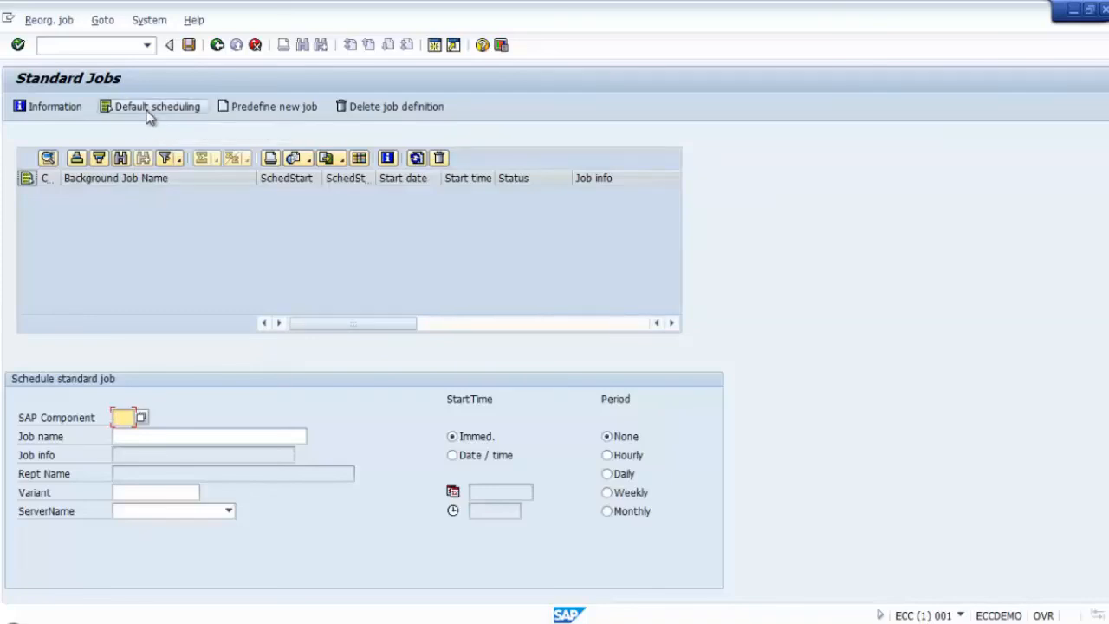
# Step: Schedule all standard jobs with the default scheduling and look through the resulting list
pyautogui.click(150, 112)
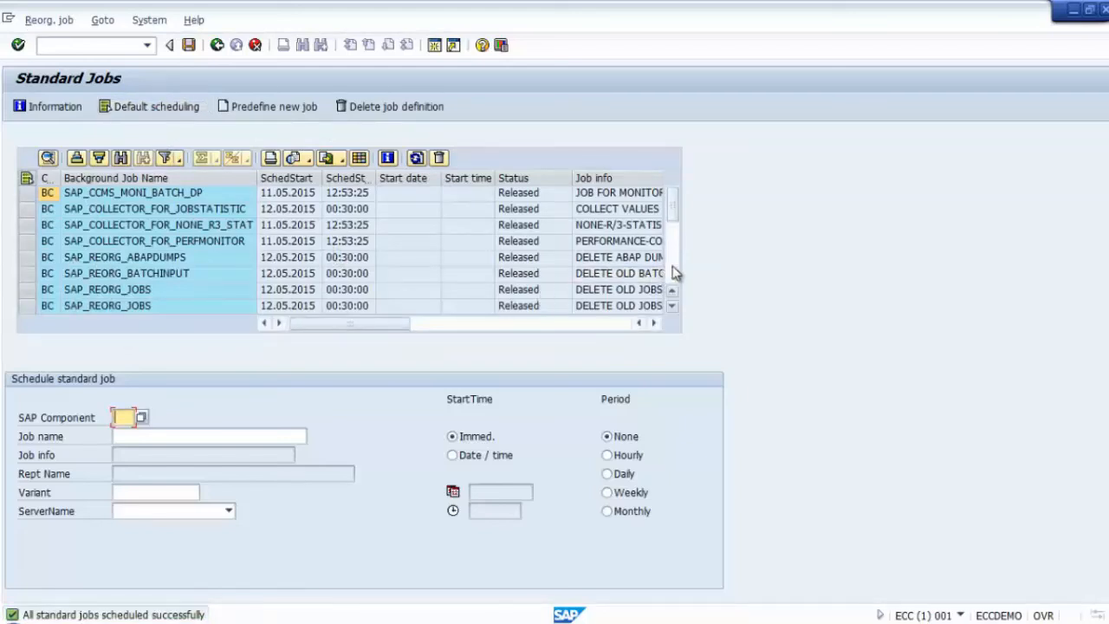
pyautogui.scroll(-5, 676, 273)
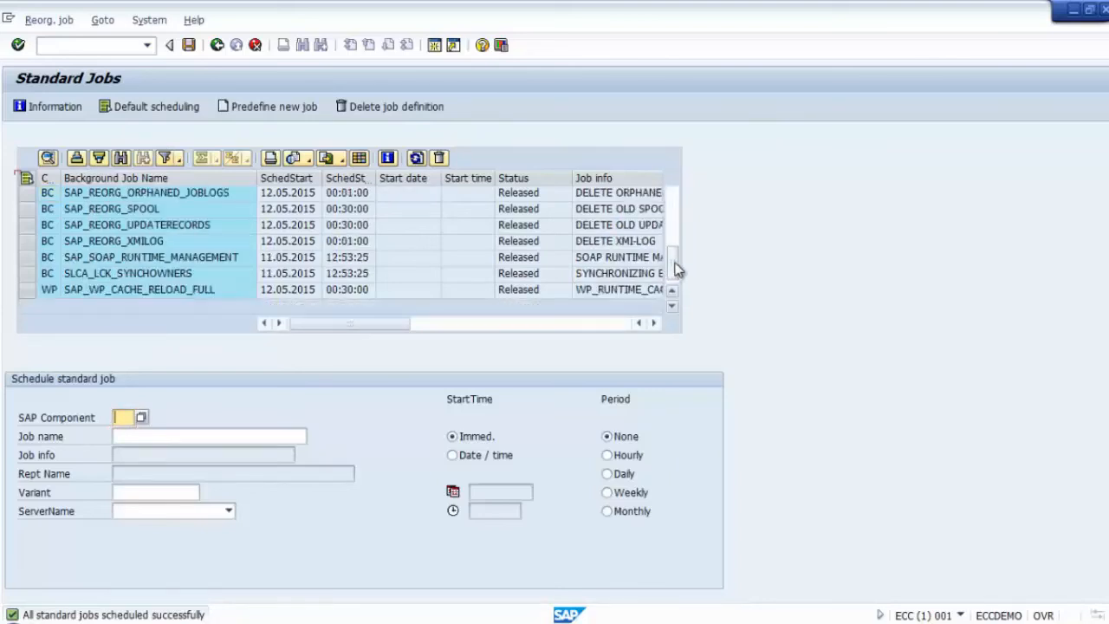
pyautogui.scroll(5, 681, 185)
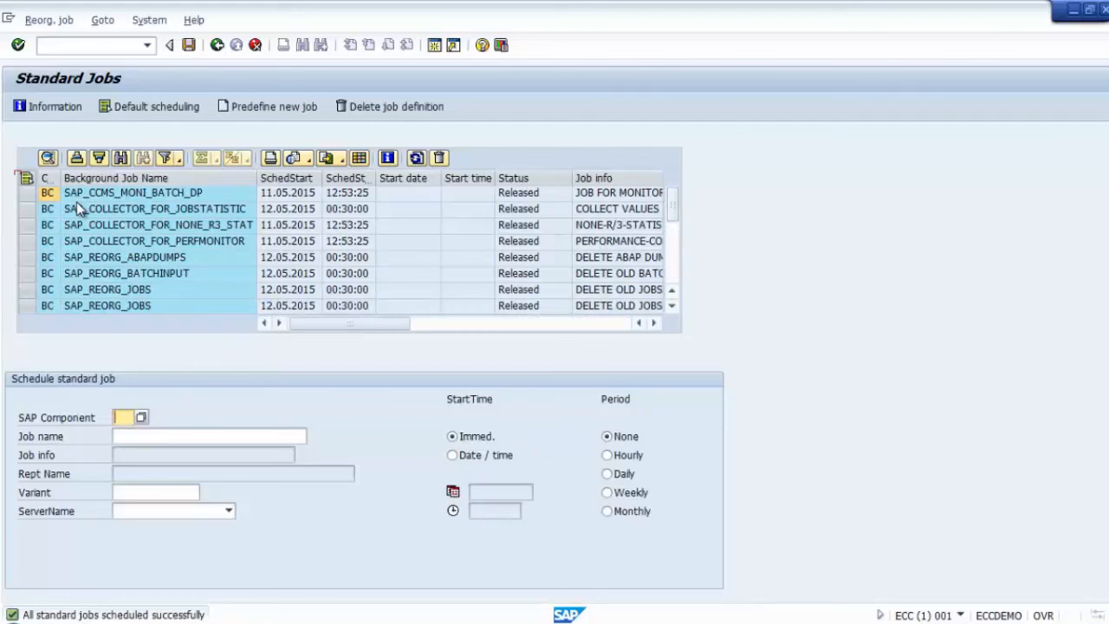
# Step: Examine the schedule, status, job info and report name columns of the standard jobs, starting with SAP_CCMS_MONI_BATCH_DP
pyautogui.click(160, 191)
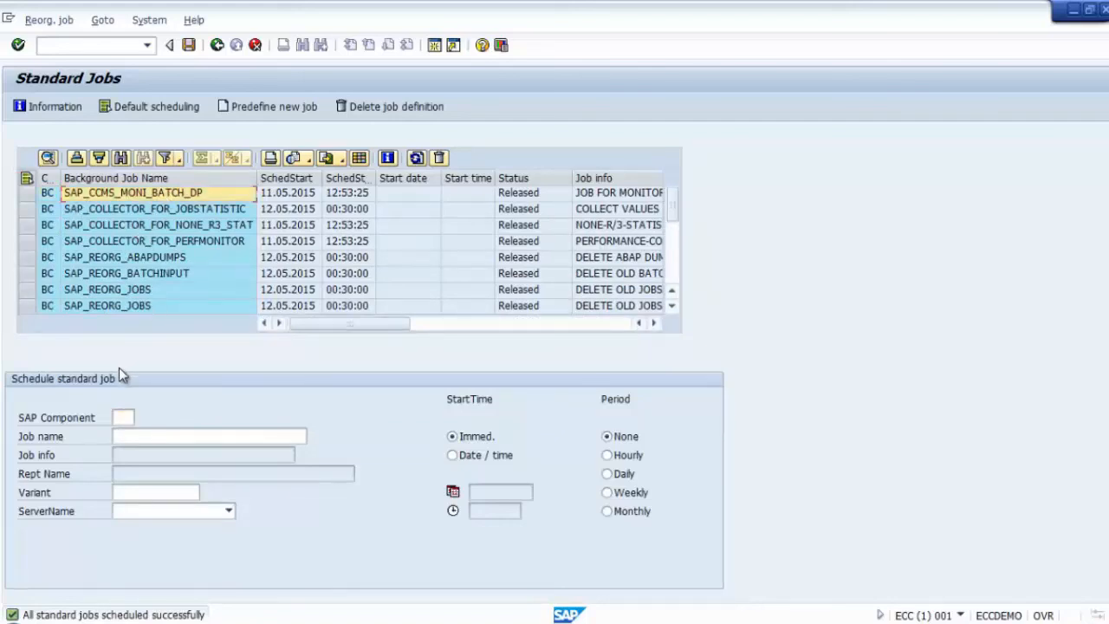
pyautogui.click(450, 322)
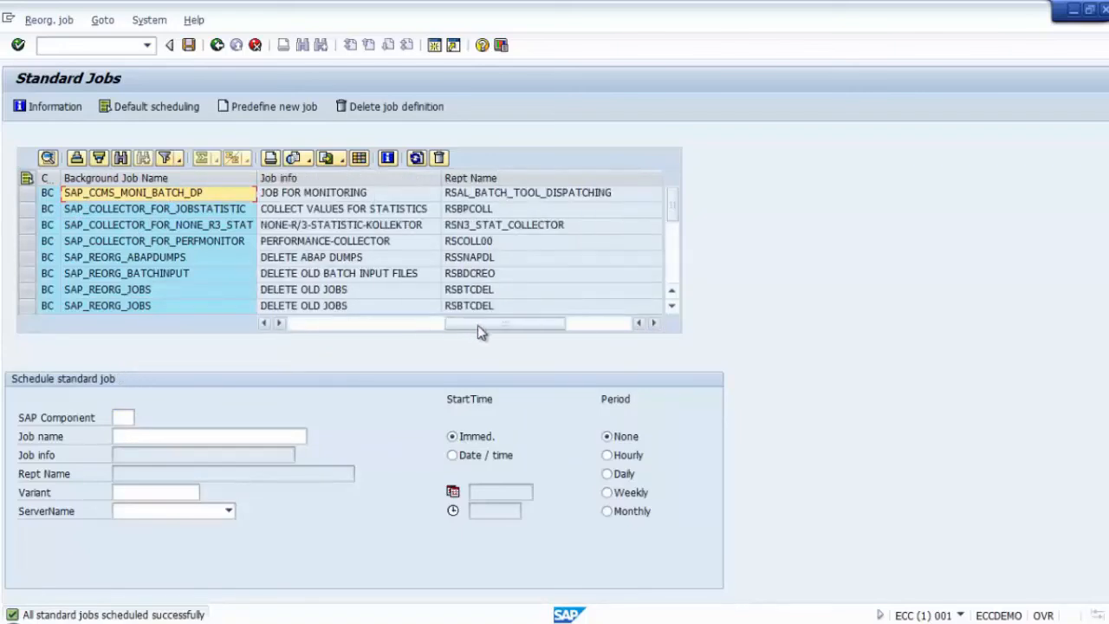
pyautogui.click(623, 324)
pyautogui.click(309, 324)
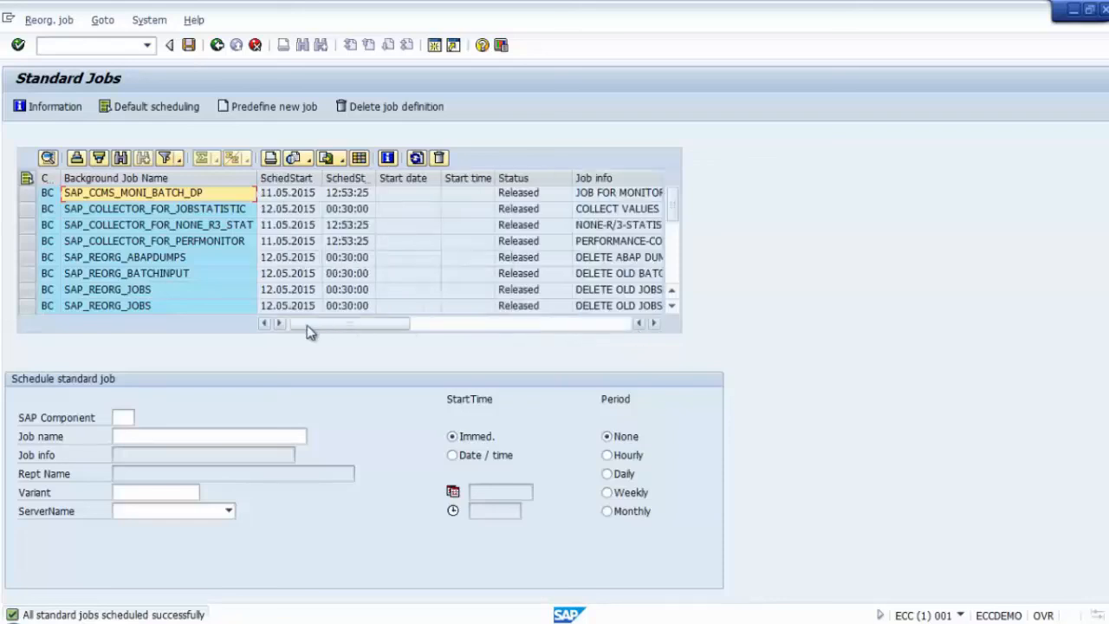
pyautogui.click(510, 319)
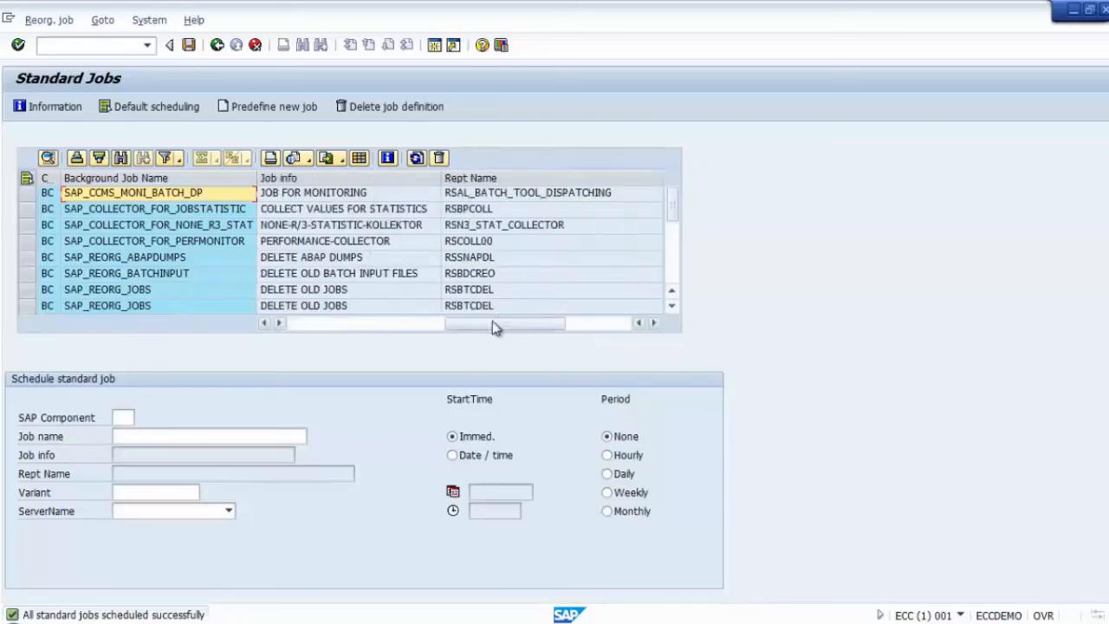
pyautogui.click(381, 324)
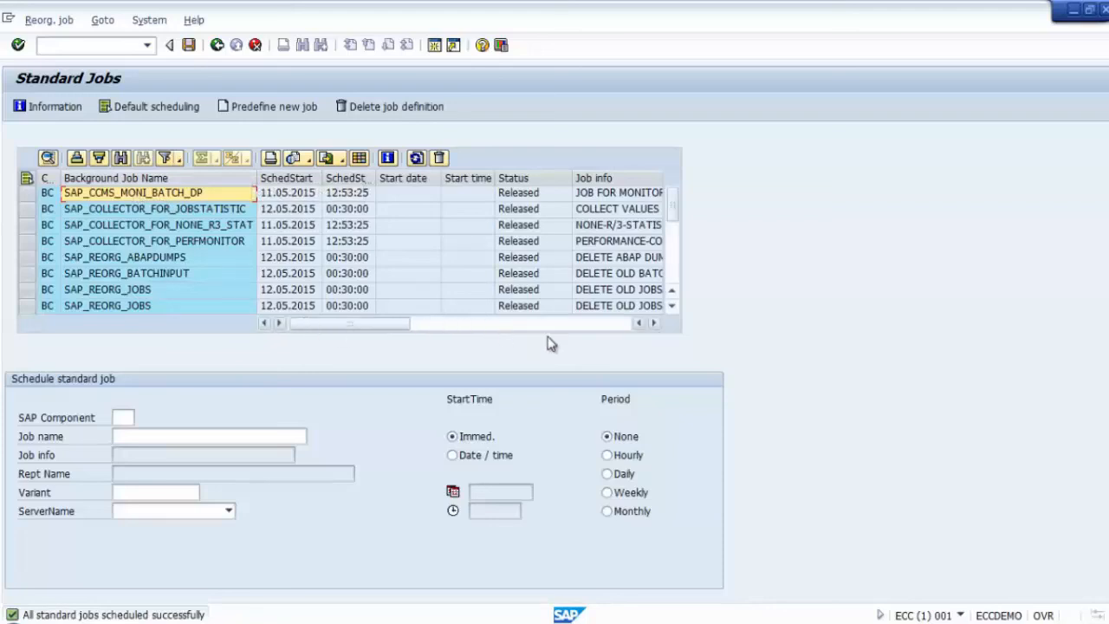
pyautogui.click(654, 324)
pyautogui.click(654, 323)
pyautogui.click(654, 323)
pyautogui.click(654, 323)
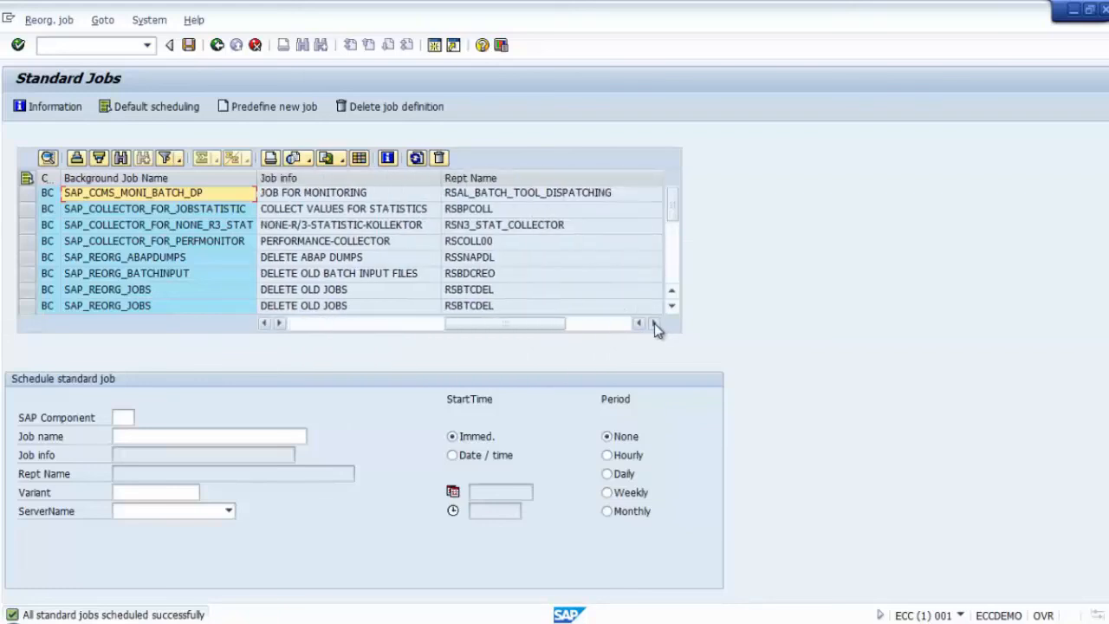
# Step: Examine the report name, period, variant, server name and job class of the standard jobs
pyautogui.click(513, 196)
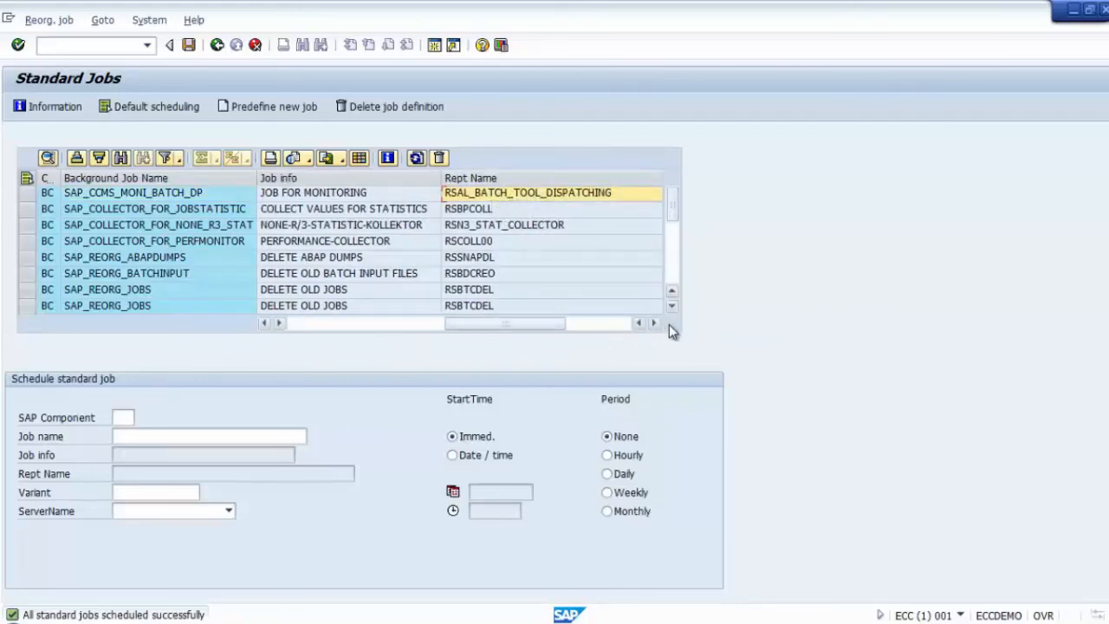
pyautogui.click(654, 324)
pyautogui.click(654, 323)
pyautogui.click(291, 195)
pyautogui.click(364, 197)
pyautogui.click(462, 208)
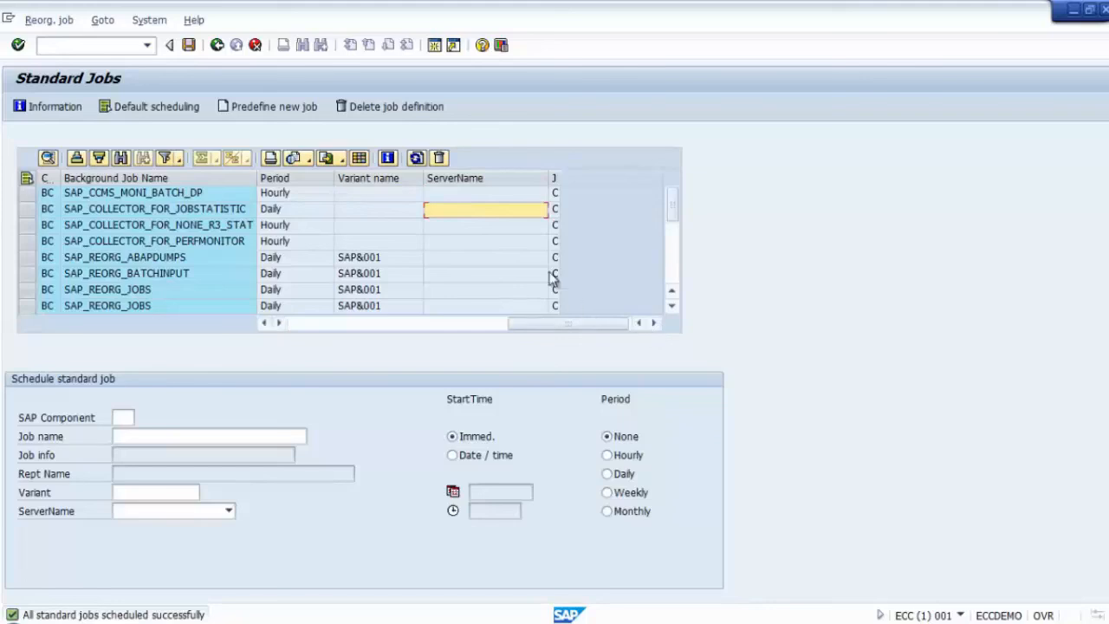
pyautogui.click(554, 194)
pyautogui.moveTo(511, 323); pyautogui.dragTo(173, 362)
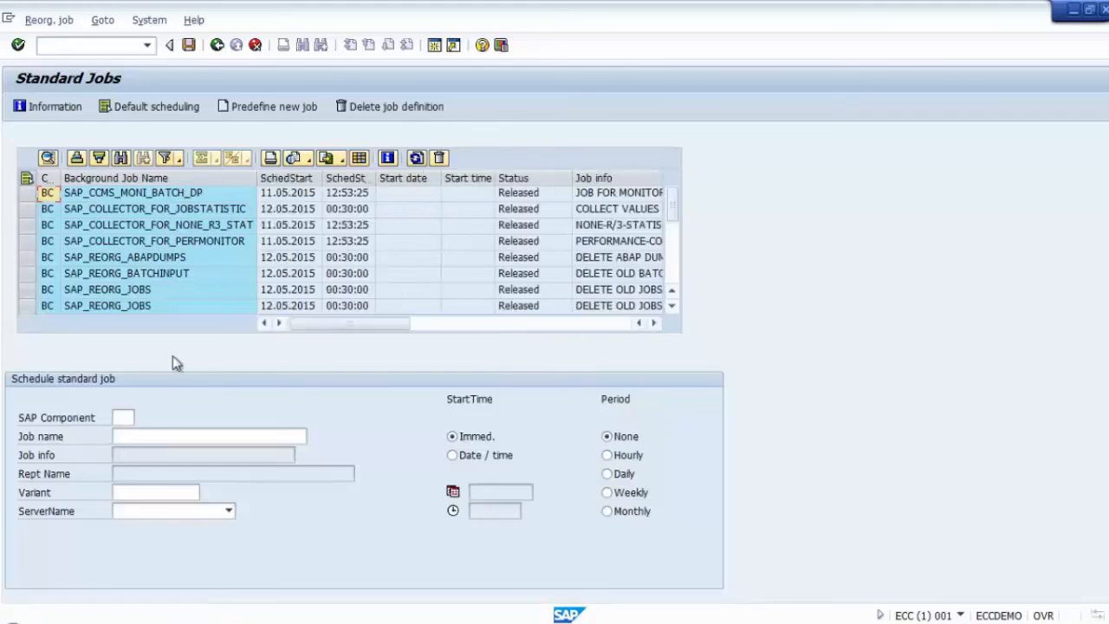
pyautogui.click(91, 196)
# Step: Browse the available SAP components for the standard job and close the list without choosing one
pyautogui.click(128, 416)
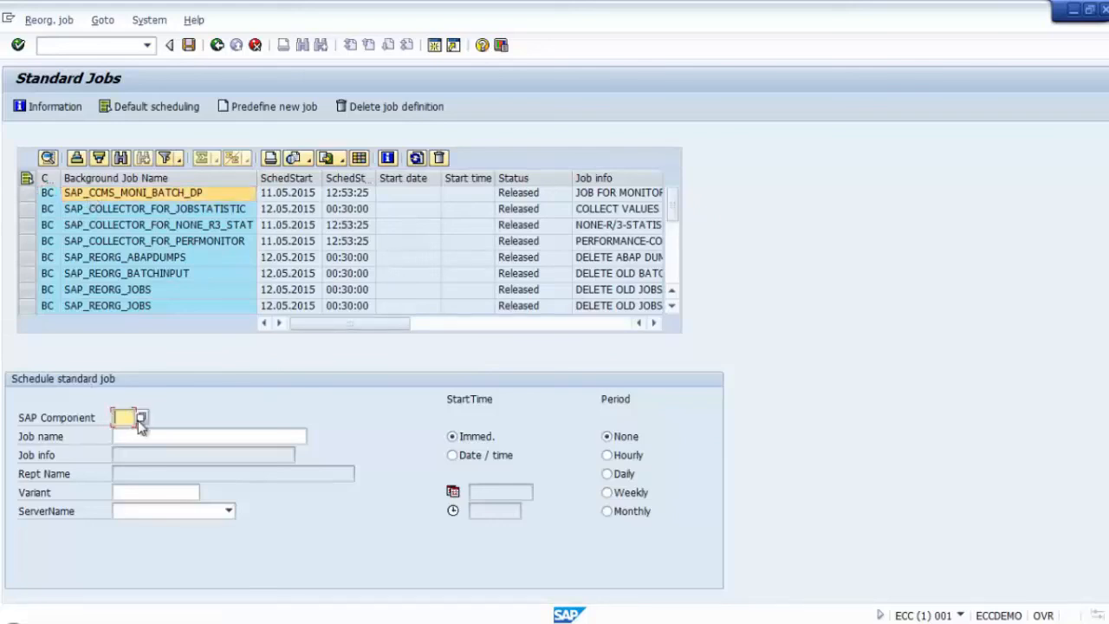
pyautogui.click(140, 419)
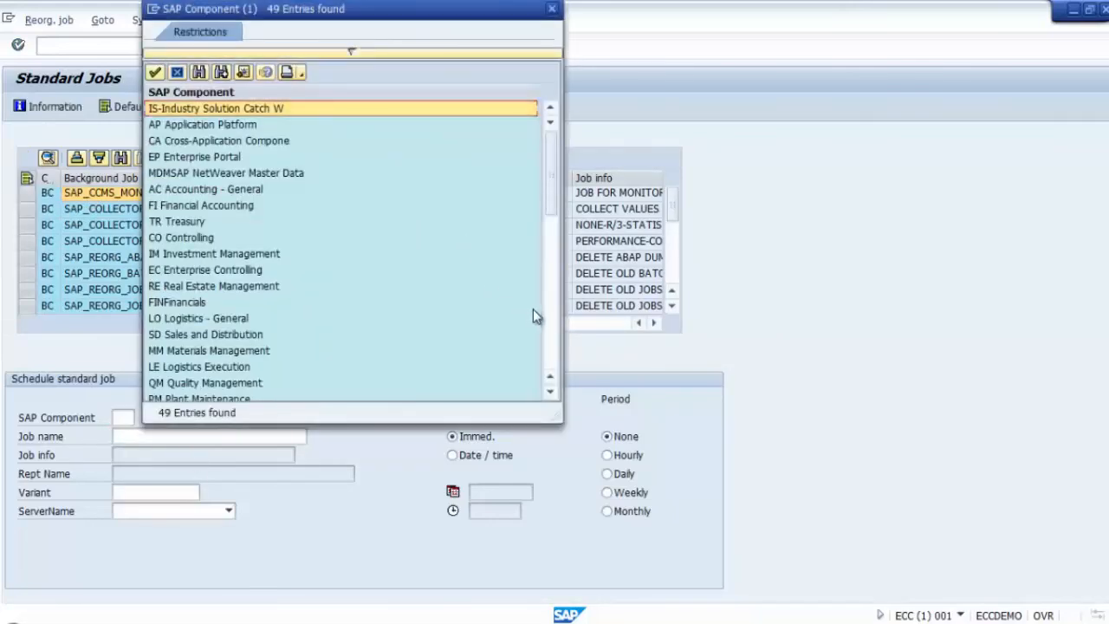
pyautogui.click(547, 328)
pyautogui.click(547, 329)
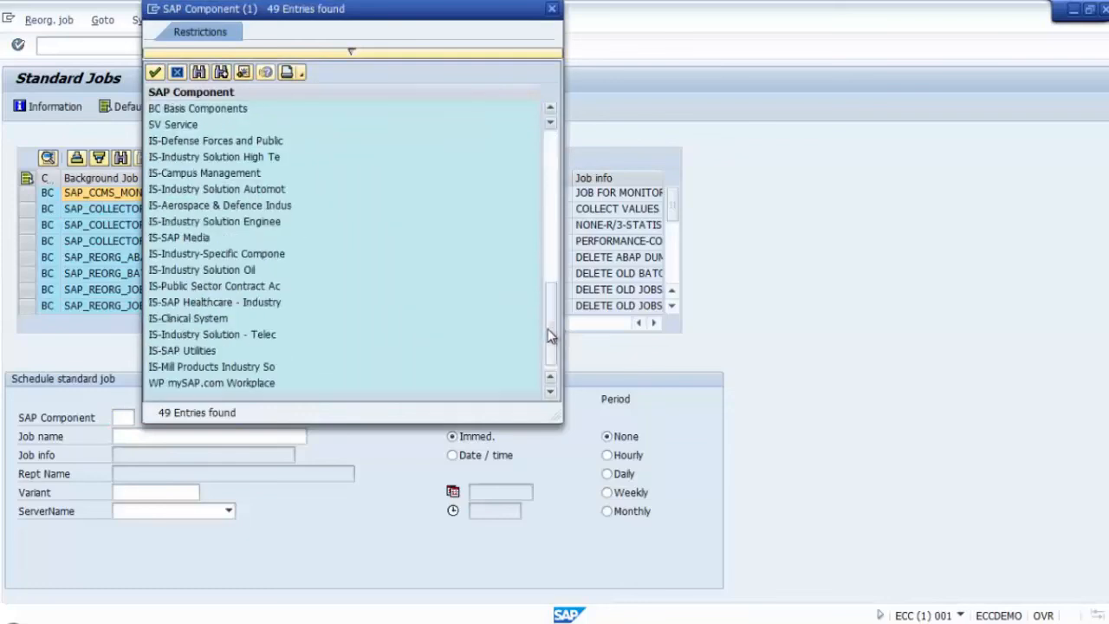
pyautogui.click(549, 207)
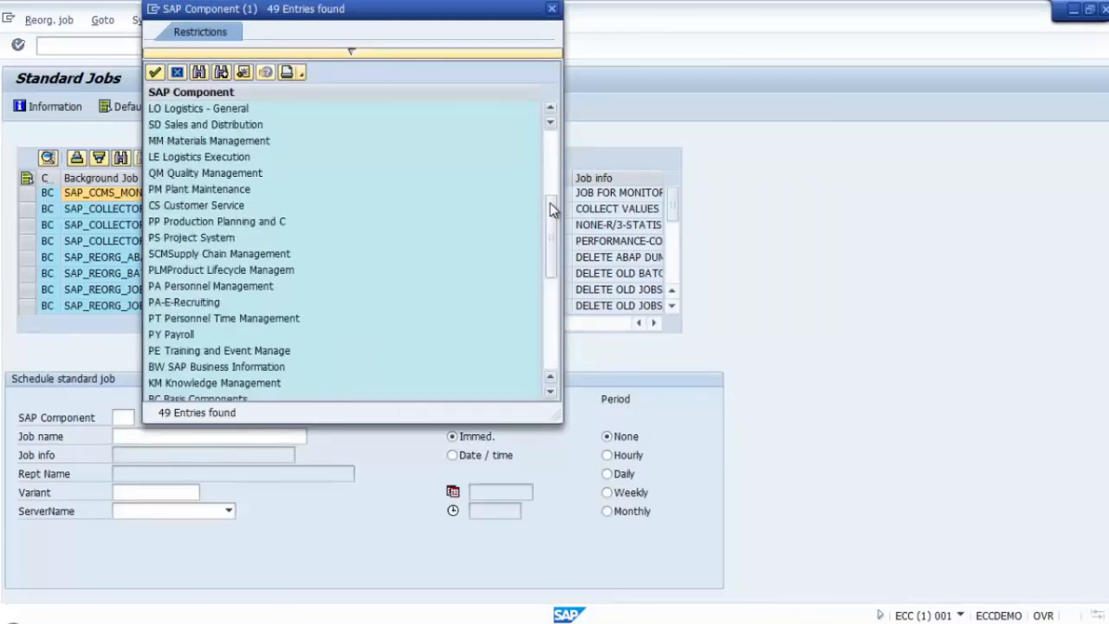
pyautogui.click(552, 182)
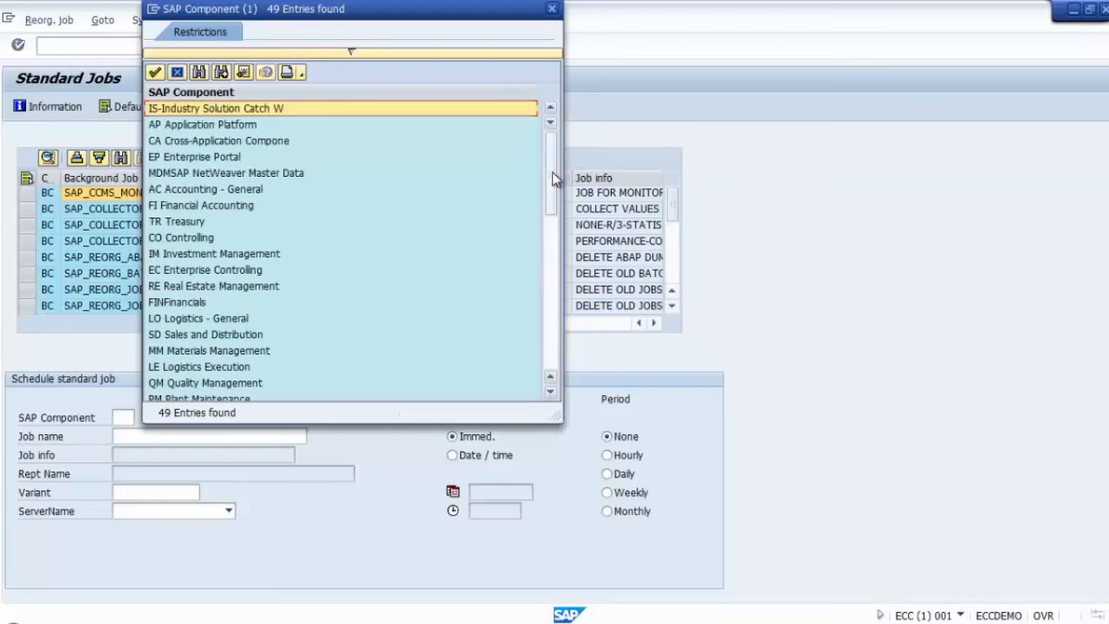
pyautogui.press('Escape')
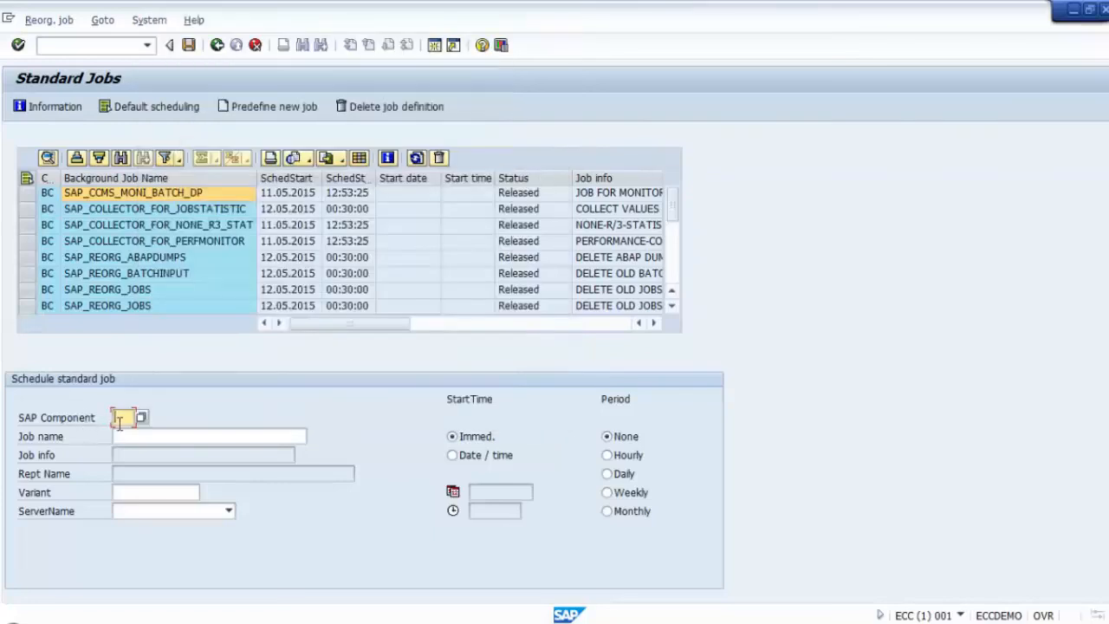
# Step: Set the SAP component to BC and pick SAP_CCMS_MONI_BATCH_DP as the standard job to schedule
pyautogui.write('BC')
pyautogui.click(236, 436)
pyautogui.click(312, 439)
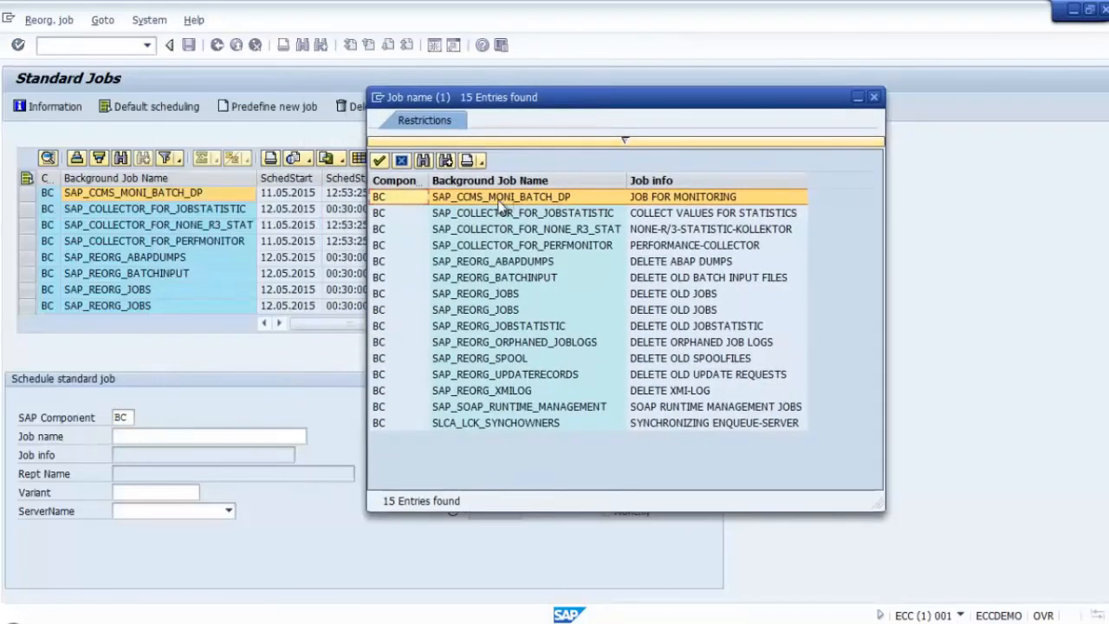
pyautogui.doubleClick(503, 198)
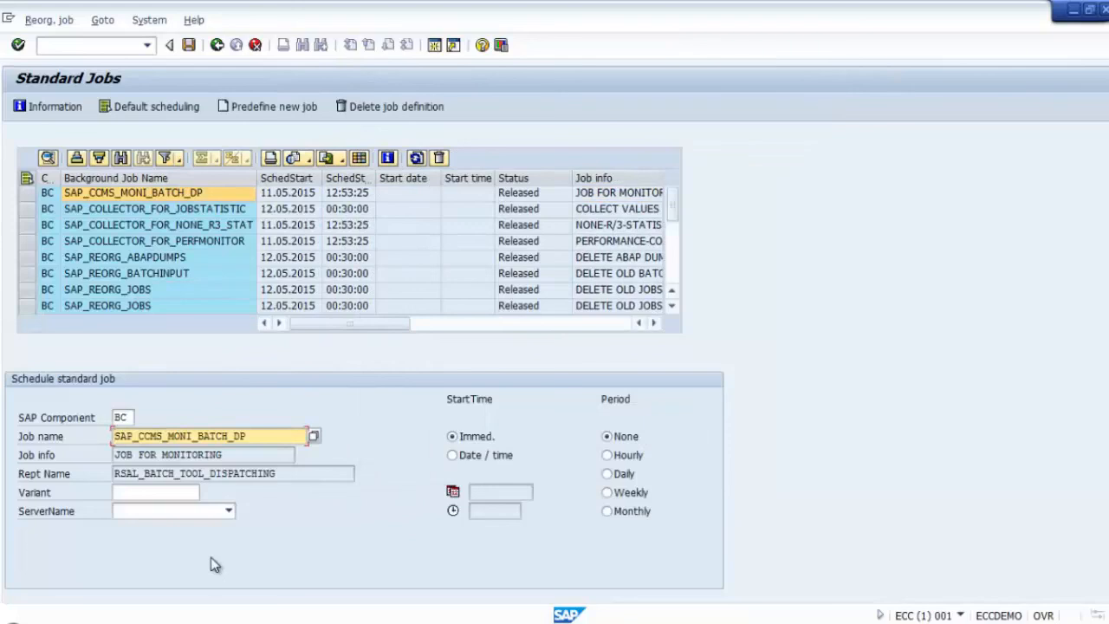
pyautogui.hotkey('shift', 'Tab')
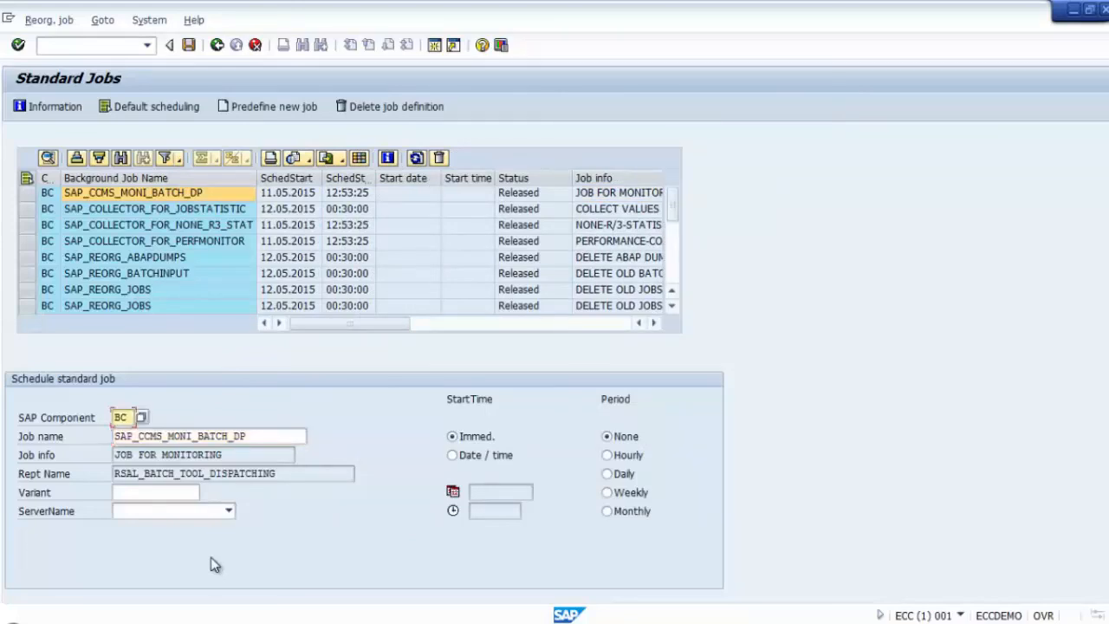
# Step: Look up the available variants for SAP_CCMS_MONI_BATCH_DP and set its server name to ECCDEMO_ECC_00
pyautogui.click(191, 492)
pyautogui.click(206, 492)
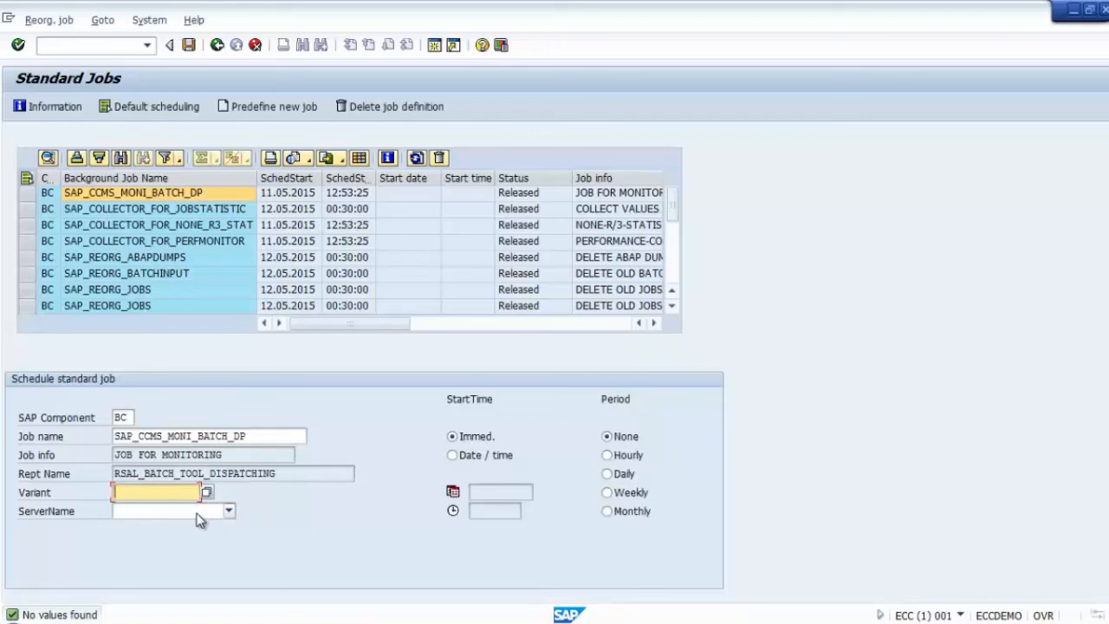
pyautogui.click(198, 514)
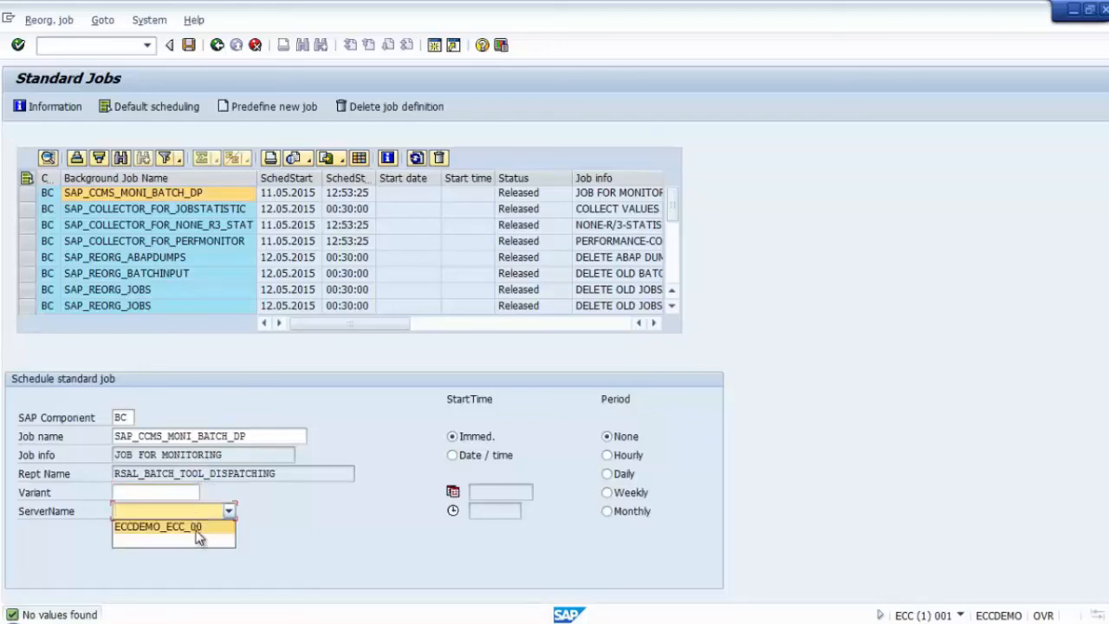
pyautogui.click(197, 531)
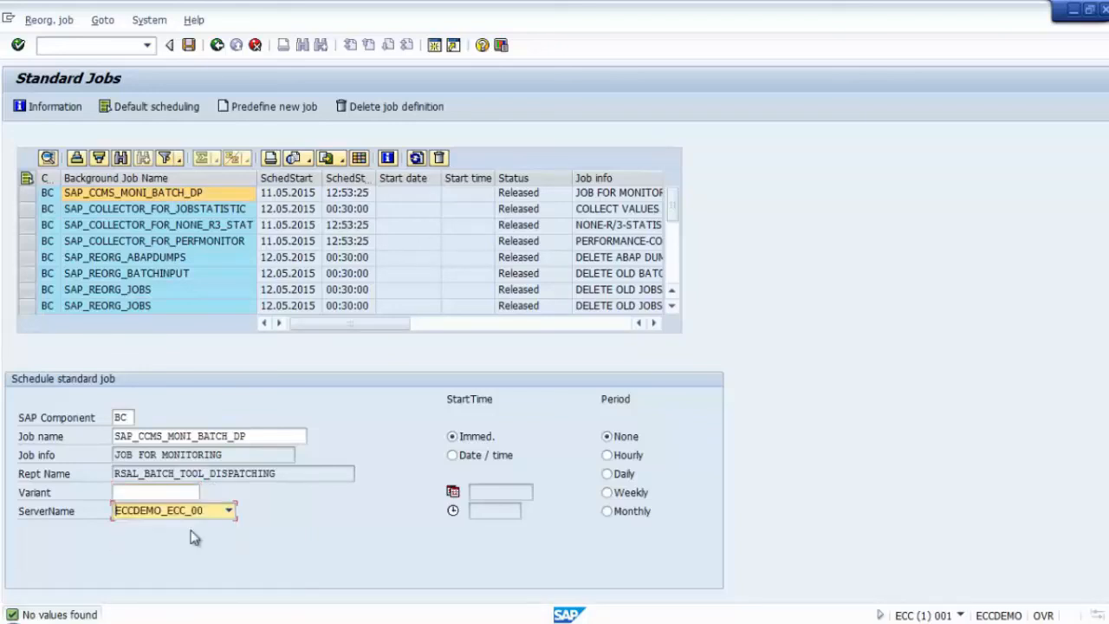
pyautogui.click(468, 461)
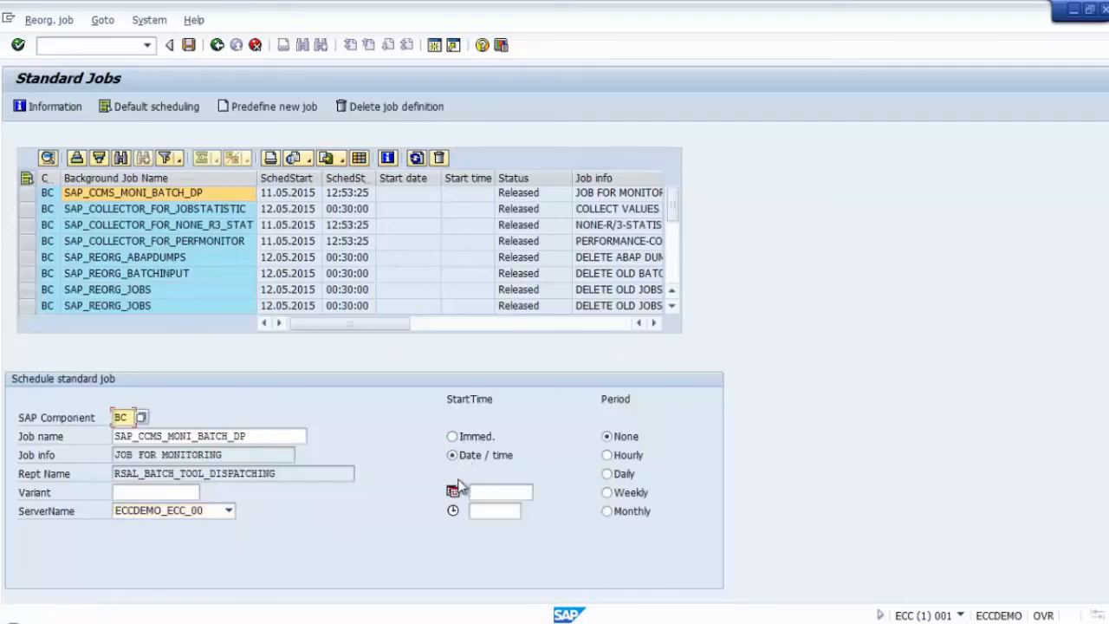
pyautogui.click(484, 493)
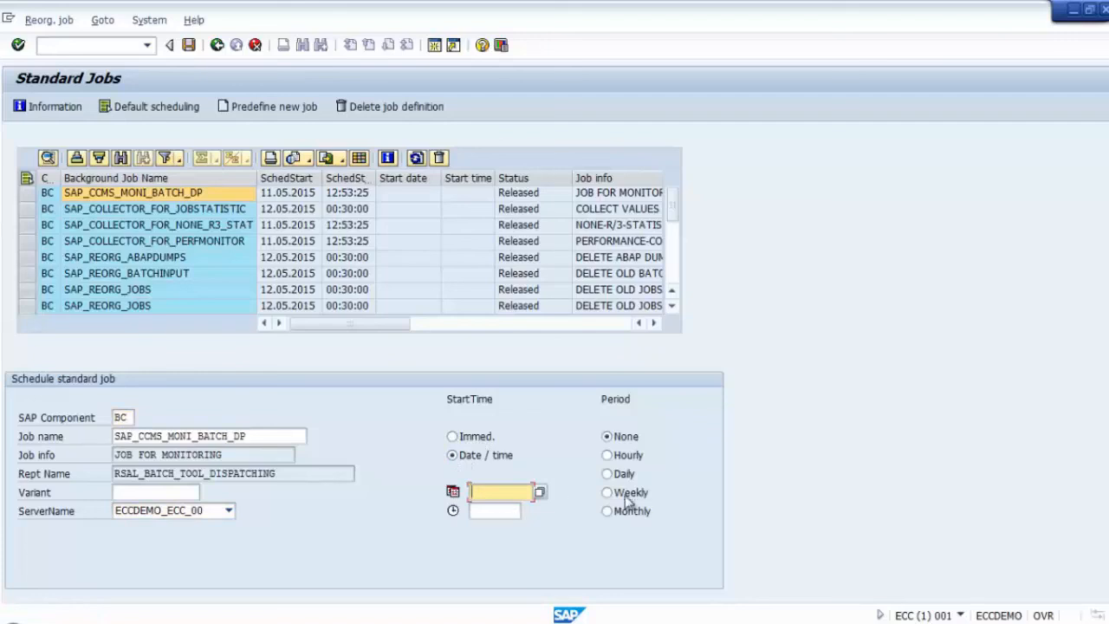
pyautogui.click(454, 438)
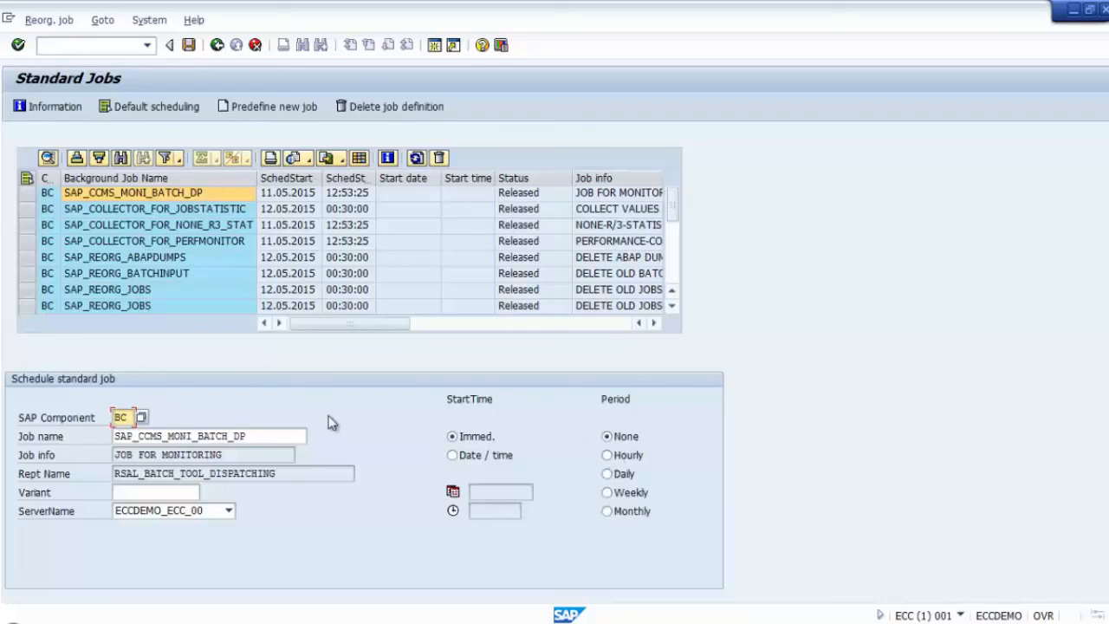
# Step: Save the immediate, non-periodic schedule of SAP_CCMS_MONI_BATCH_DP and confirm scheduling it alongside the existing job
pyautogui.click(258, 436)
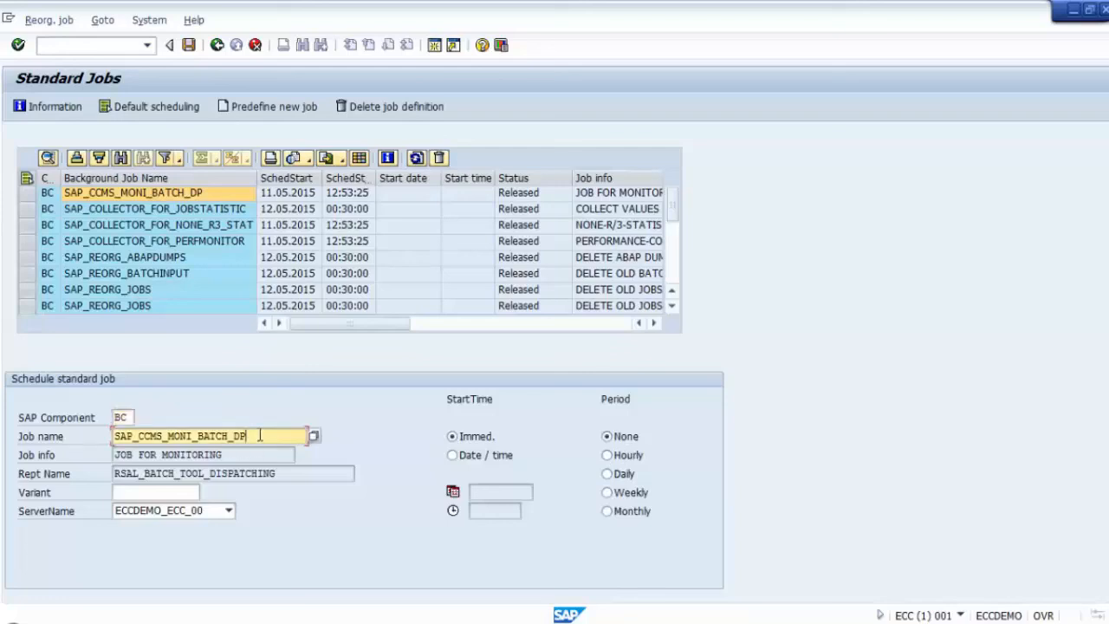
pyautogui.click(189, 45)
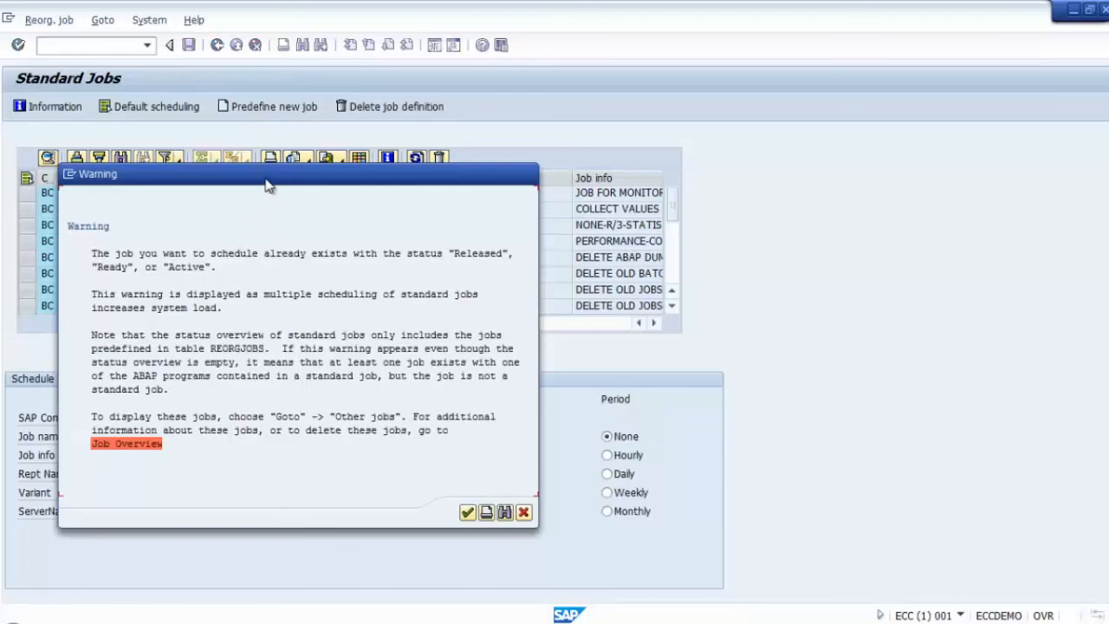
pyautogui.moveTo(264, 175); pyautogui.dragTo(483, 147)
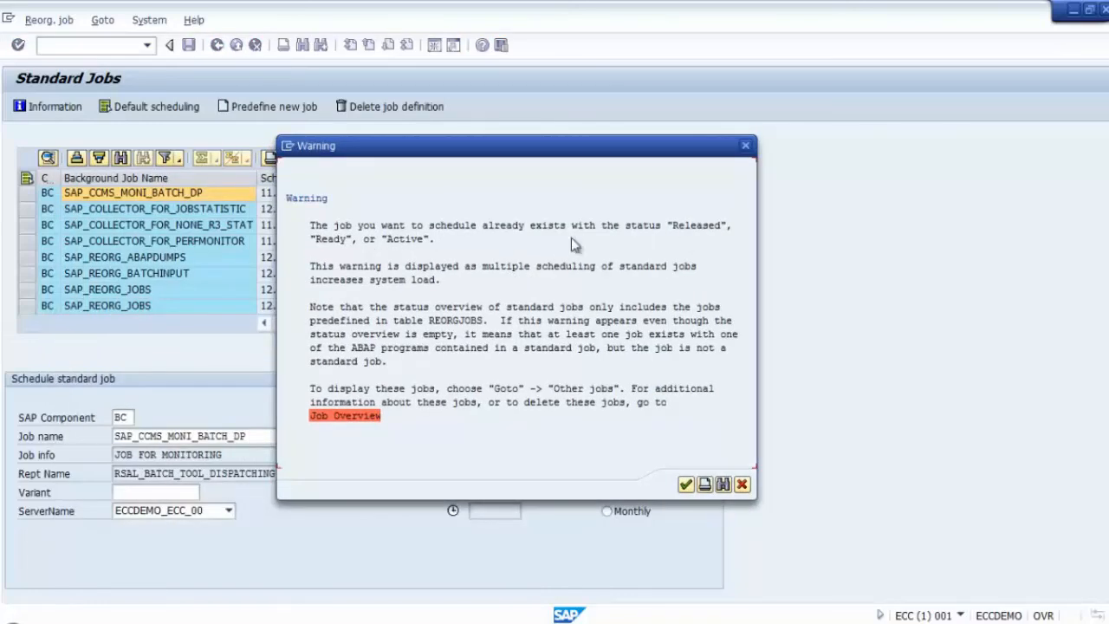
pyautogui.click(690, 484)
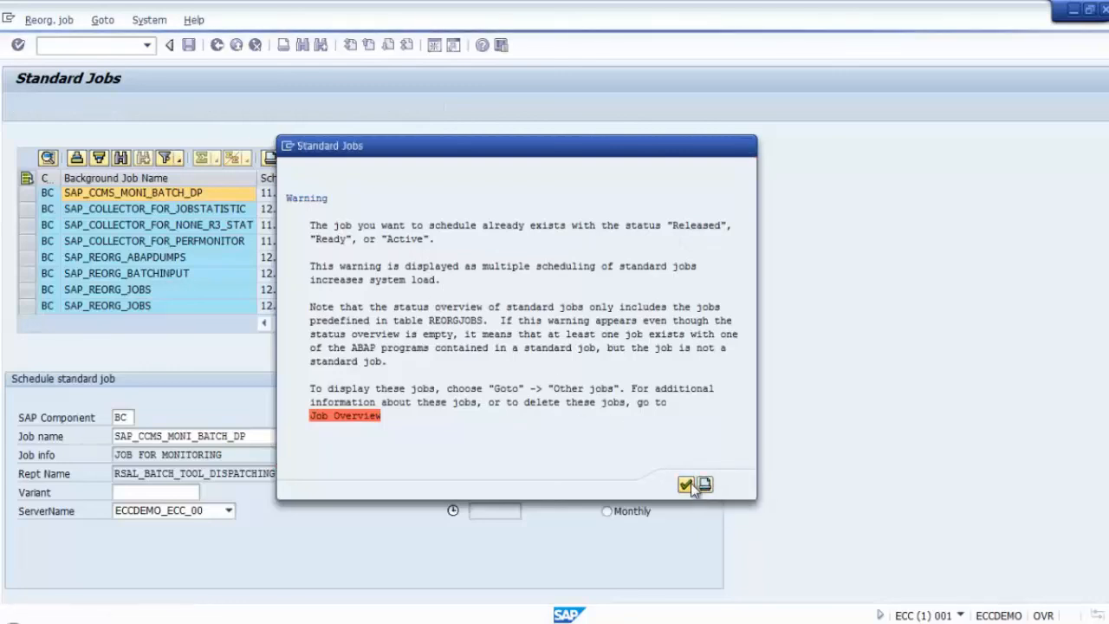
pyautogui.click(428, 363)
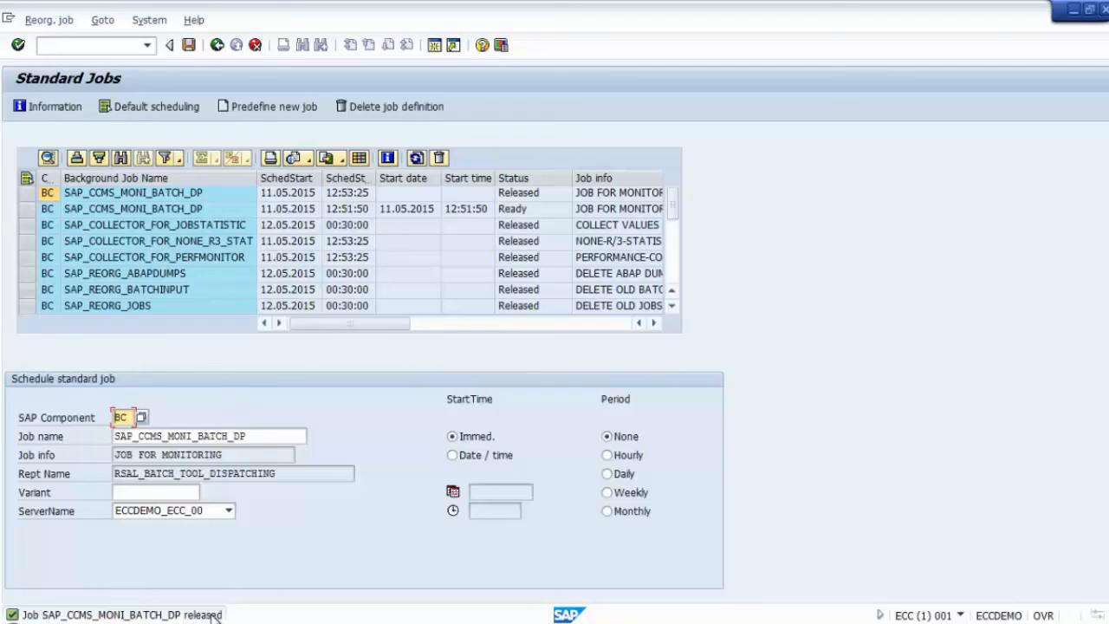
# Step: Check the status of the newly scheduled SAP_CCMS_MONI_BATCH_DP entry in the standard jobs list and refresh the screen
pyautogui.click(533, 213)
pyautogui.moveTo(406, 326); pyautogui.dragTo(374, 332)
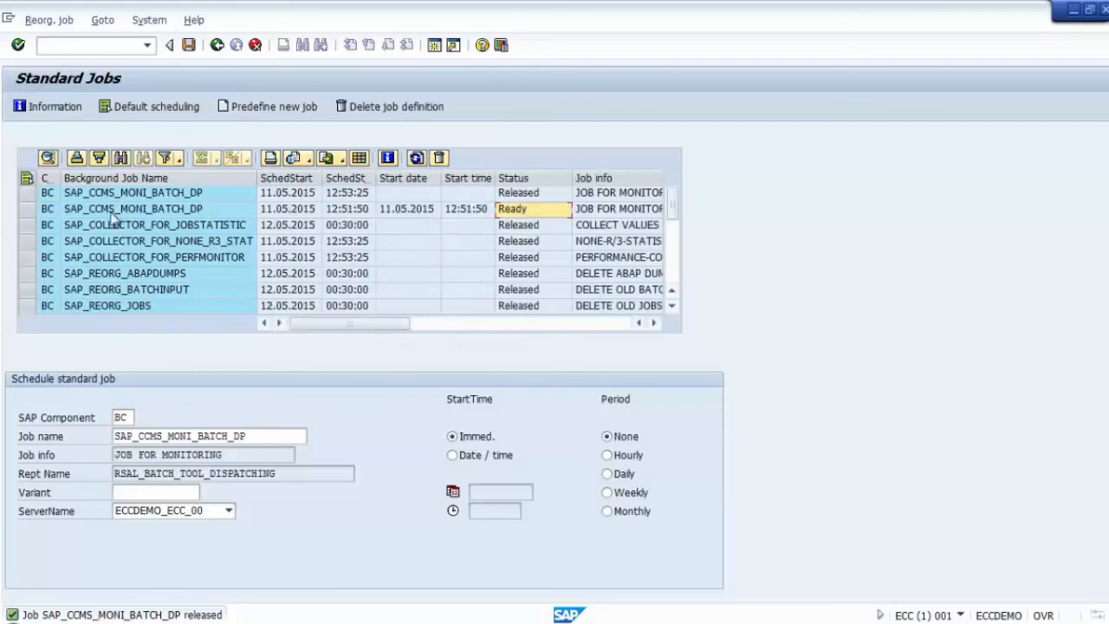
pyautogui.click(18, 50)
pyautogui.click(19, 50)
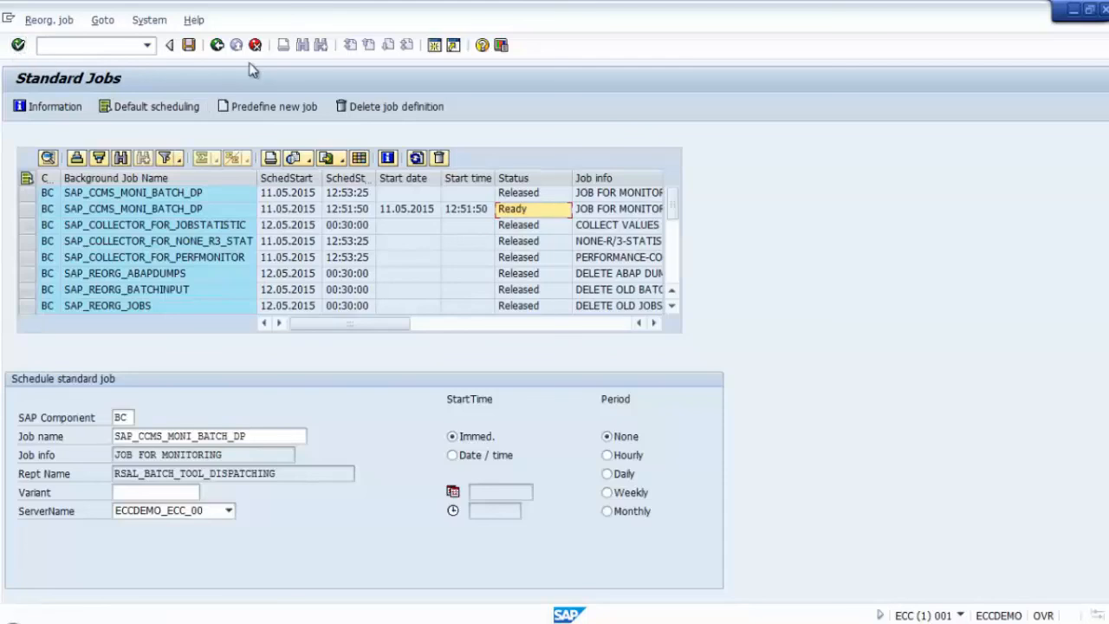
# Step: Leave the standard jobs and job definition screens and list today's background jobs with transaction sm37
pyautogui.click(217, 46)
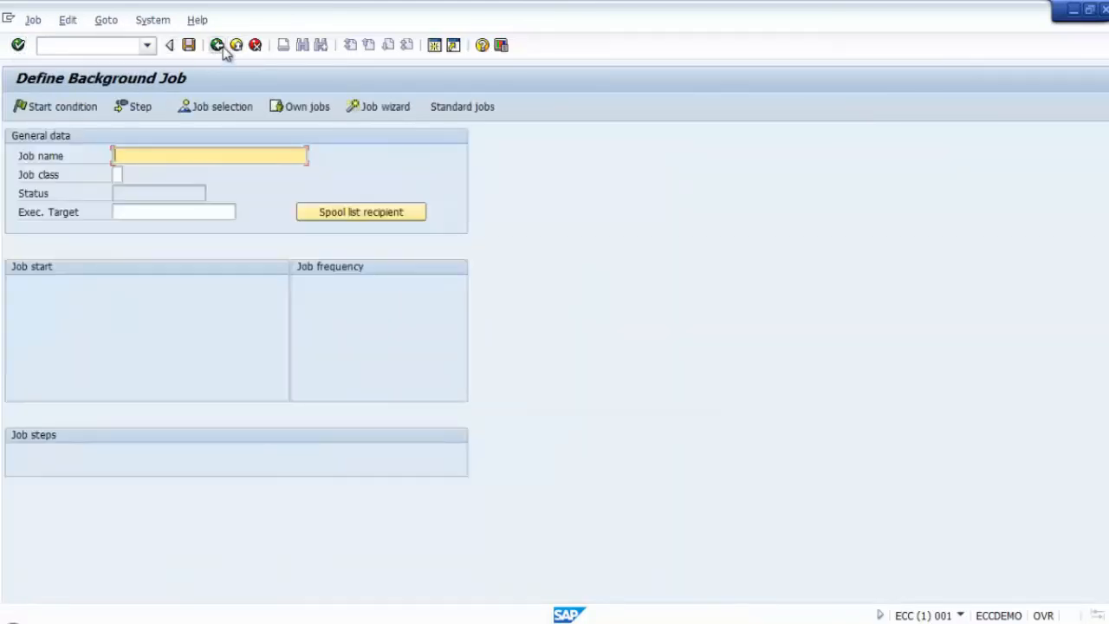
pyautogui.click(218, 46)
pyautogui.write('sm37')
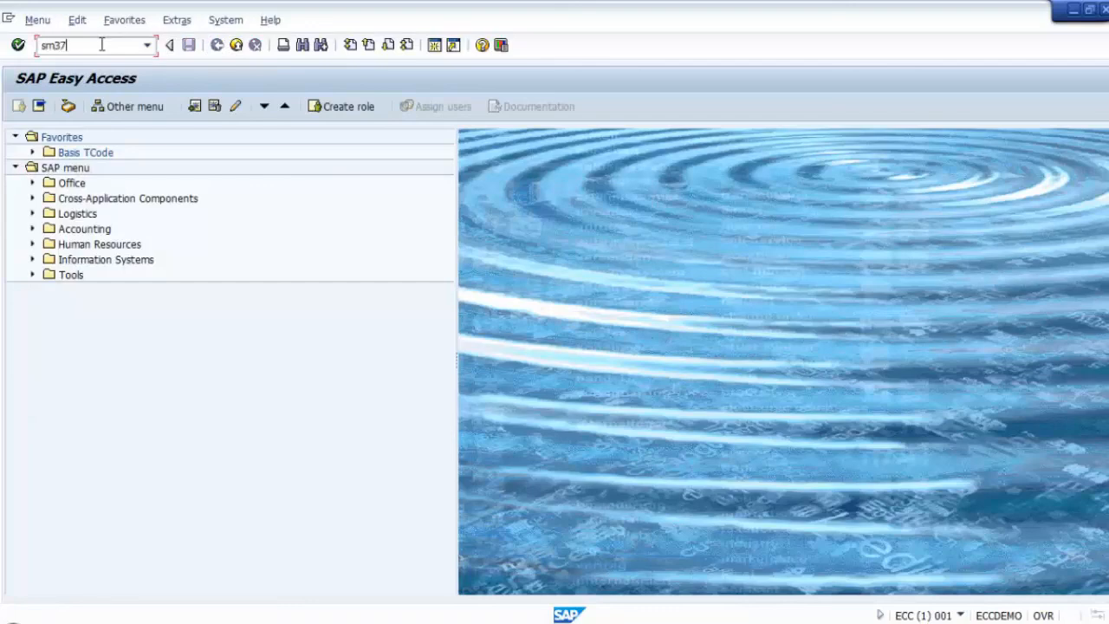
pyautogui.press('Return')
pyautogui.click(35, 115)
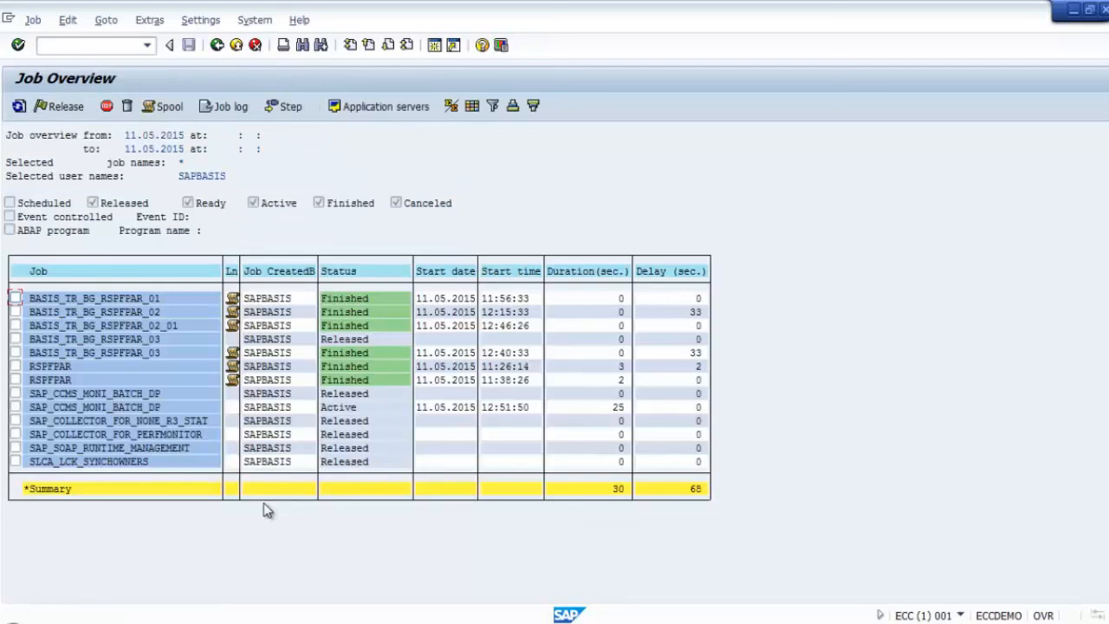
# Step: Refresh the job overview and check the status of the SAP_CCMS_MONI_BATCH_DP job started at 12:51:50
pyautogui.click(132, 405)
pyautogui.click(18, 107)
pyautogui.click(18, 109)
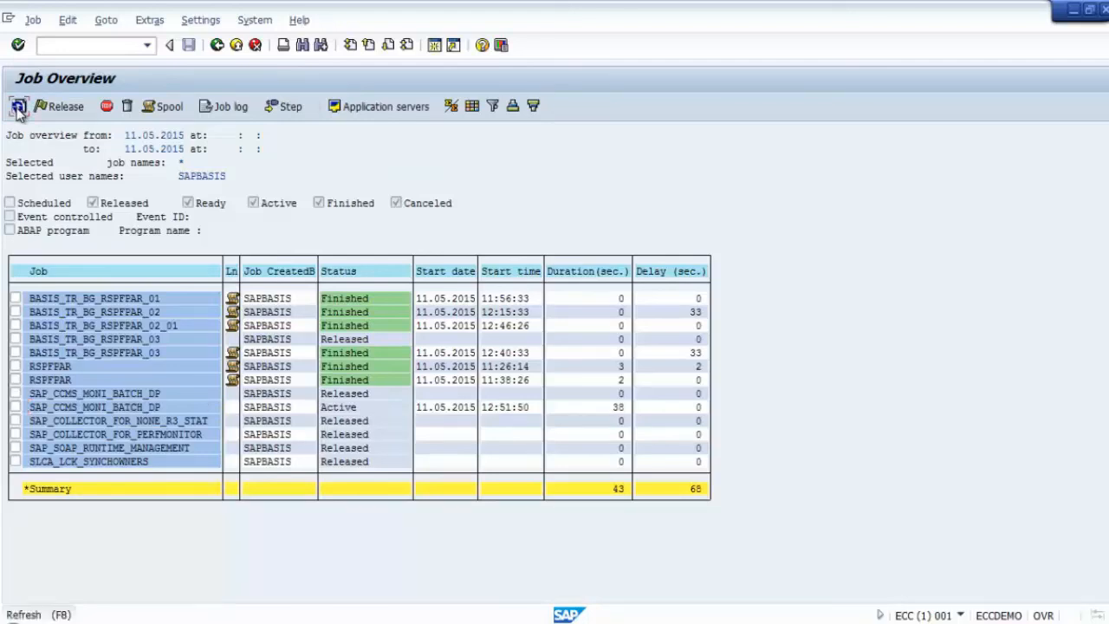
pyautogui.click(349, 407)
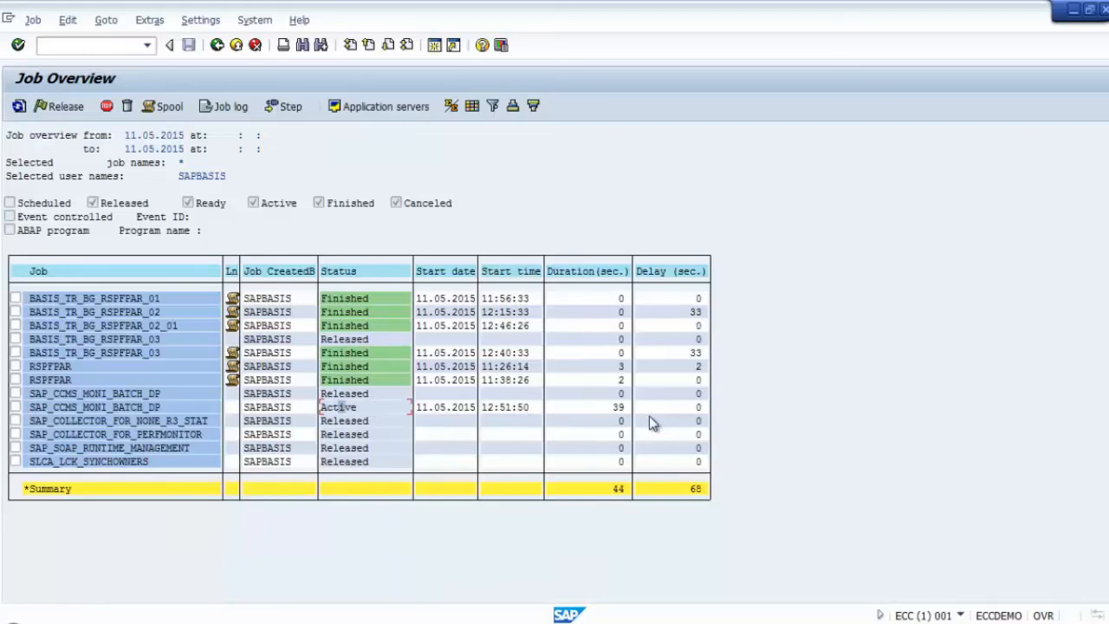
pyautogui.click(117, 407)
pyautogui.click(15, 407)
pyautogui.click(33, 20)
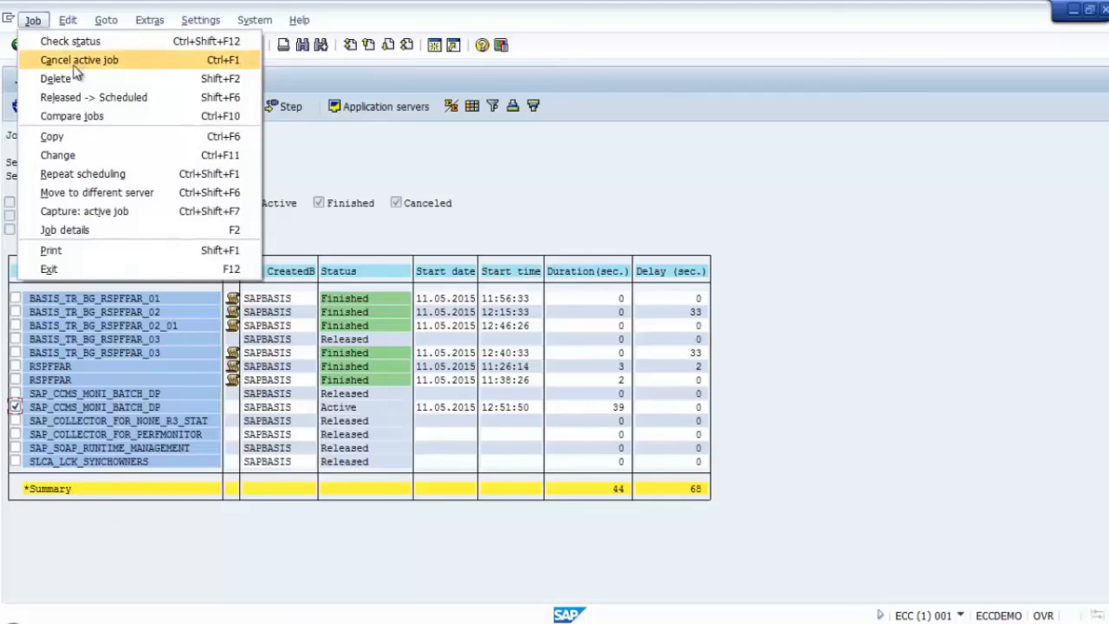
pyautogui.click(17, 404)
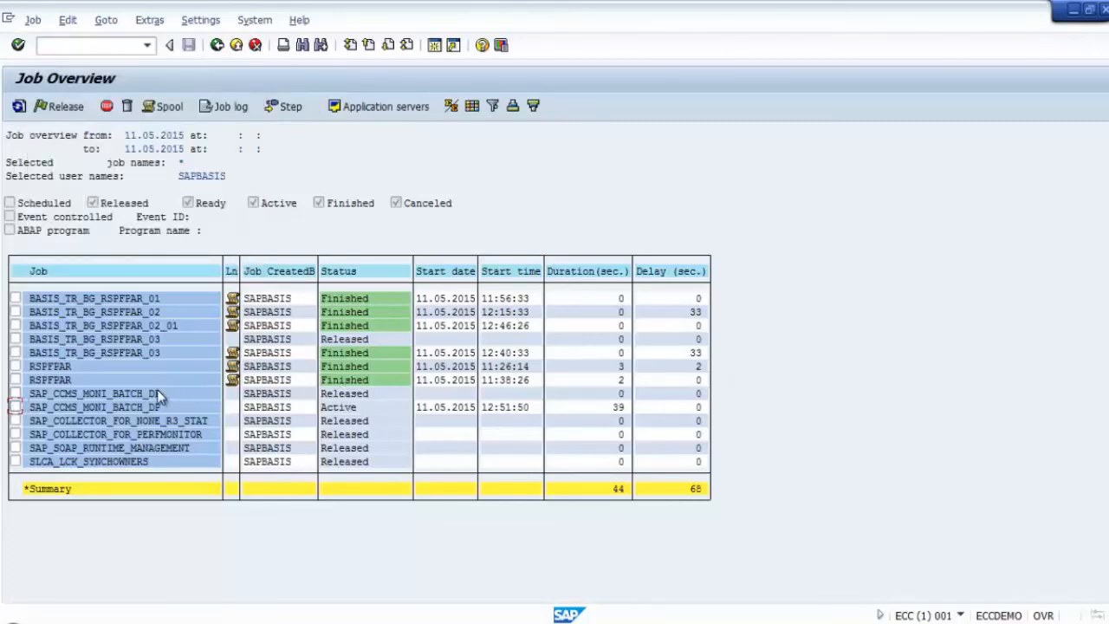
# Step: Display the details of the released SAP_CCMS_MONI_BATCH_DP job and return to the job overview
pyautogui.doubleClick(133, 393)
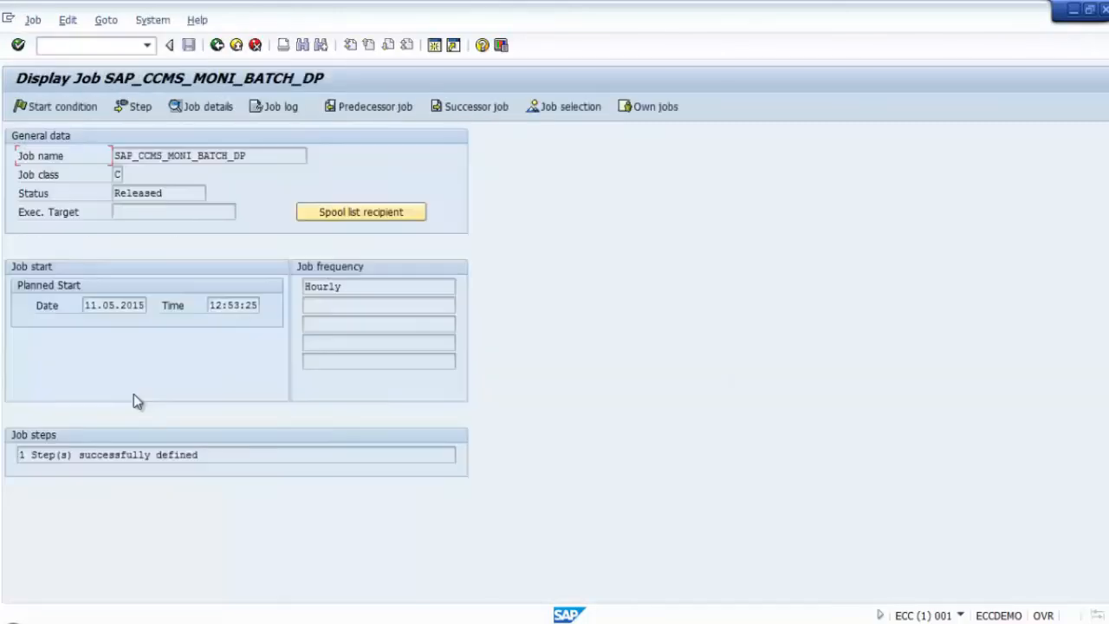
pyautogui.click(217, 45)
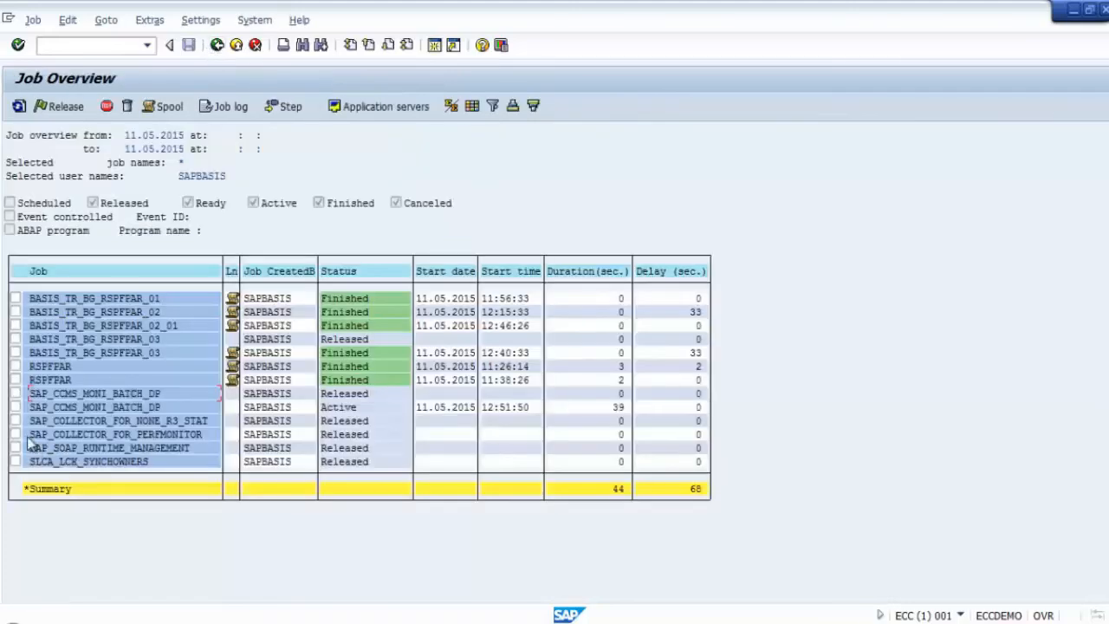
# Step: Mark the released SAP_CCMS_MONI_BATCH_DP job, both SAP_COLLECTOR jobs, SAP_SOAP_RUNTIME_MANAGEMENT and SLCA_LCK_SYNCHOWNERS, then request their deletion and cancel it
pyautogui.click(15, 394)
pyautogui.click(16, 421)
pyautogui.click(16, 434)
pyautogui.click(16, 448)
pyautogui.click(16, 461)
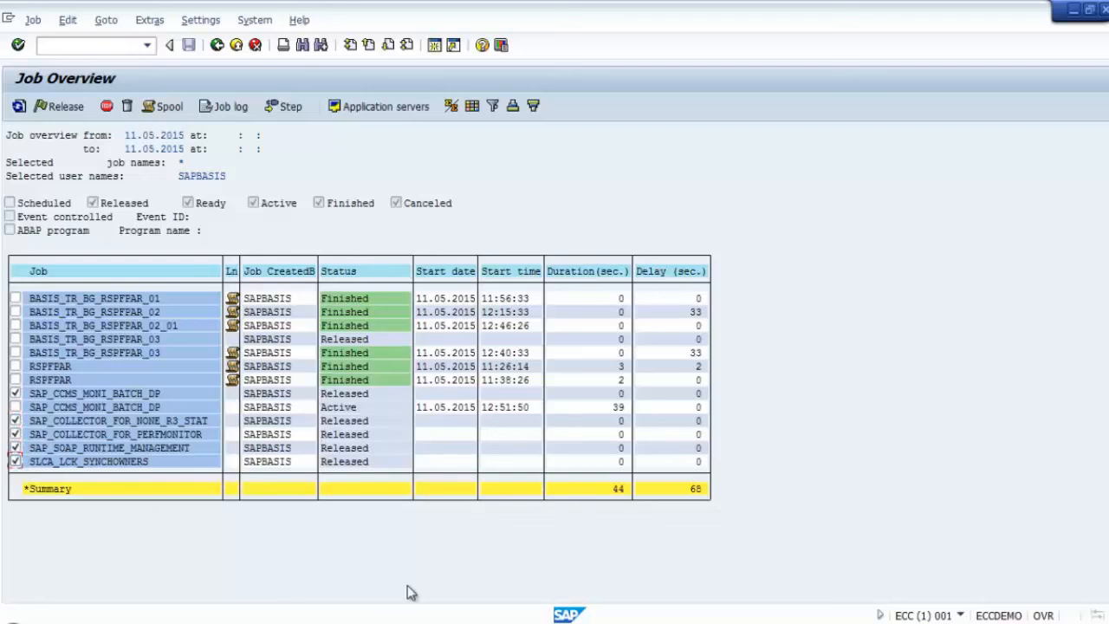
pyautogui.click(126, 106)
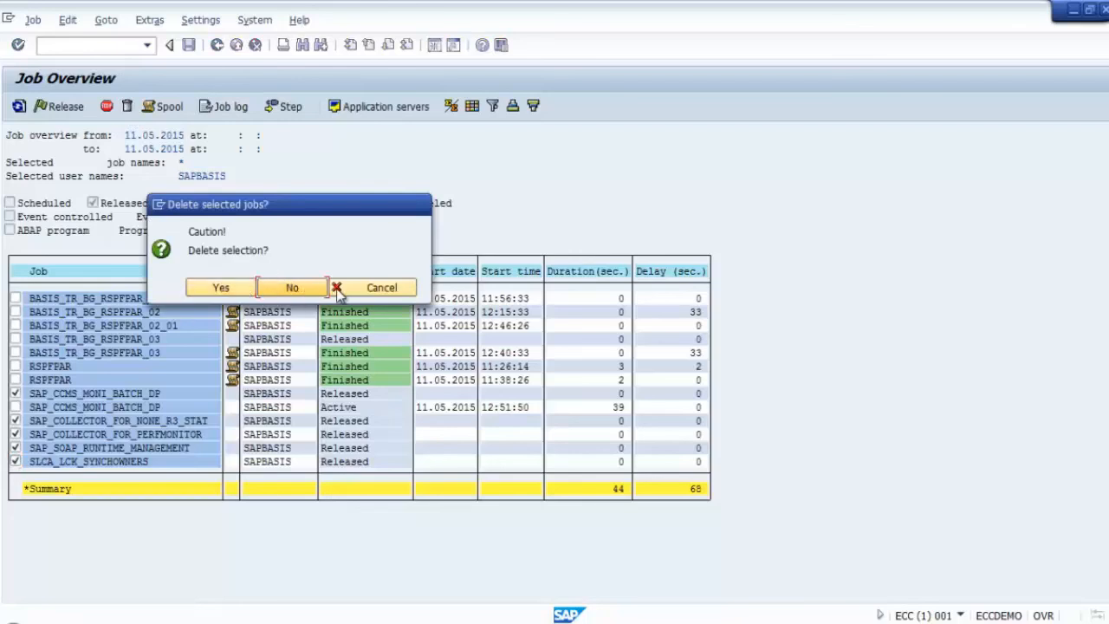
pyautogui.click(375, 293)
# Step: Display the details of the SAP_COLLECTOR_FOR_NONE_R3_STAT job and return to the job overview
pyautogui.click(110, 412)
pyautogui.doubleClick(110, 421)
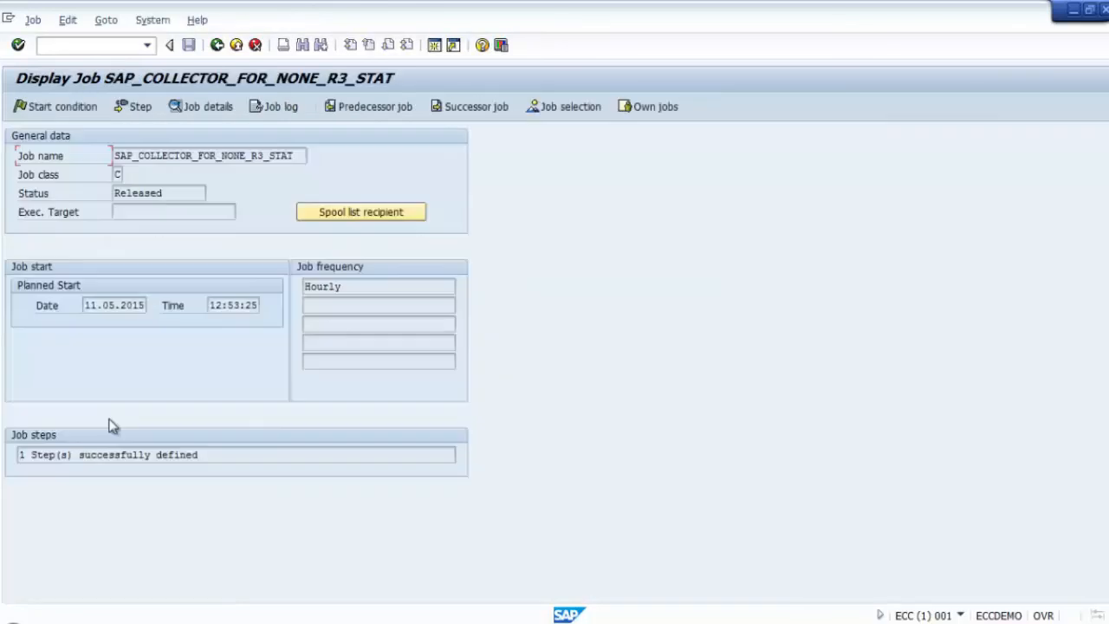
pyautogui.click(218, 45)
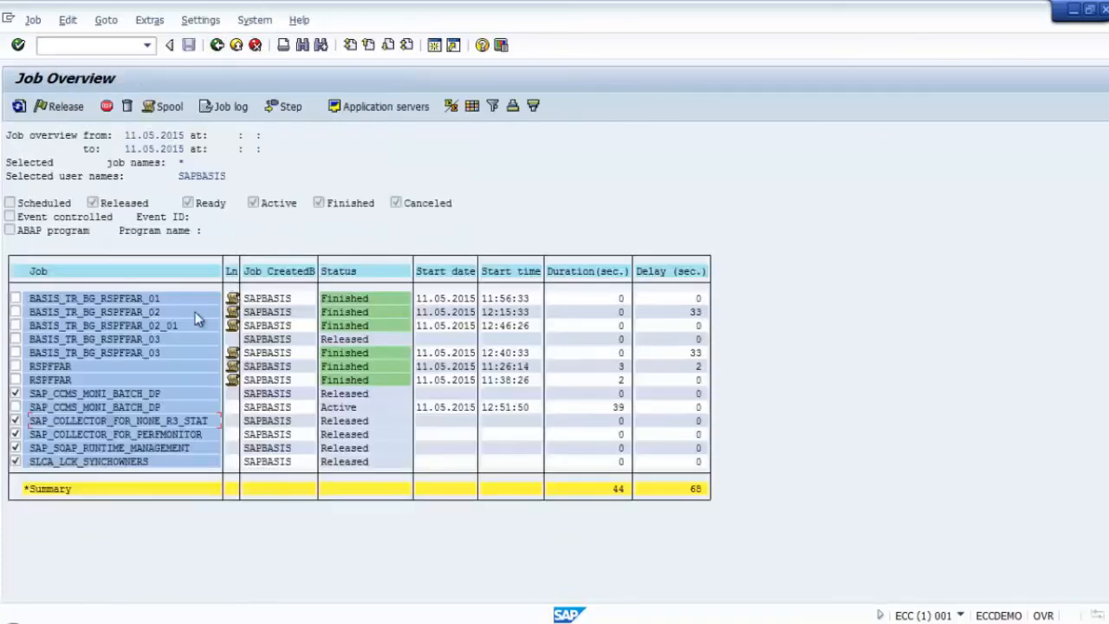
# Step: Delete the five marked released jobs, confirm the deletion and refresh the job overview
pyautogui.click(126, 105)
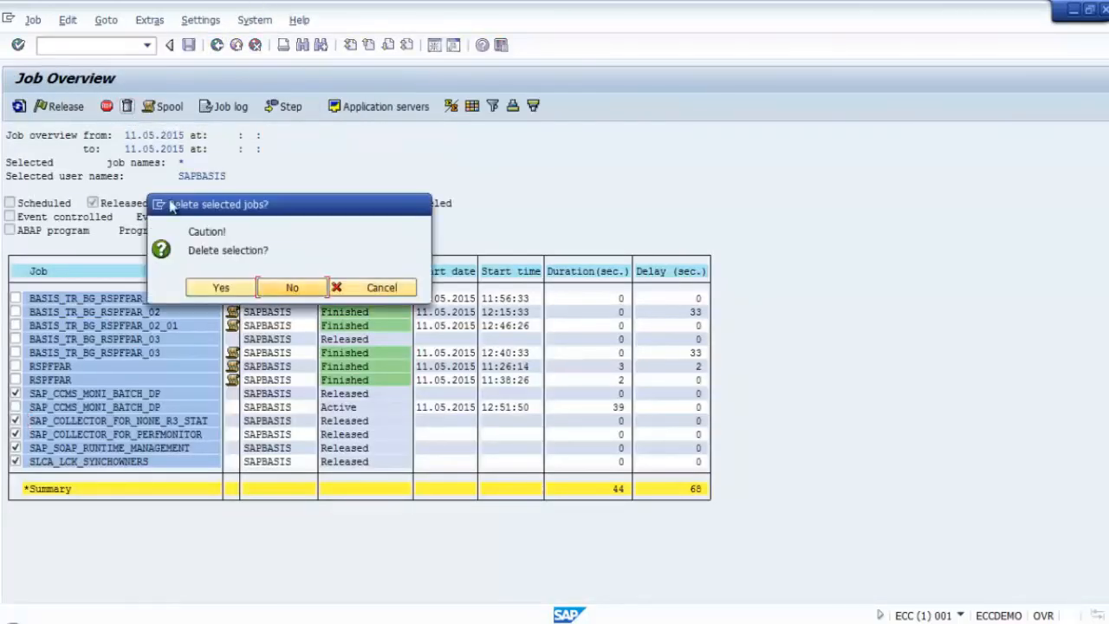
pyautogui.click(227, 293)
pyautogui.click(102, 394)
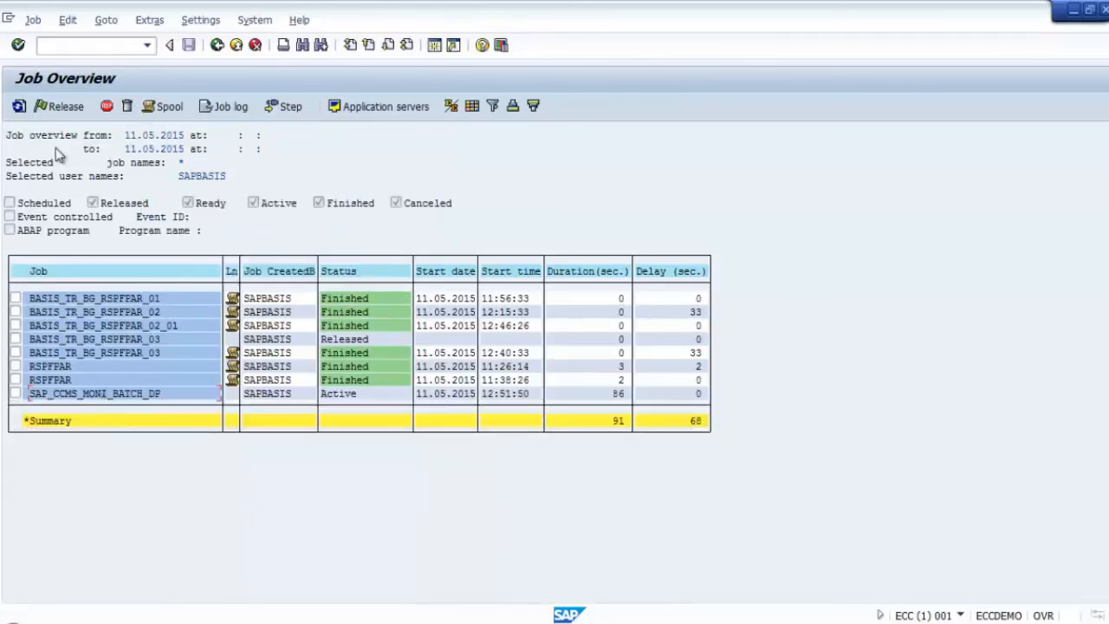
pyautogui.click(17, 106)
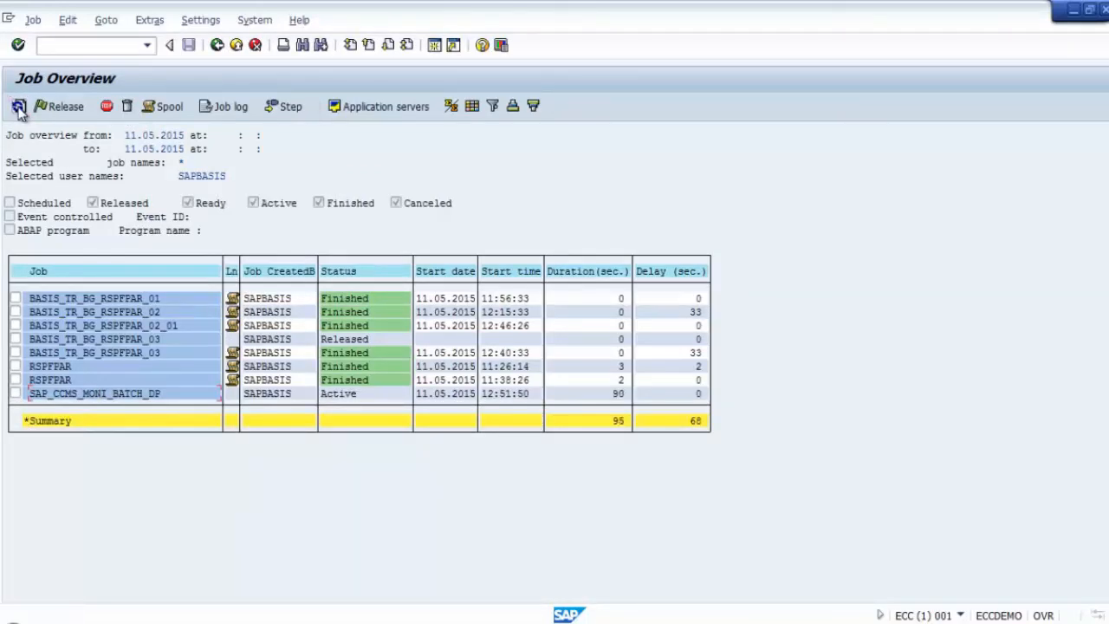
# Step: Cancel the active SAP_CCMS_MONI_BATCH_DP job and confirm its termination
pyautogui.click(15, 394)
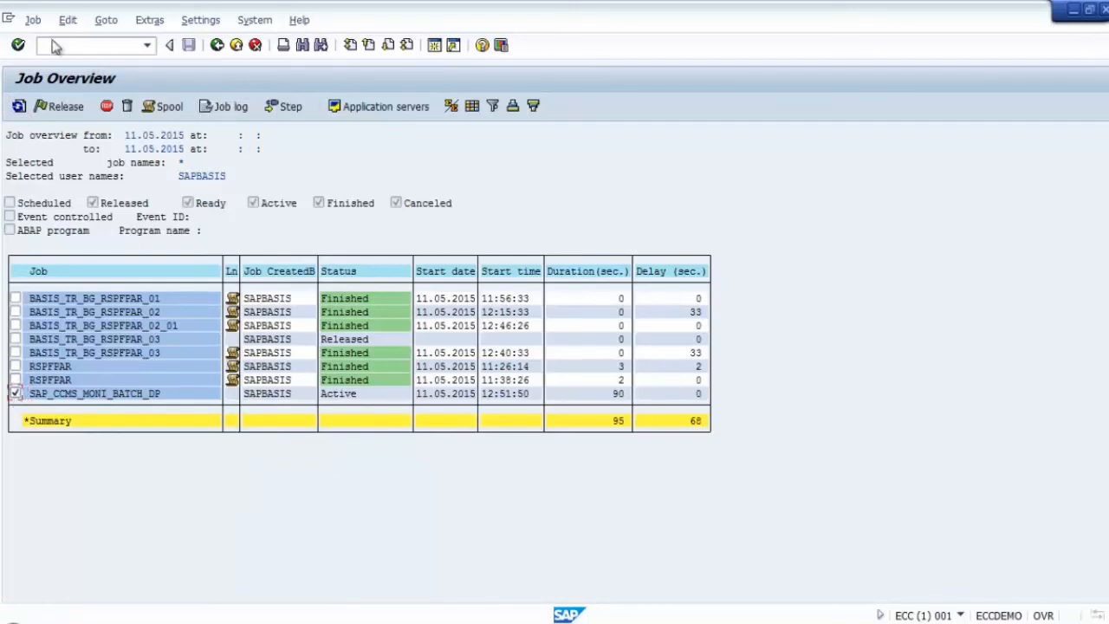
pyautogui.click(32, 20)
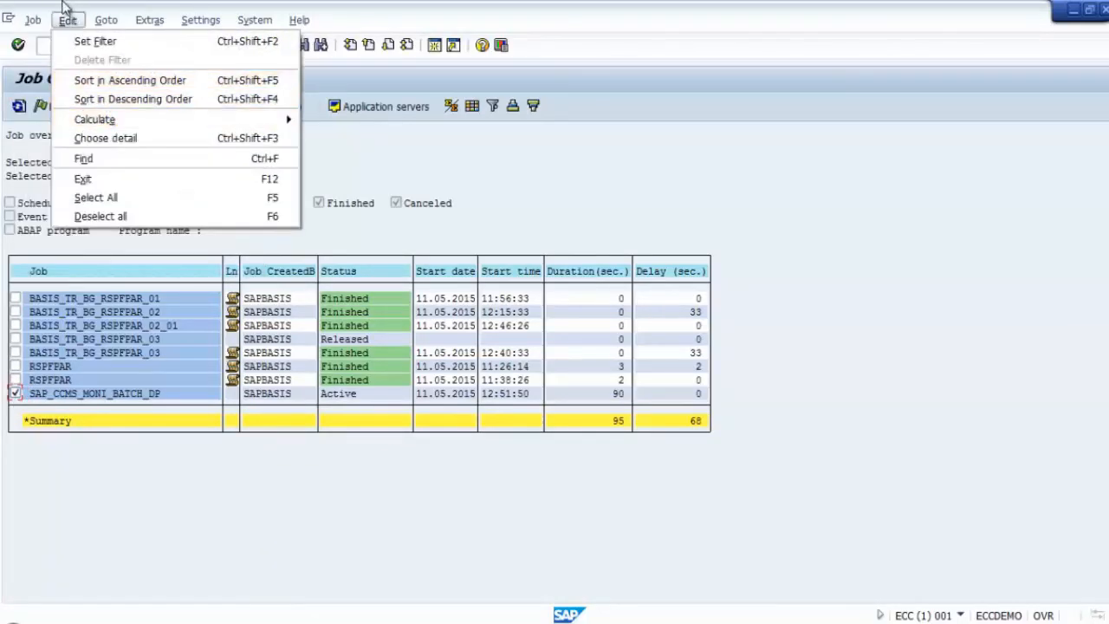
pyautogui.click(57, 60)
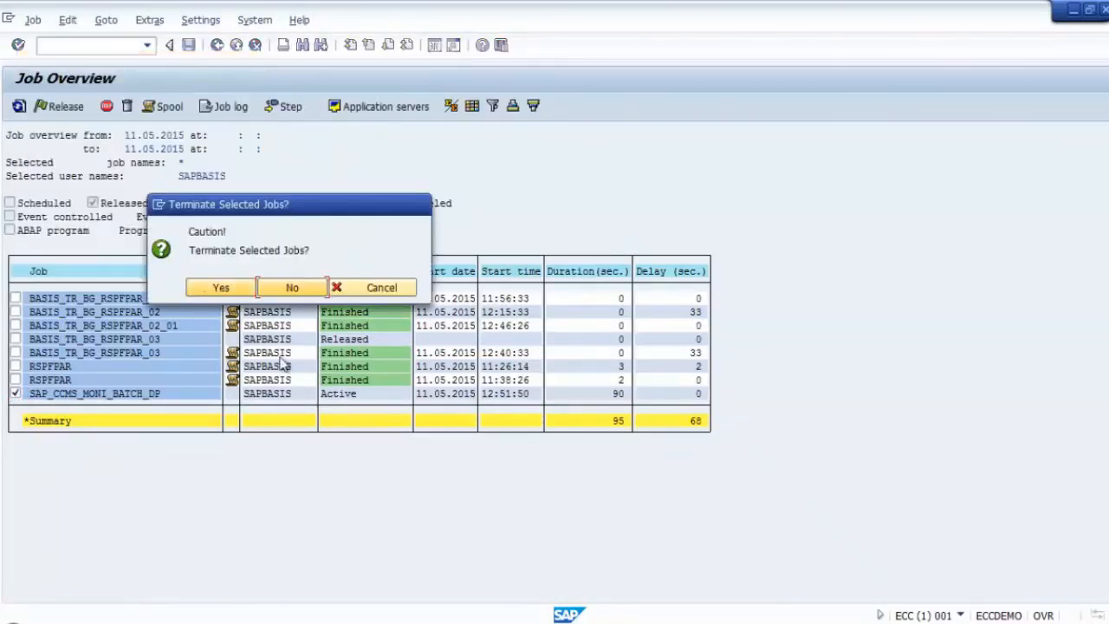
pyautogui.click(220, 289)
# Step: Refresh the job overview repeatedly to check whether SAP_CCMS_MONI_BATCH_DP has been terminated
pyautogui.click(18, 107)
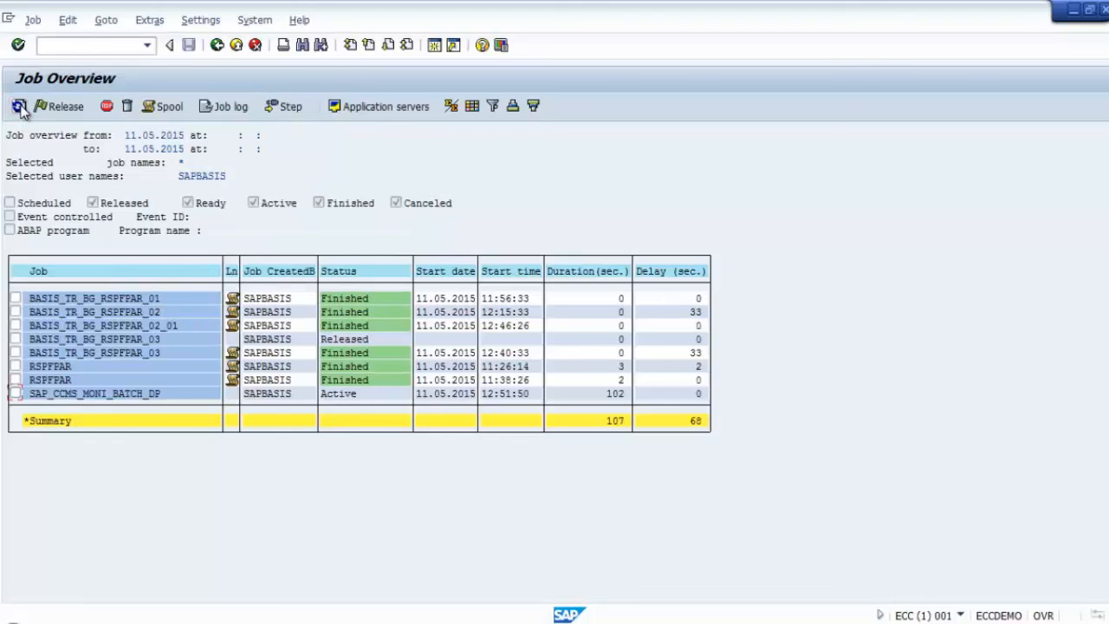
pyautogui.click(19, 106)
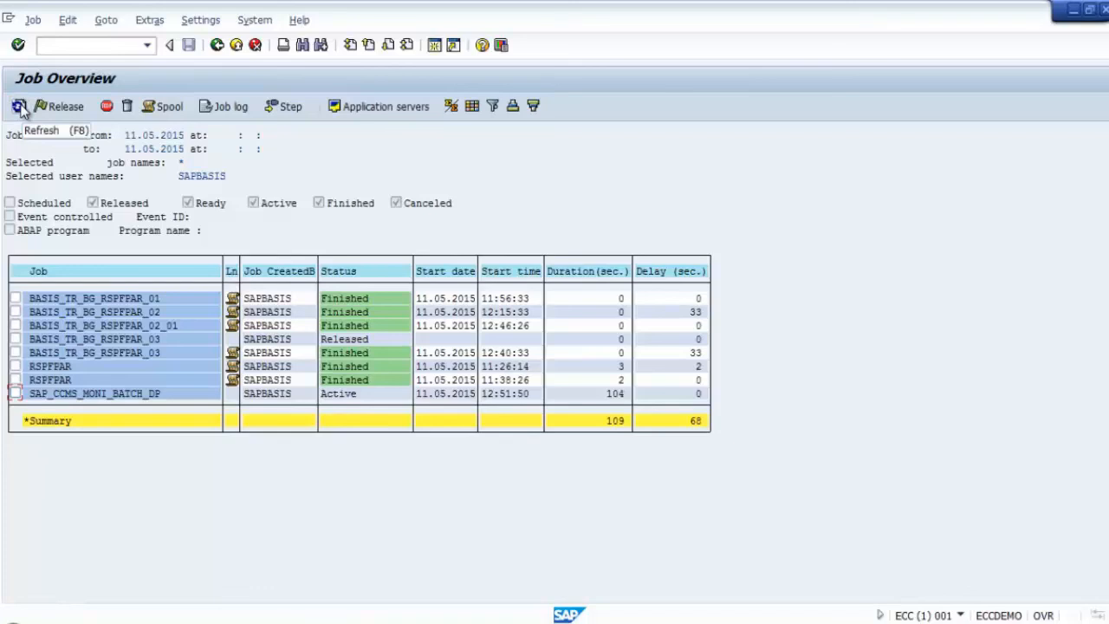
pyautogui.click(18, 107)
pyautogui.click(19, 107)
pyautogui.click(19, 107)
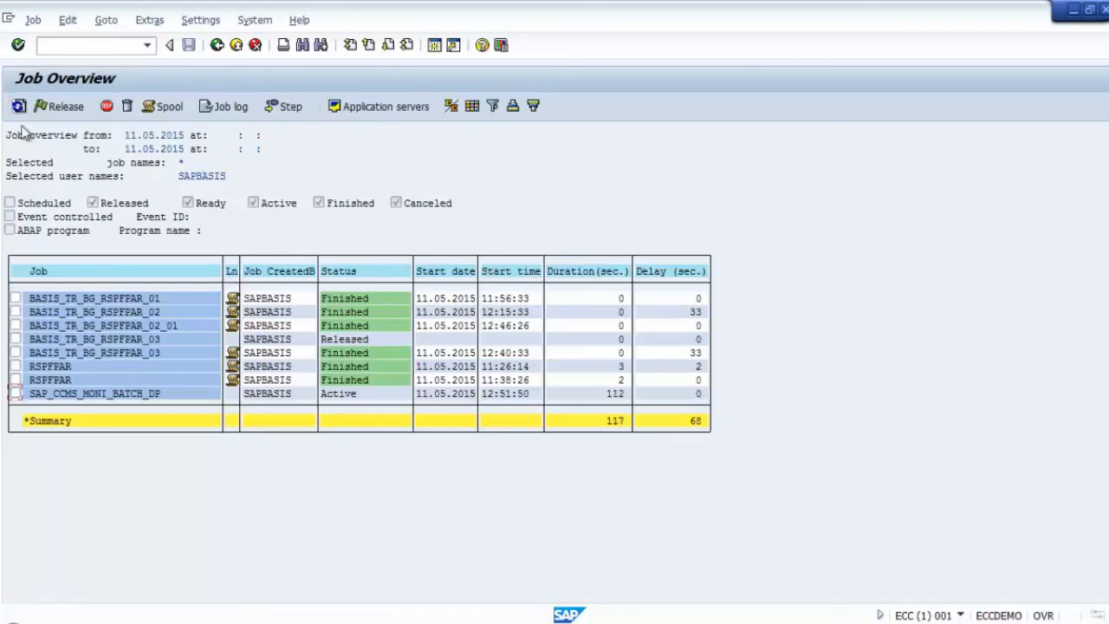
# Step: Open a second session, start transaction SM66 in it and arrange the work process overview beside the job overview
pyautogui.click(435, 52)
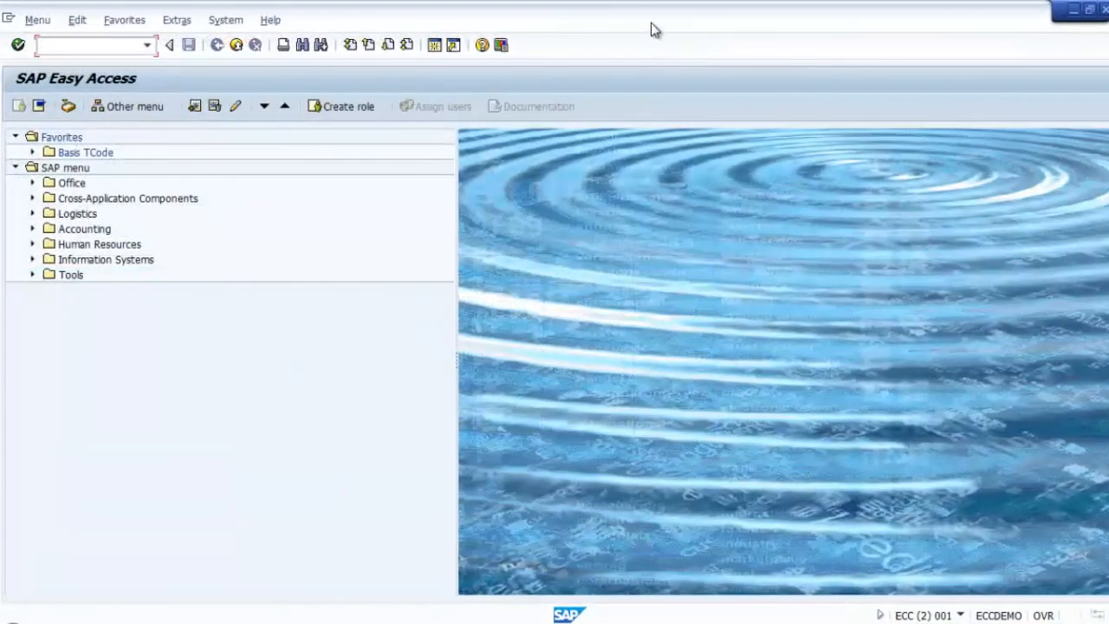
pyautogui.doubleClick(651, 22)
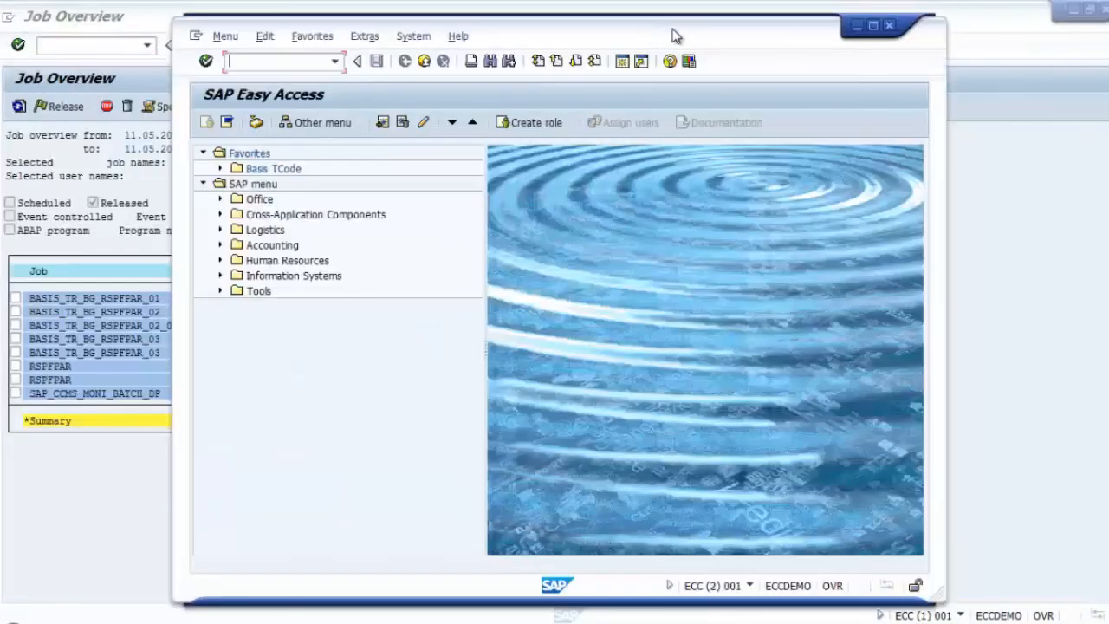
pyautogui.moveTo(651, 35); pyautogui.dragTo(779, 39)
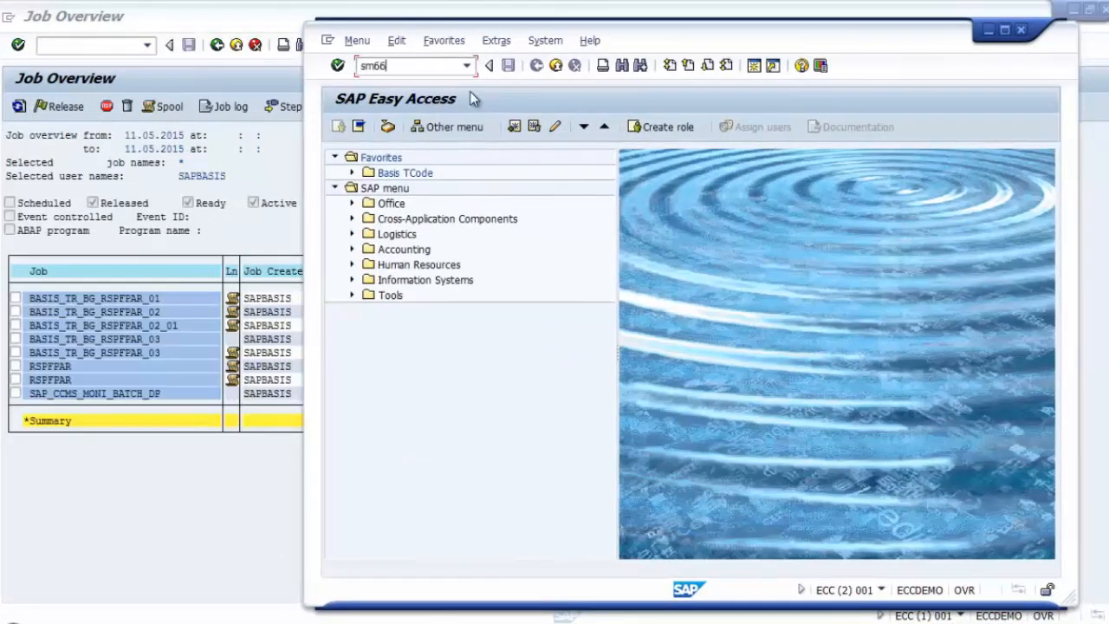
pyautogui.write('sm66')
pyautogui.press('Return')
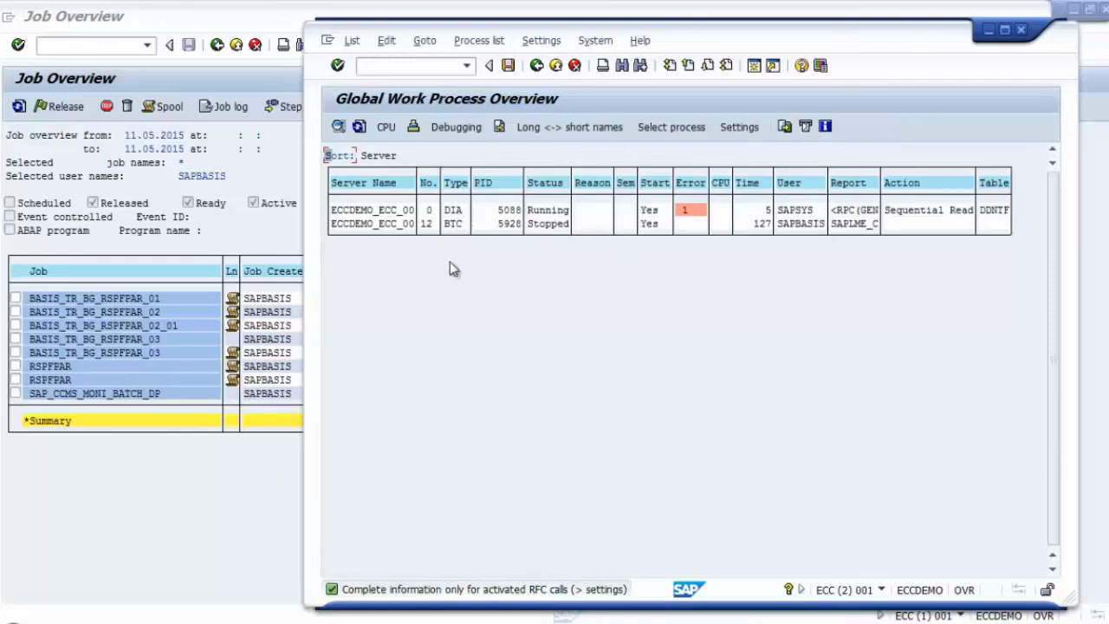
pyautogui.moveTo(306, 257); pyautogui.dragTo(194, 260)
pyautogui.click(706, 227)
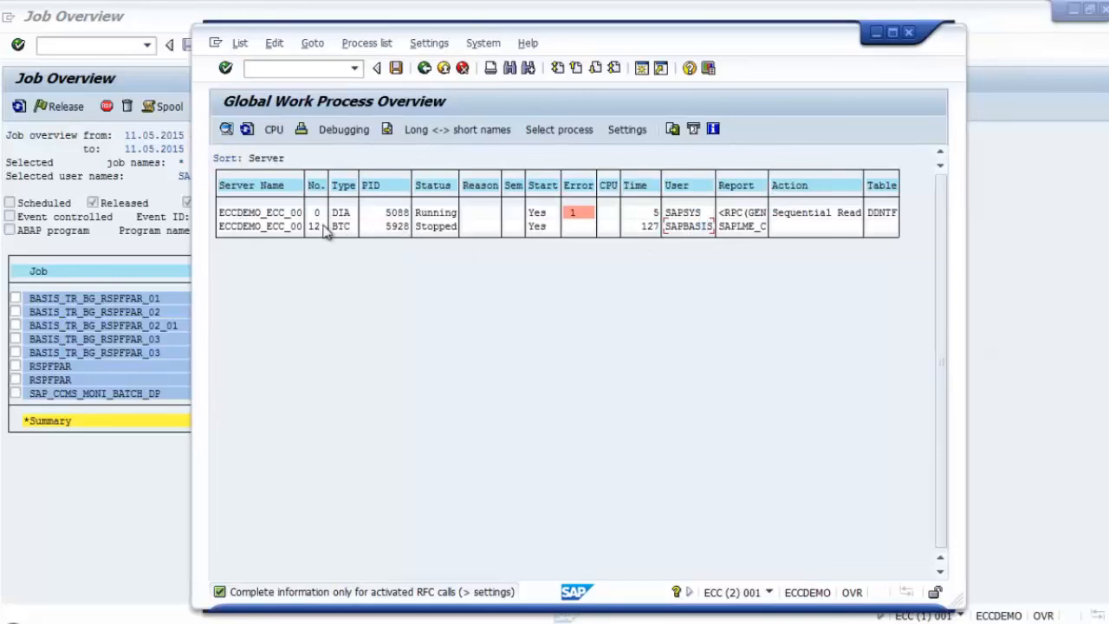
pyautogui.moveTo(618, 43); pyautogui.dragTo(763, 51)
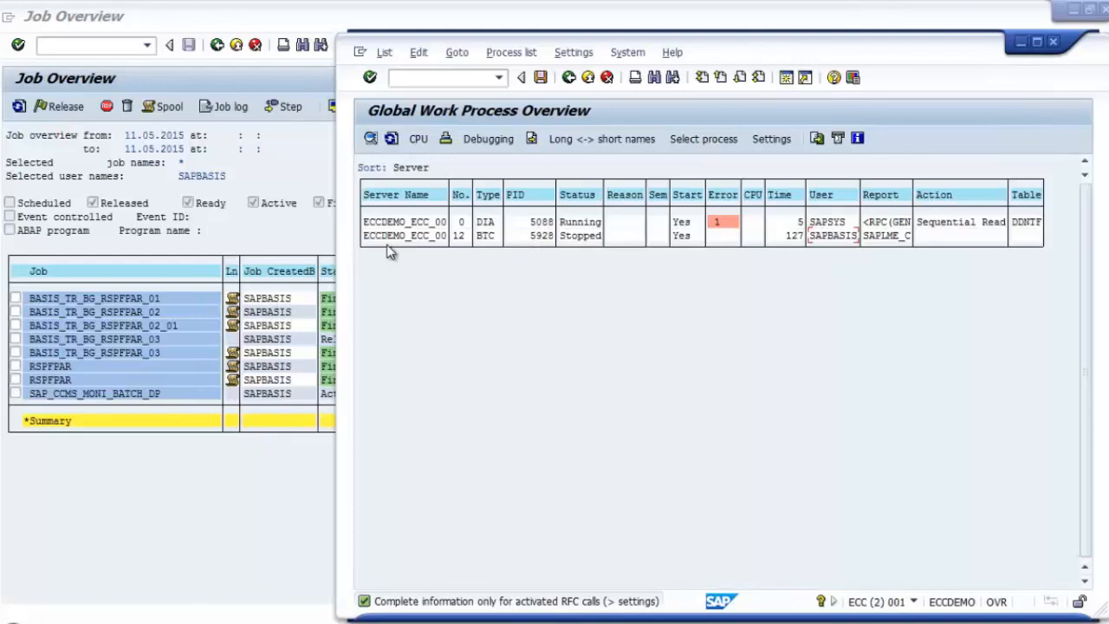
# Step: Display the job details of SAP_CCMS_MONI_BATCH_DP and examine its target server and work process number
pyautogui.click(119, 401)
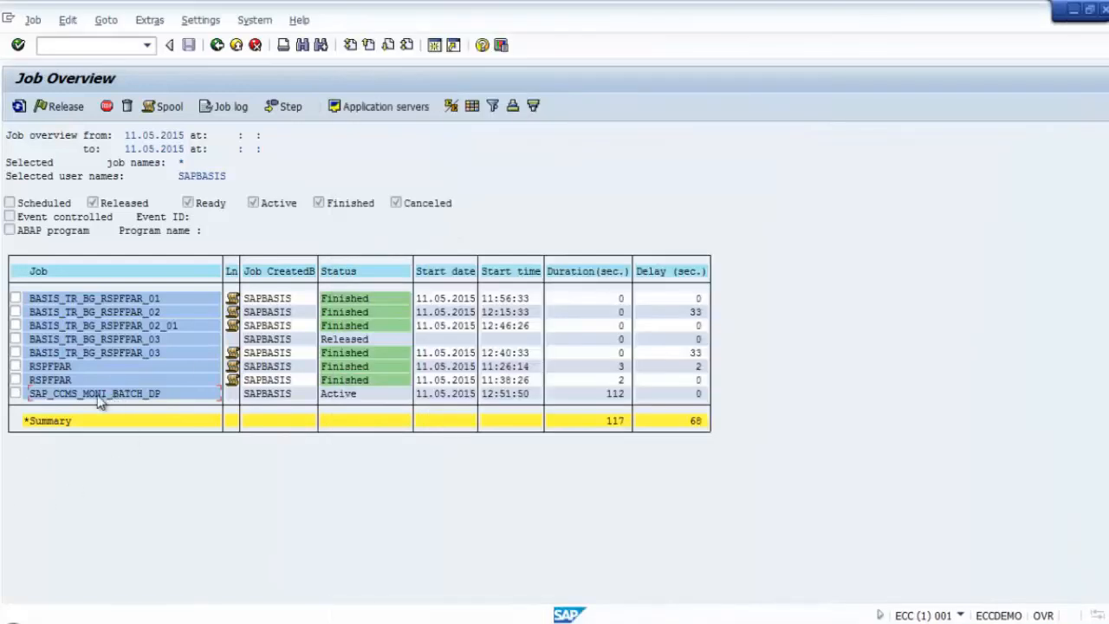
pyautogui.doubleClick(47, 395)
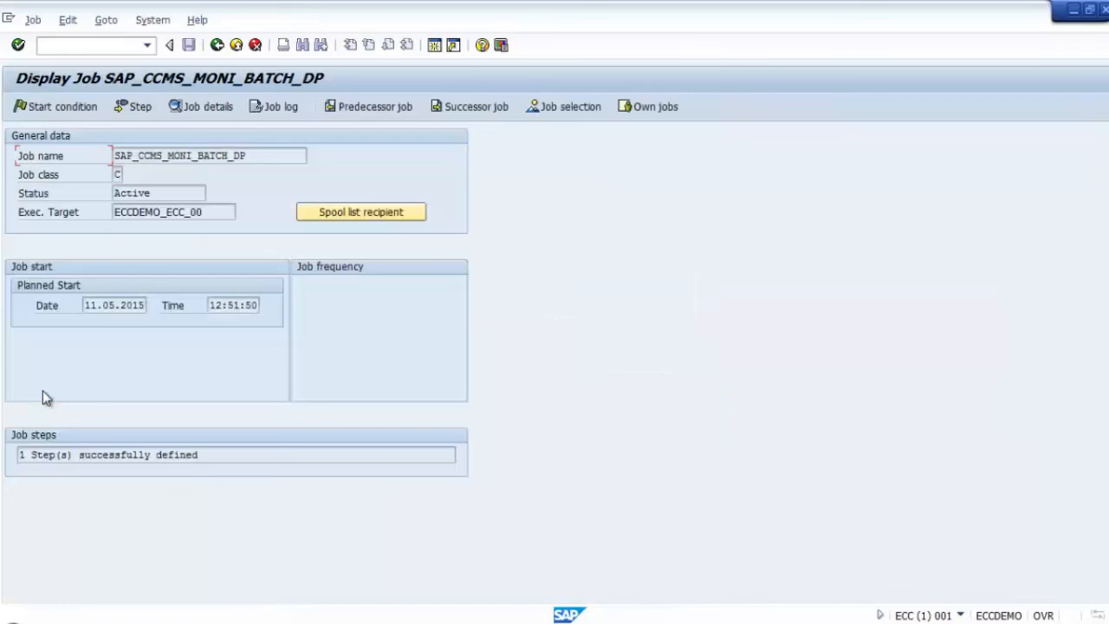
pyautogui.click(203, 109)
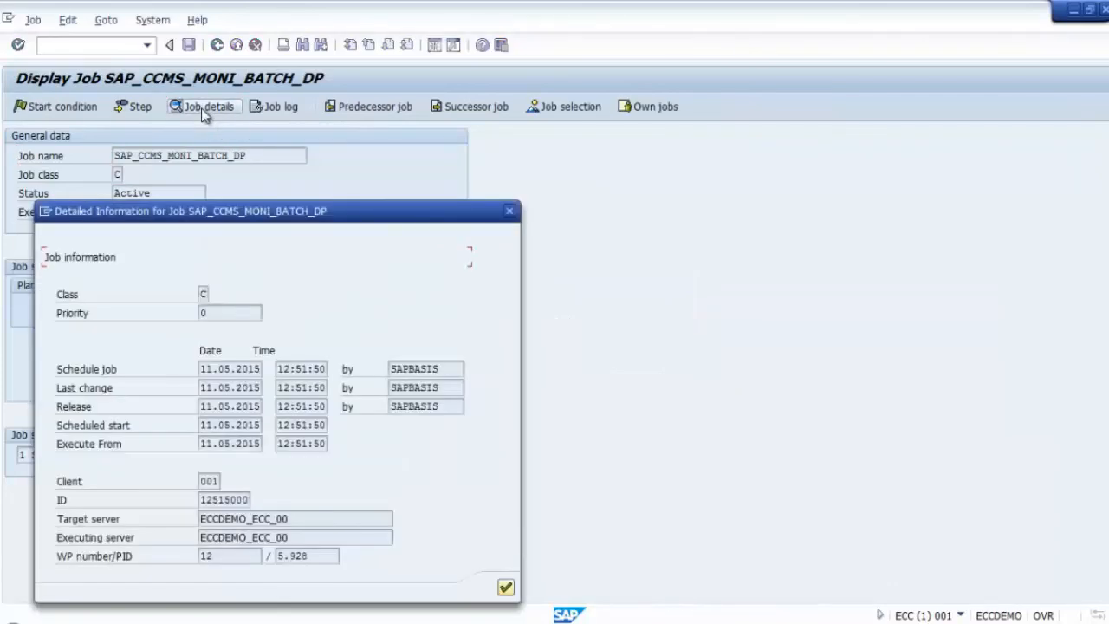
pyautogui.moveTo(341, 215); pyautogui.dragTo(451, 118)
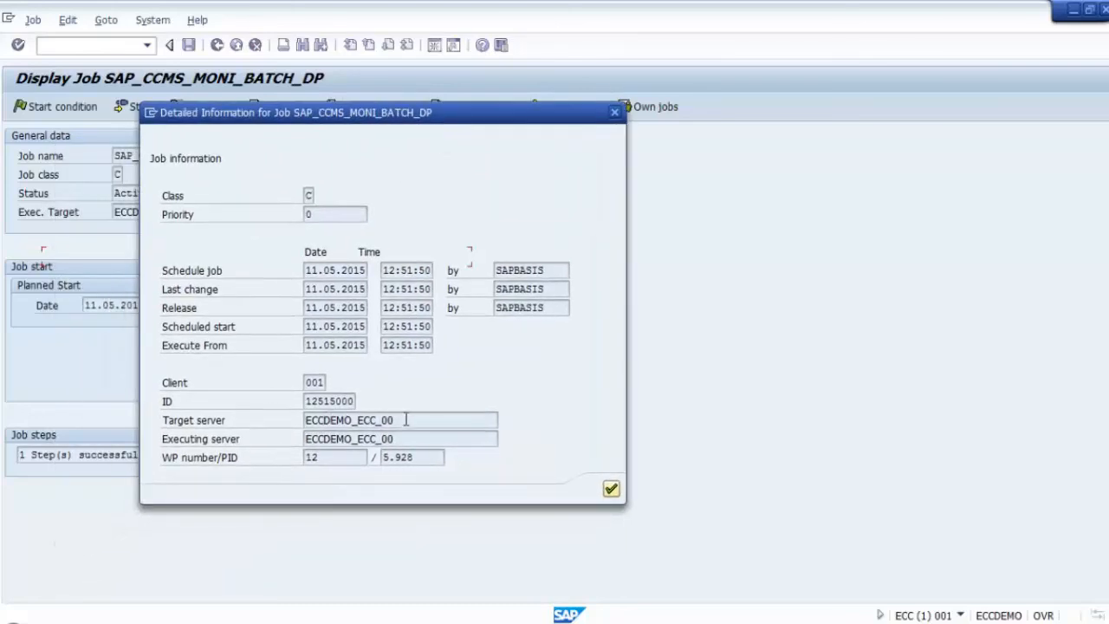
pyautogui.moveTo(407, 419); pyautogui.dragTo(278, 414)
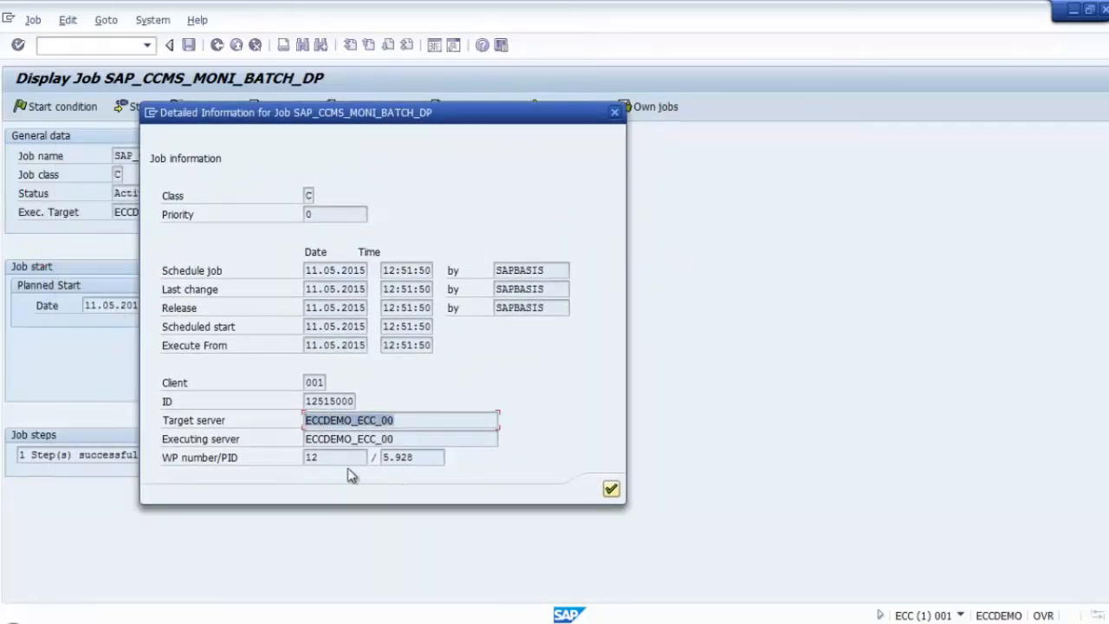
pyautogui.moveTo(336, 461); pyautogui.dragTo(300, 458)
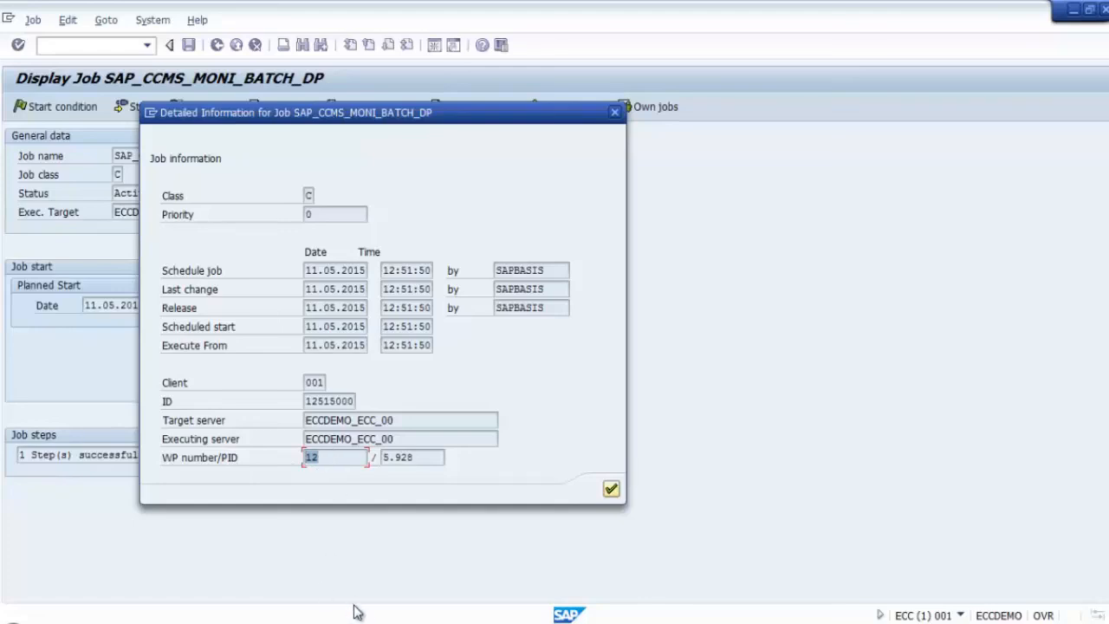
# Step: Compare the job's server and work process number with the batch process entry in the Global Work Process Overview
pyautogui.moveTo(458, 606)
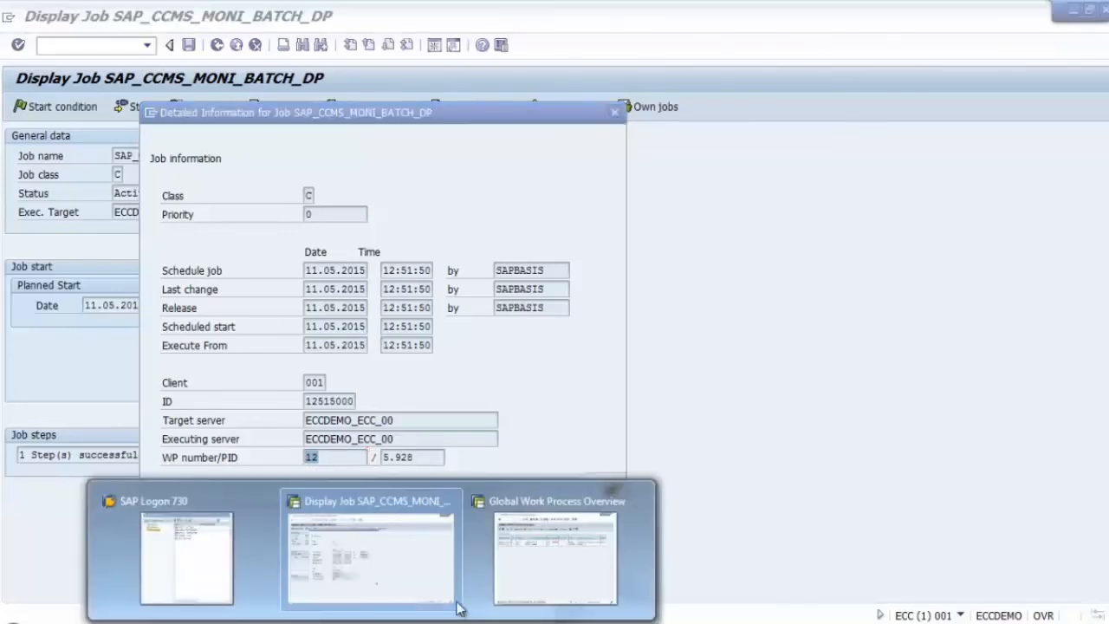
pyautogui.click(545, 589)
pyautogui.moveTo(744, 57); pyautogui.dragTo(784, 54)
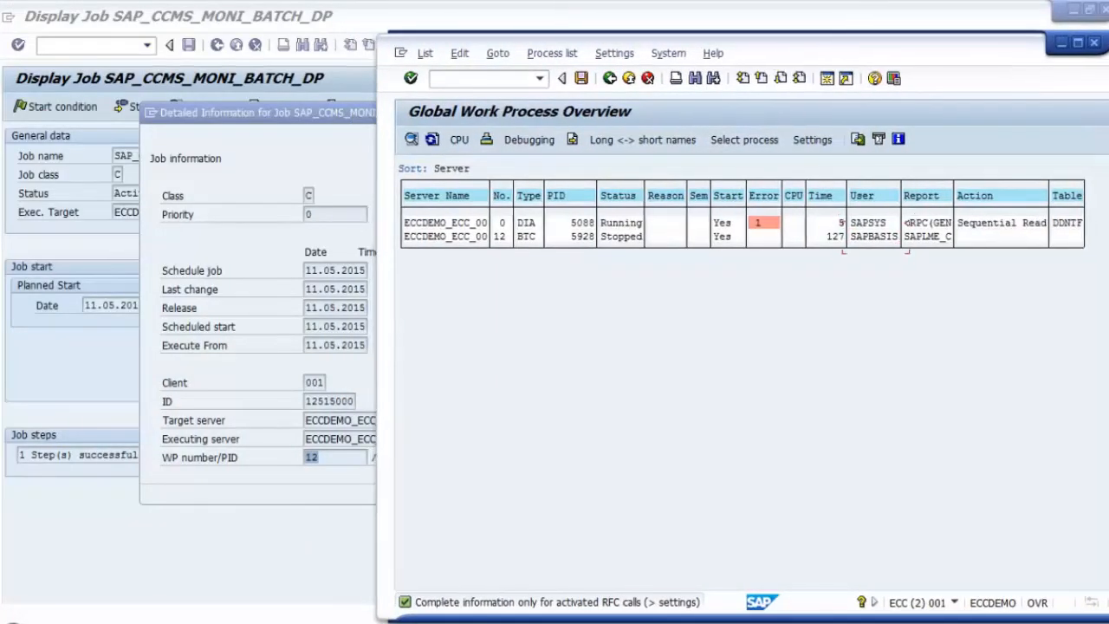
pyautogui.click(265, 113)
pyautogui.moveTo(265, 113); pyautogui.dragTo(149, 117)
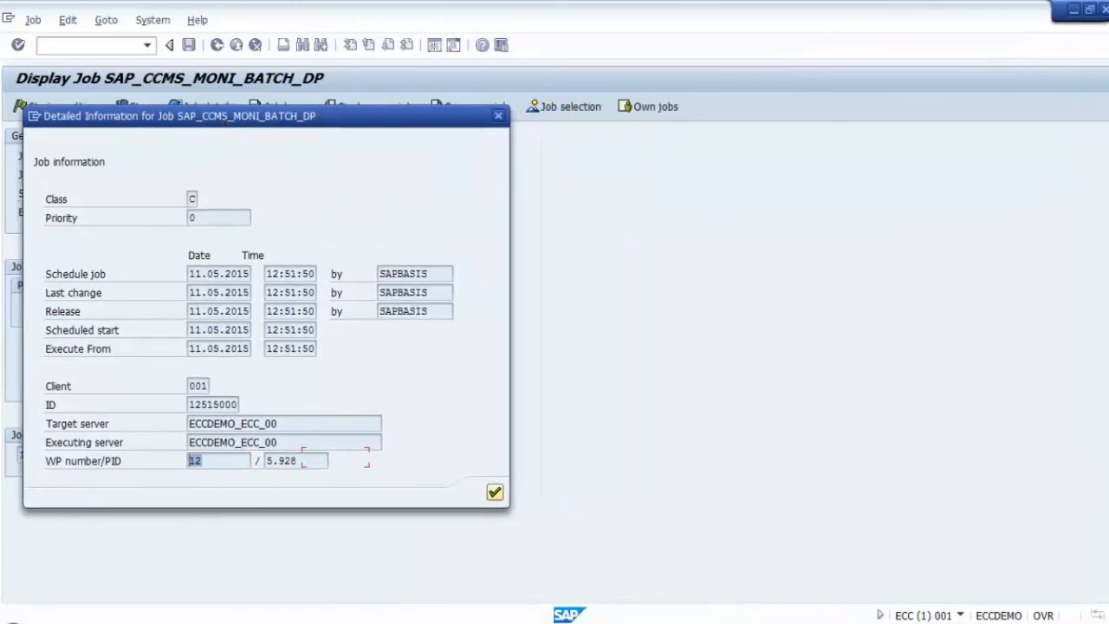
pyautogui.moveTo(327, 556)
pyautogui.click(504, 598)
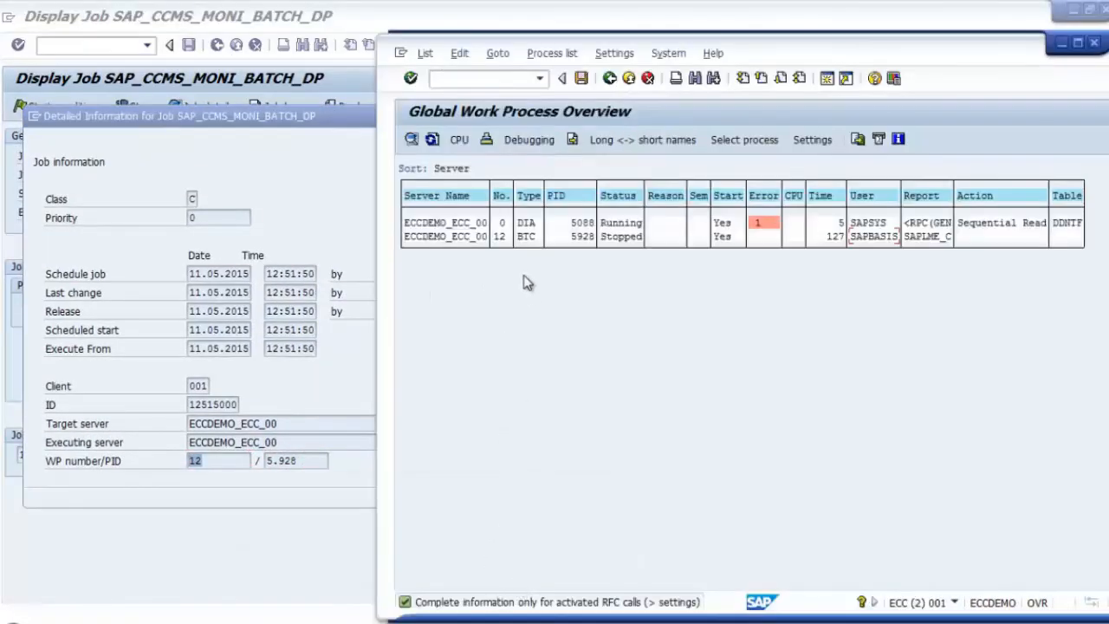
pyautogui.click(501, 239)
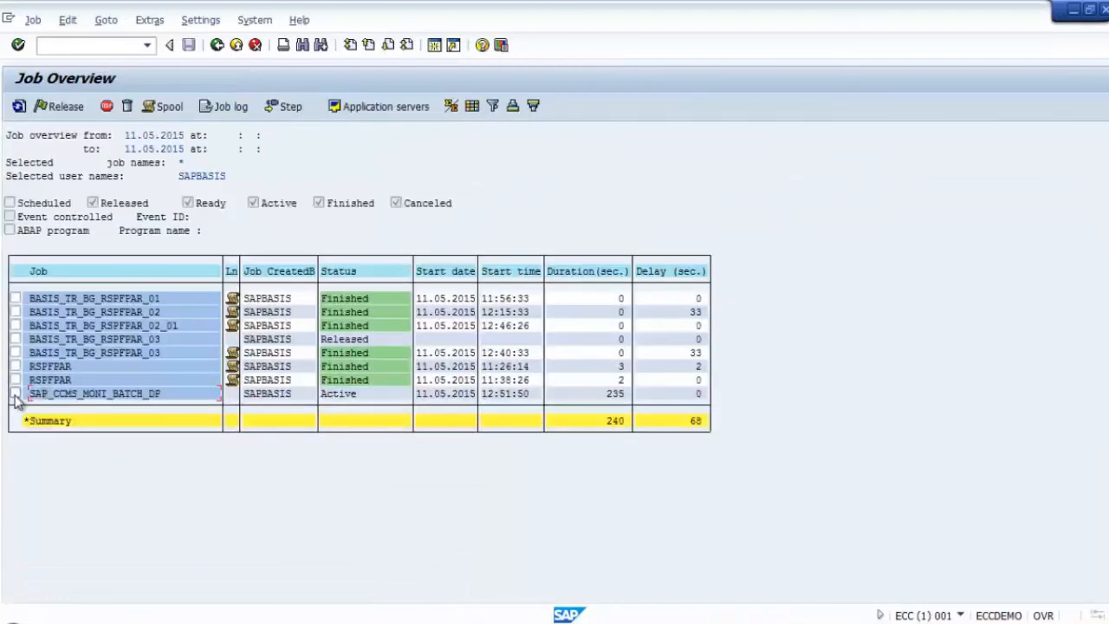
# Step: Back in the job overview, refresh the list to recheck the status of SAP_CCMS_MONI_BATCH_DP
pyautogui.click(14, 394)
pyautogui.click(16, 393)
pyautogui.click(18, 106)
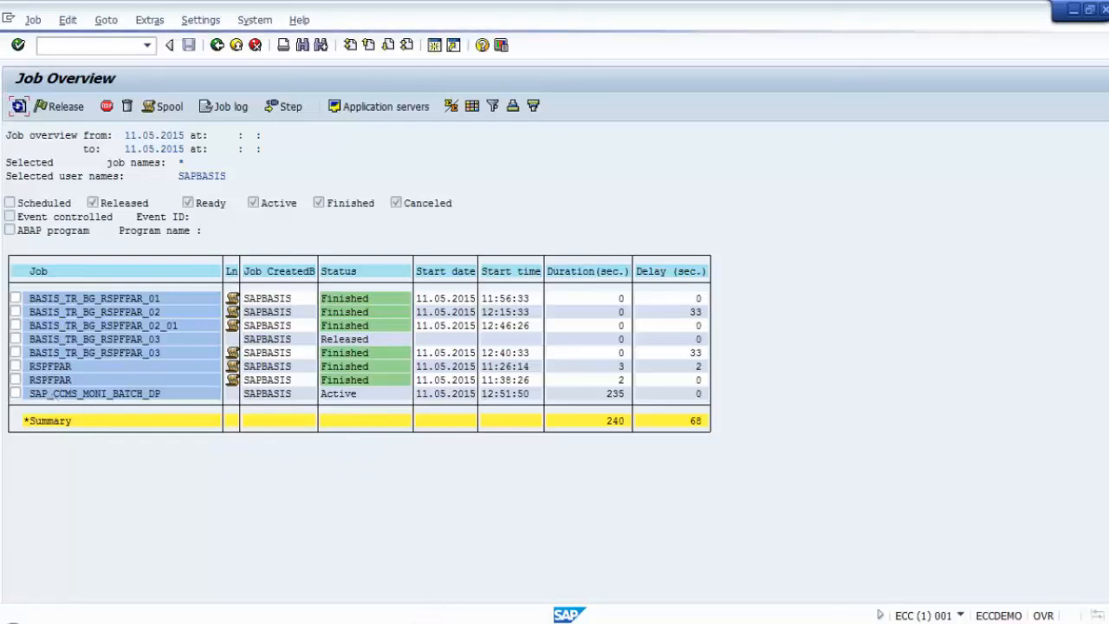
# Step: Switch to the second session and start transaction SM50 to list the local work processes
pyautogui.click(565, 580)
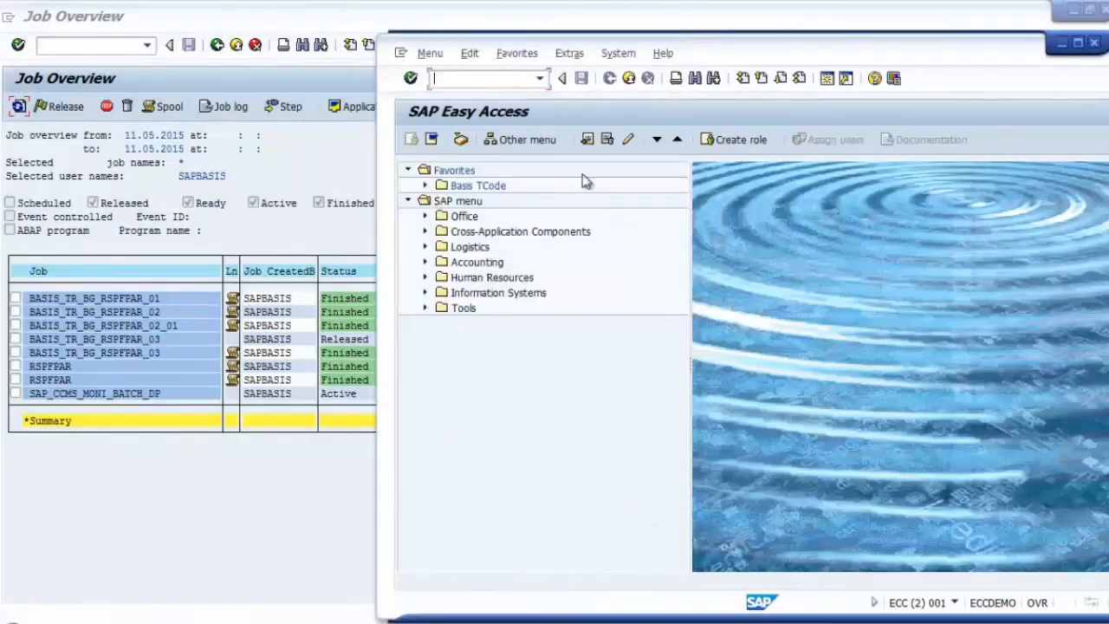
pyautogui.click(476, 77)
pyautogui.write('sm50')
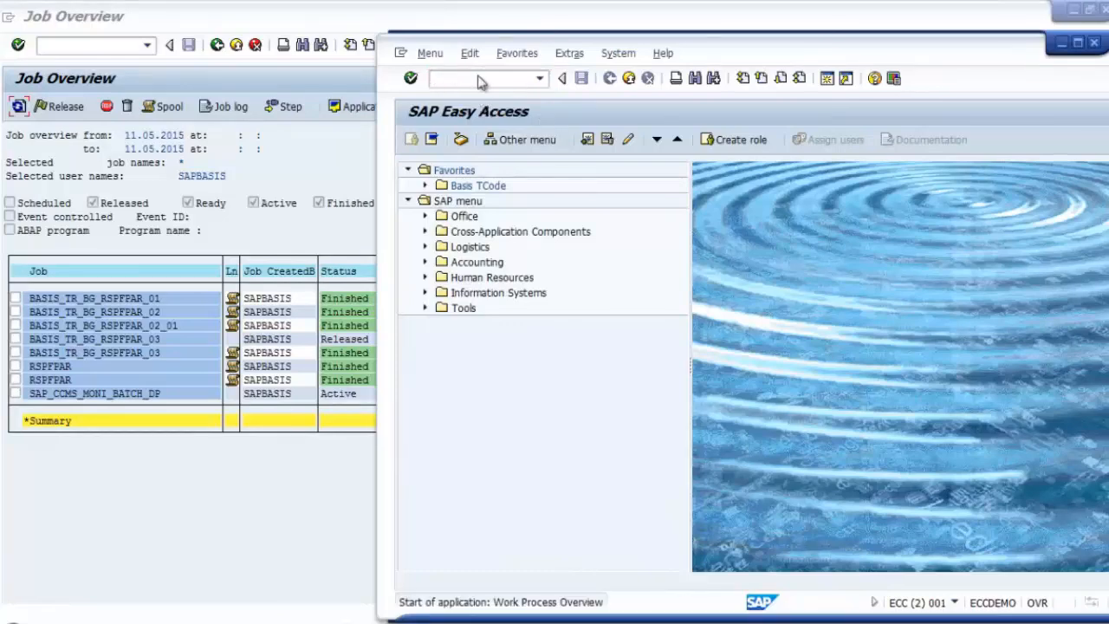
pyautogui.press('Return')
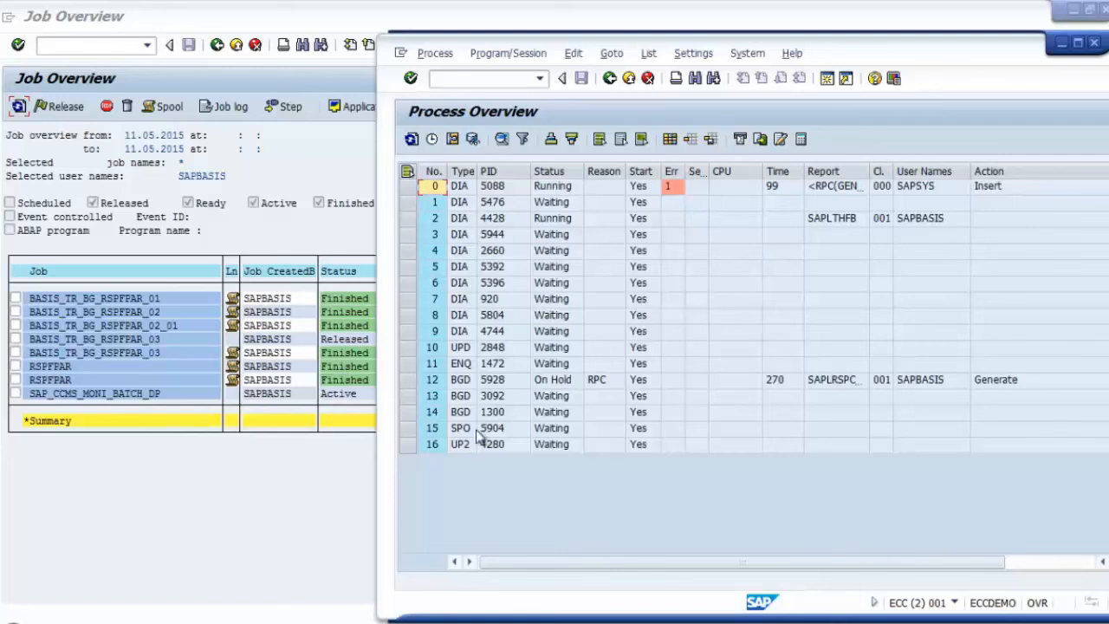
# Step: Reopen the job details of SAP_CCMS_MONI_BATCH_DP and identify the target server and work process number executing it
pyautogui.click(302, 476)
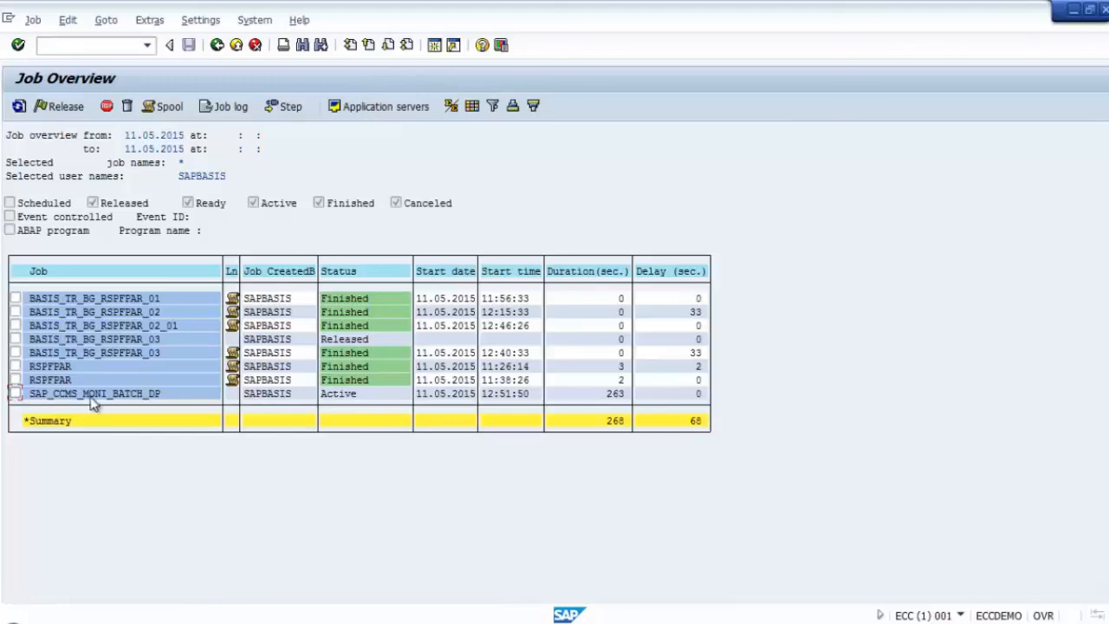
pyautogui.click(52, 396)
pyautogui.doubleClick(53, 395)
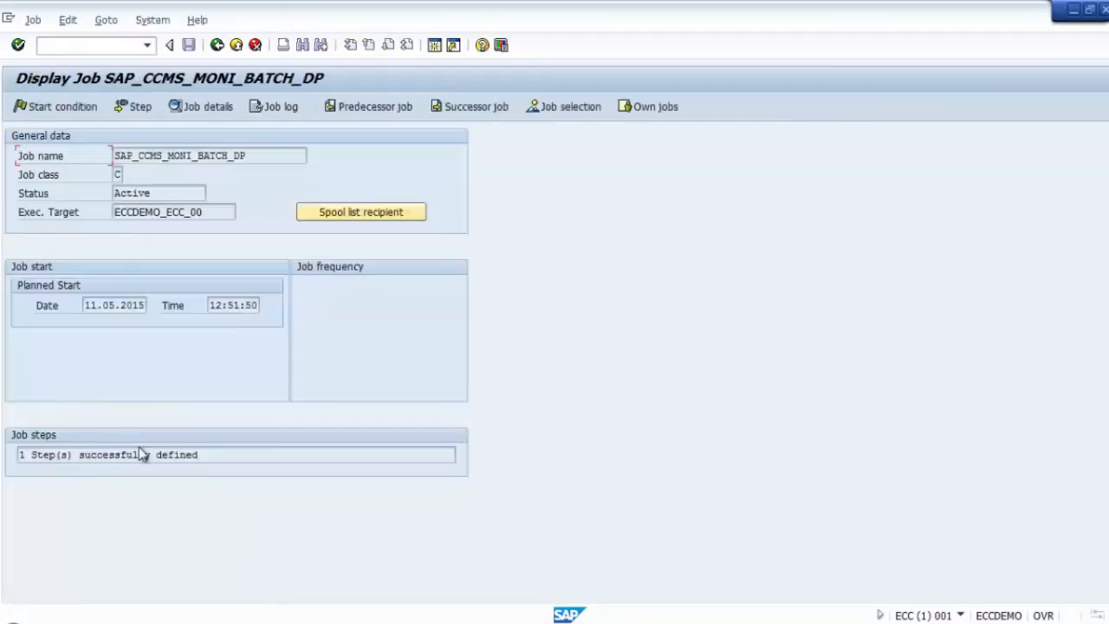
pyautogui.click(198, 108)
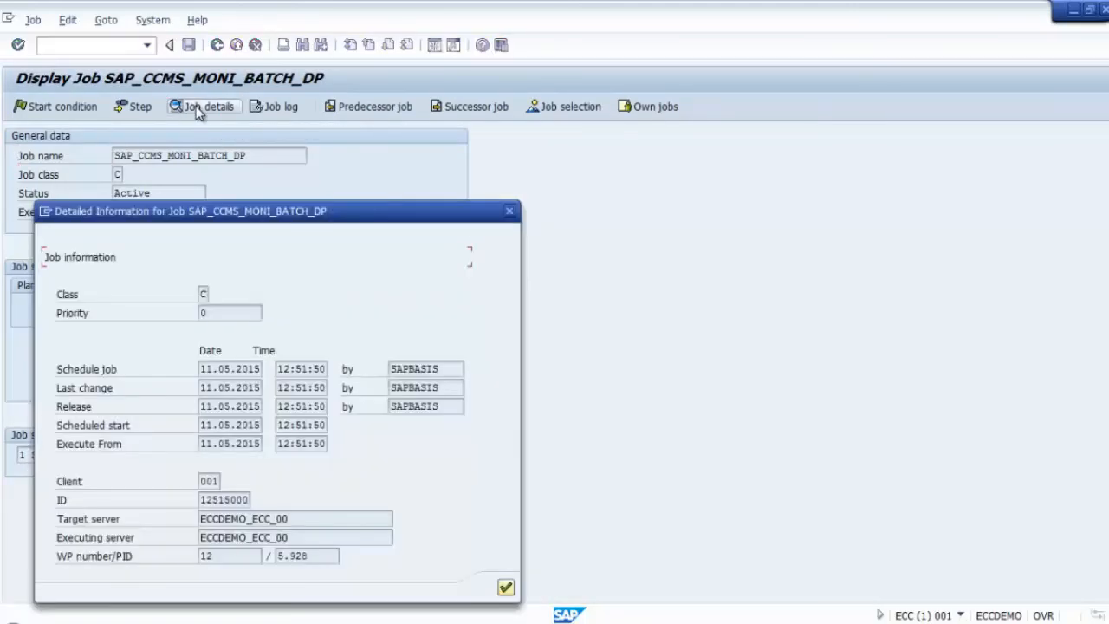
pyautogui.moveTo(248, 215); pyautogui.dragTo(286, 102)
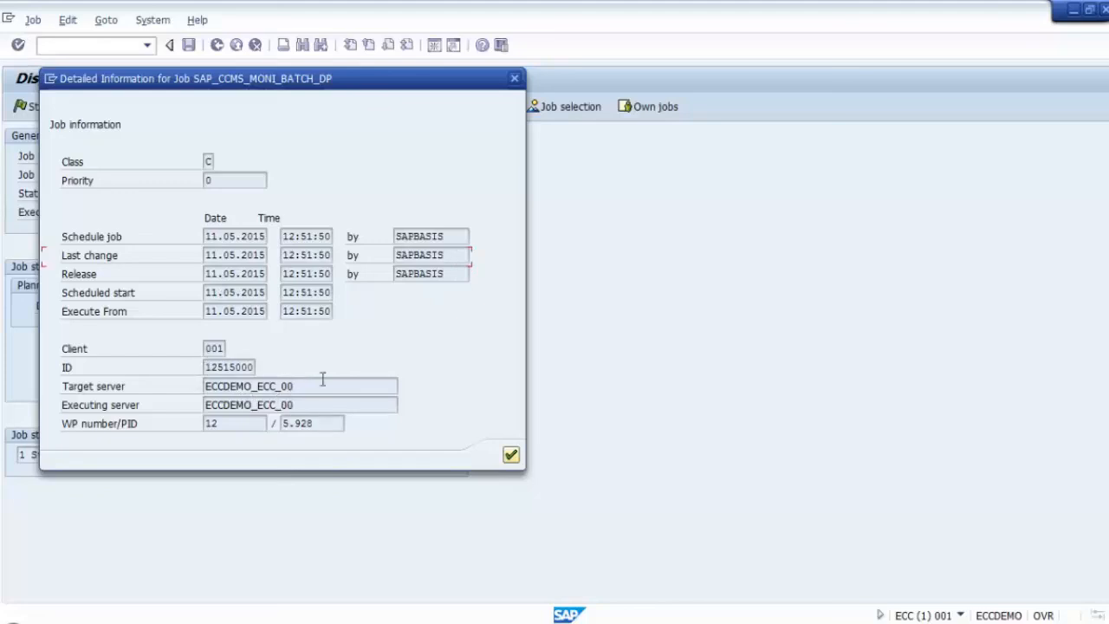
pyautogui.doubleClick(289, 387)
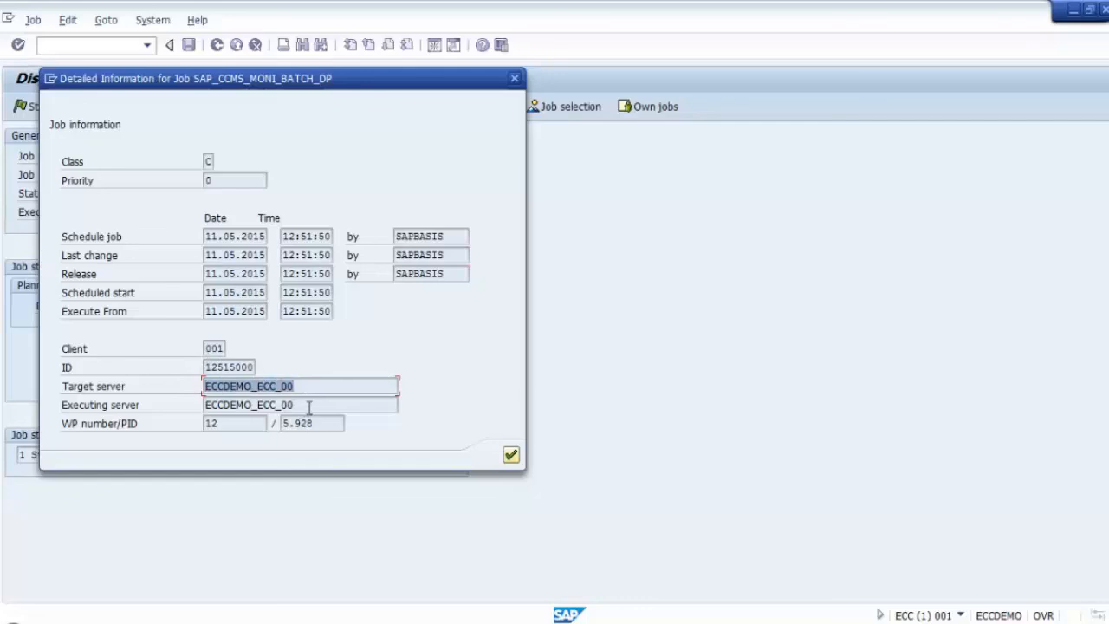
pyautogui.doubleClick(232, 423)
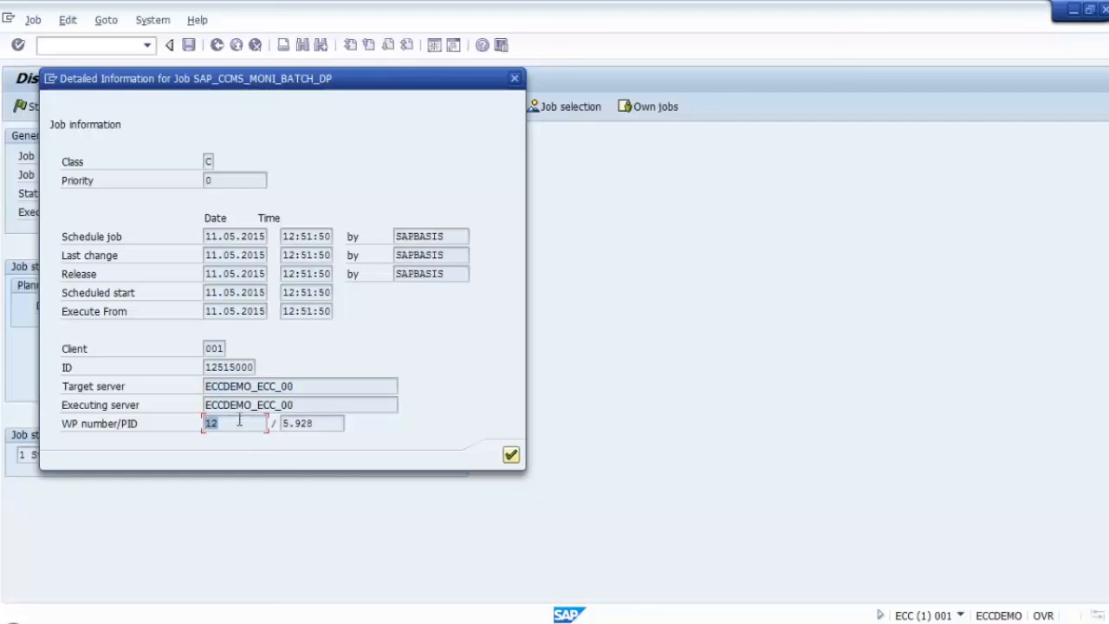
pyautogui.click(237, 422)
pyautogui.moveTo(347, 80); pyautogui.dragTo(489, 72)
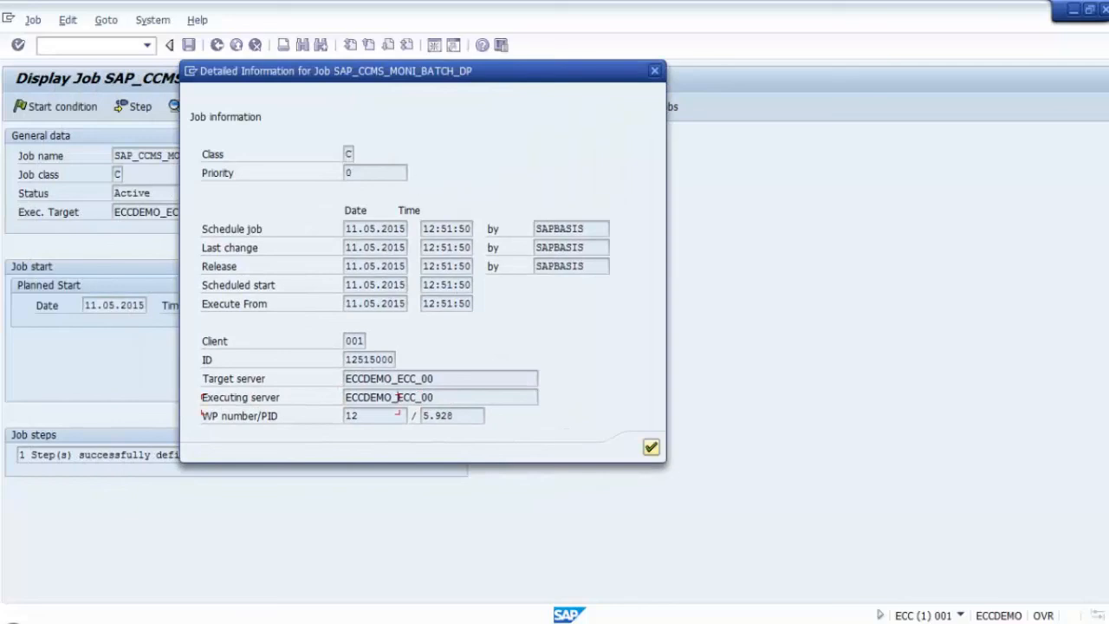
# Step: In the Process Overview, cancel background work process 12 without core and confirm the termination
pyautogui.moveTo(373, 617)
pyautogui.click(585, 572)
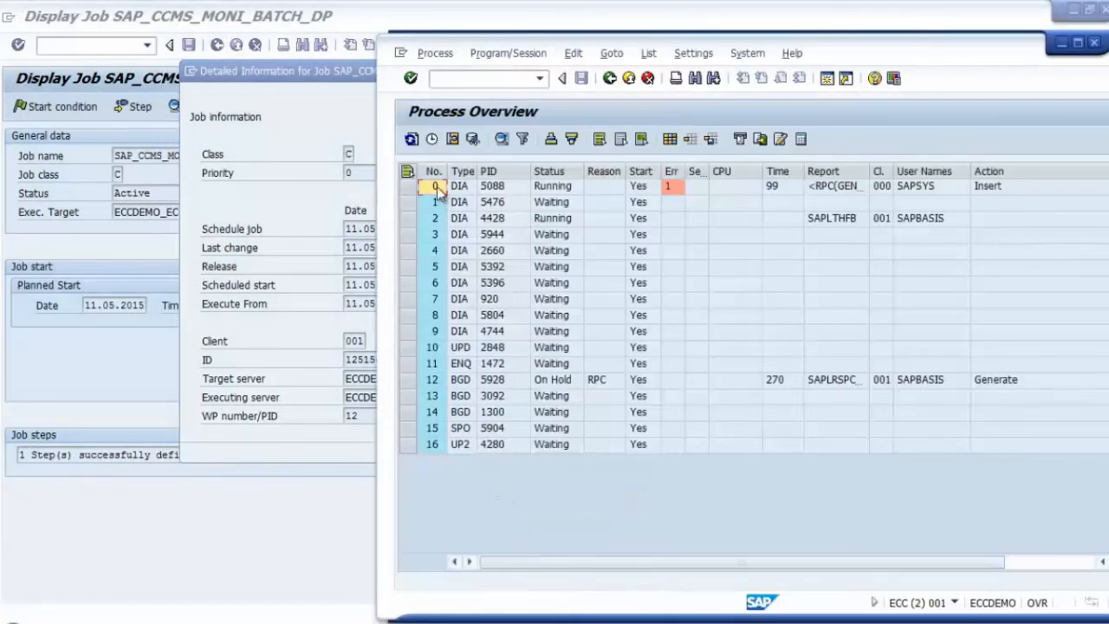
pyautogui.click(436, 381)
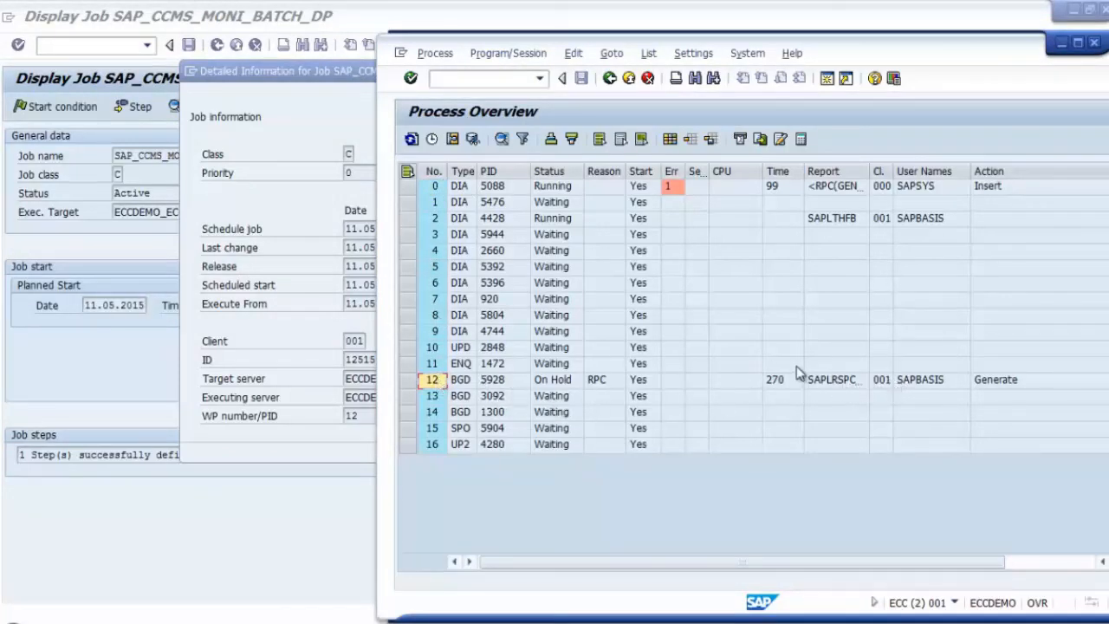
pyautogui.click(546, 383)
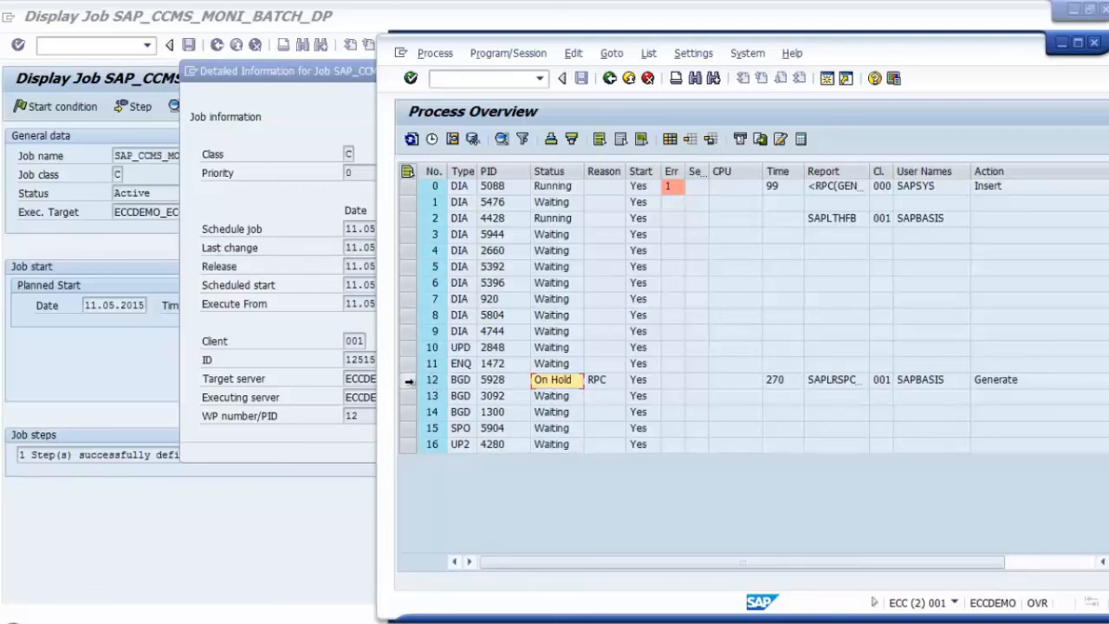
pyautogui.click(461, 386)
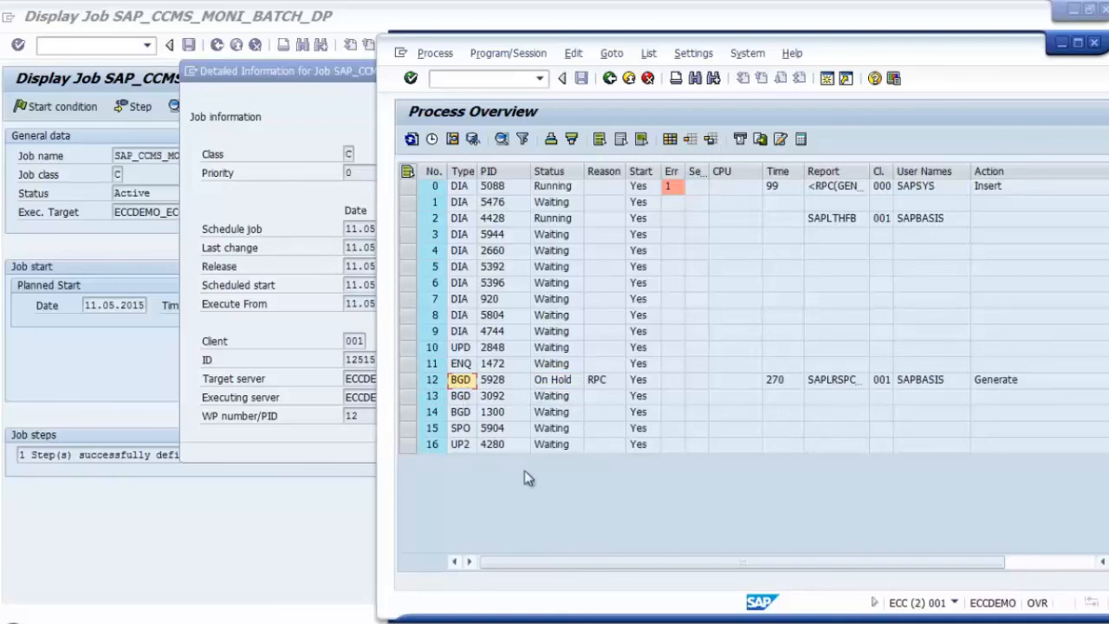
pyautogui.click(435, 54)
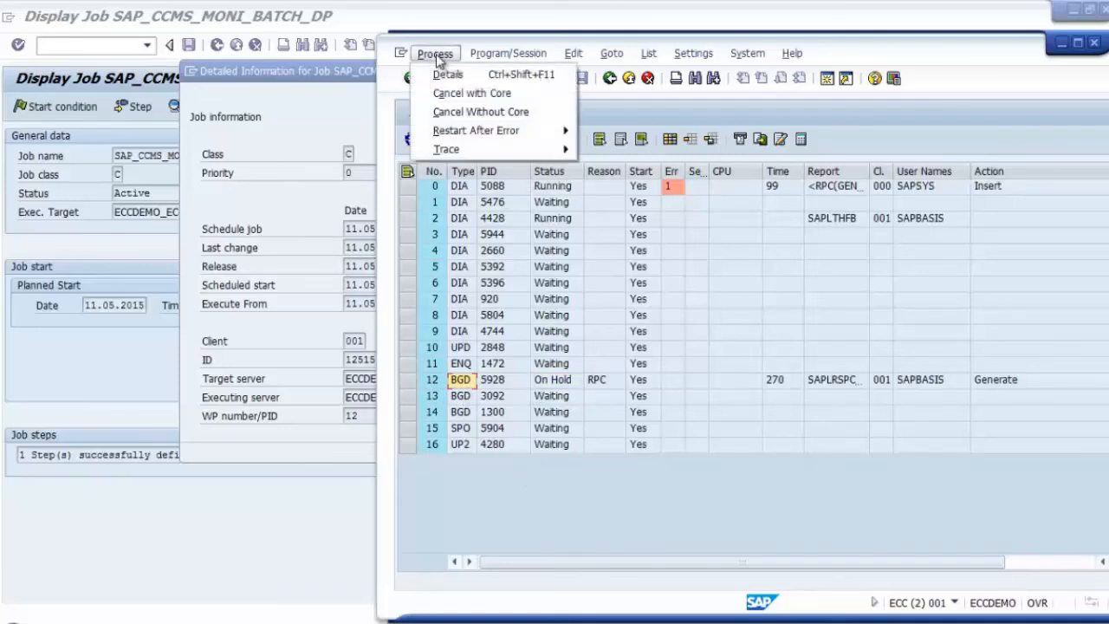
pyautogui.click(465, 112)
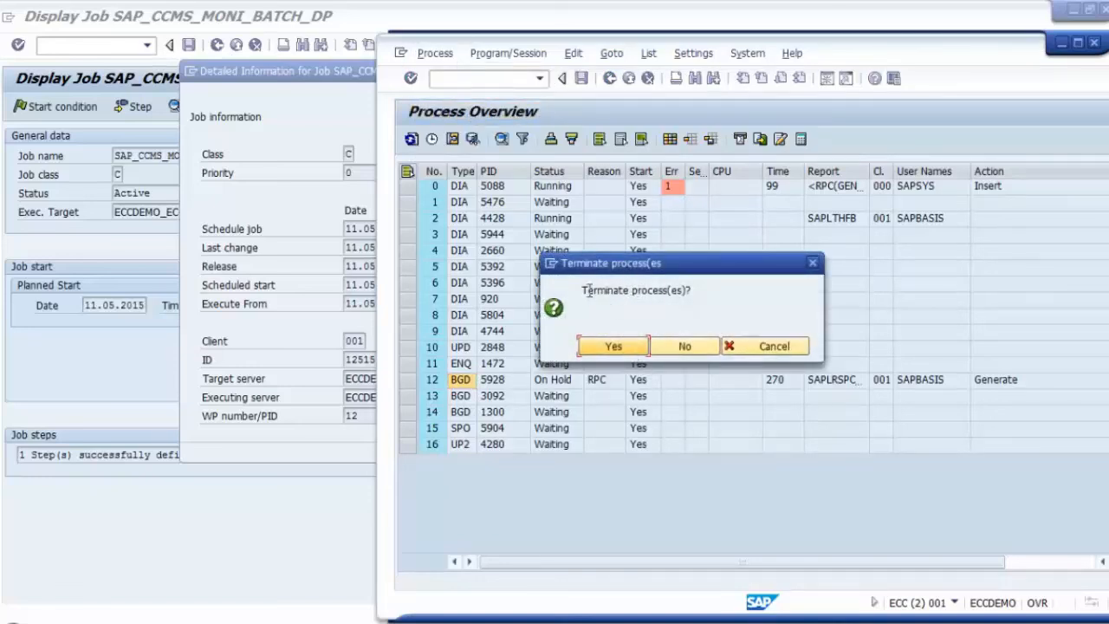
pyautogui.click(607, 345)
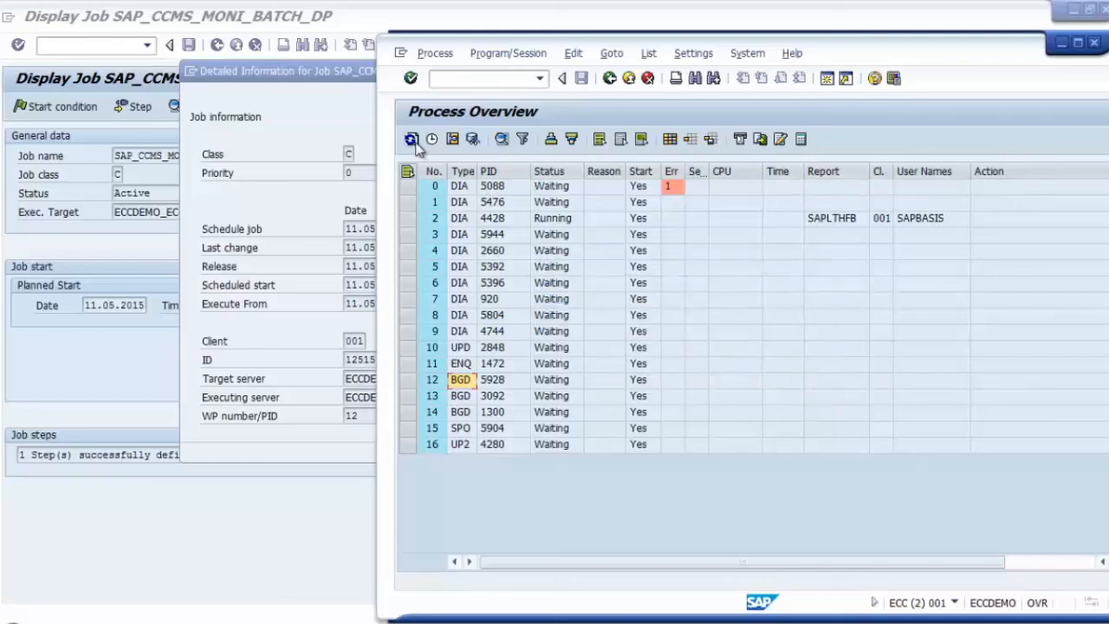
# Step: Return to the first session, close the job details, and refresh the job overview to check the status of SAP_CCMS_MONI_BATCH_DP
pyautogui.click(247, 381)
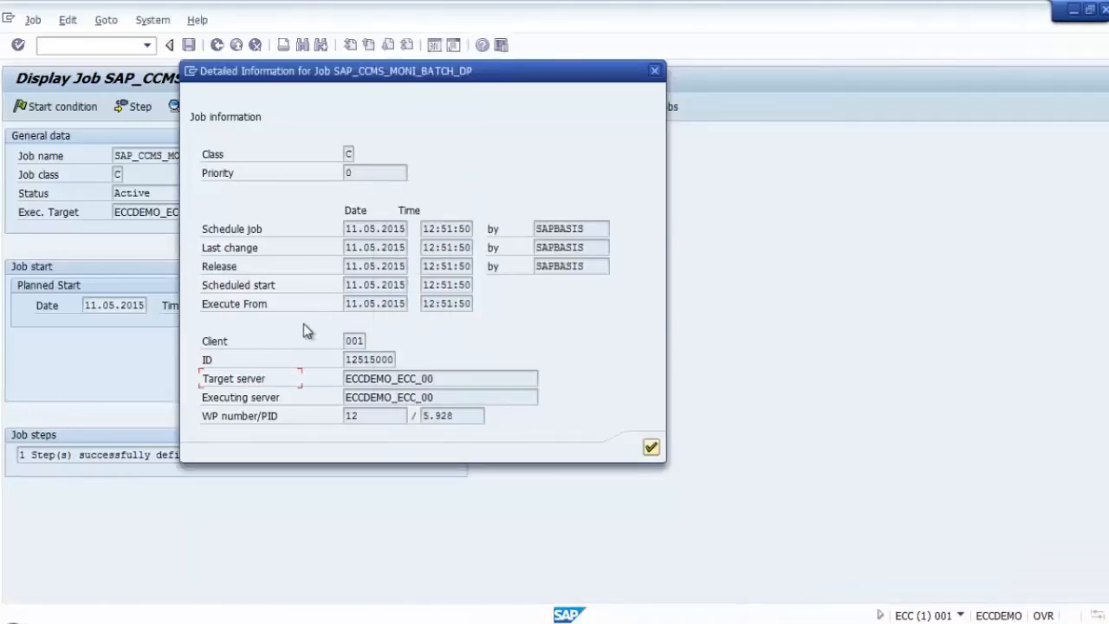
pyautogui.click(651, 447)
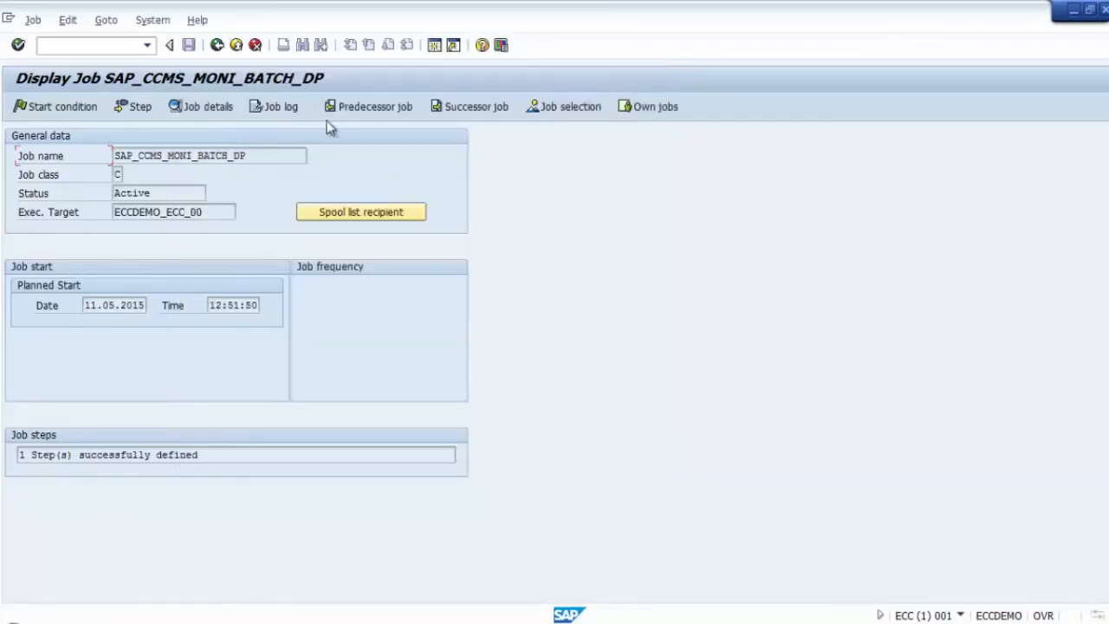
pyautogui.click(218, 46)
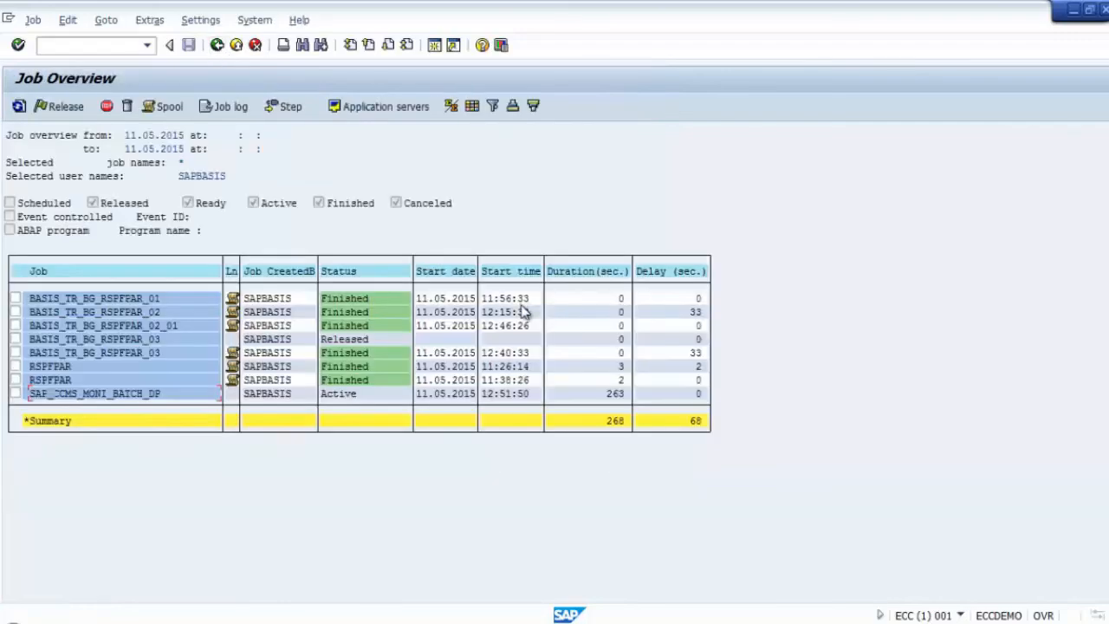
pyautogui.click(20, 107)
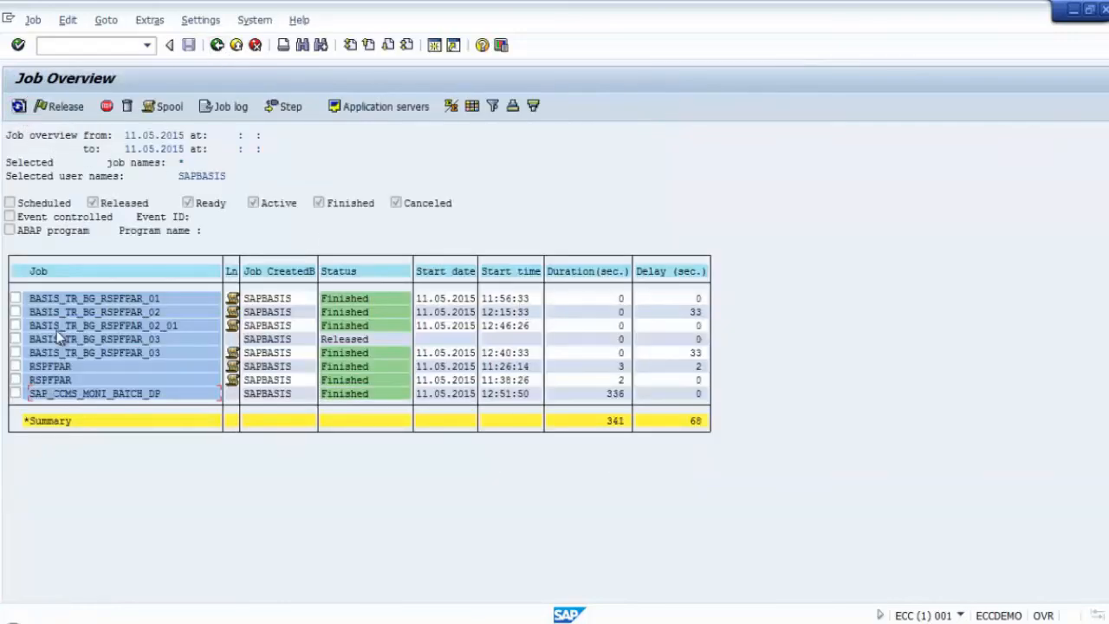
# Step: Review the job log entries of SAP_CCMS_MONI_BATCH_DP, return to the job overview, and clear the job's selection
pyautogui.click(15, 394)
pyautogui.click(229, 107)
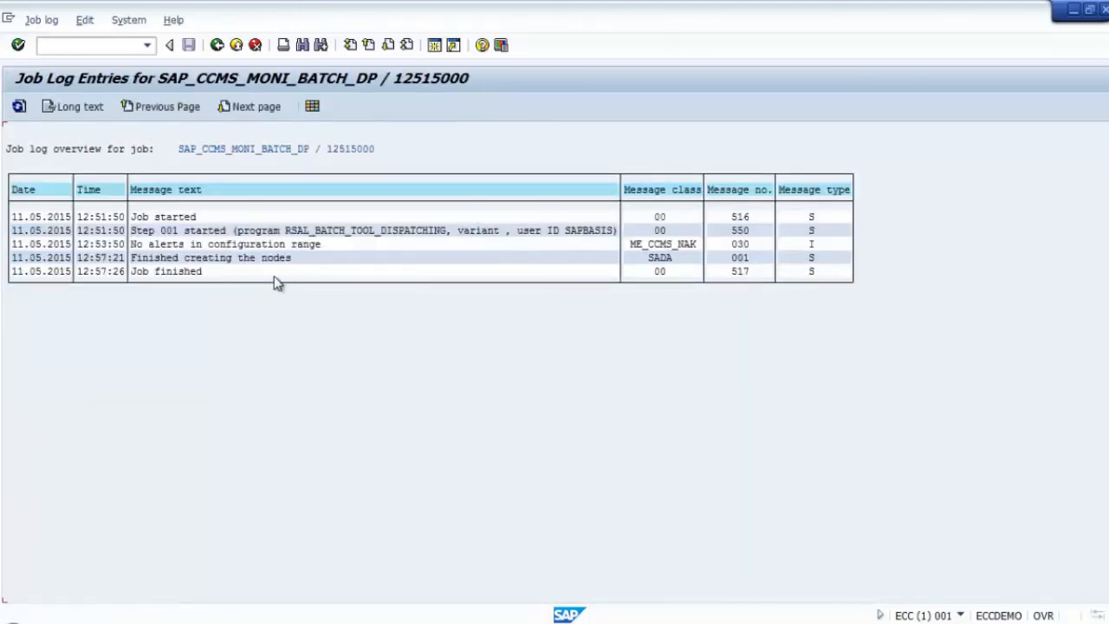
pyautogui.click(217, 46)
pyautogui.click(16, 394)
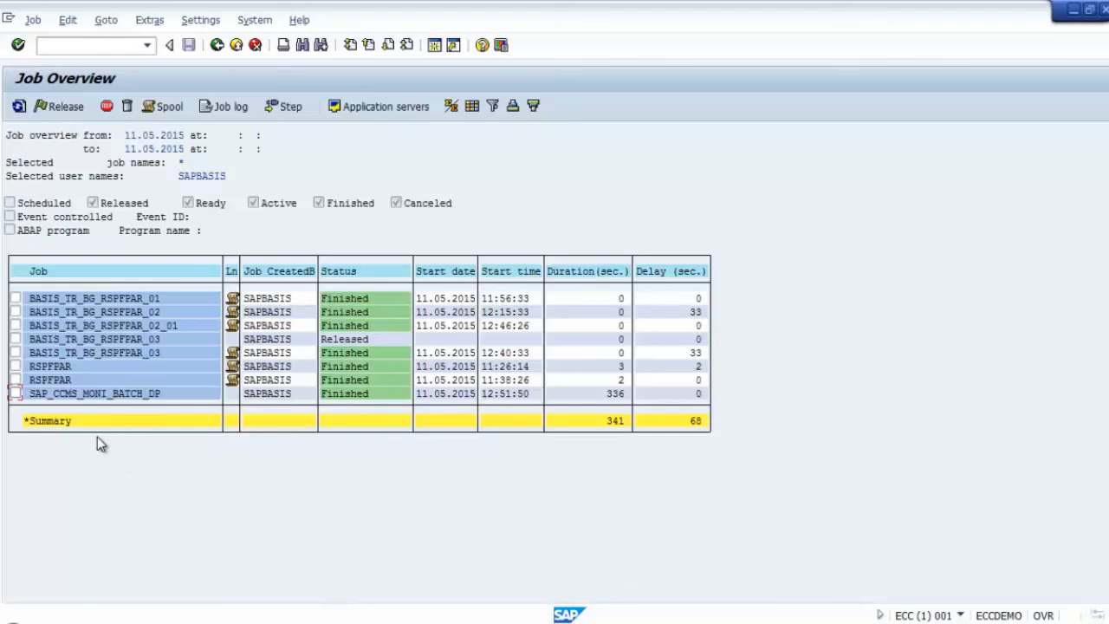
# Step: Open SAP_CCMS_MONI_BATCH_DP, check its execution times and work process number in the job details, and return to the job overview
pyautogui.doubleClick(71, 393)
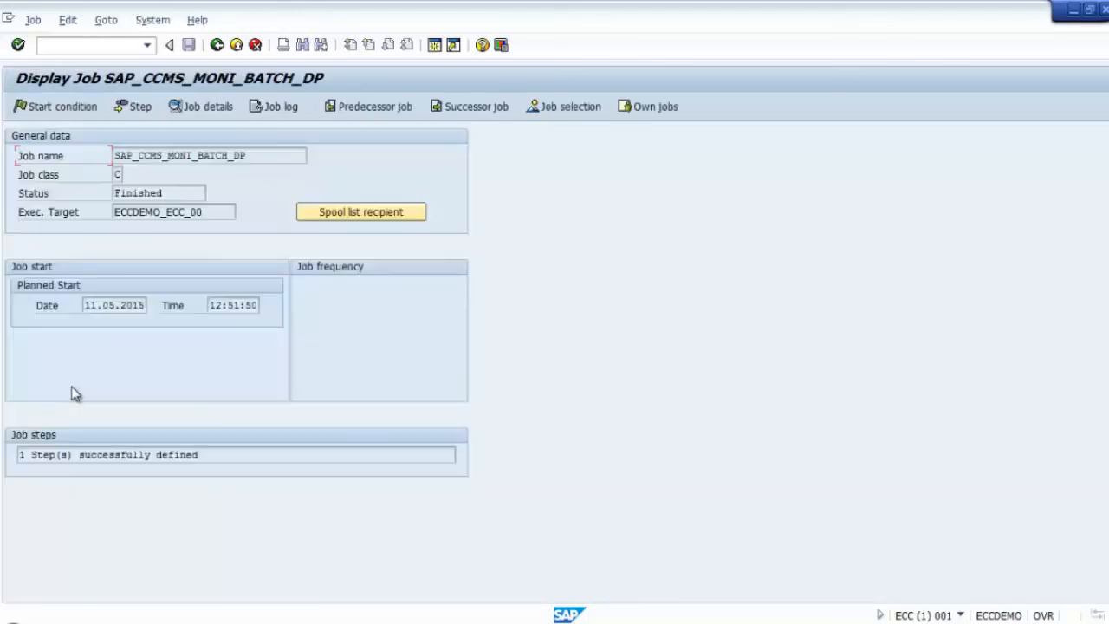
pyautogui.click(200, 106)
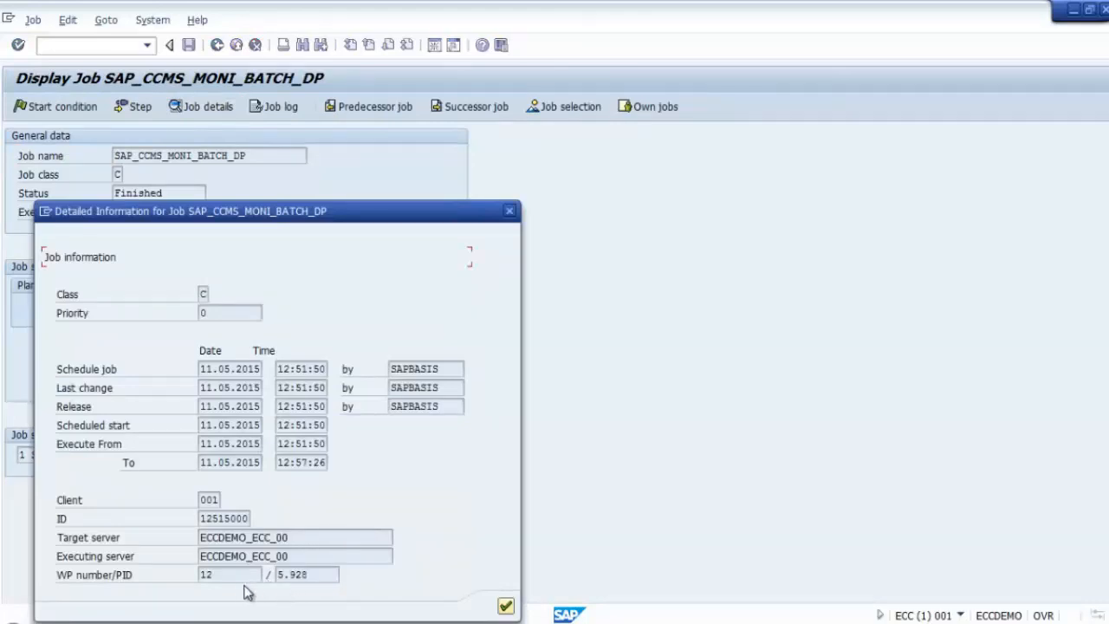
pyautogui.click(508, 608)
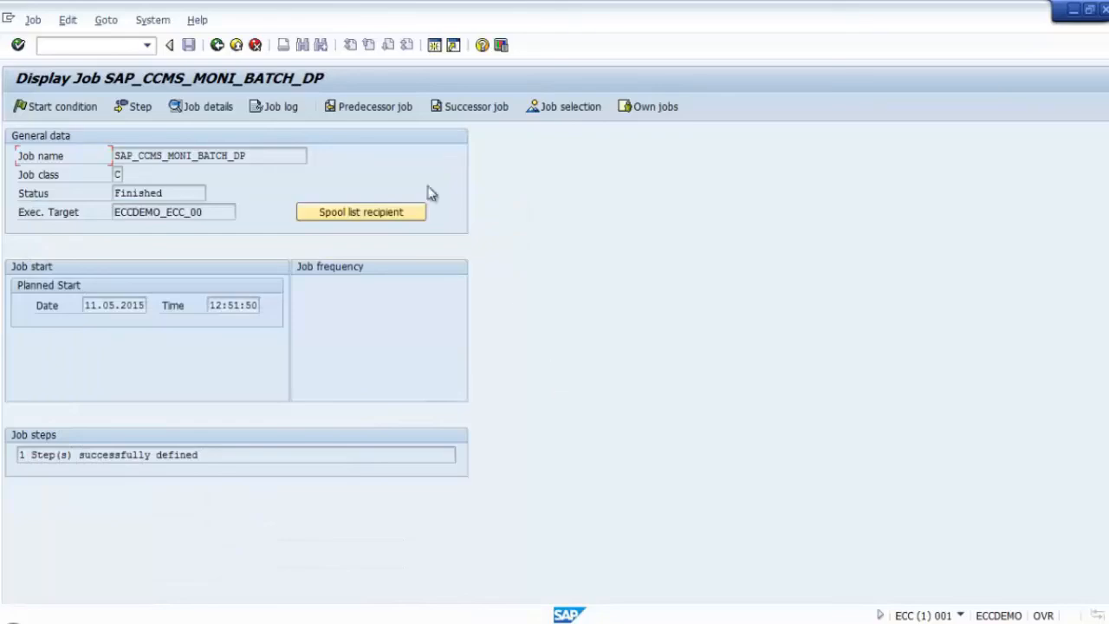
pyautogui.click(217, 46)
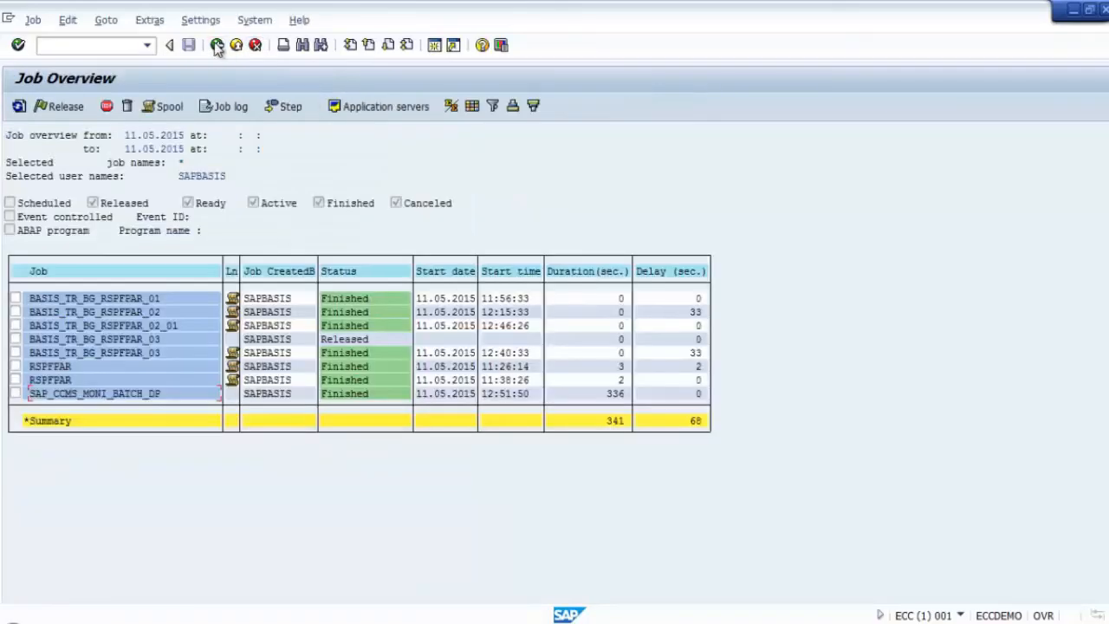